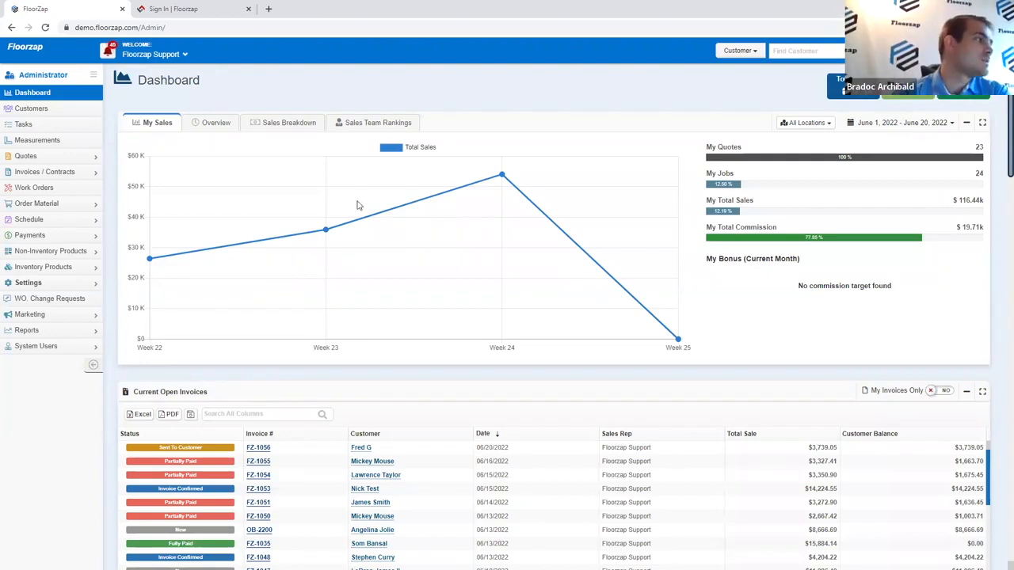
# Step: Search the customer list for the demo customer and open their Details record
pyautogui.click(78, 108)
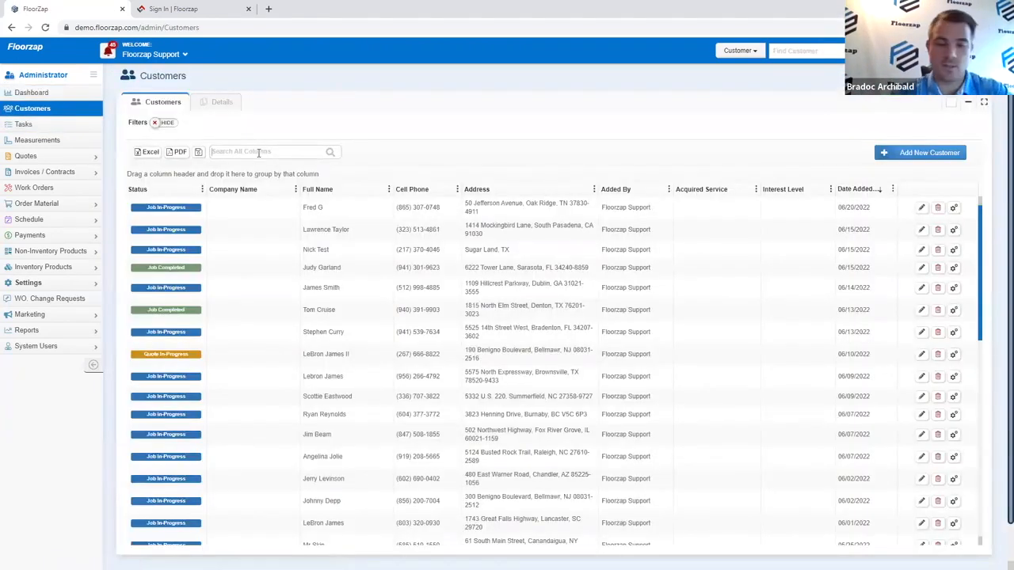
pyautogui.click(258, 153)
pyautogui.write('mickey')
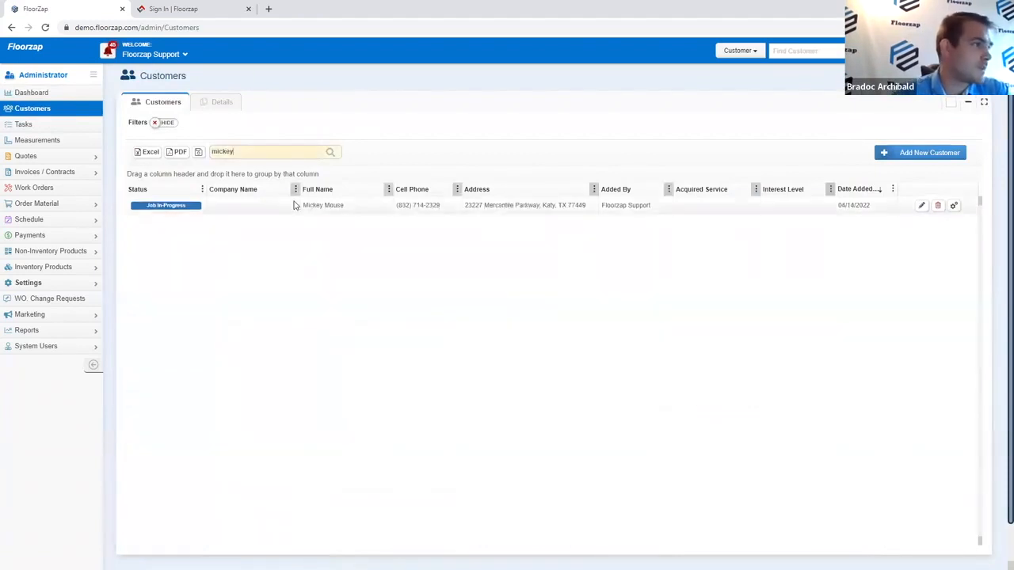
pyautogui.click(297, 207)
pyautogui.doubleClick(297, 210)
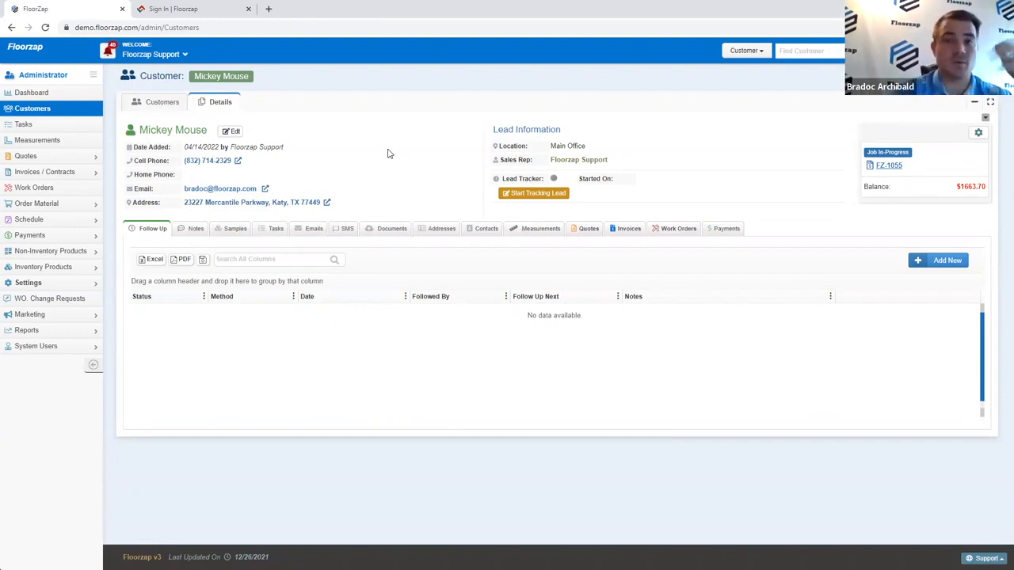
pyautogui.click(171, 103)
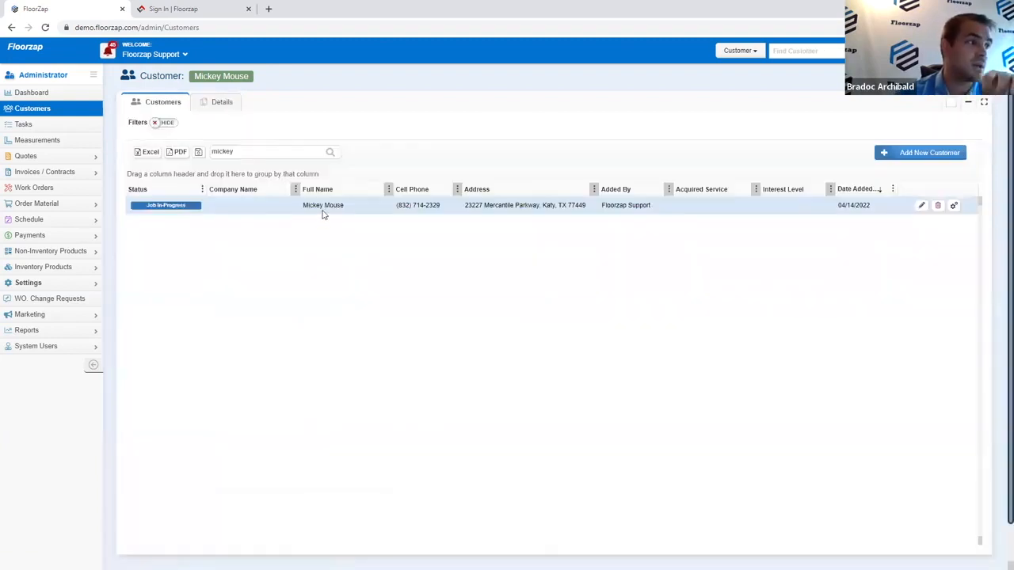
pyautogui.click(216, 109)
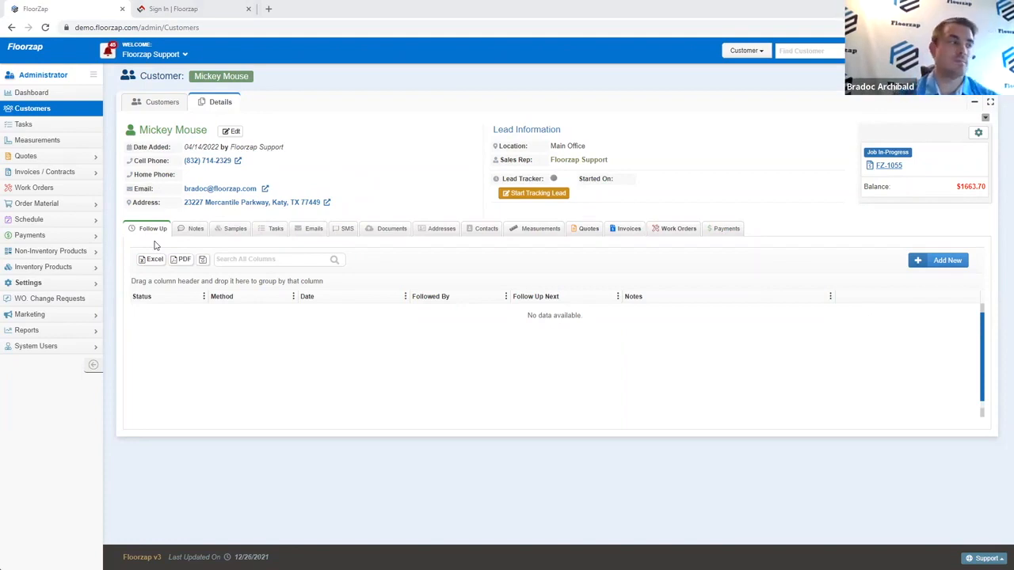
# Step: Save a Phone Call follow-up with status Unsuccessful and the note 'Left VM'
pyautogui.click(950, 261)
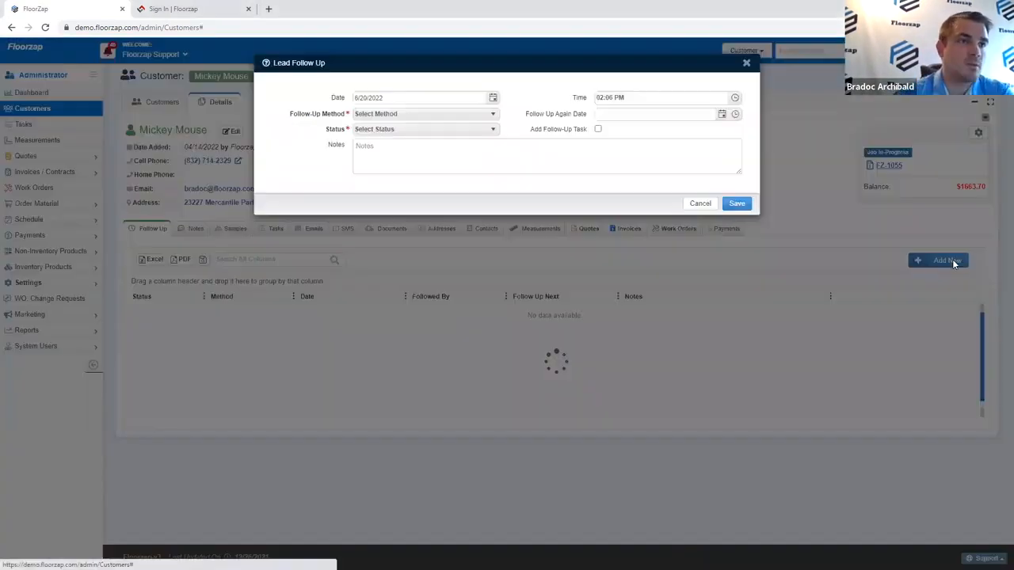
pyautogui.click(480, 284)
pyautogui.click(478, 309)
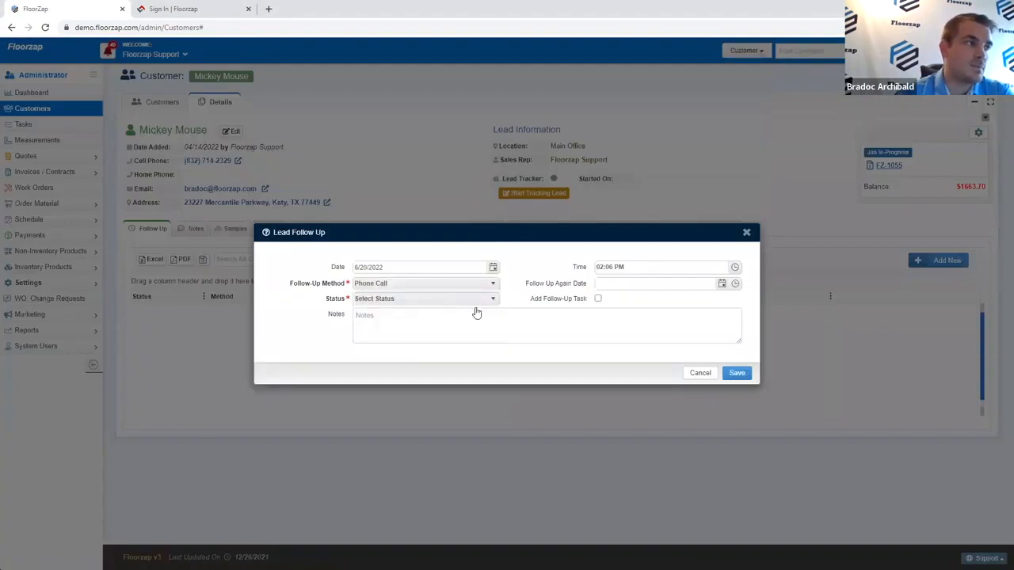
pyautogui.click(453, 299)
pyautogui.click(448, 341)
pyautogui.click(433, 306)
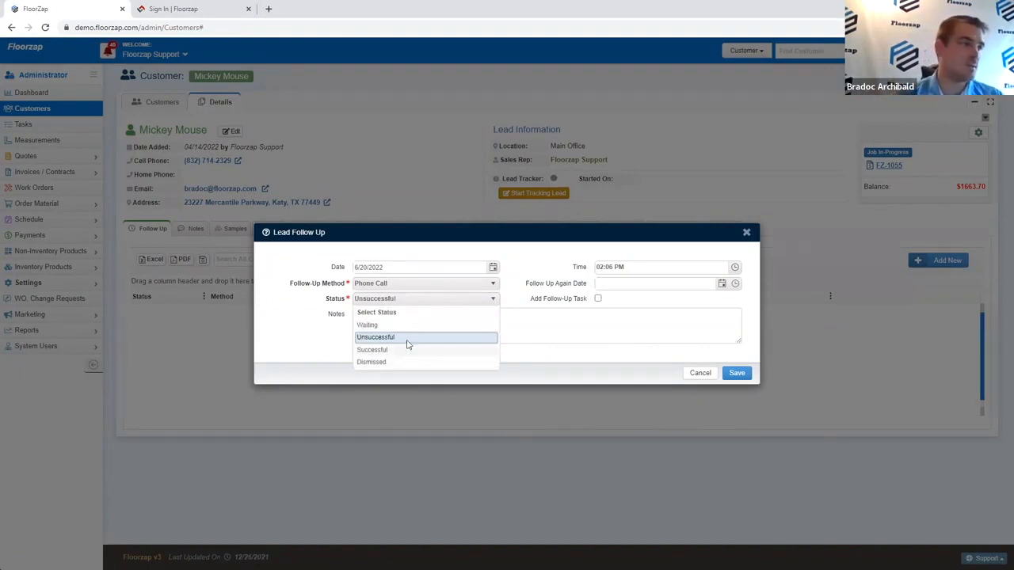
pyautogui.click(410, 326)
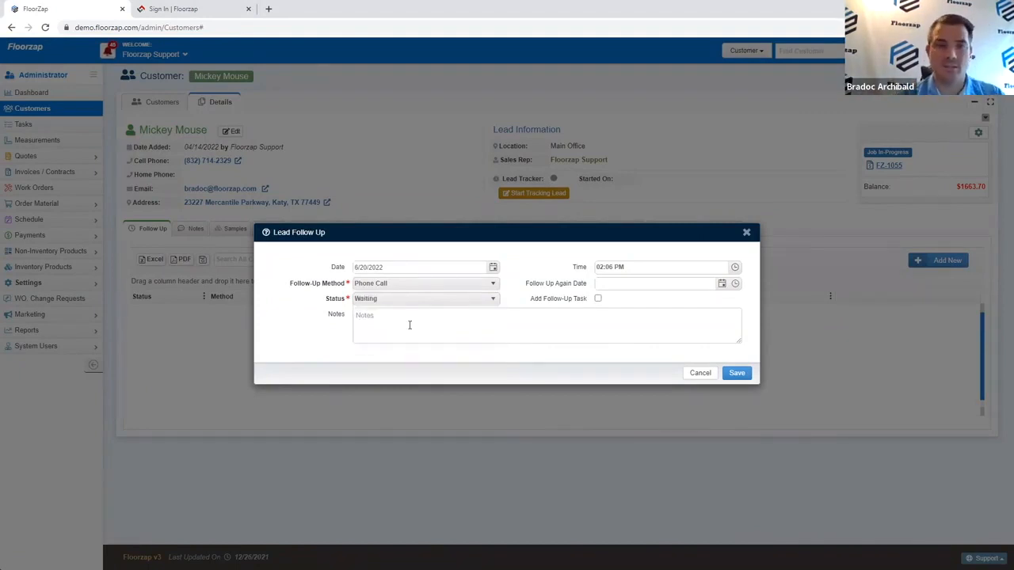
pyautogui.click(366, 286)
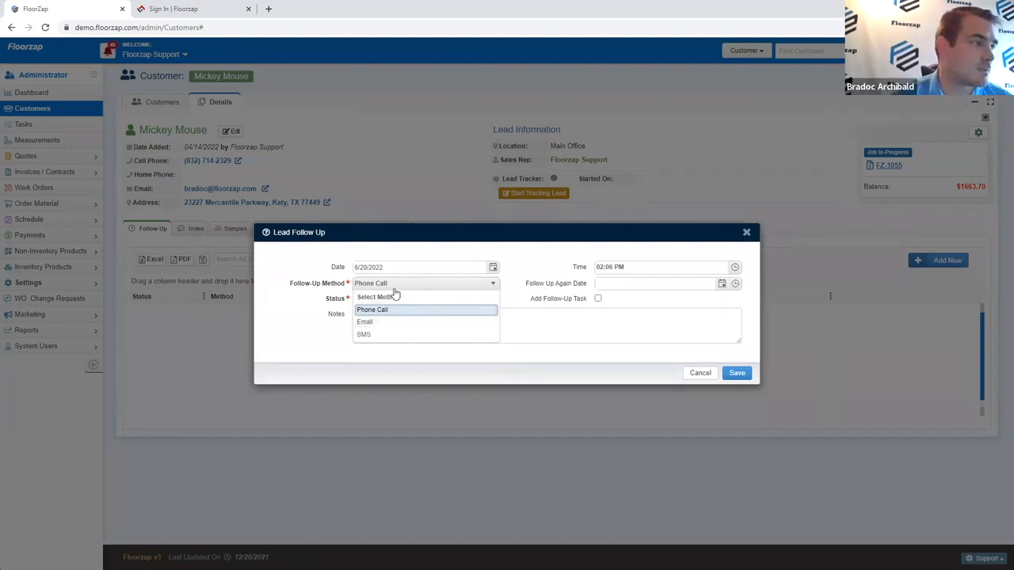
pyautogui.click(391, 309)
pyautogui.click(389, 301)
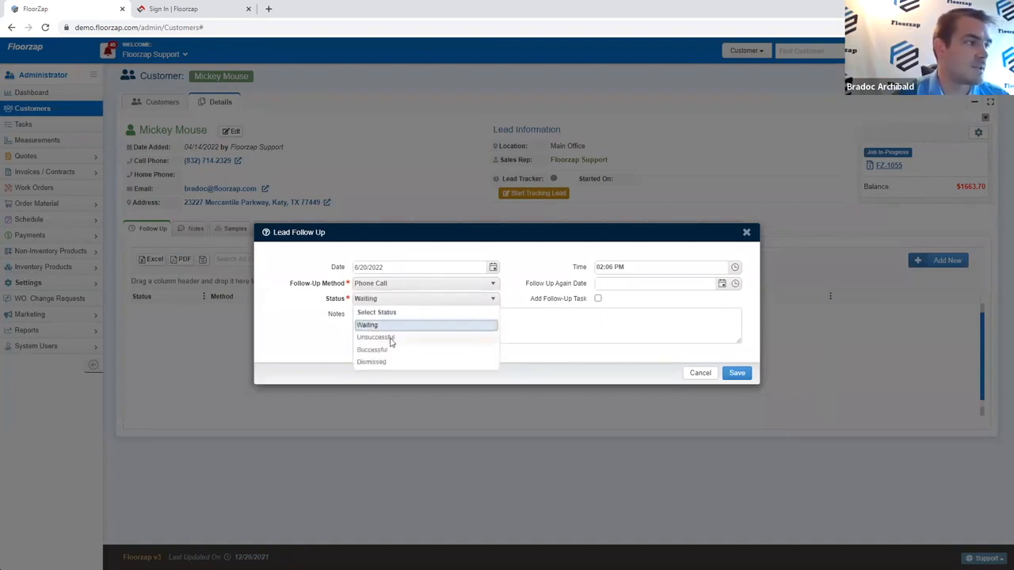
pyautogui.click(389, 339)
pyautogui.write('Le')
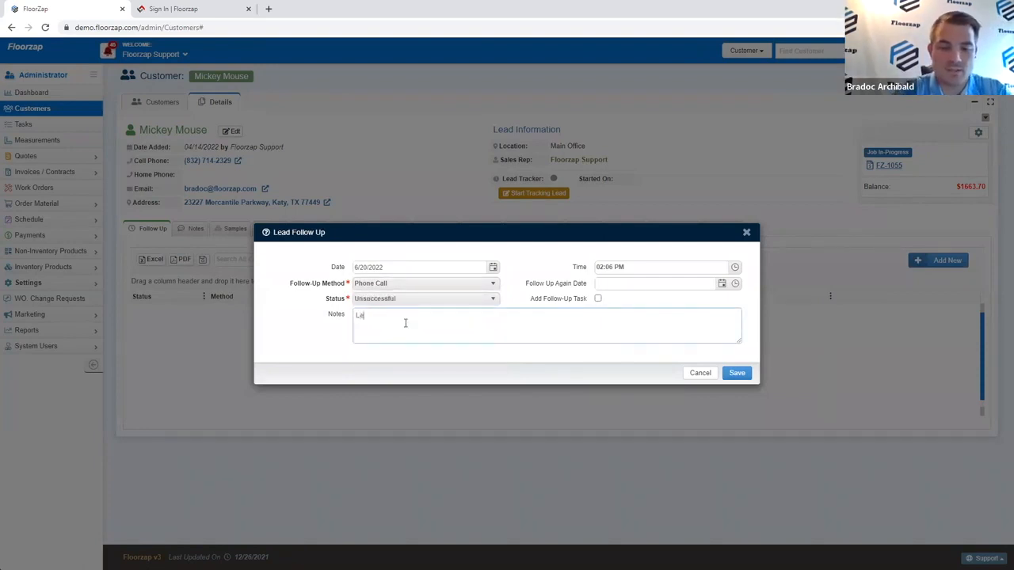
pyautogui.write('ft VM')
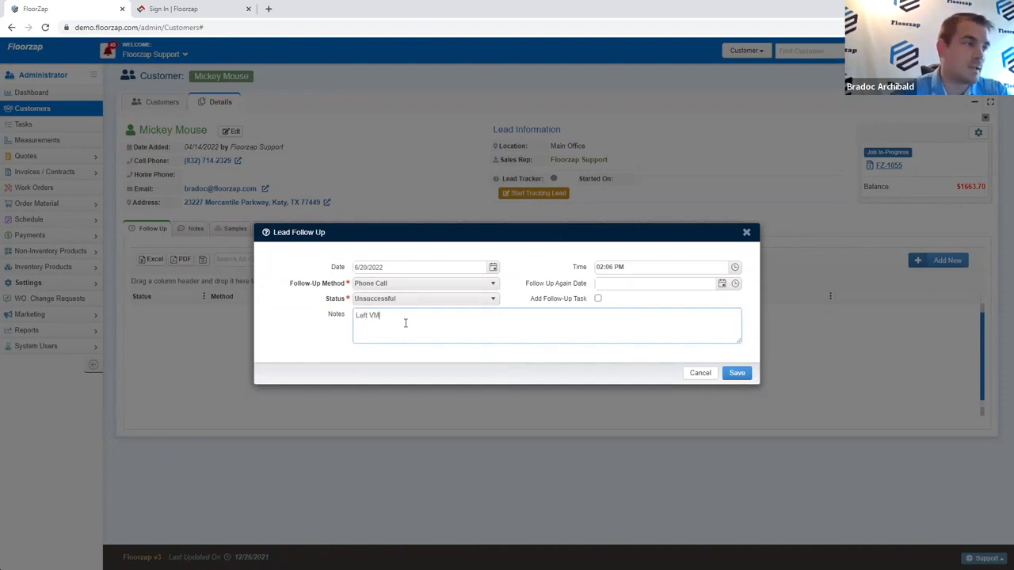
pyautogui.click(737, 373)
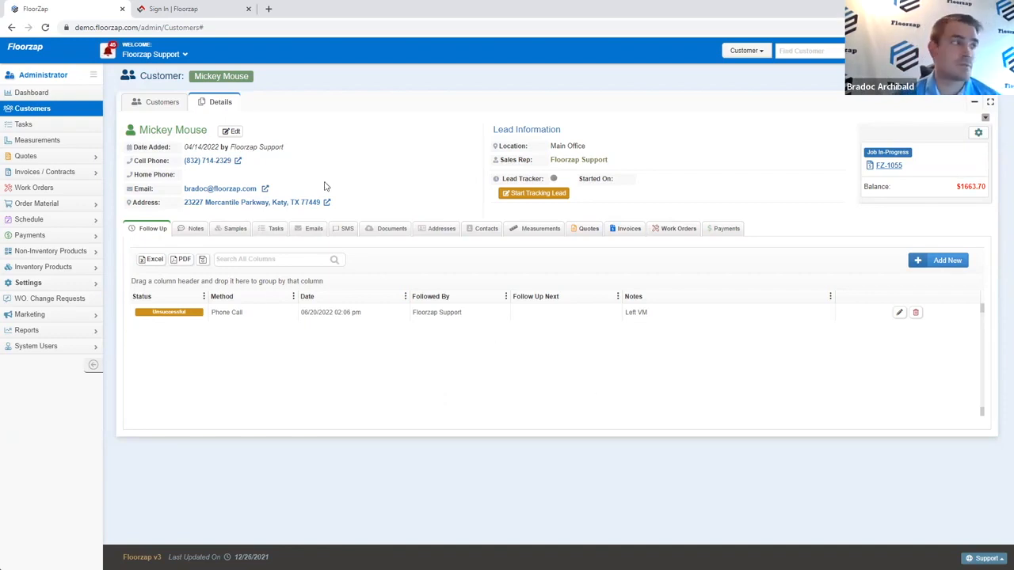
# Step: On the Notes tab, save a Personality note: subject 'Keep it short', comment 'Talks too much'
pyautogui.click(192, 235)
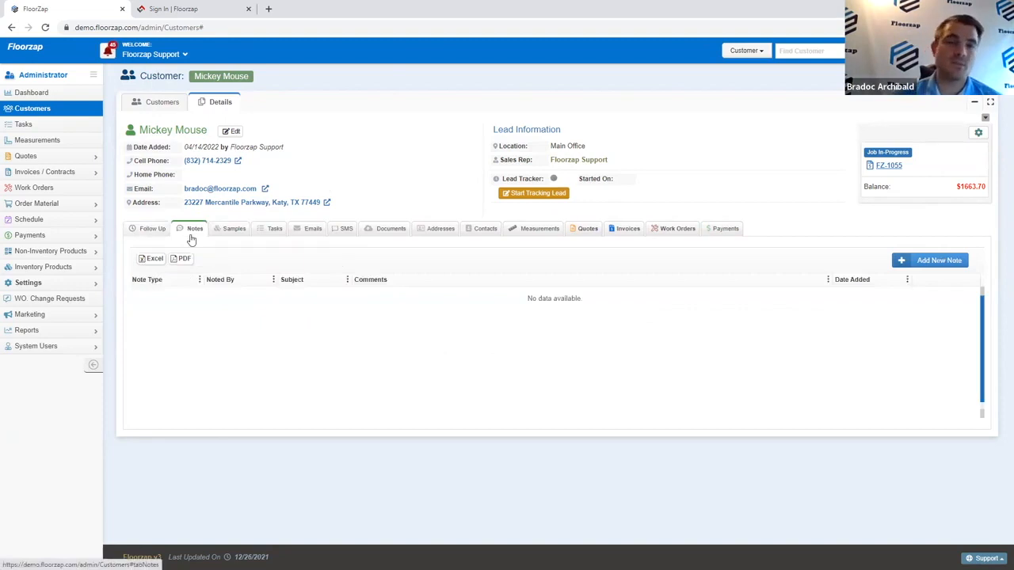
pyautogui.click(944, 260)
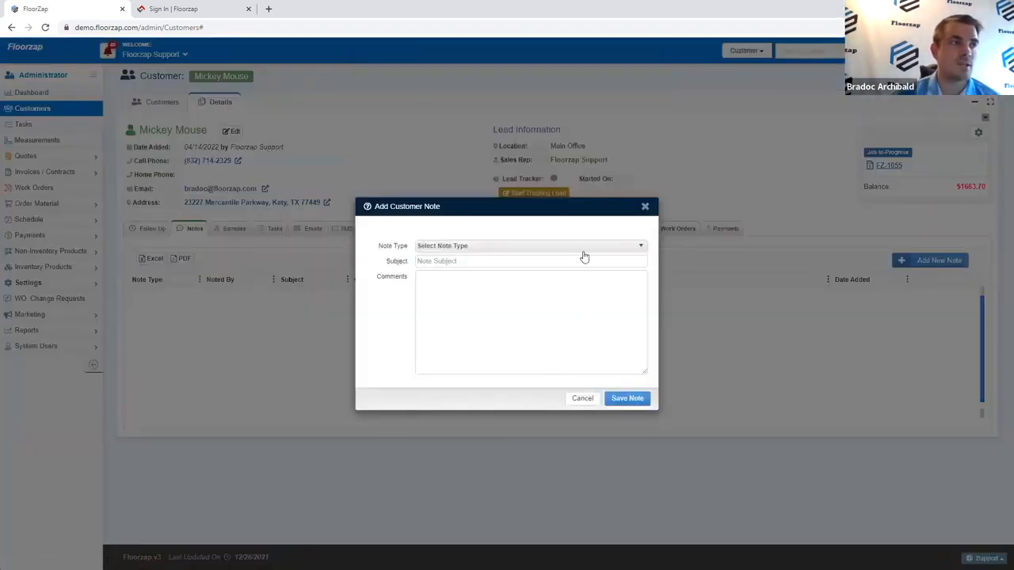
pyautogui.click(583, 249)
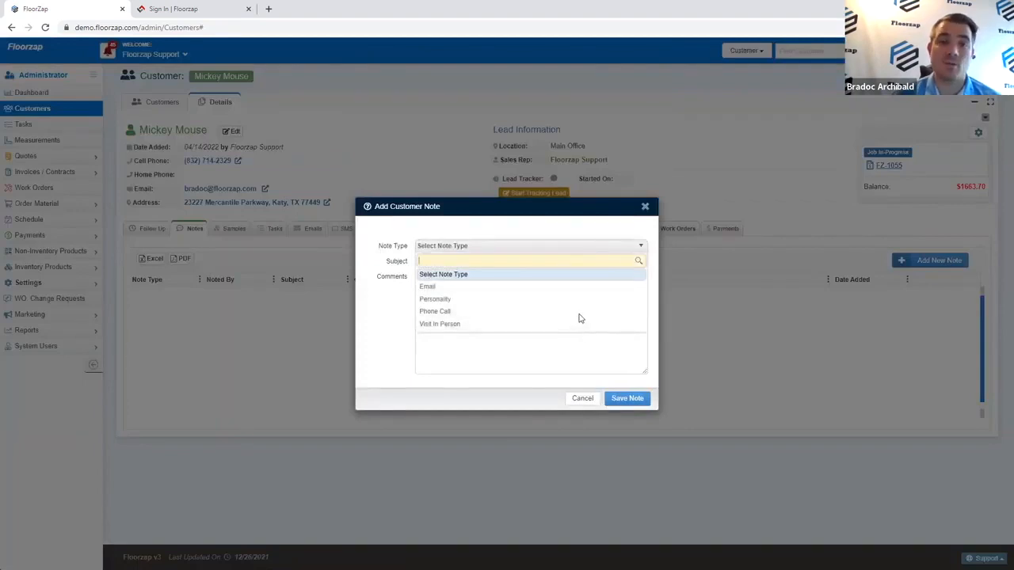
pyautogui.write('Castomize')
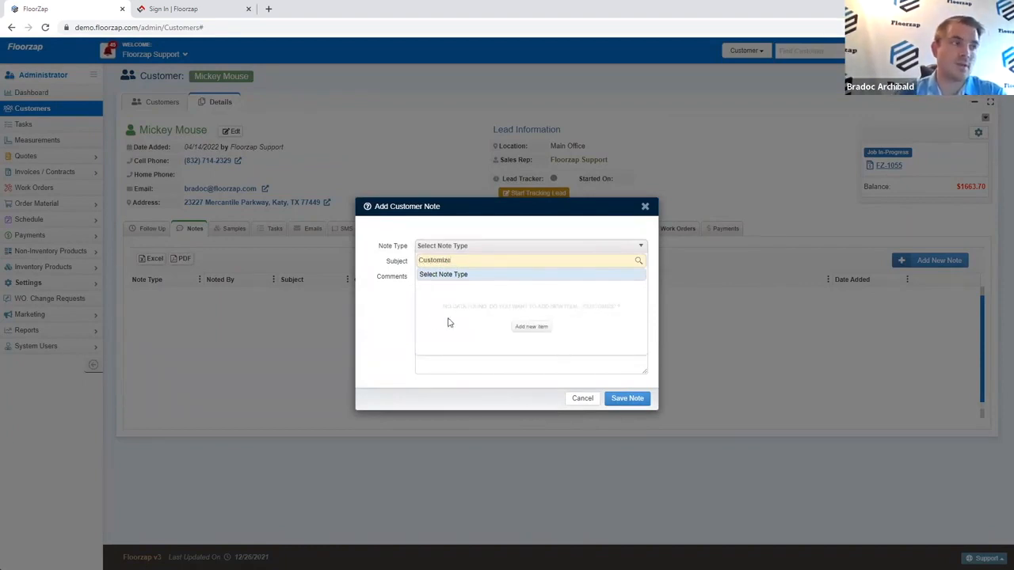
pyautogui.click(382, 322)
pyautogui.click(472, 247)
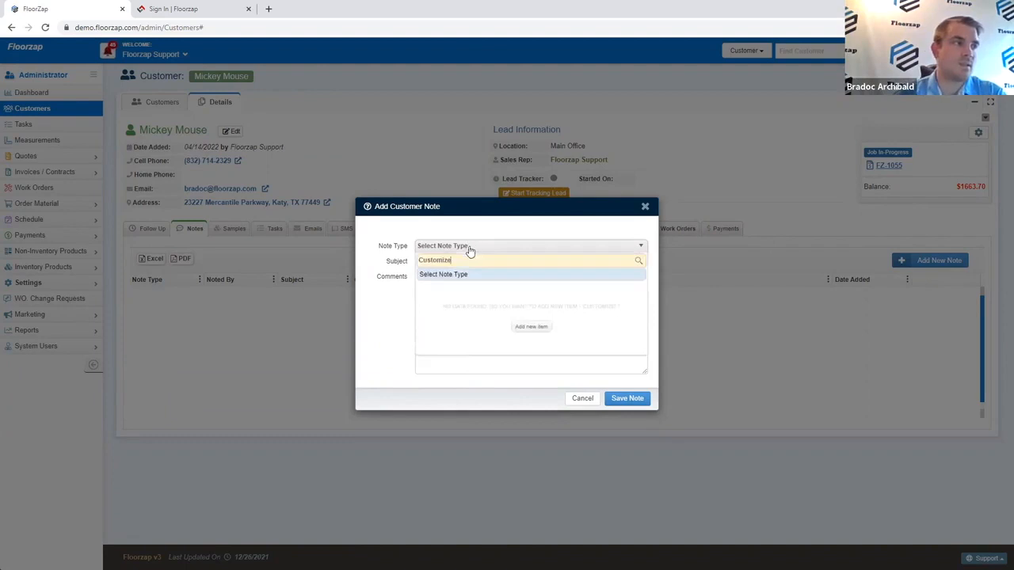
pyautogui.press('BackSpace')
pyautogui.press('BackSpace')
pyautogui.press('BackSpace')
pyautogui.press('BackSpace')
pyautogui.press('BackSpace')
pyautogui.press('BackSpace')
pyautogui.press('BackSpace')
pyautogui.press('BackSpace')
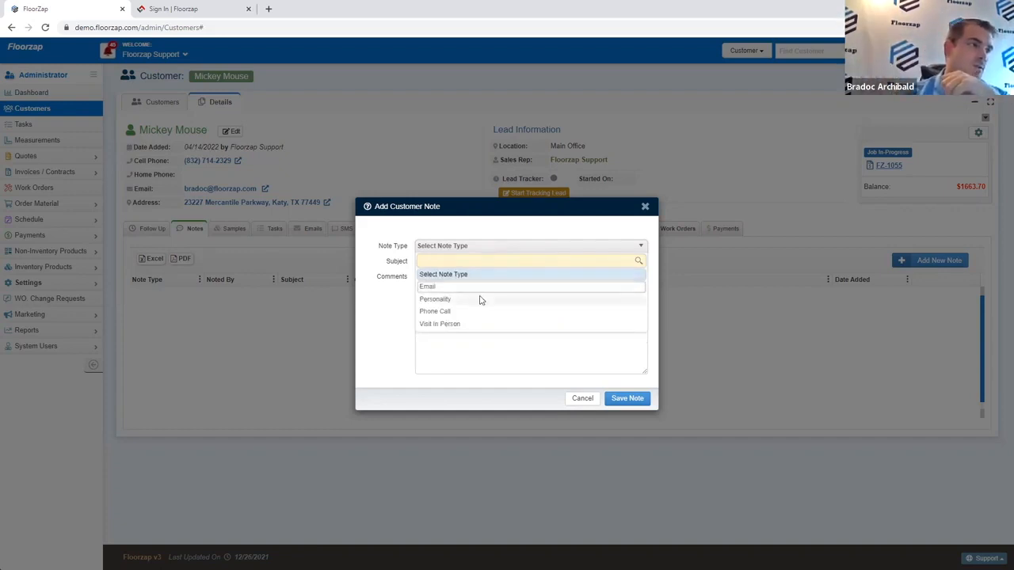
pyautogui.click(480, 298)
pyautogui.write('Talks too m')
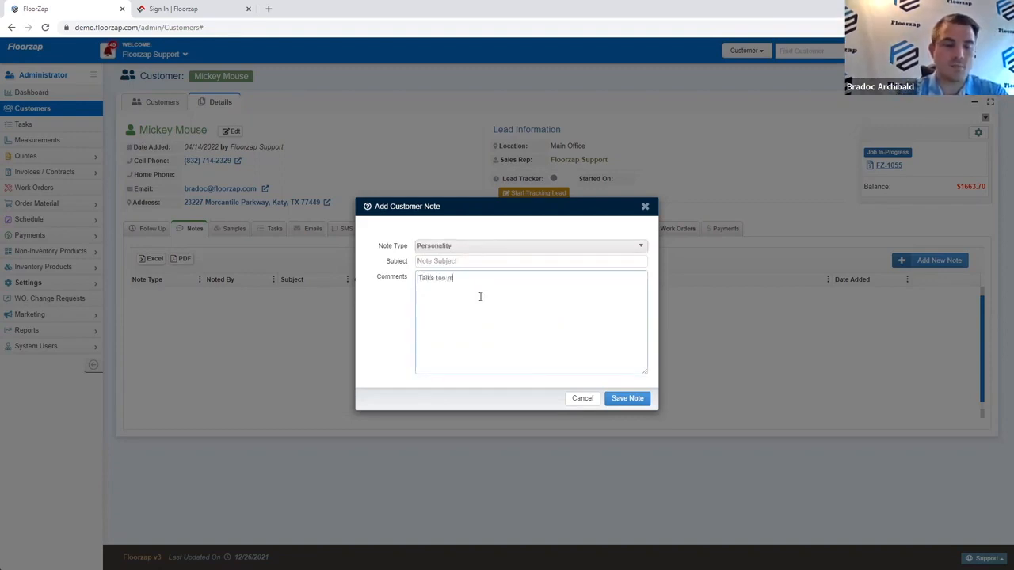
pyautogui.write('uch')
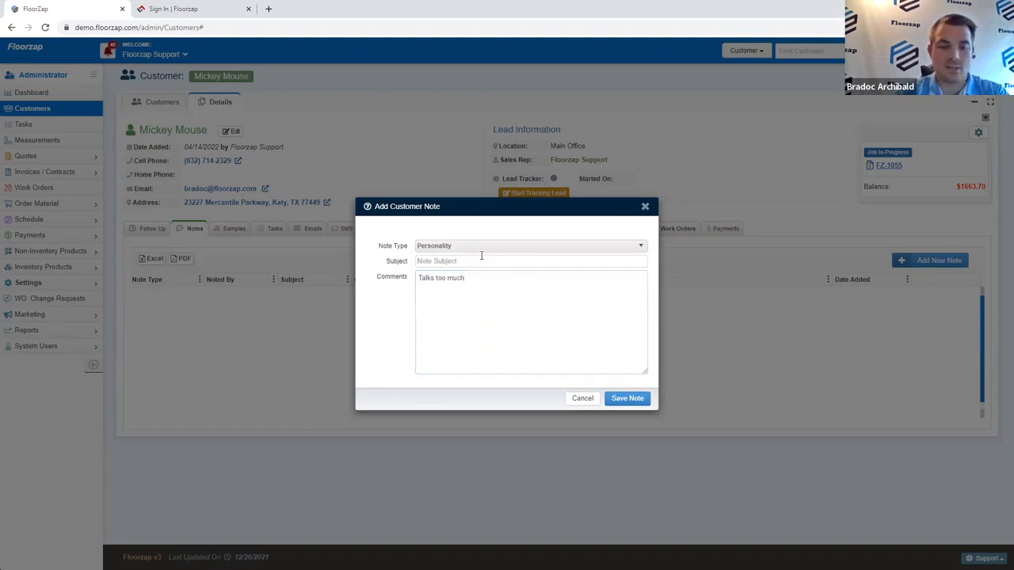
pyautogui.write('Keep it short')
pyautogui.click(626, 399)
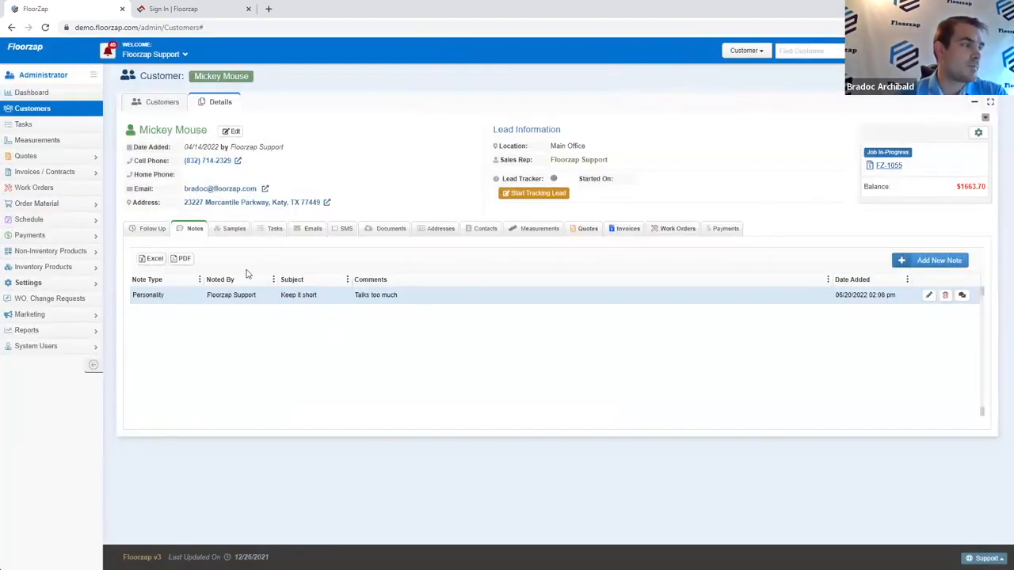
# Step: Add a Mohawk NOTRE DAME vinyl sample, status Pick up, dated June 20 to June 24, 2022
pyautogui.click(234, 231)
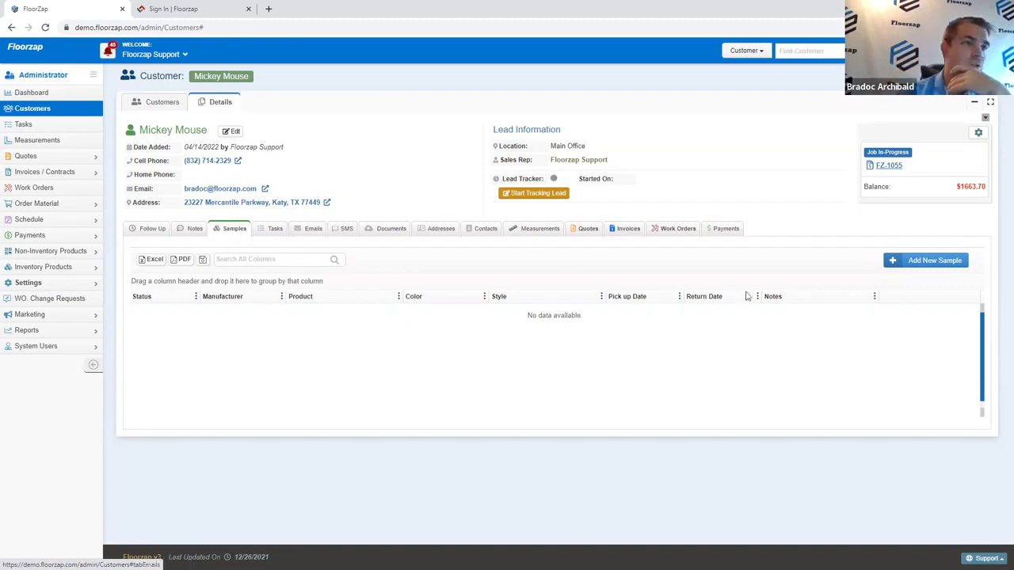
pyautogui.click(917, 261)
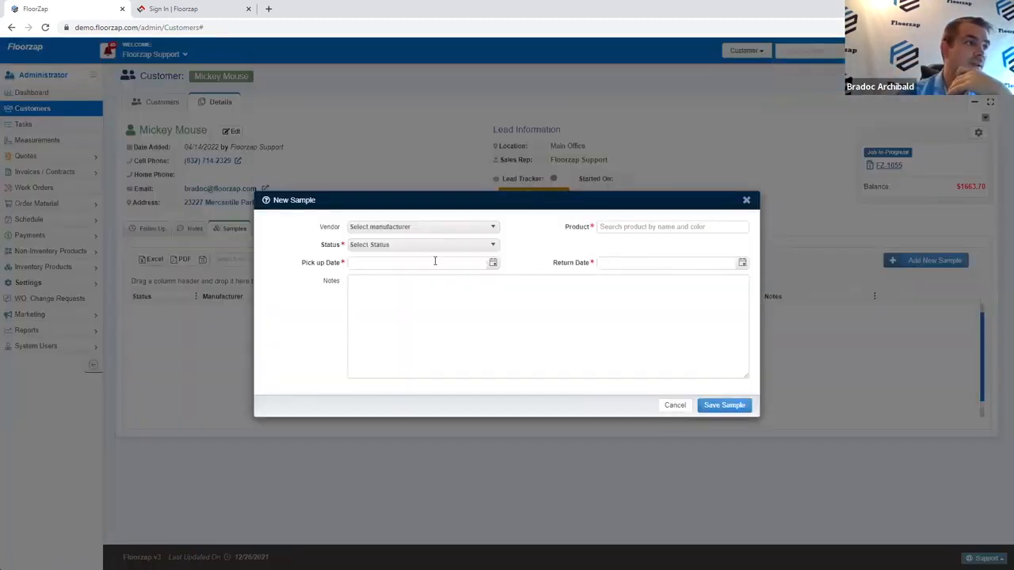
pyautogui.click(437, 230)
pyautogui.click(630, 225)
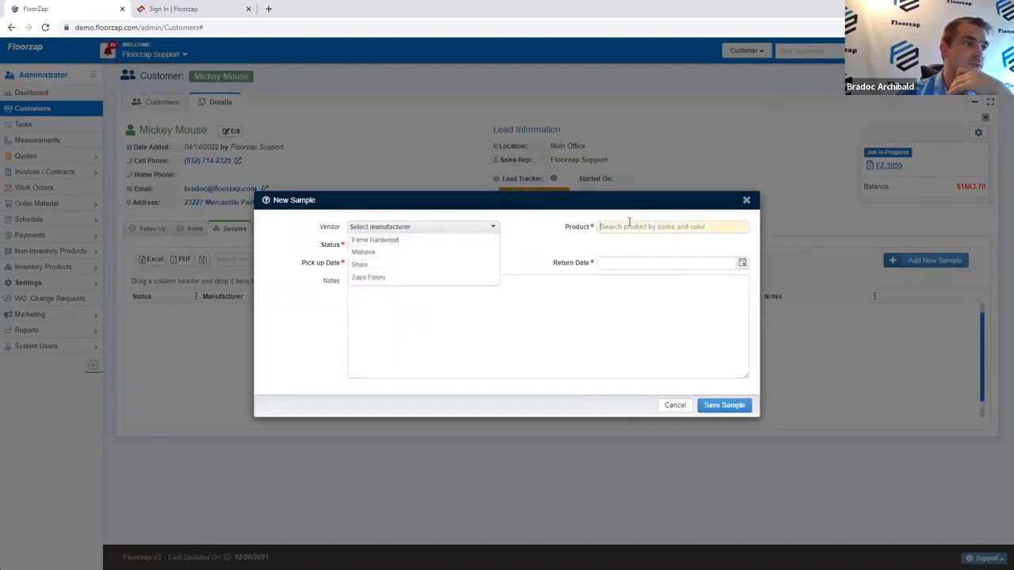
pyautogui.write('notre')
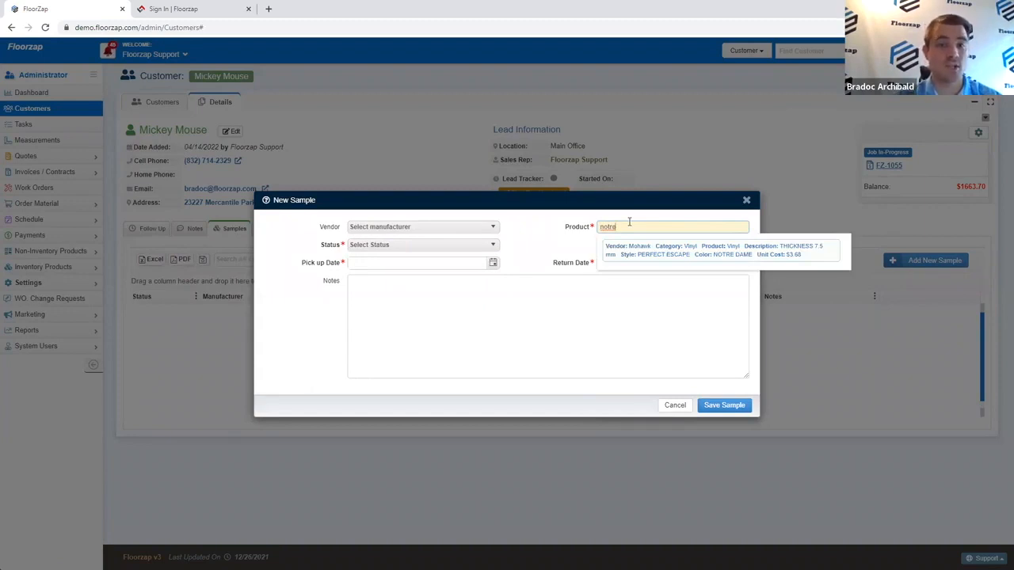
pyautogui.click(658, 255)
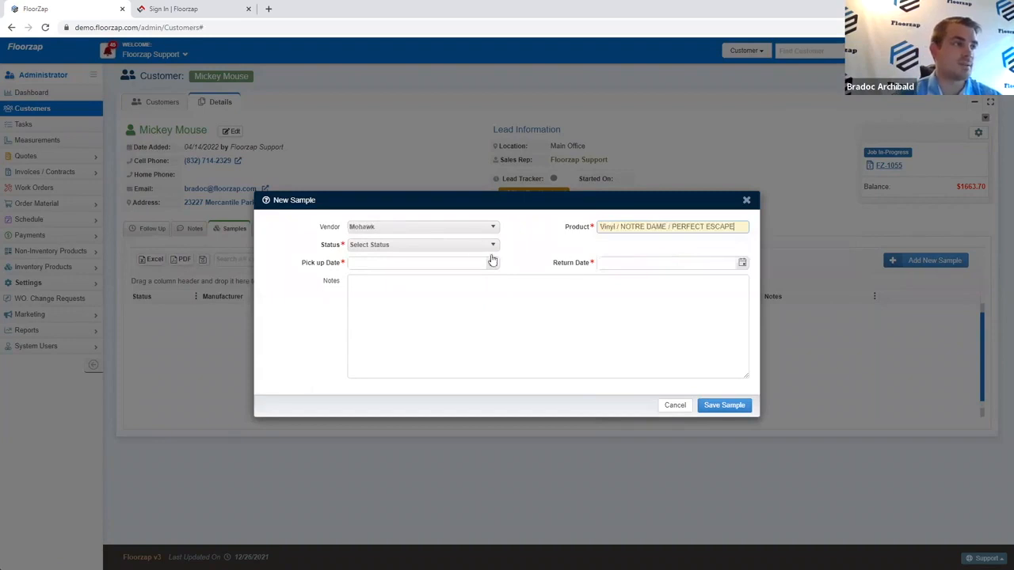
pyautogui.click(471, 249)
pyautogui.click(451, 271)
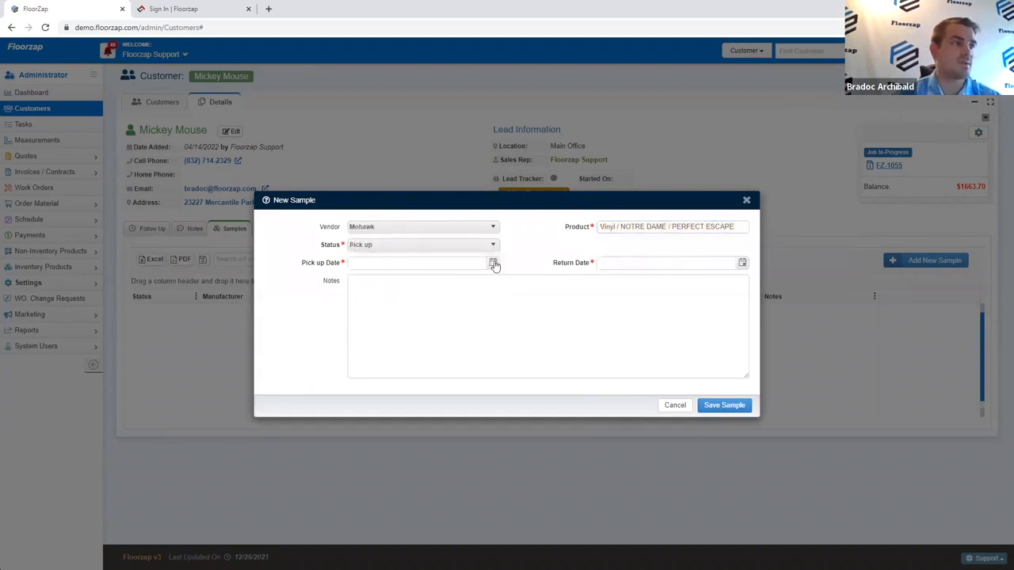
pyautogui.click(493, 263)
pyautogui.click(371, 356)
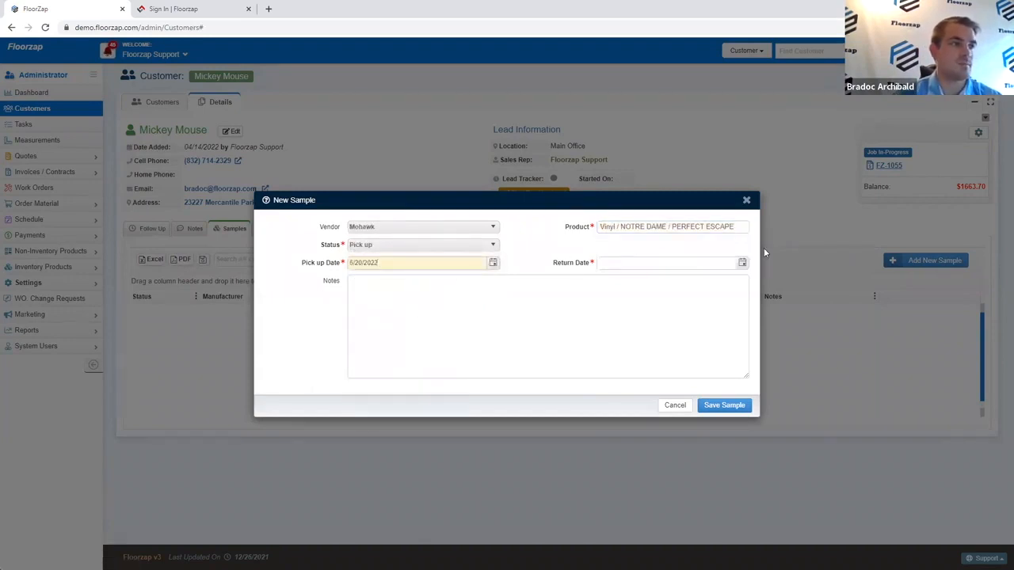
pyautogui.click(741, 263)
pyautogui.click(679, 349)
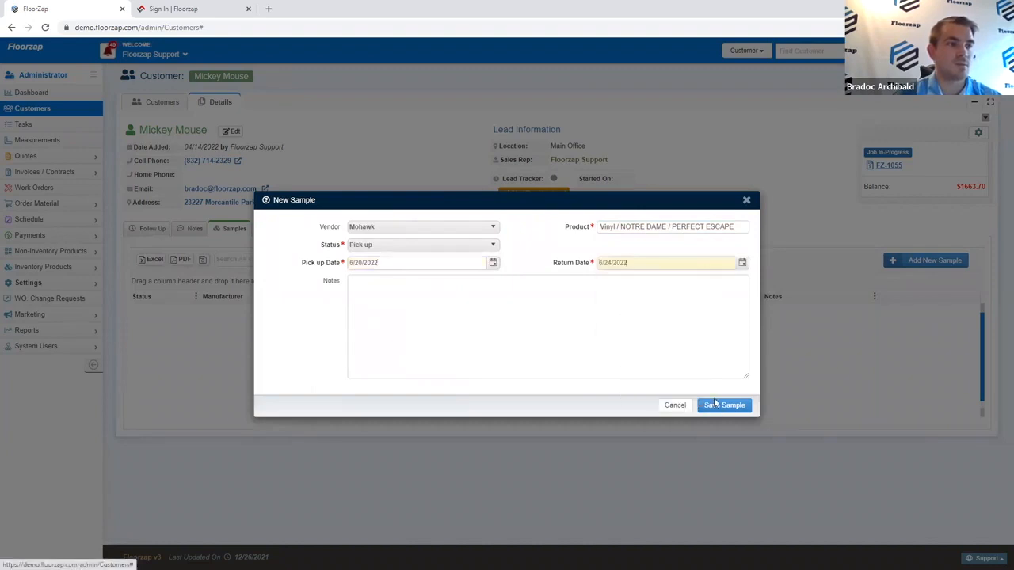
pyautogui.click(718, 407)
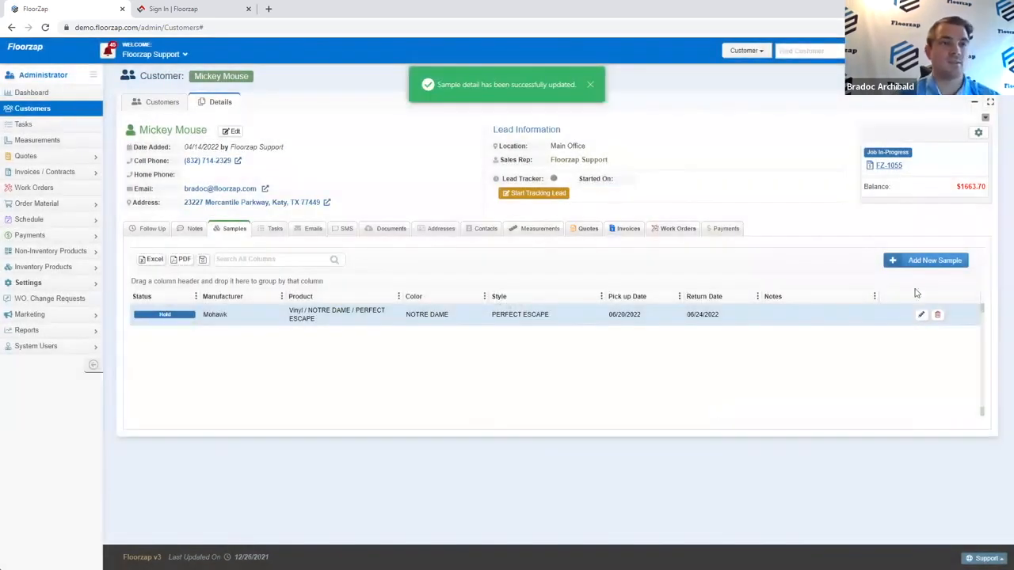
# Step: Change the Mohawk sample's status to Return and save it
pyautogui.click(921, 316)
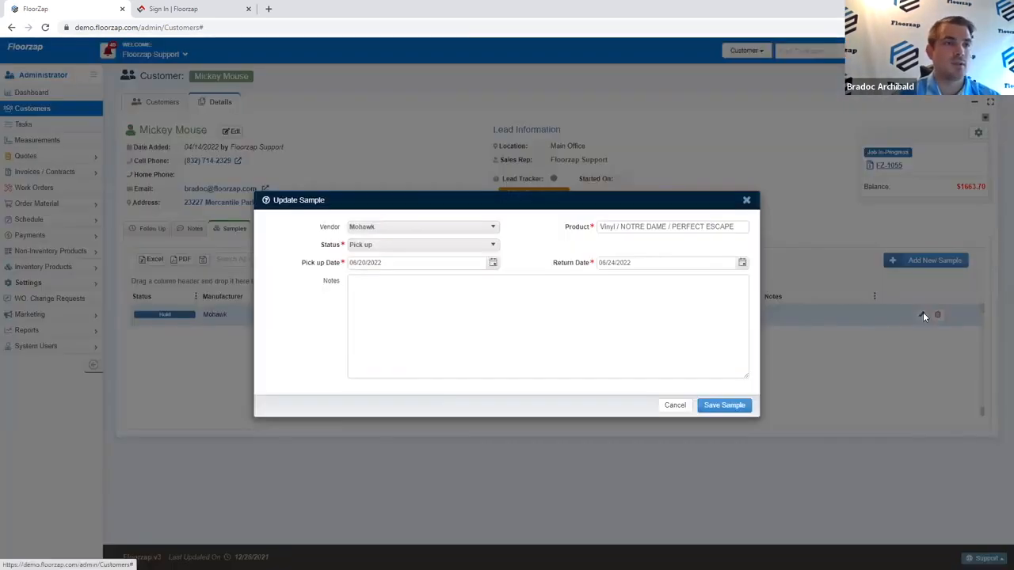
pyautogui.click(477, 245)
pyautogui.click(445, 285)
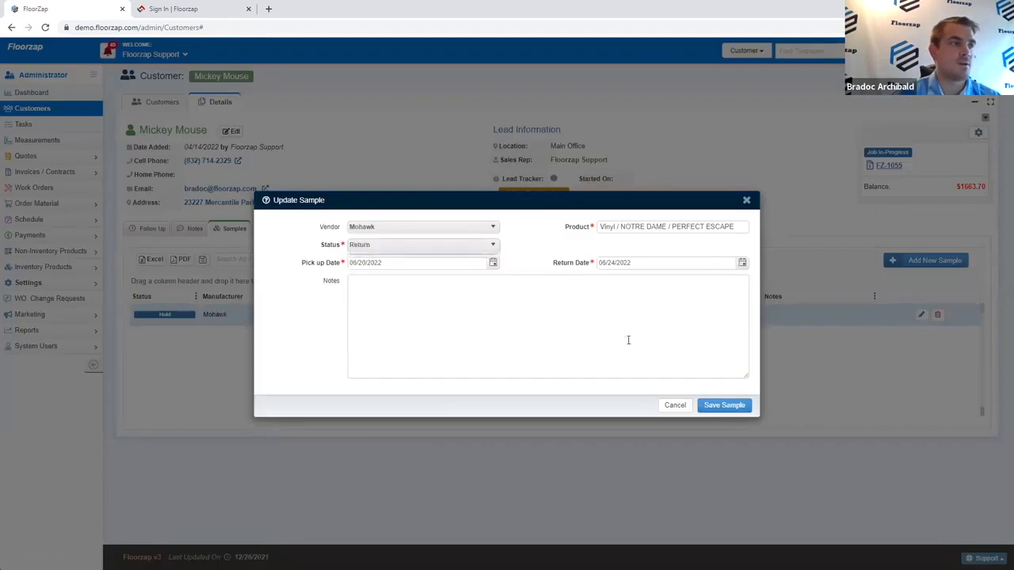
pyautogui.click(718, 407)
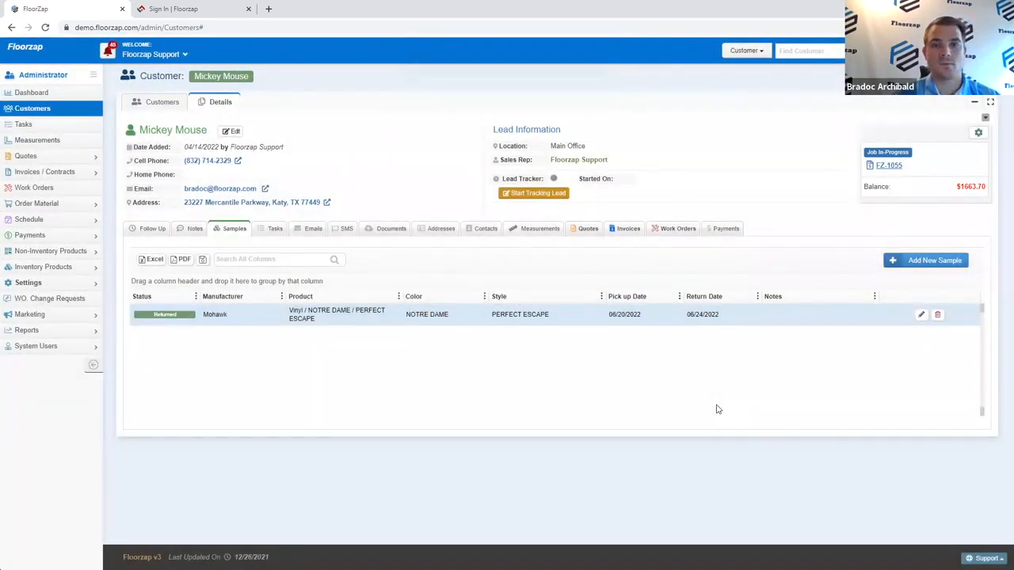
# Step: Check the notifications, then show the customer's empty Tasks tab
pyautogui.click(106, 57)
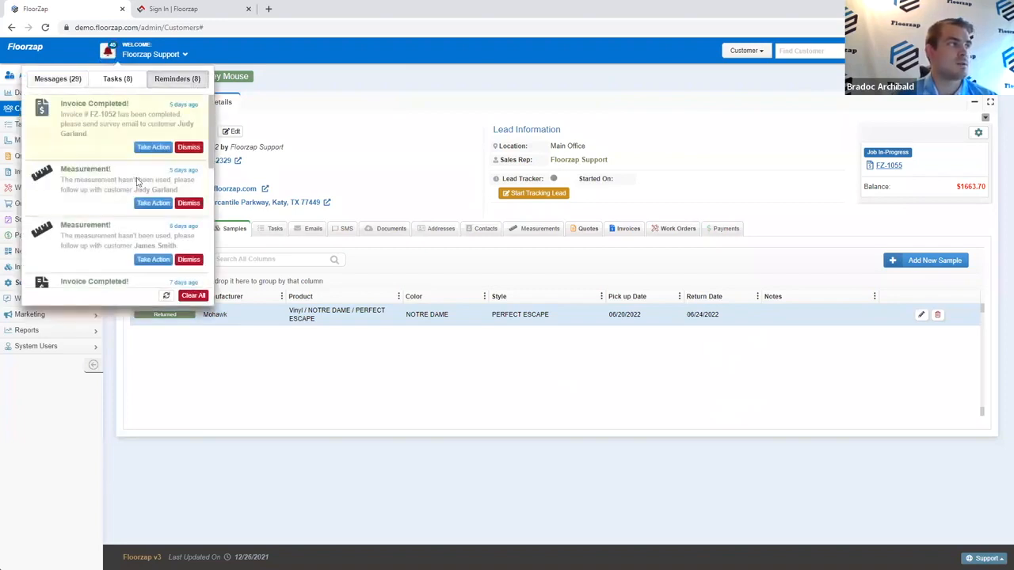
pyautogui.click(321, 104)
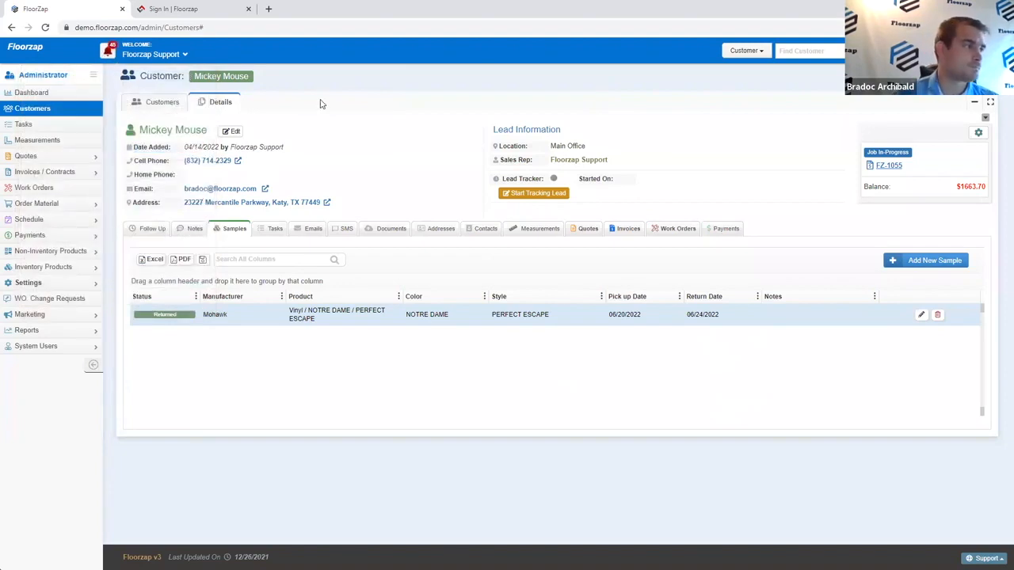
pyautogui.click(276, 228)
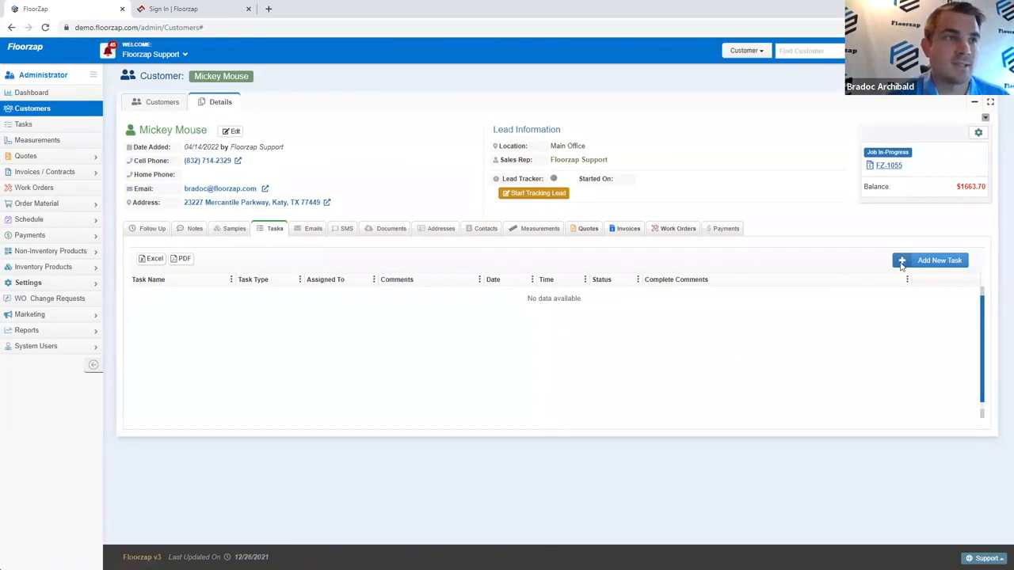
# Step: Start a new task dated 06/20/2022 at 3:30 PM with SMS reminders turned on
pyautogui.click(911, 268)
pyautogui.click(472, 245)
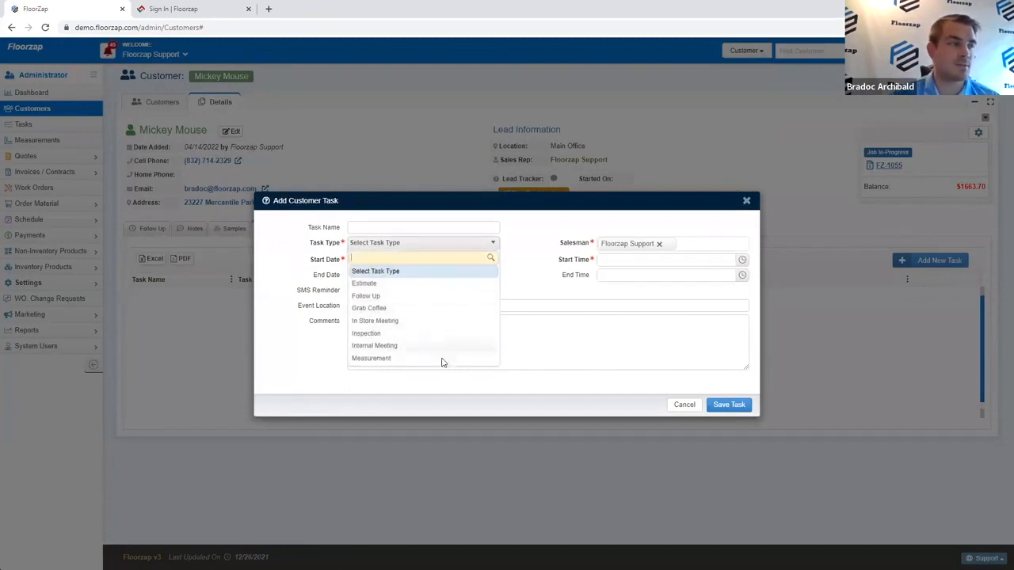
pyautogui.click(448, 296)
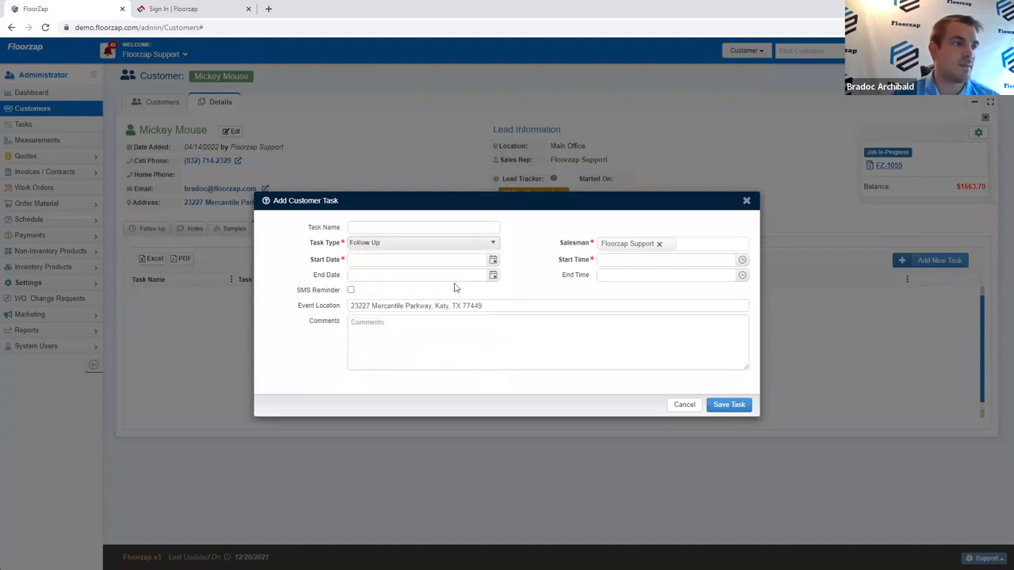
pyautogui.click(492, 261)
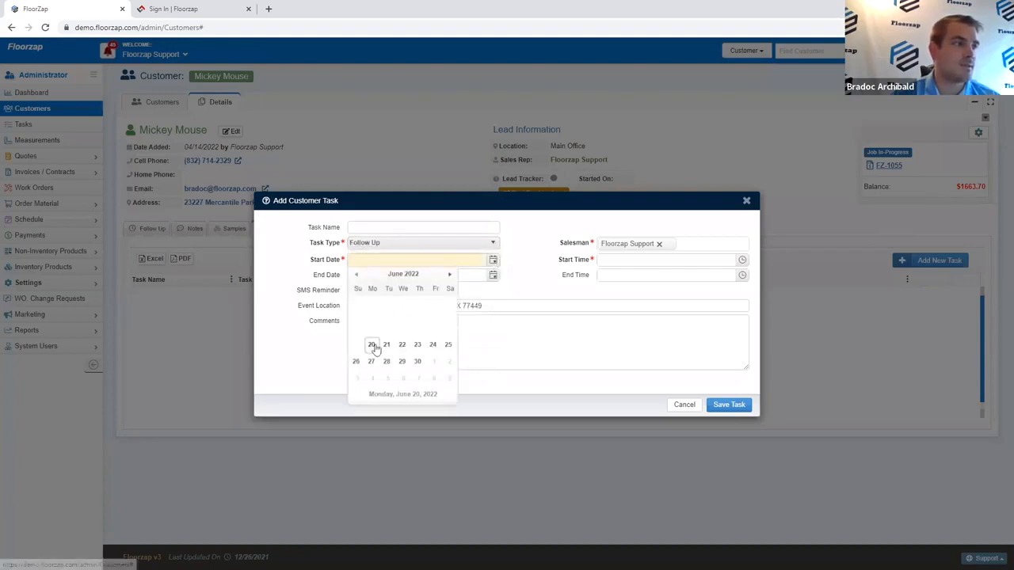
pyautogui.click(372, 344)
pyautogui.click(742, 260)
pyautogui.scroll(-10, 670, 312)
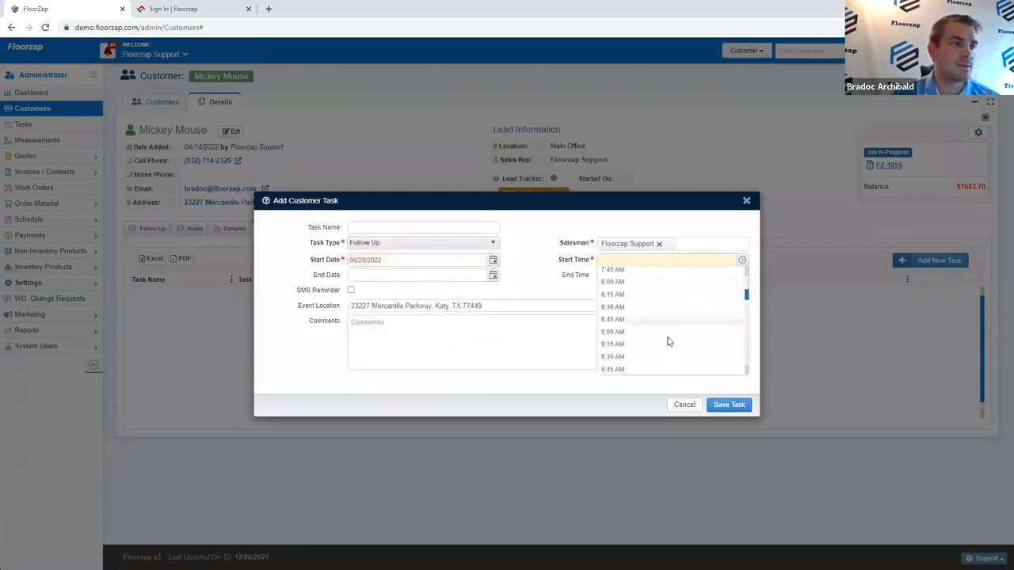
pyautogui.click(657, 304)
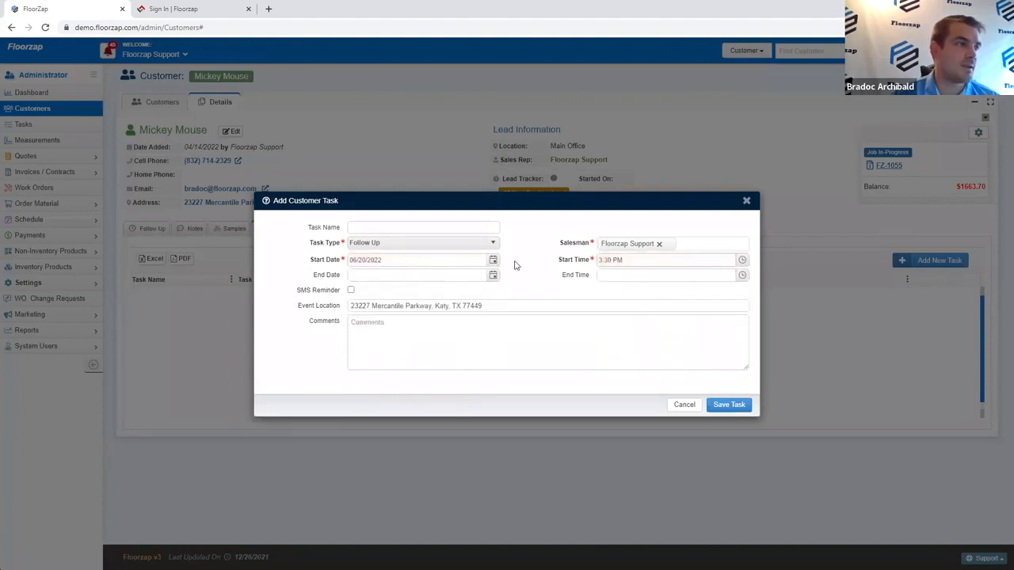
pyautogui.click(351, 289)
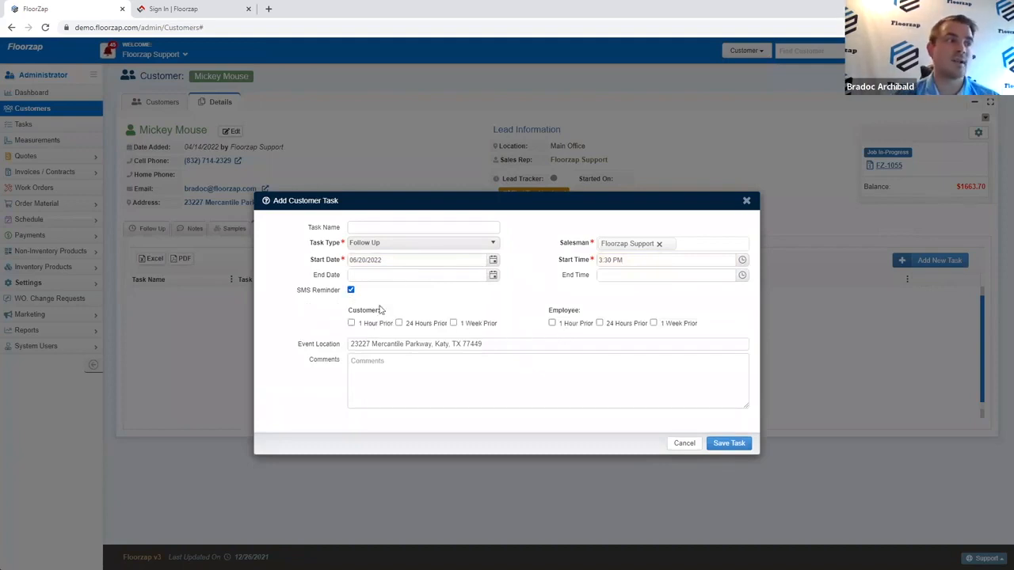
# Step: Set the task type to Measurement and save the task
pyautogui.click(404, 243)
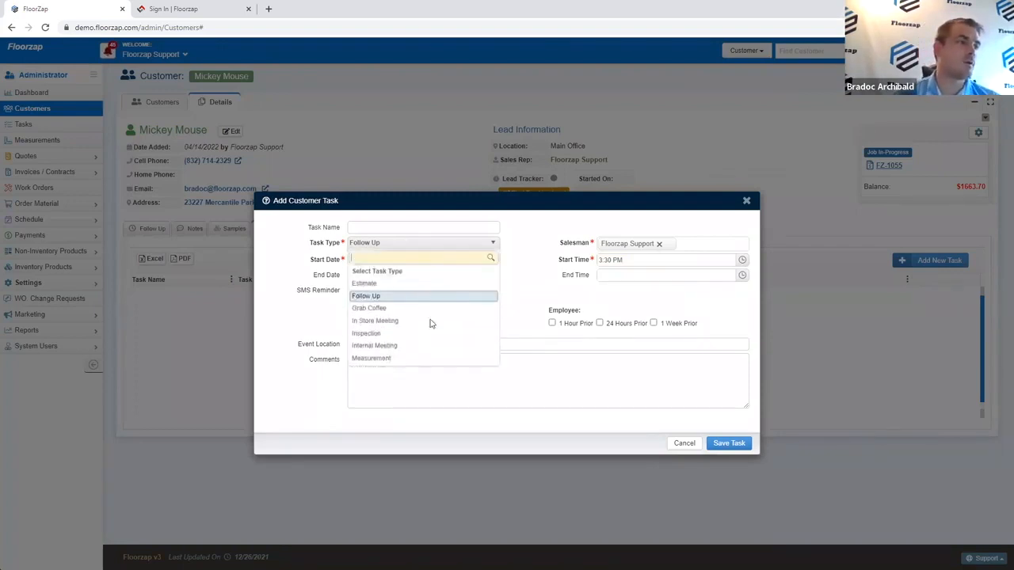
pyautogui.click(397, 333)
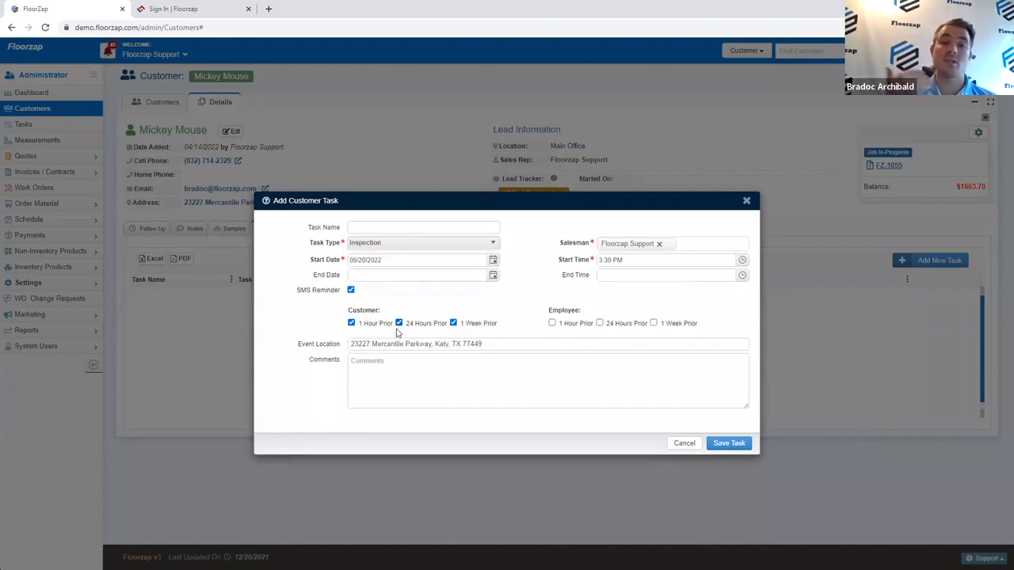
pyautogui.click(422, 243)
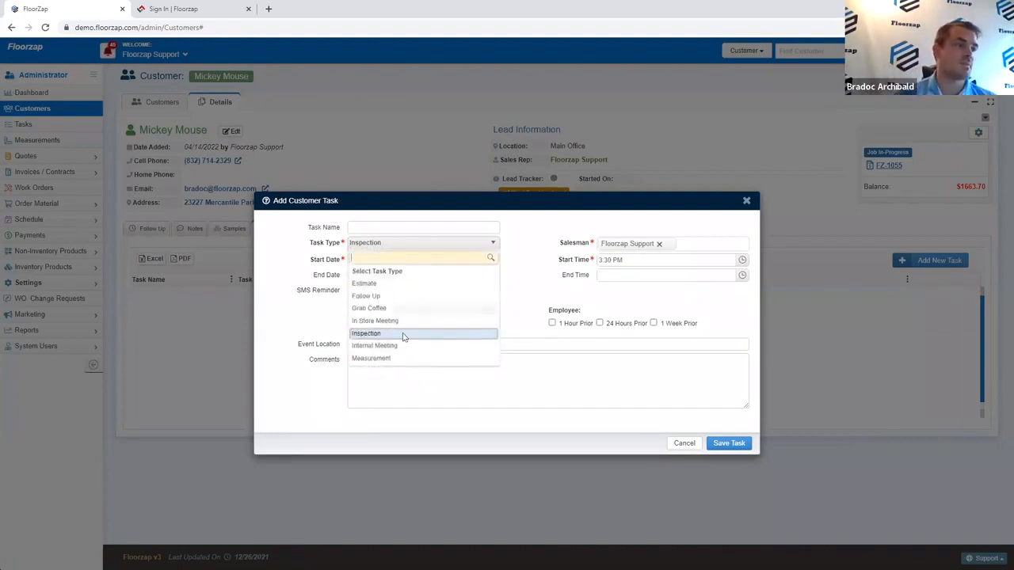
pyautogui.click(401, 355)
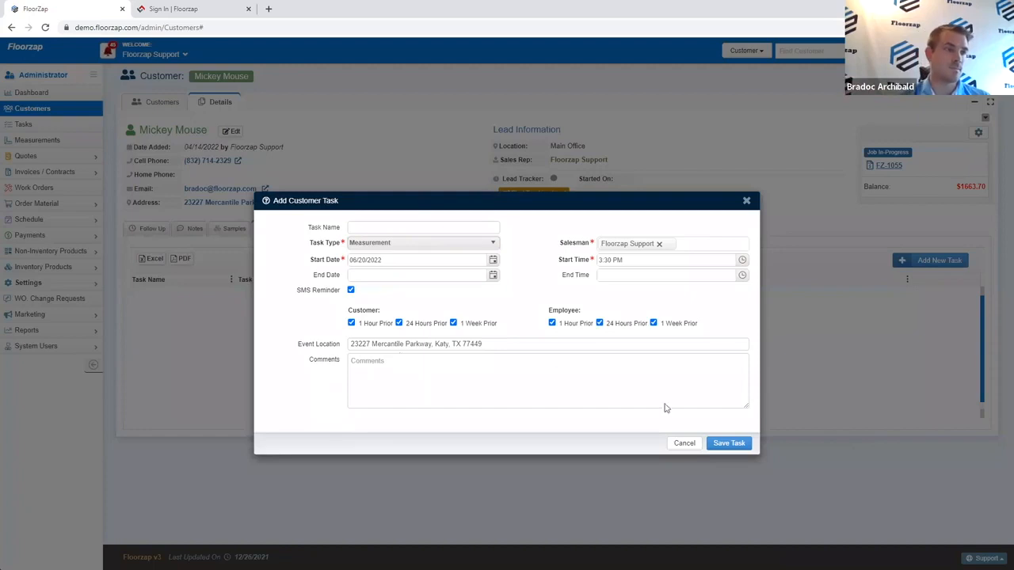
pyautogui.click(724, 444)
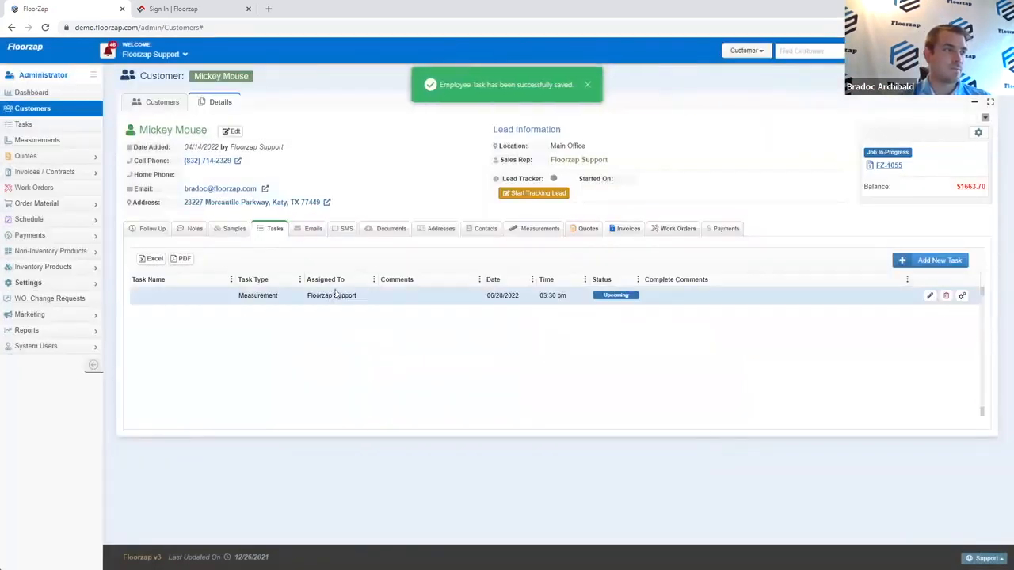
# Step: Review the customer's Emails and SMS history, then begin composing an email to them
pyautogui.click(315, 234)
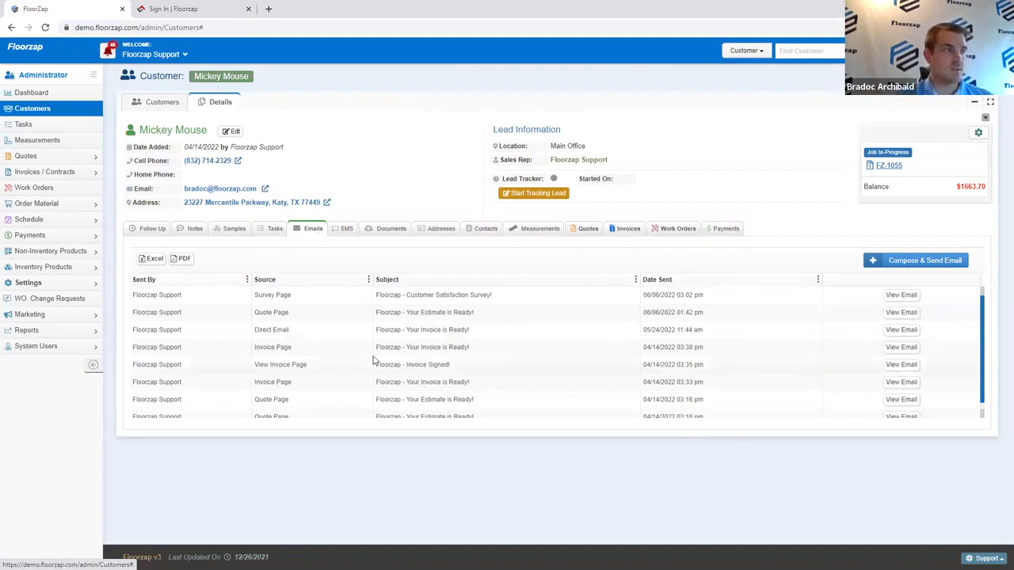
pyautogui.click(339, 229)
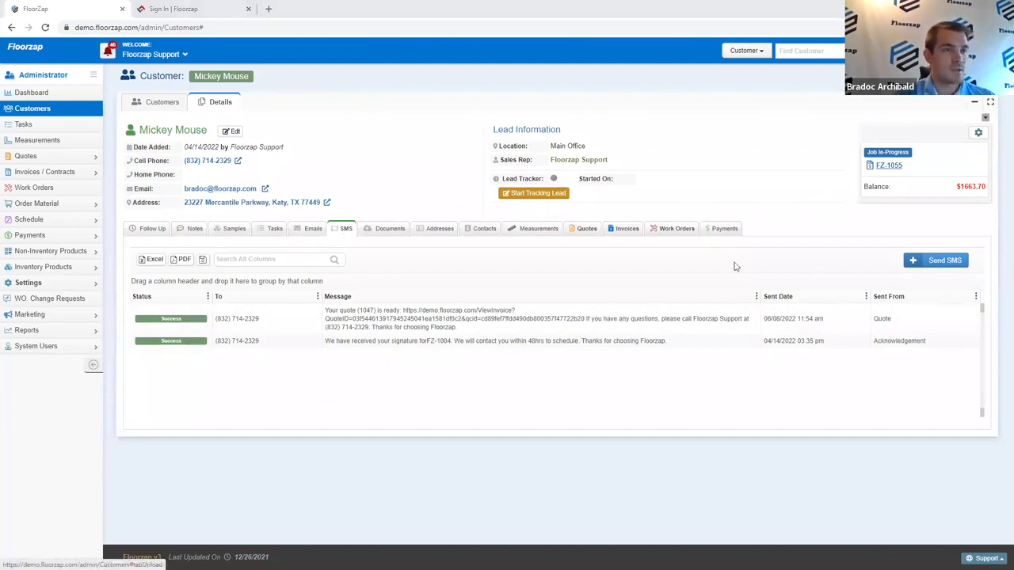
pyautogui.click(943, 262)
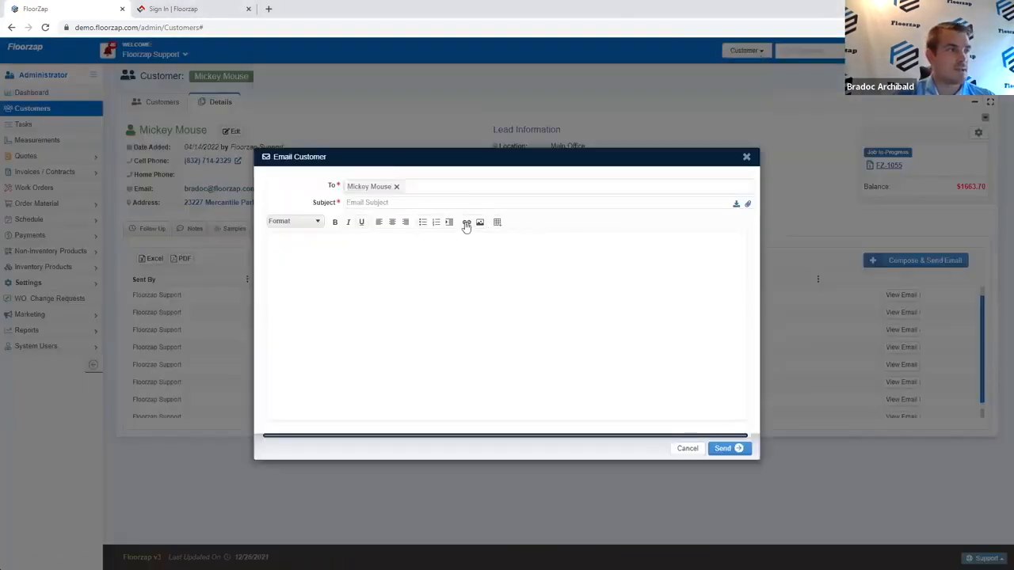
# Step: Close the email draft without sending and start a new text message to the customer
pyautogui.click(748, 204)
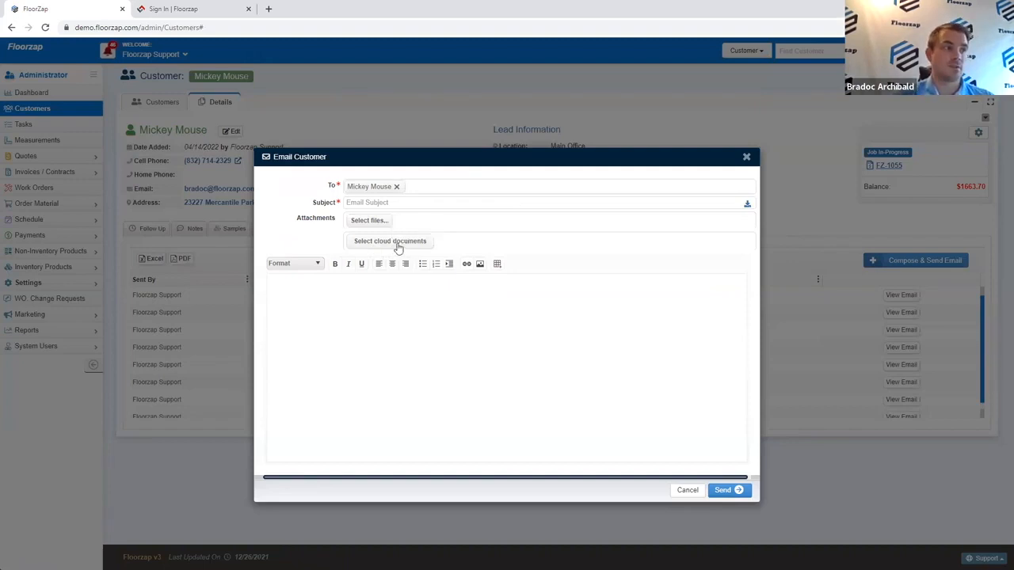
pyautogui.click(383, 203)
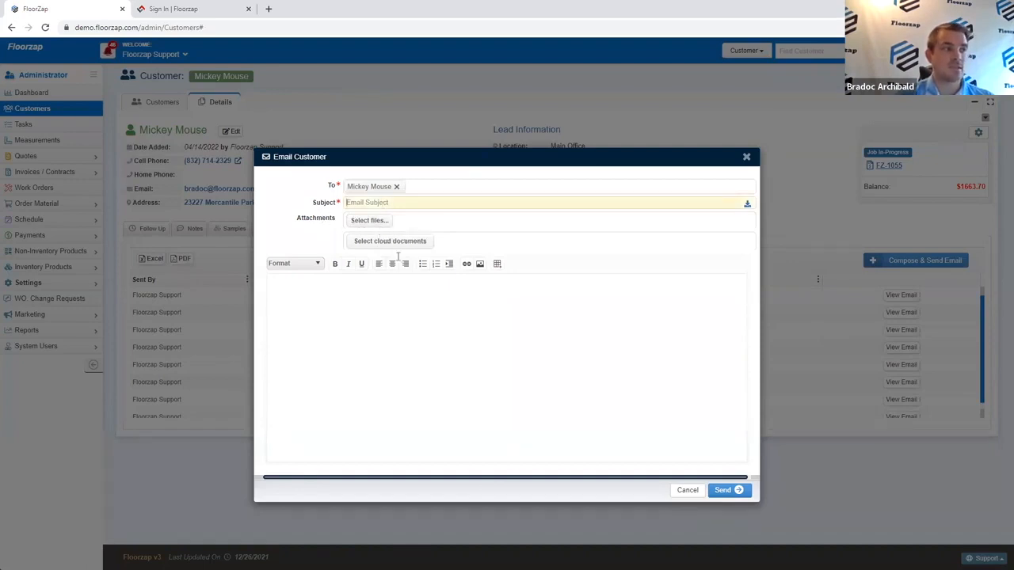
pyautogui.click(375, 277)
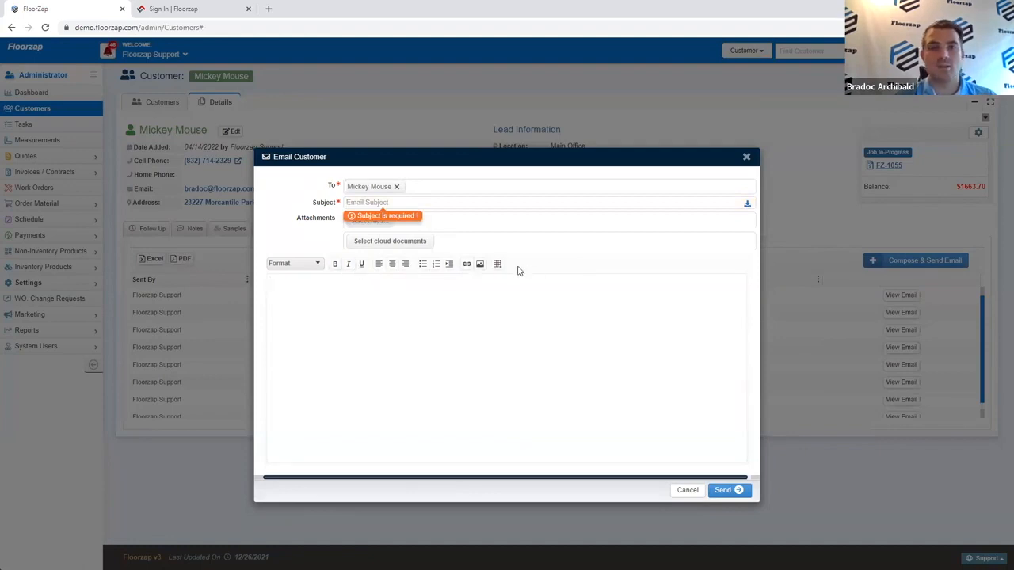
pyautogui.click(746, 157)
pyautogui.click(343, 230)
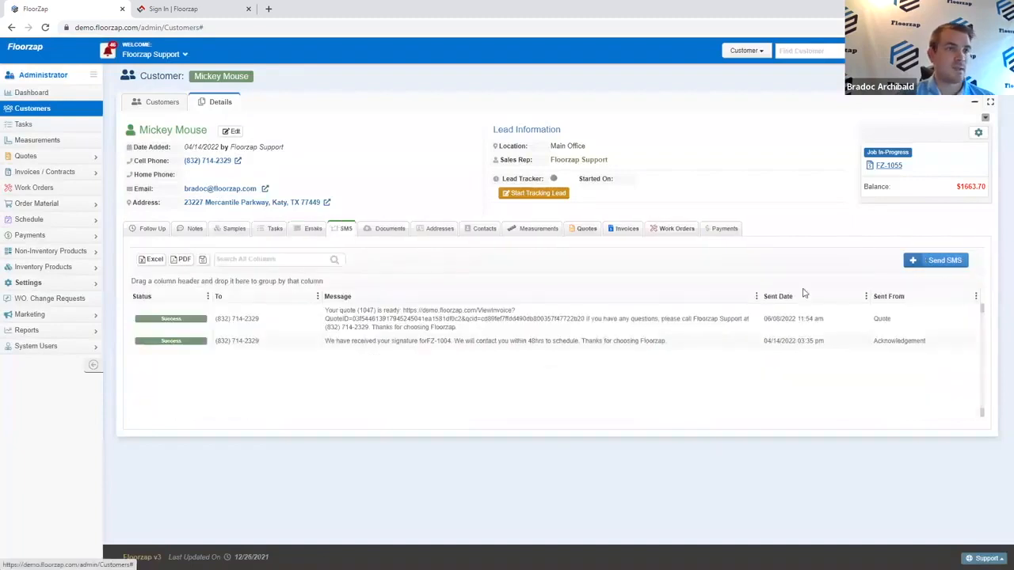
pyautogui.click(934, 260)
# Step: Close the text message unsent and show the customer's empty Documents tab
pyautogui.click(421, 300)
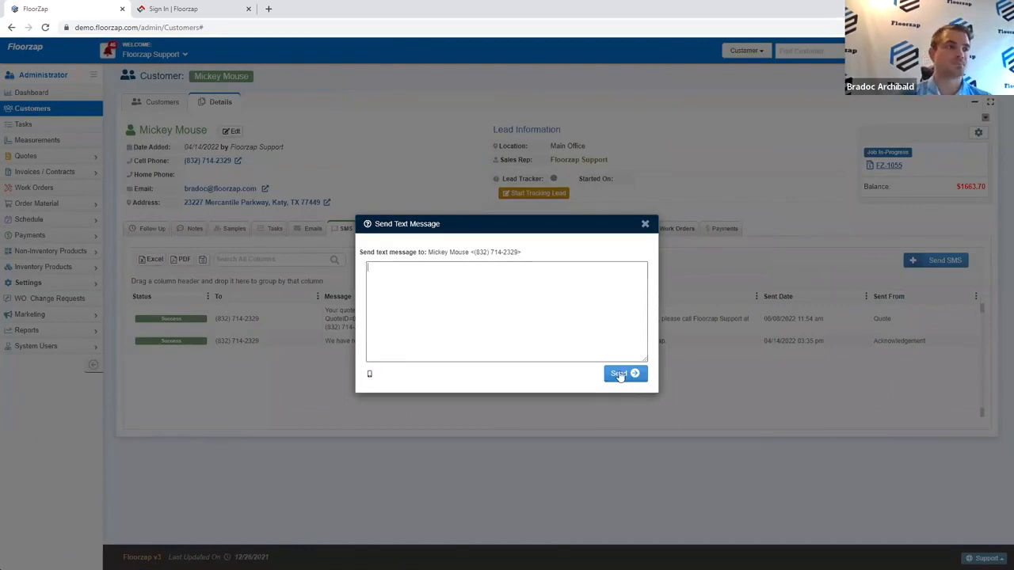
pyautogui.click(645, 224)
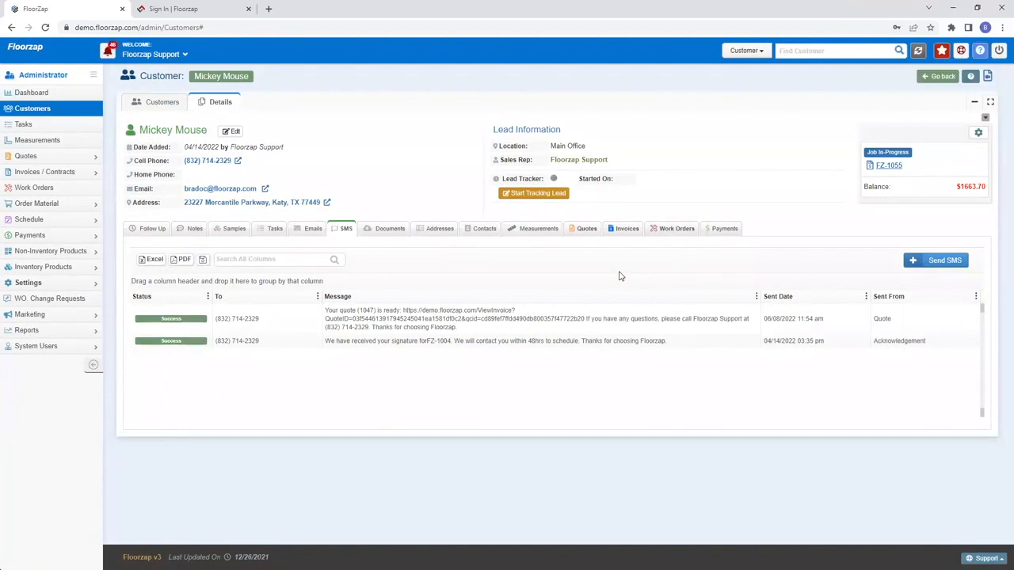
pyautogui.click(390, 233)
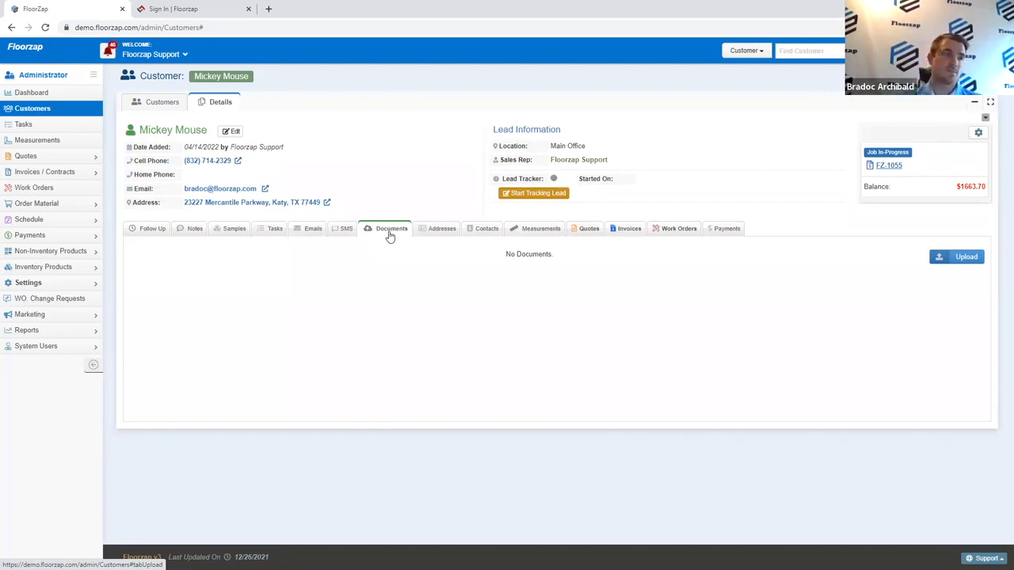
# Step: Look over the customer's saved addresses and contacts
pyautogui.click(435, 230)
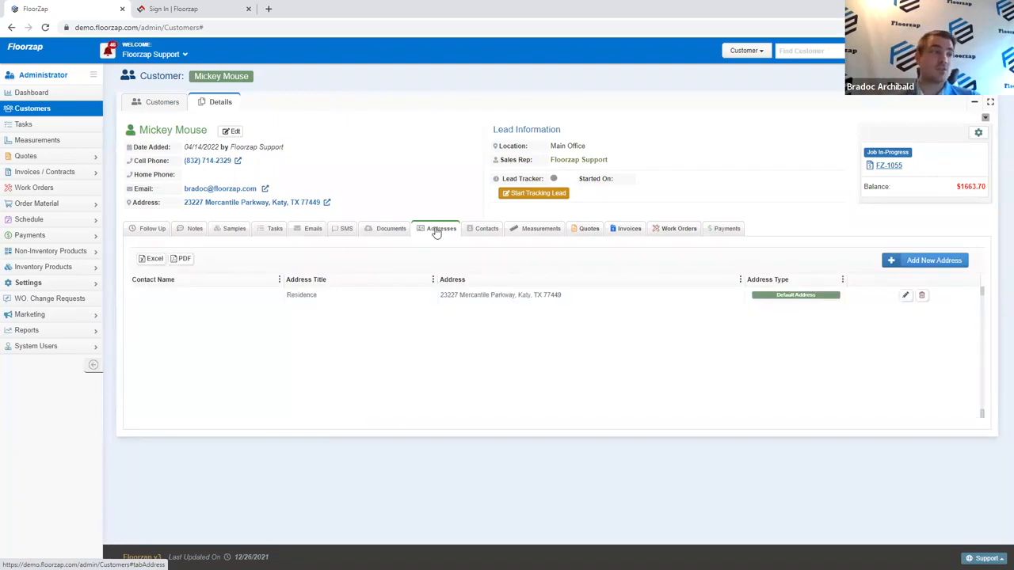
pyautogui.moveTo(346, 199); pyautogui.dragTo(175, 208)
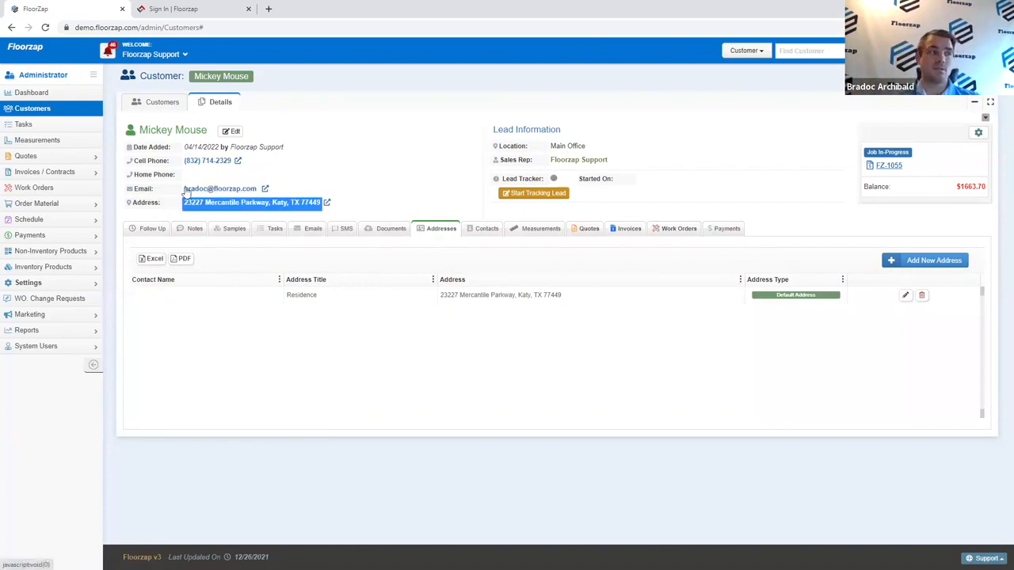
pyautogui.click(483, 229)
pyautogui.click(436, 229)
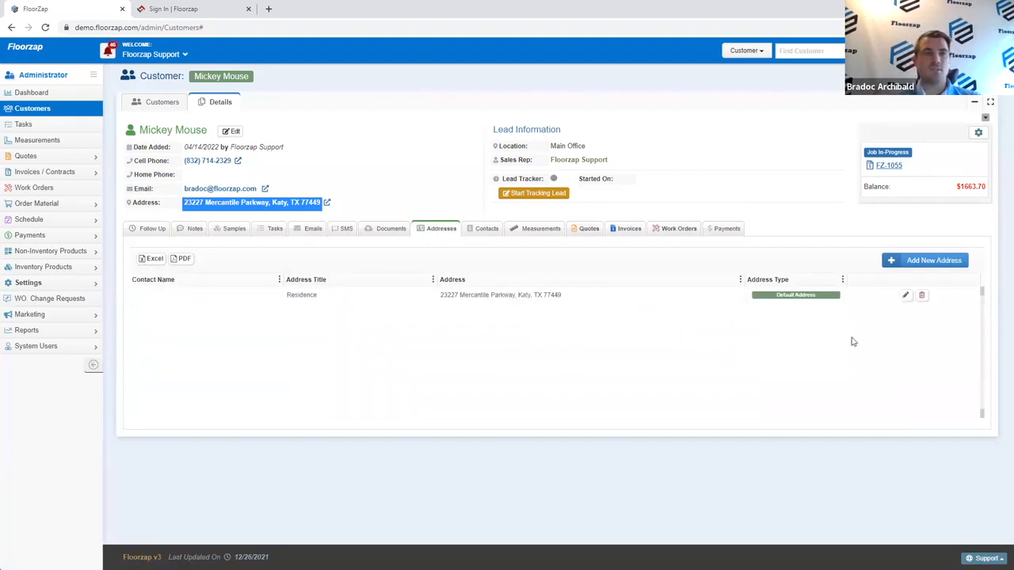
# Step: Add a second address with street, city and zip code and save it
pyautogui.click(919, 261)
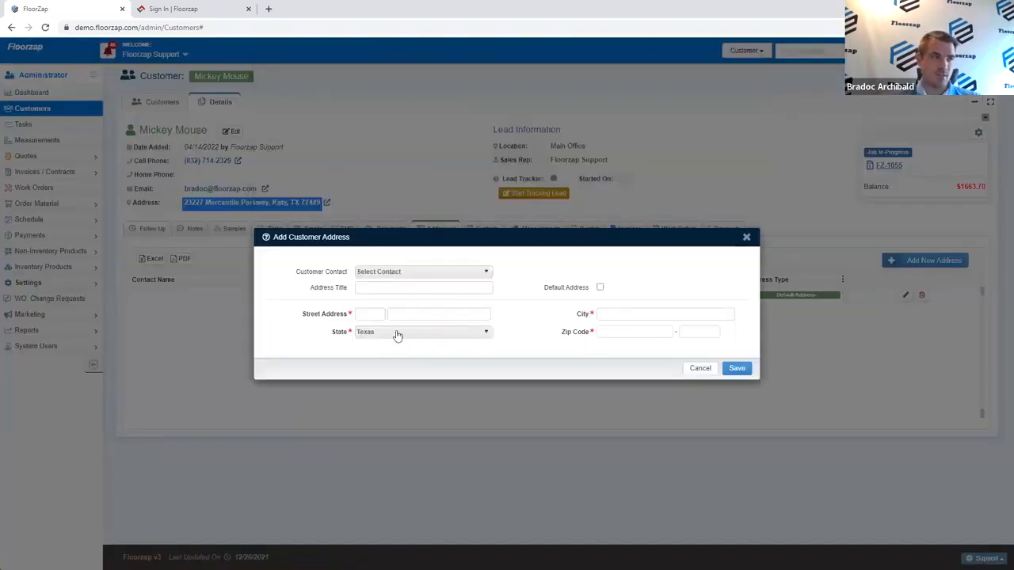
pyautogui.click(380, 315)
pyautogui.write('123')
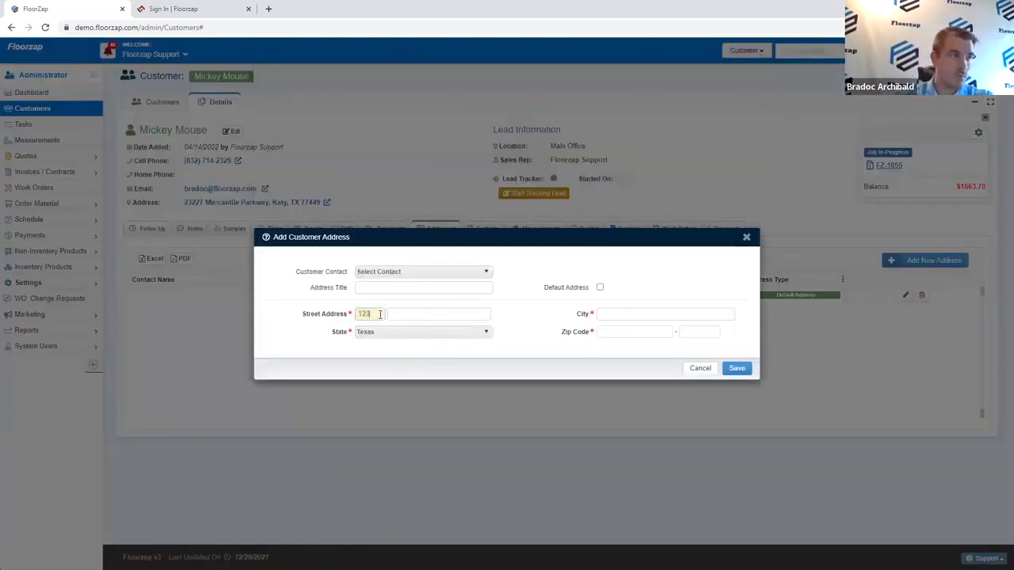
pyautogui.write('m')
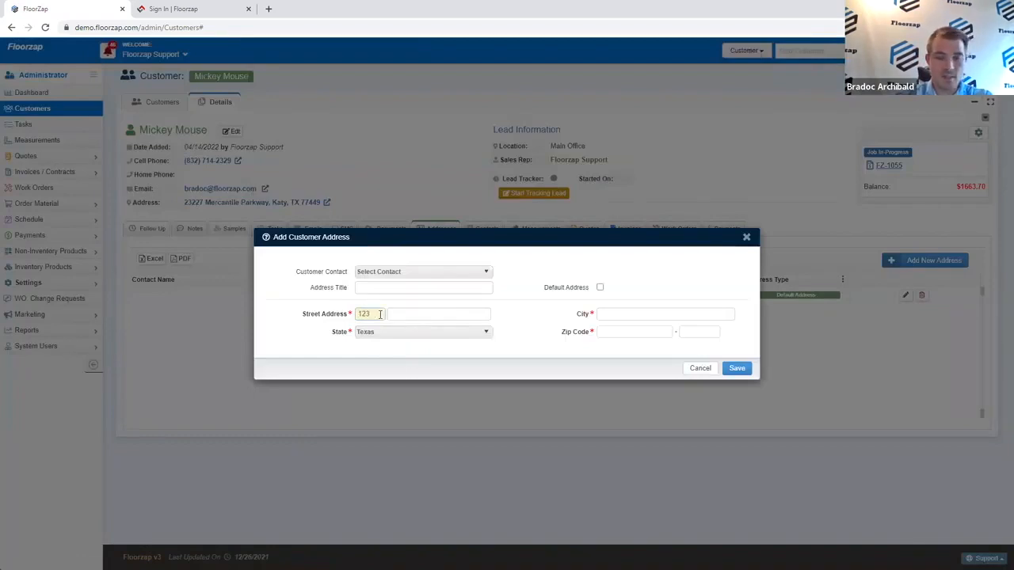
pyautogui.press('Tab')
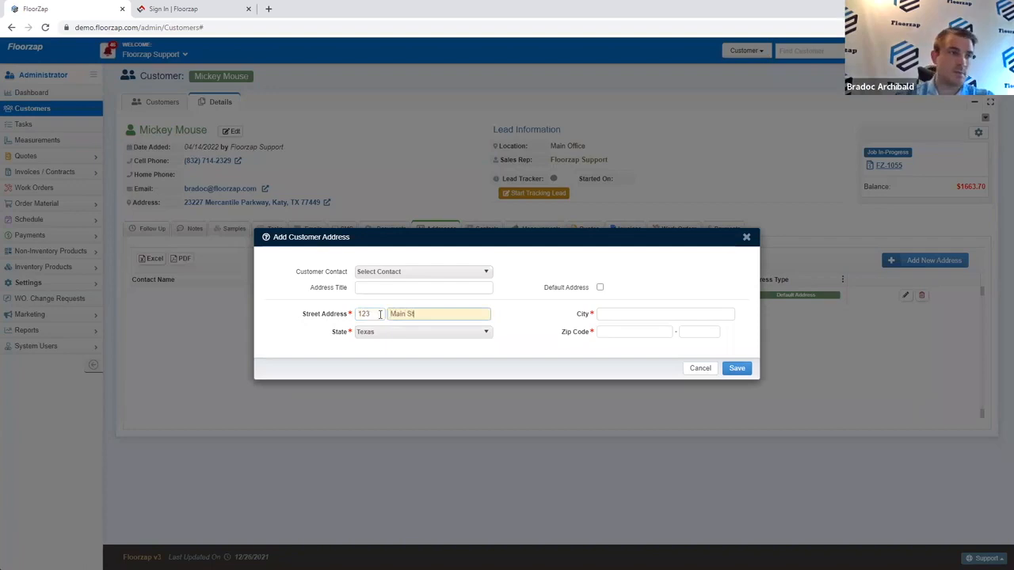
pyautogui.click(606, 312)
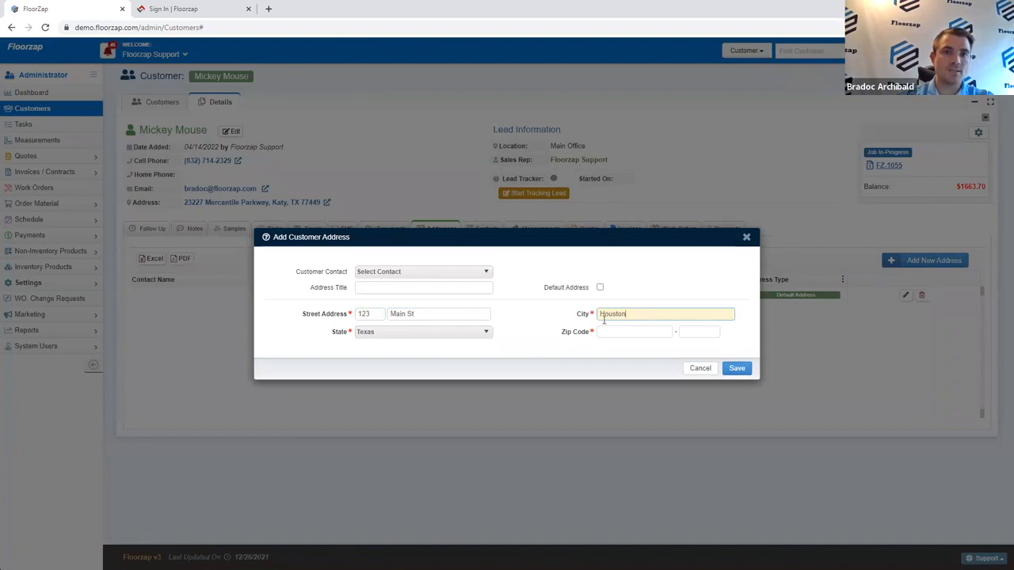
pyautogui.click(632, 331)
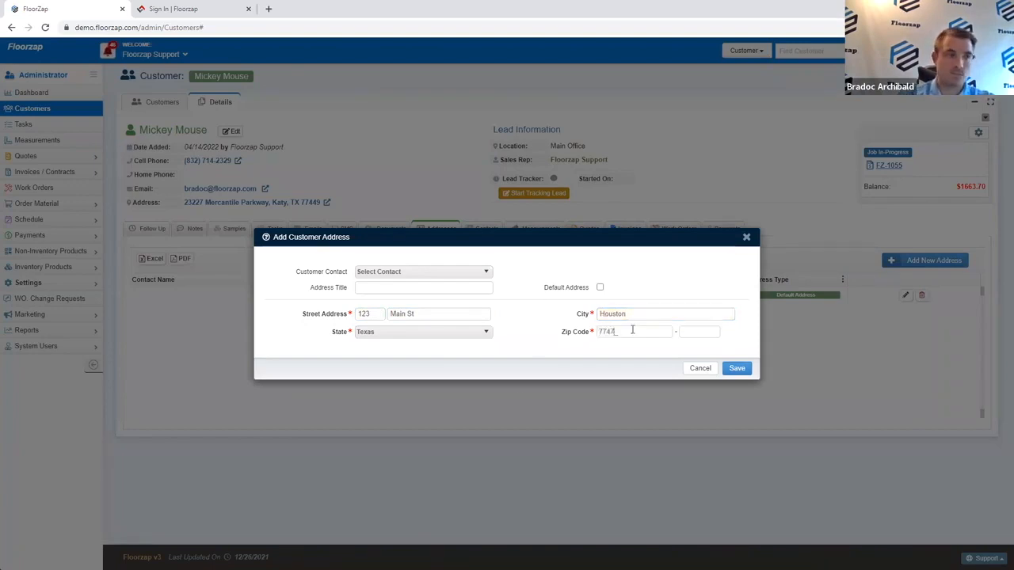
pyautogui.click(735, 368)
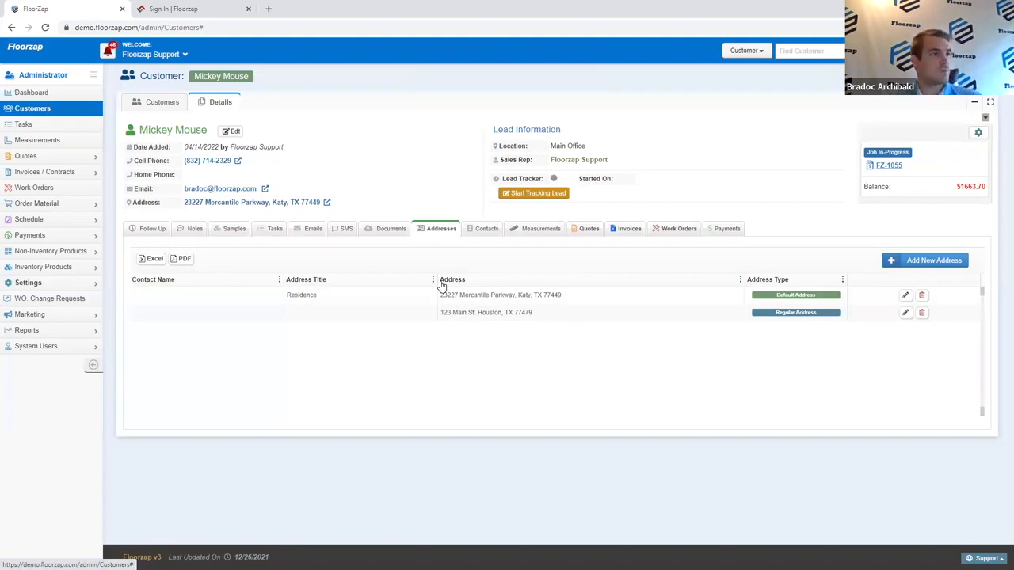
# Step: Show the customer's still-empty Contacts list, opening and cancelling a New Contact form
pyautogui.click(486, 230)
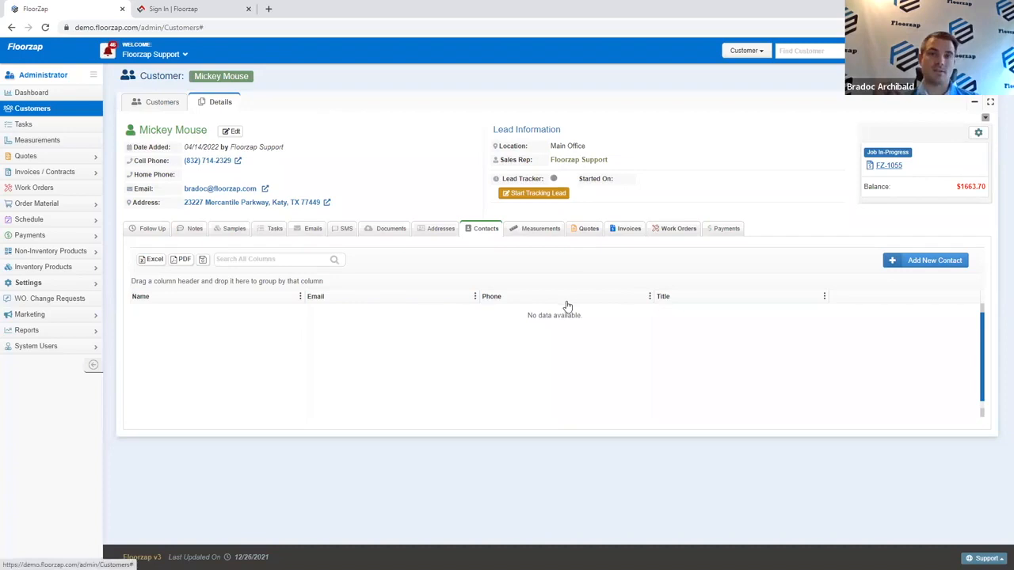
pyautogui.click(925, 260)
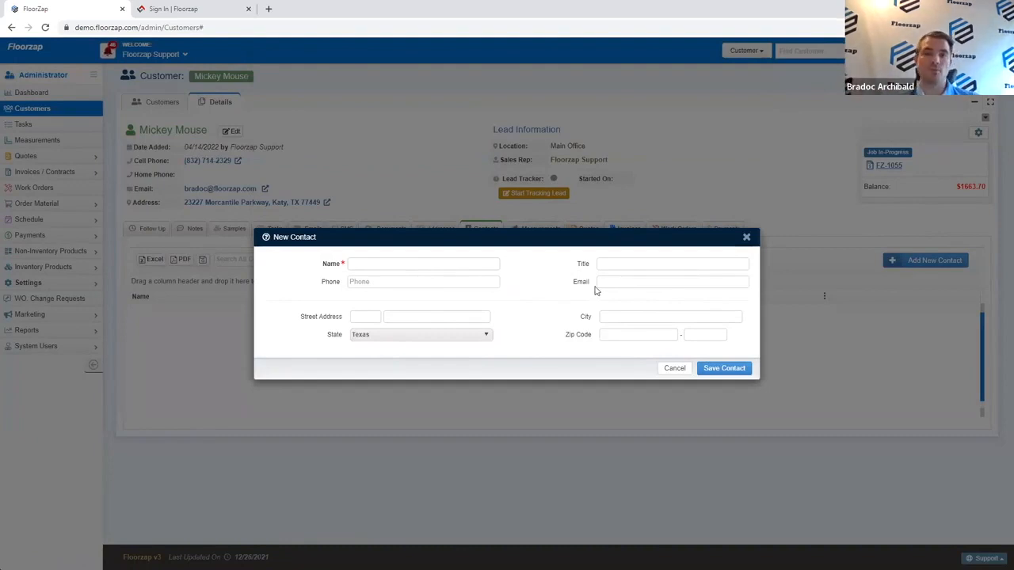
pyautogui.click(747, 239)
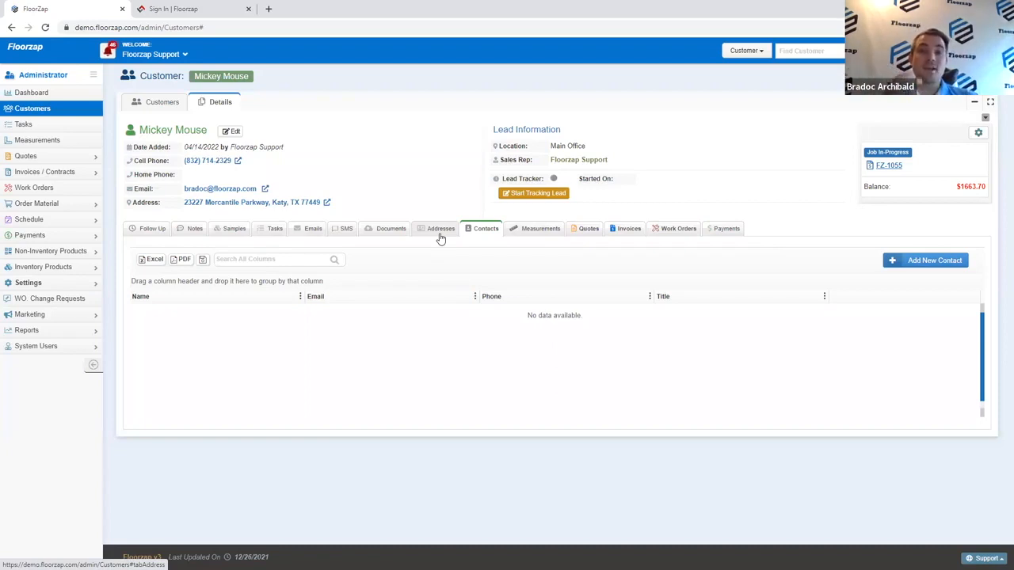
# Step: Filter the full customer list to the Main Office location
pyautogui.click(77, 110)
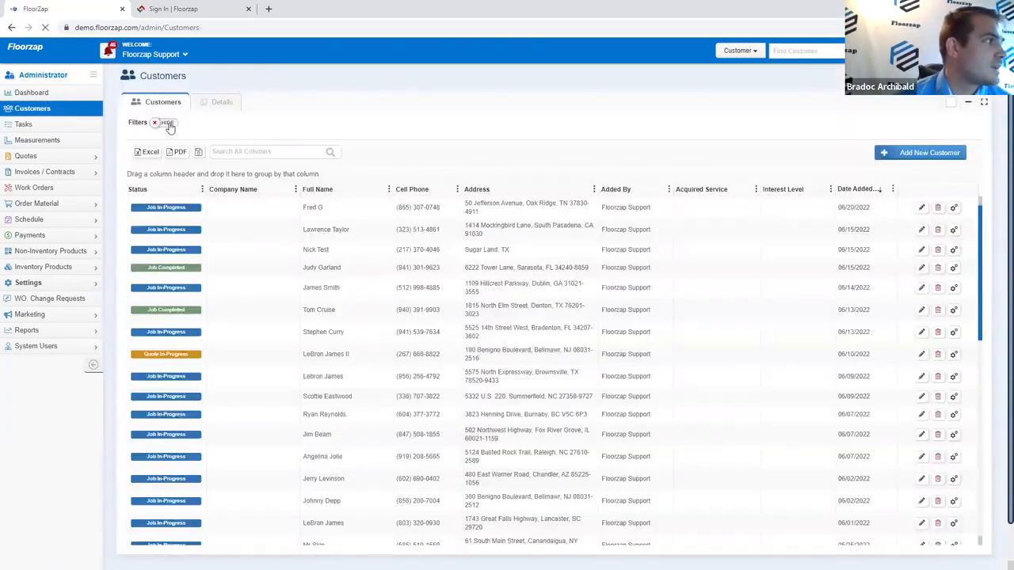
pyautogui.click(167, 125)
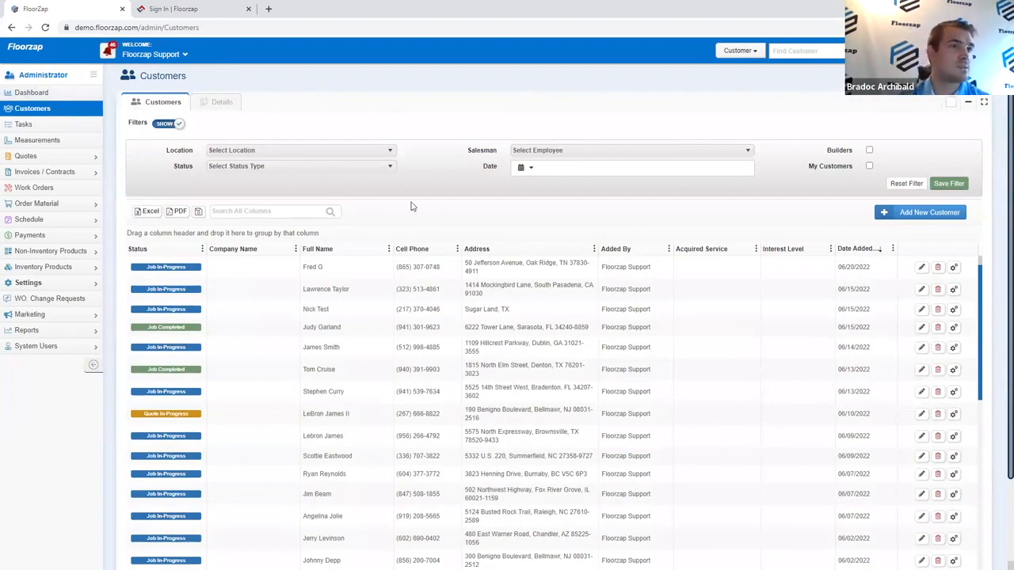
pyautogui.click(316, 155)
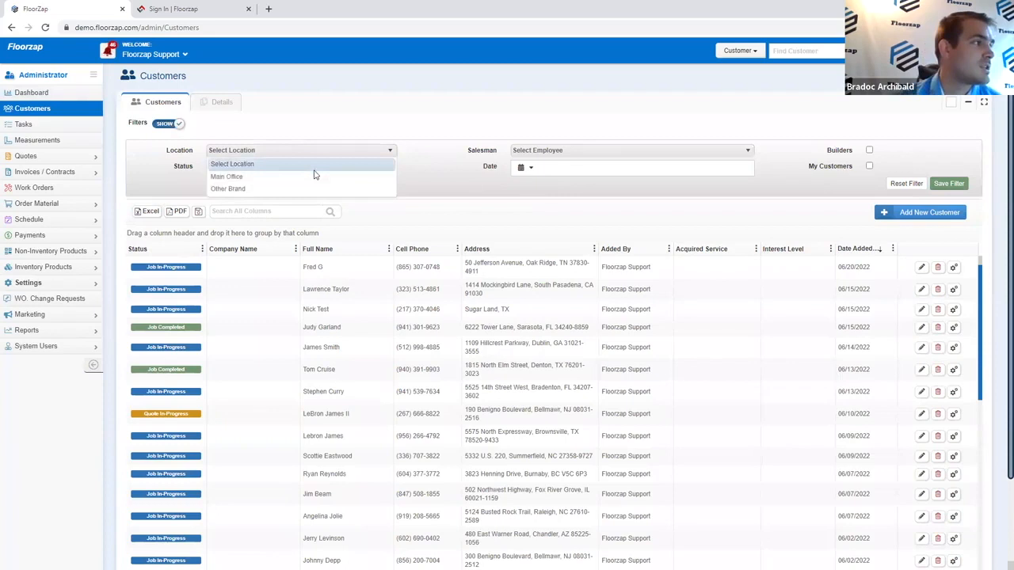
pyautogui.click(316, 171)
pyautogui.click(316, 172)
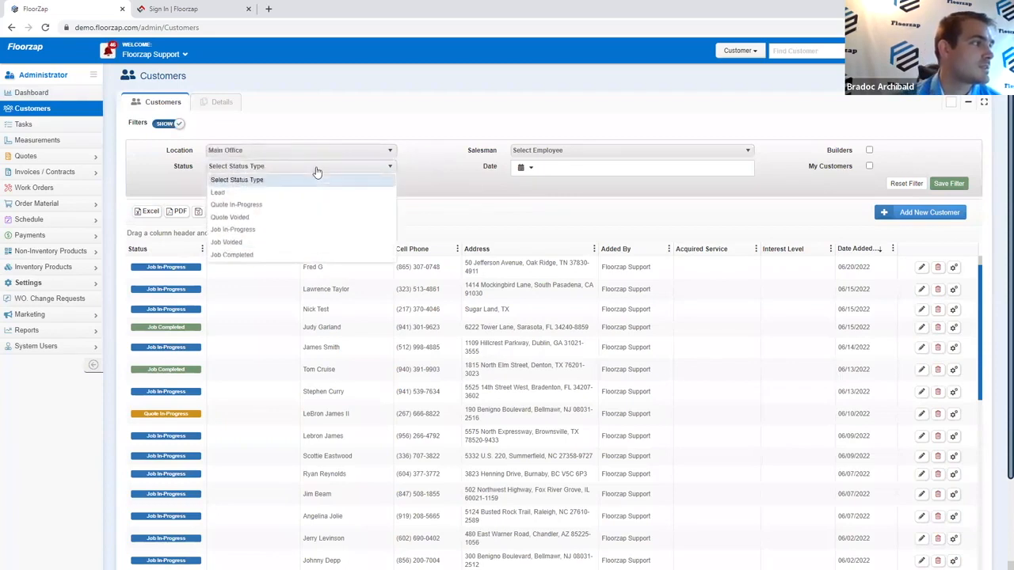
pyautogui.click(460, 190)
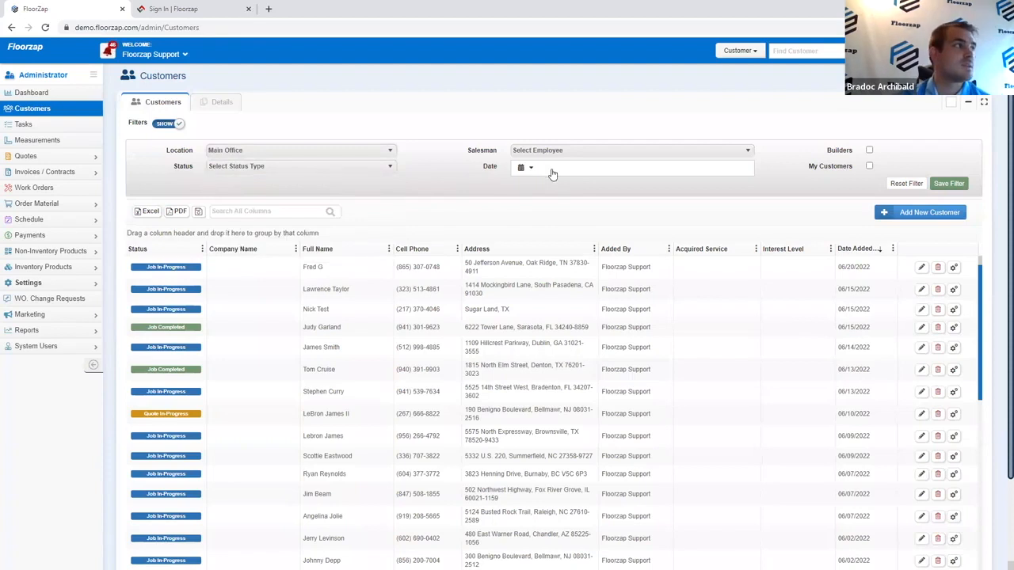
# Step: Toggle the Builders and My Customers filters on and off, then start a new customer
pyautogui.click(870, 150)
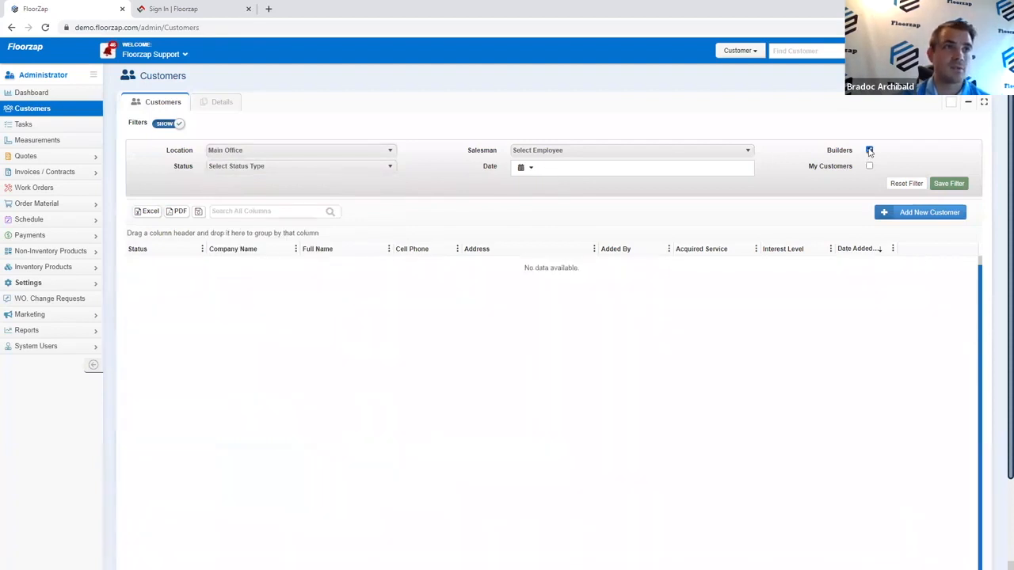
pyautogui.click(870, 166)
pyautogui.click(870, 150)
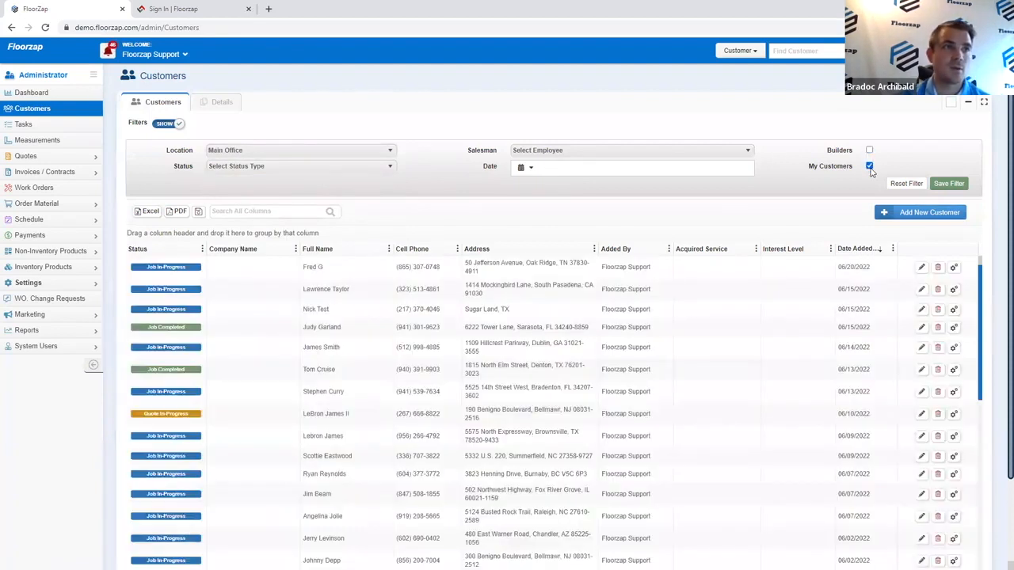
pyautogui.click(868, 167)
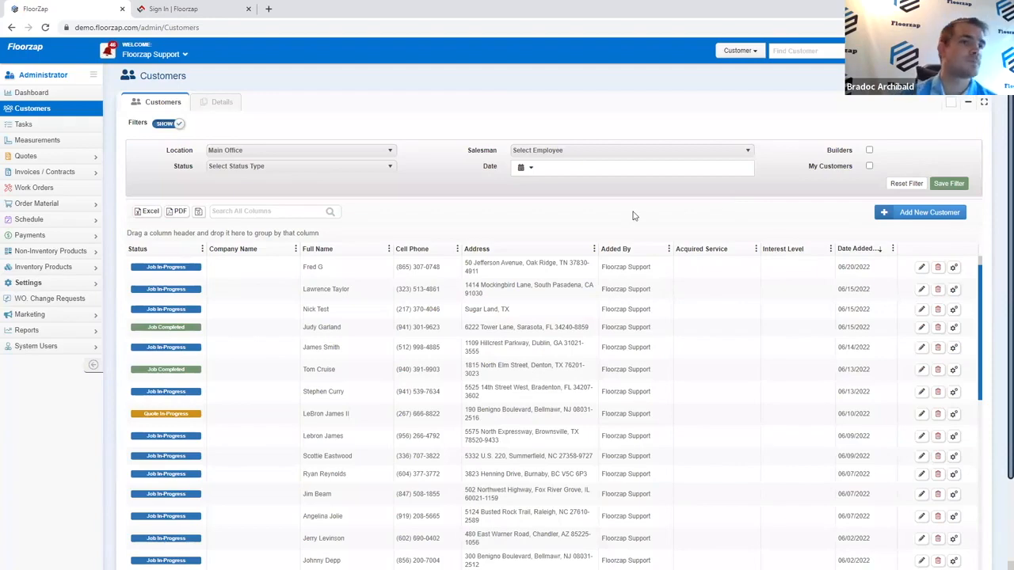
pyautogui.click(903, 212)
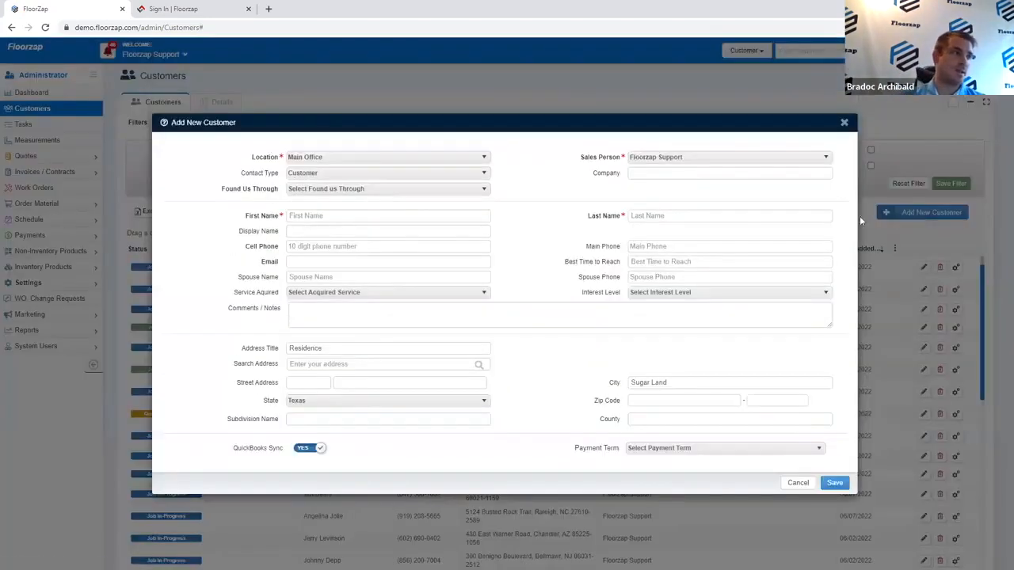
# Step: Make the new customer a Builder with the contact's first and last name and company Zap Builders
pyautogui.click(396, 173)
pyautogui.click(397, 216)
pyautogui.click(380, 215)
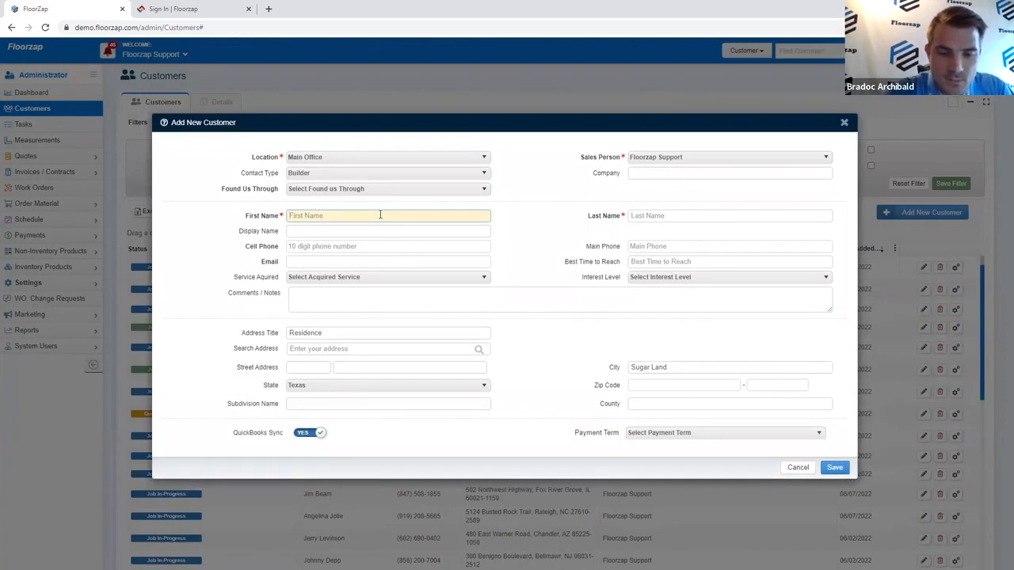
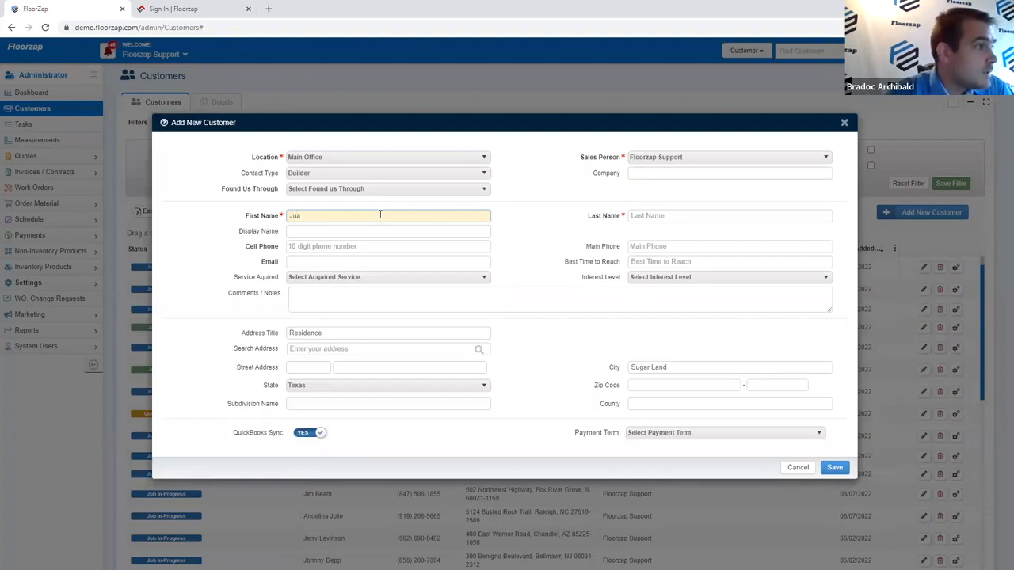
pyautogui.press('Tab')
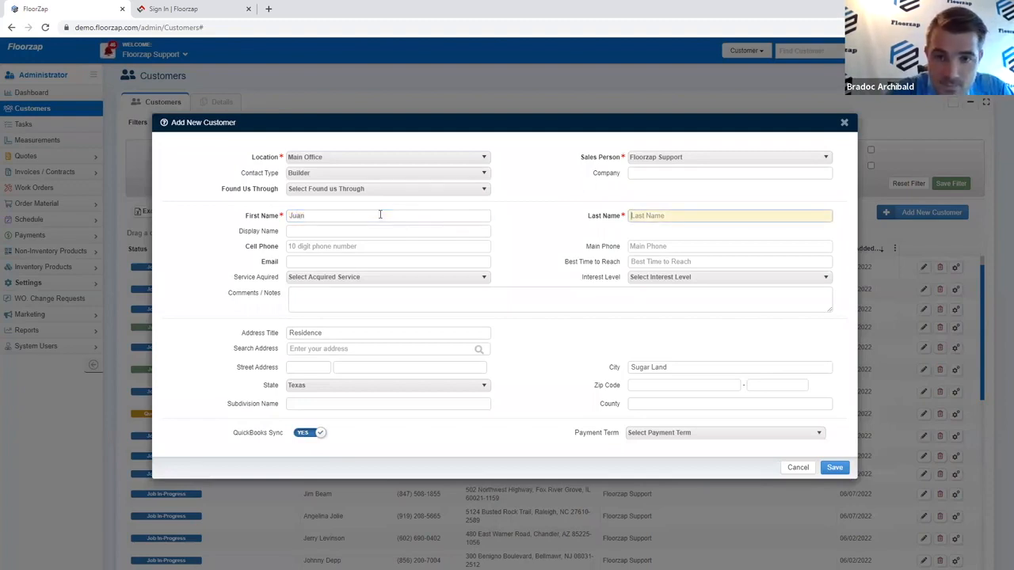
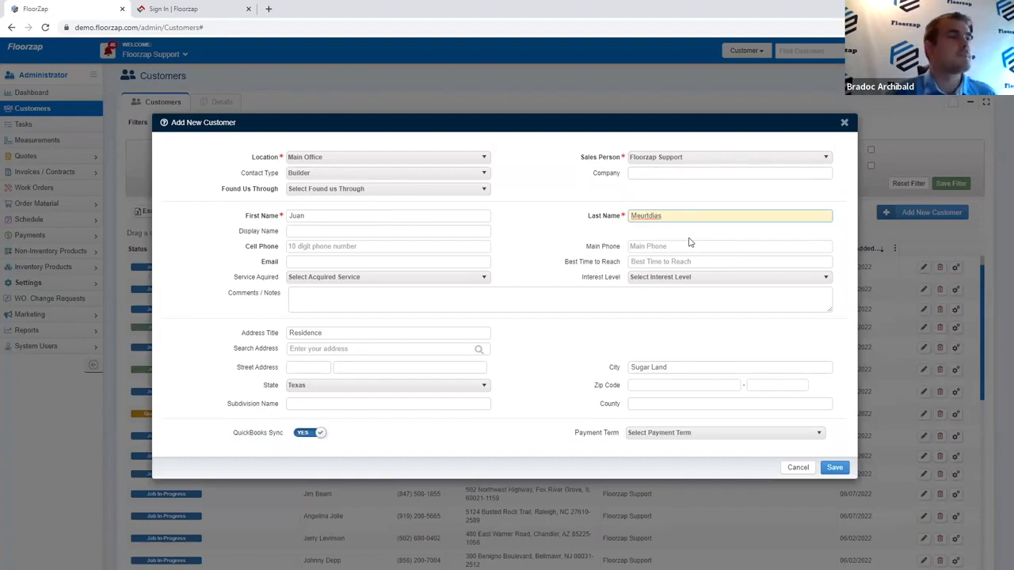
pyautogui.click(680, 172)
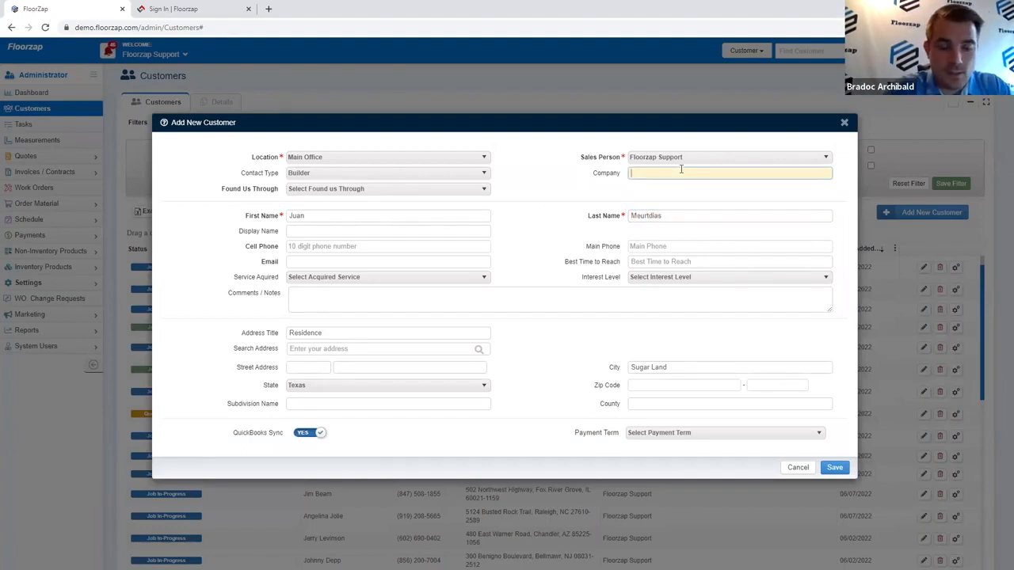
pyautogui.write('Za')
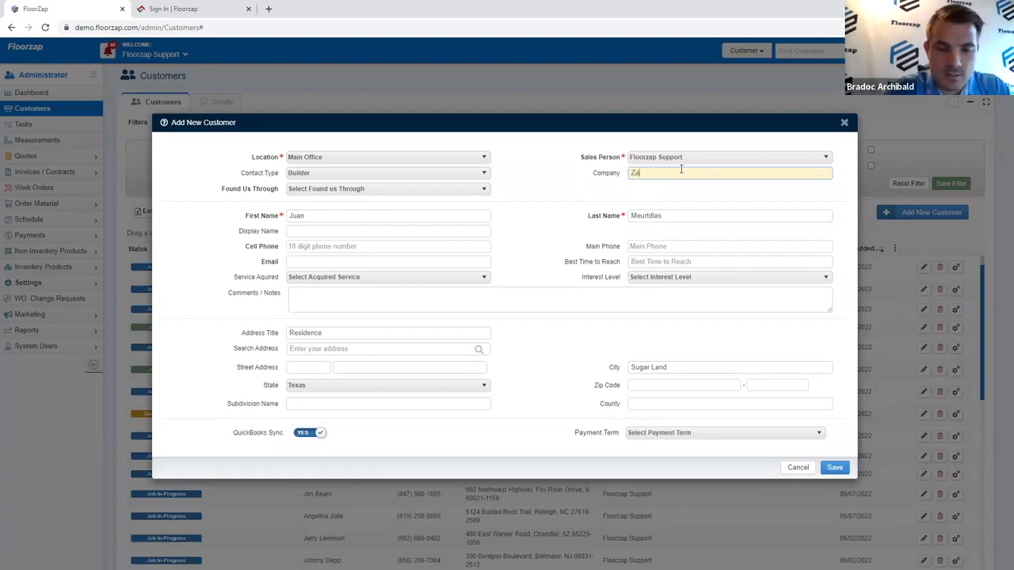
pyautogui.write('p Builders')
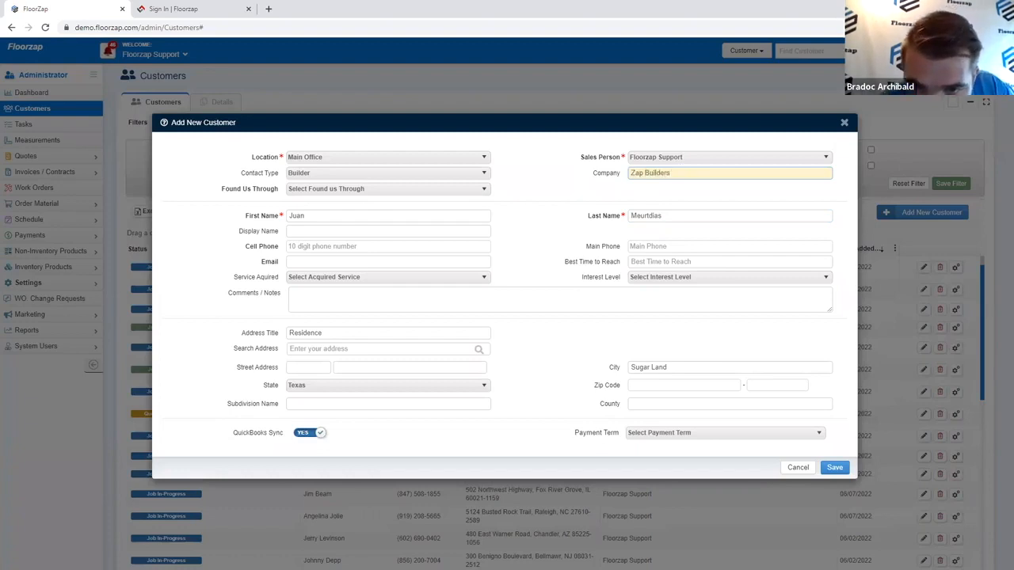
pyautogui.press('Tab')
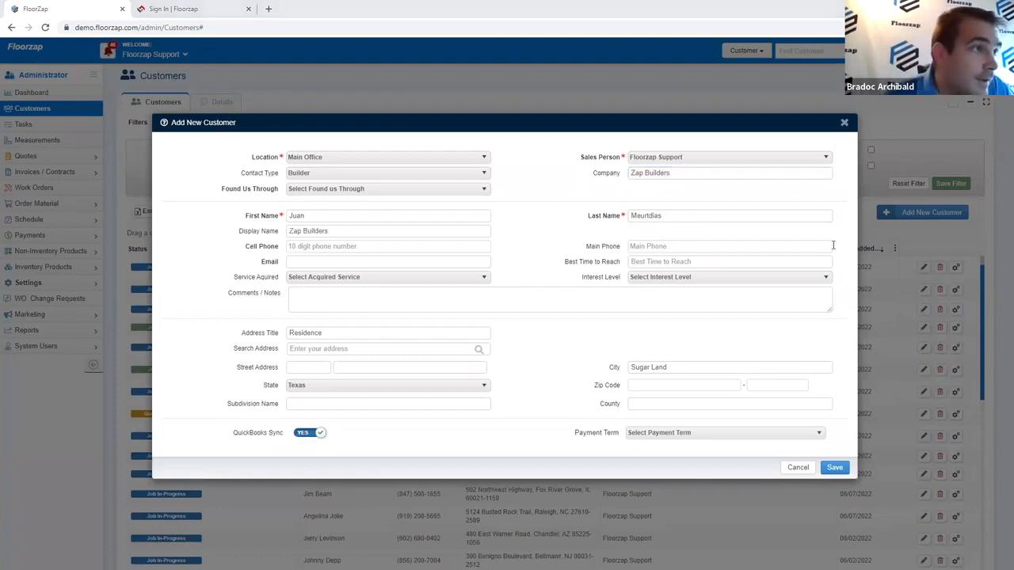
# Step: Correct the contact's last name spelling and enter the customer's cell phone number
pyautogui.doubleClick(654, 215)
pyautogui.write('Muertedia')
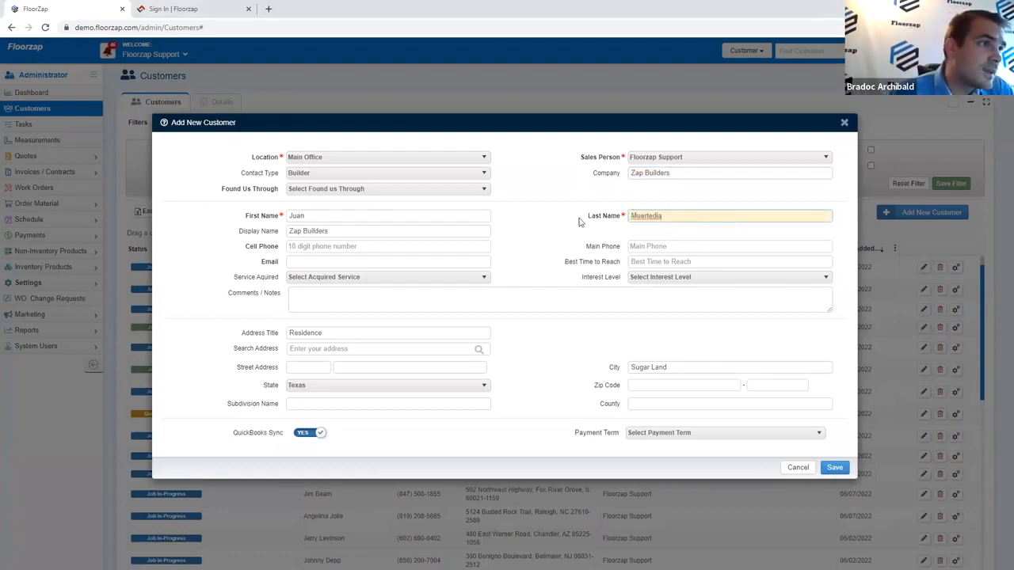
pyautogui.click(576, 219)
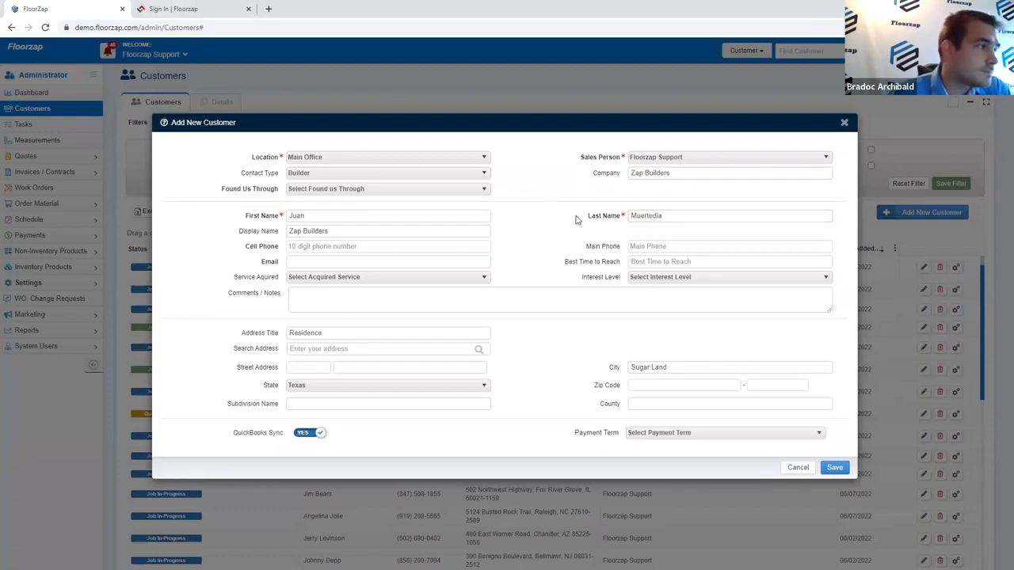
pyautogui.click(685, 215)
pyautogui.write('s')
pyautogui.click(537, 232)
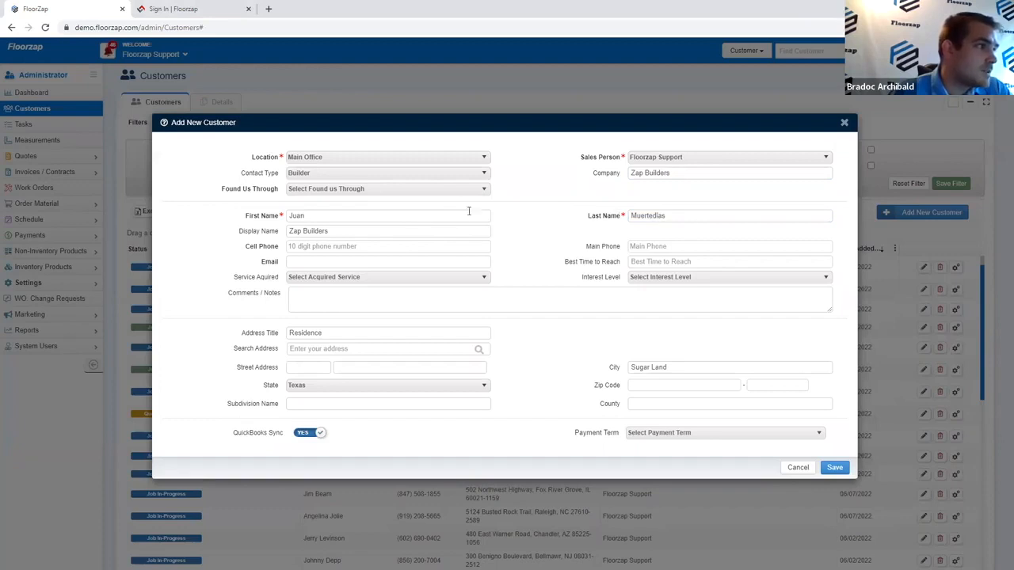
pyautogui.click(427, 244)
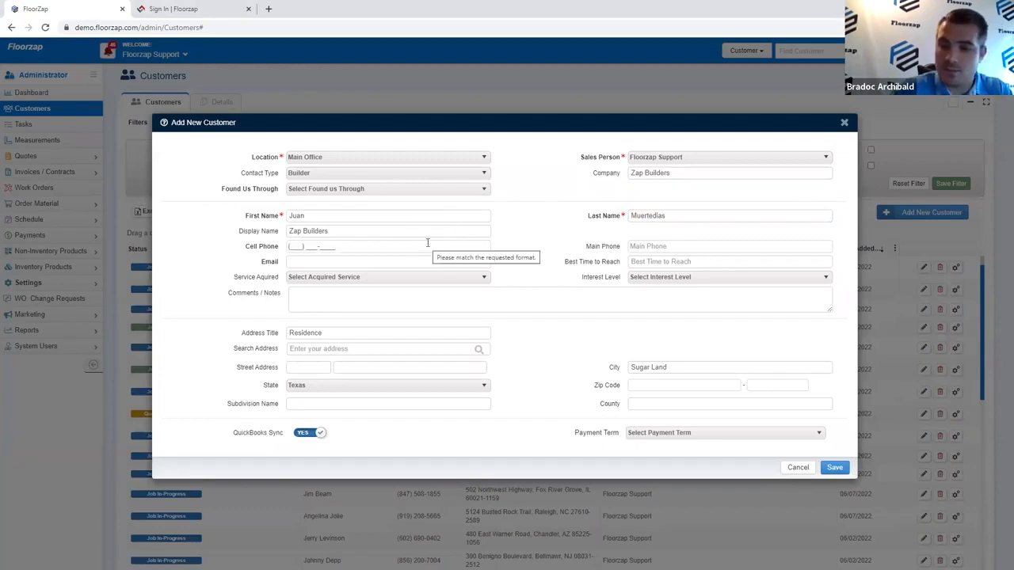
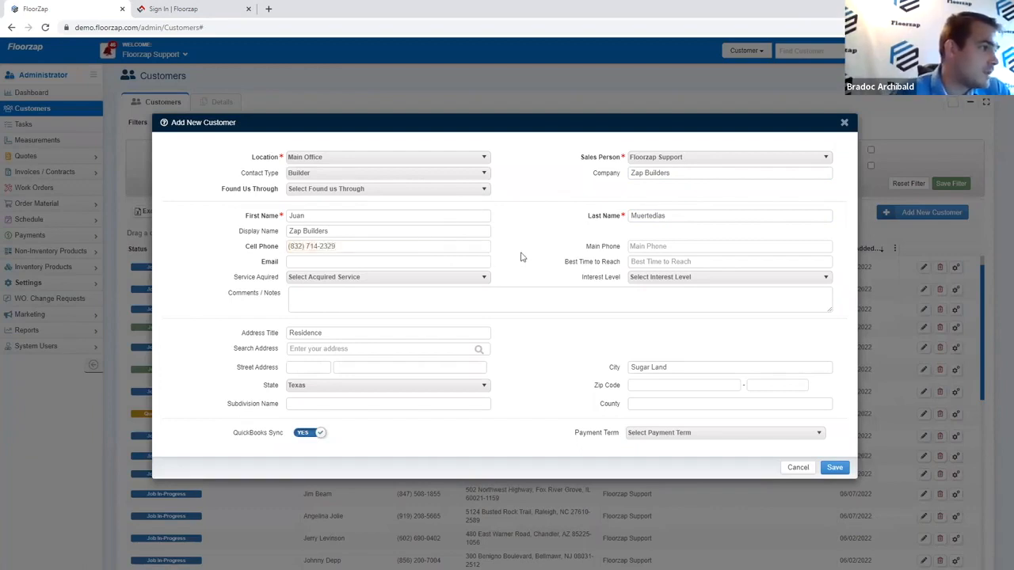
# Step: Fill the Sugar Land address from the search suggestion, turn QuickBooks Sync off, and save
pyautogui.click(422, 348)
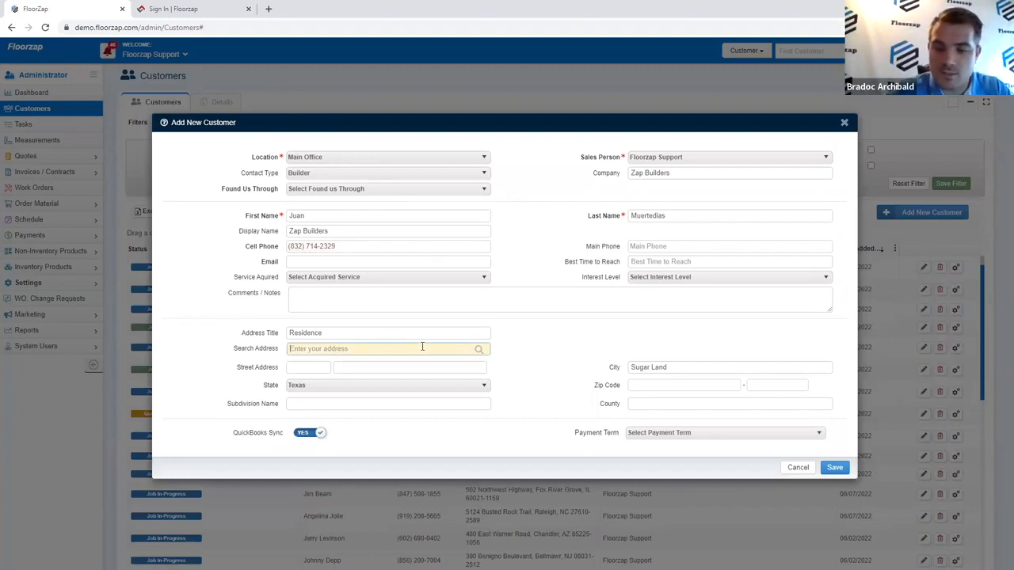
pyautogui.write('77 sugar')
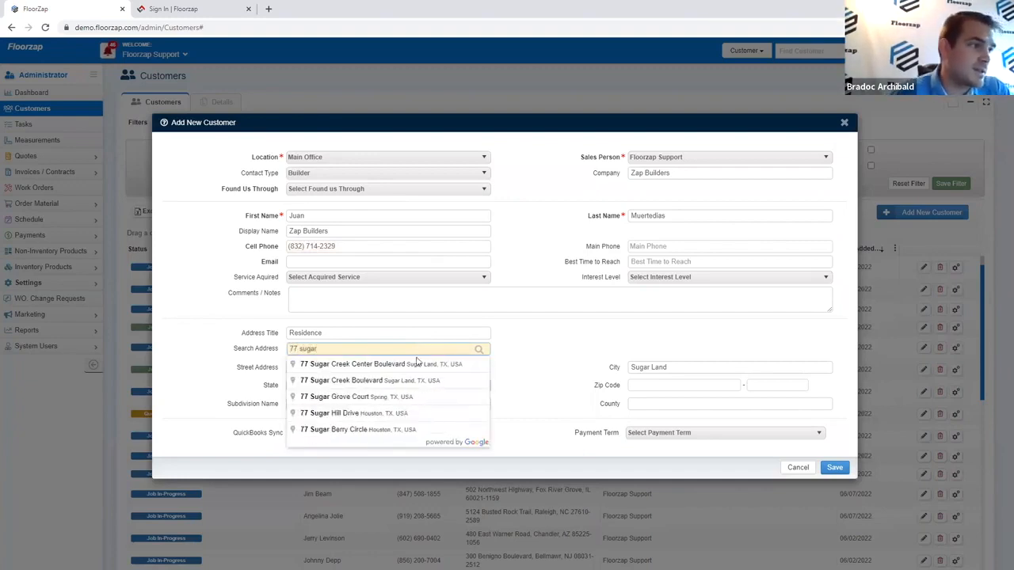
pyautogui.click(423, 364)
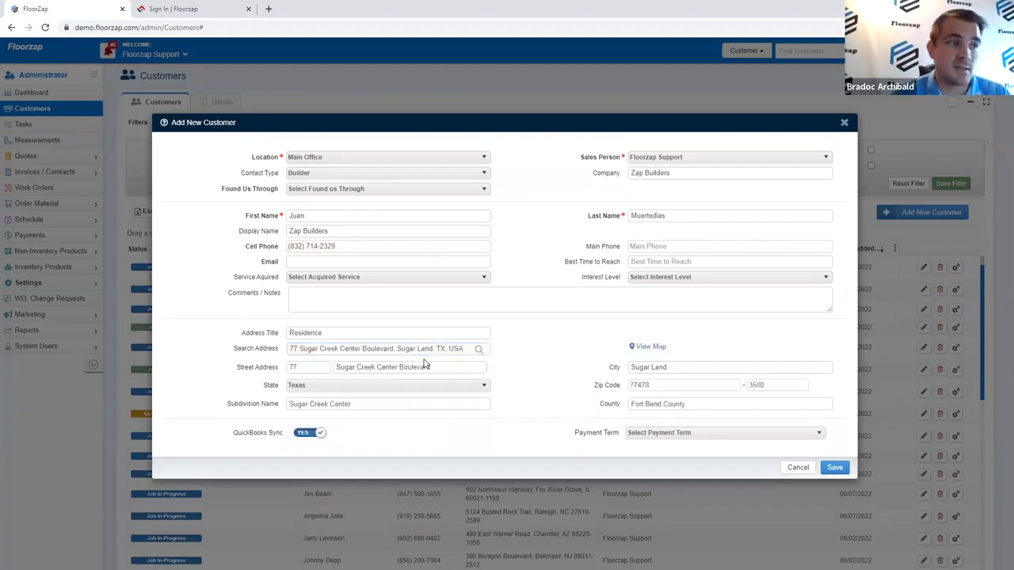
pyautogui.click(312, 432)
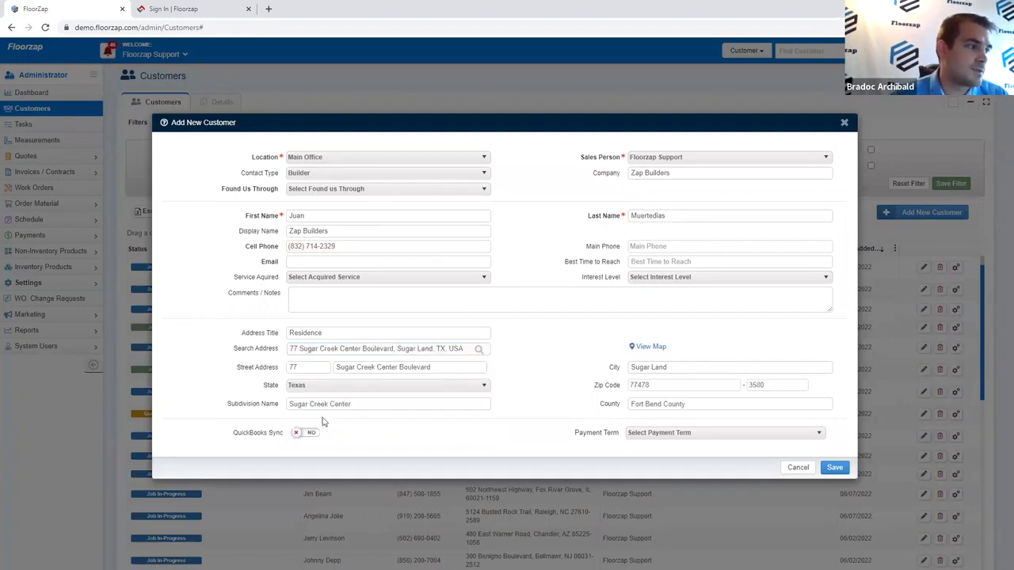
pyautogui.click(669, 435)
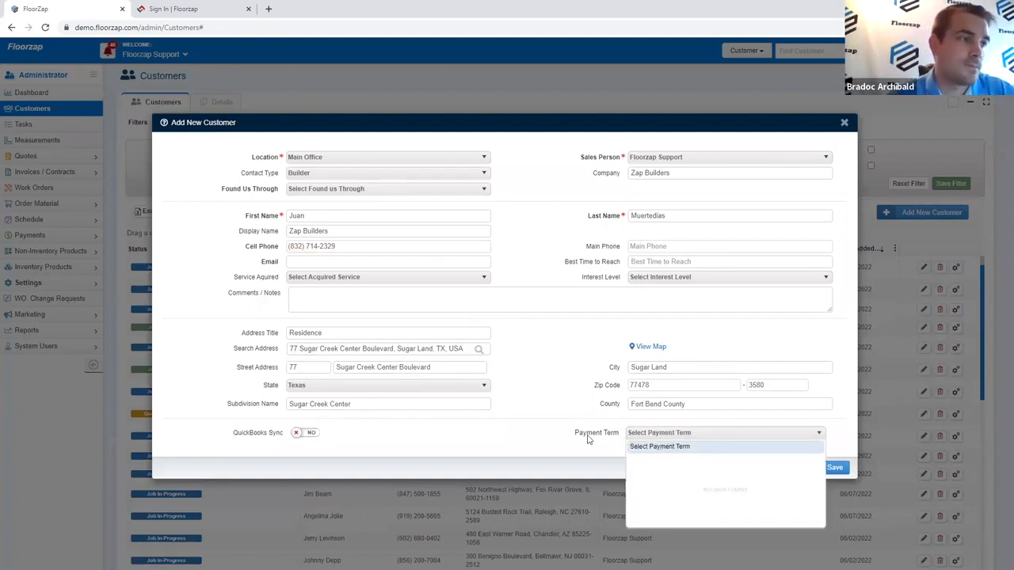
pyautogui.click(580, 434)
pyautogui.click(837, 468)
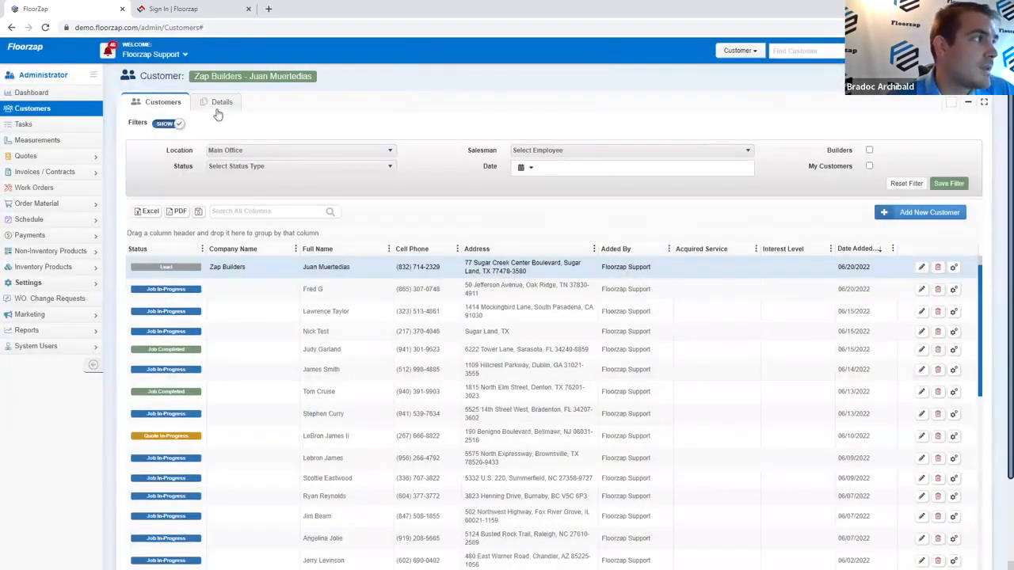
# Step: Open Zap Builders' details and step through Notes, Samples, Tasks, Emails and SMS to Addresses
pyautogui.click(218, 111)
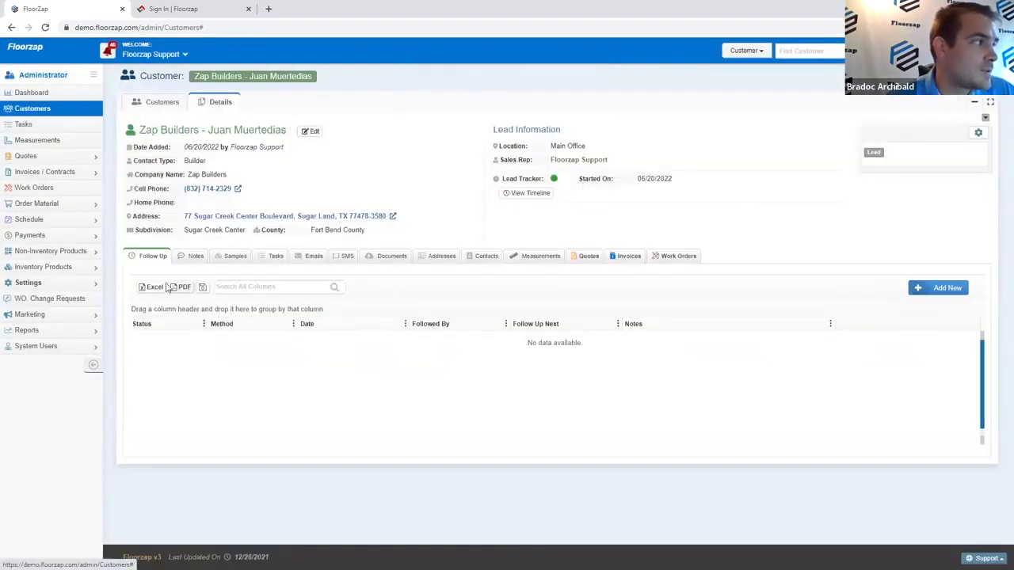
pyautogui.click(193, 260)
pyautogui.click(225, 261)
pyautogui.click(273, 258)
pyautogui.click(312, 260)
pyautogui.click(342, 259)
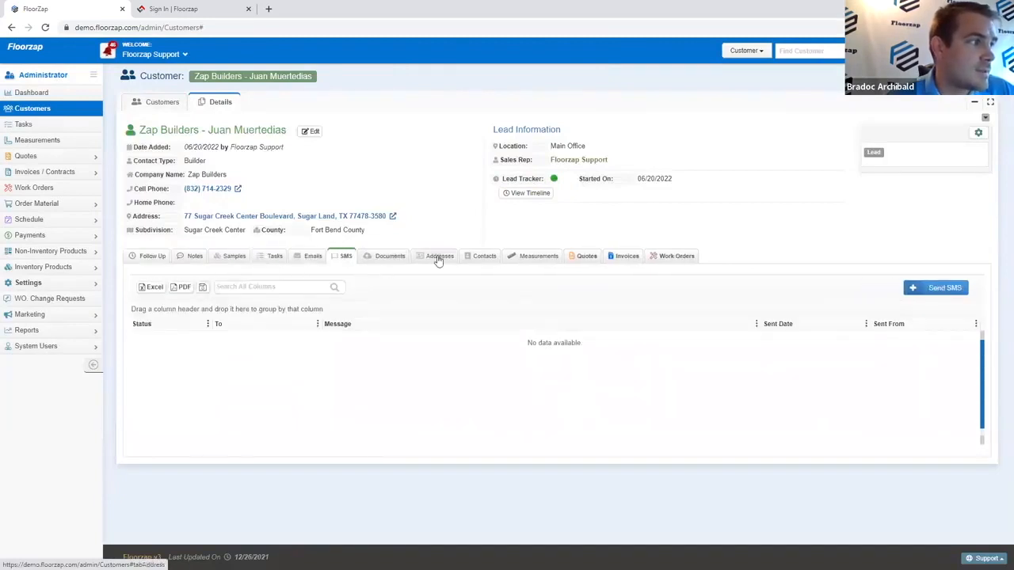
pyautogui.click(438, 260)
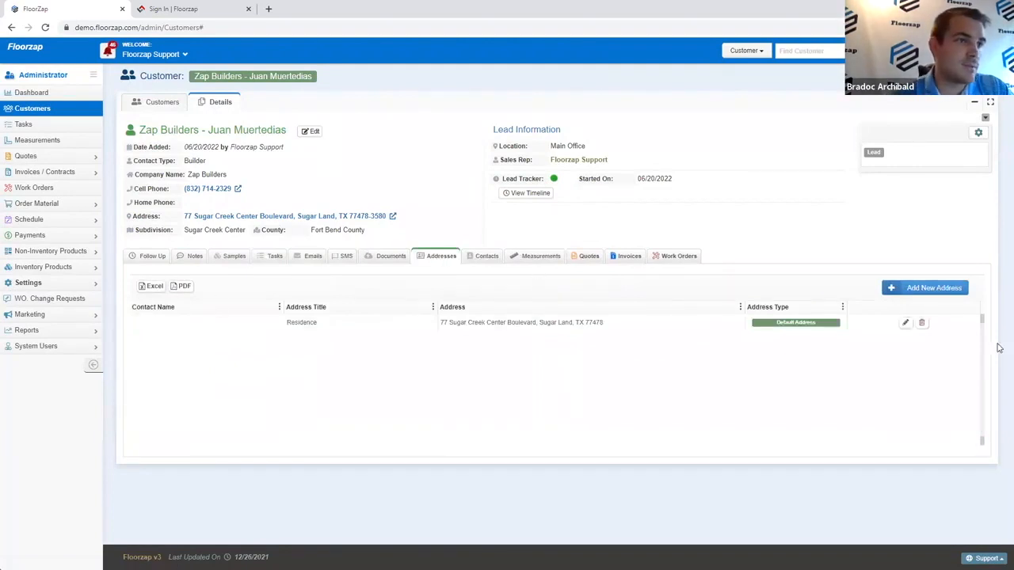
# Step: Add a regular Houston, Texas address titled 'Seminar Job' with street, city and zip code
pyautogui.click(906, 290)
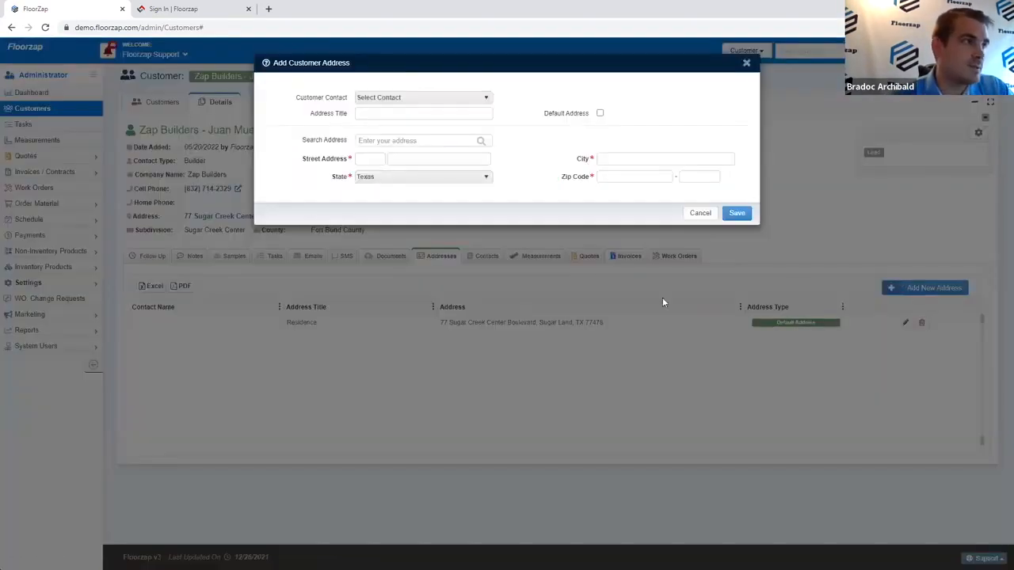
pyautogui.click(369, 324)
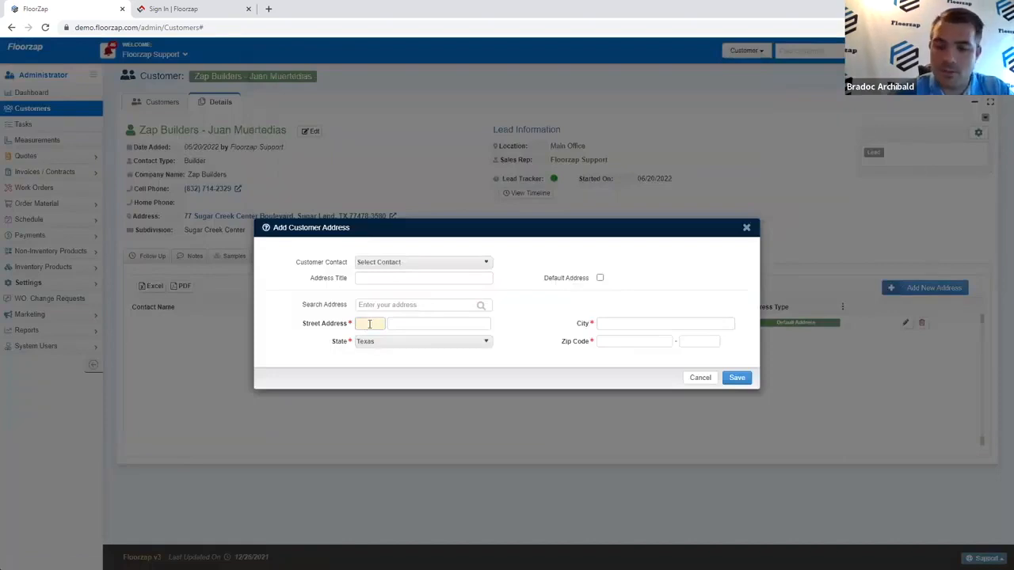
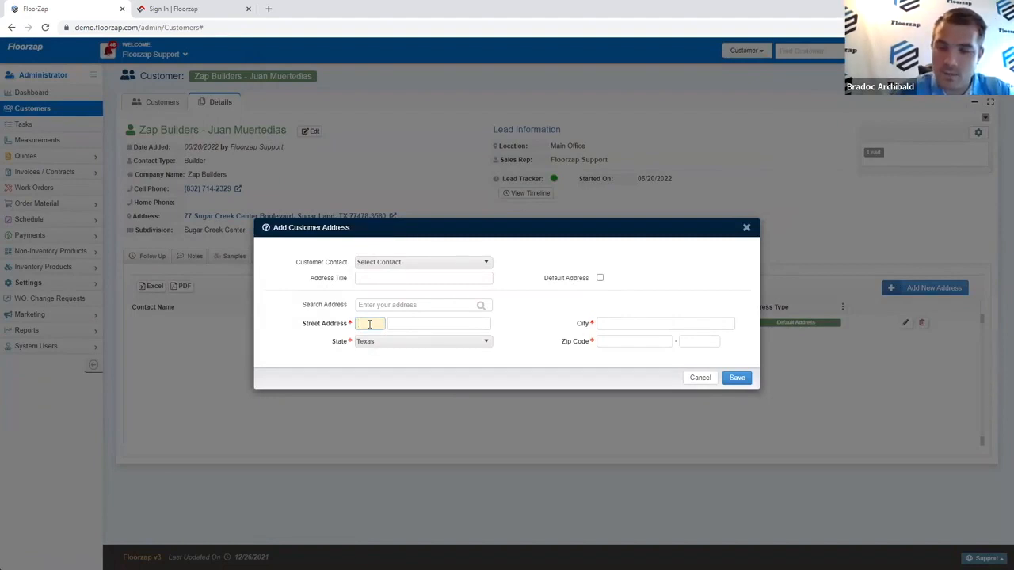
pyautogui.press('Tab')
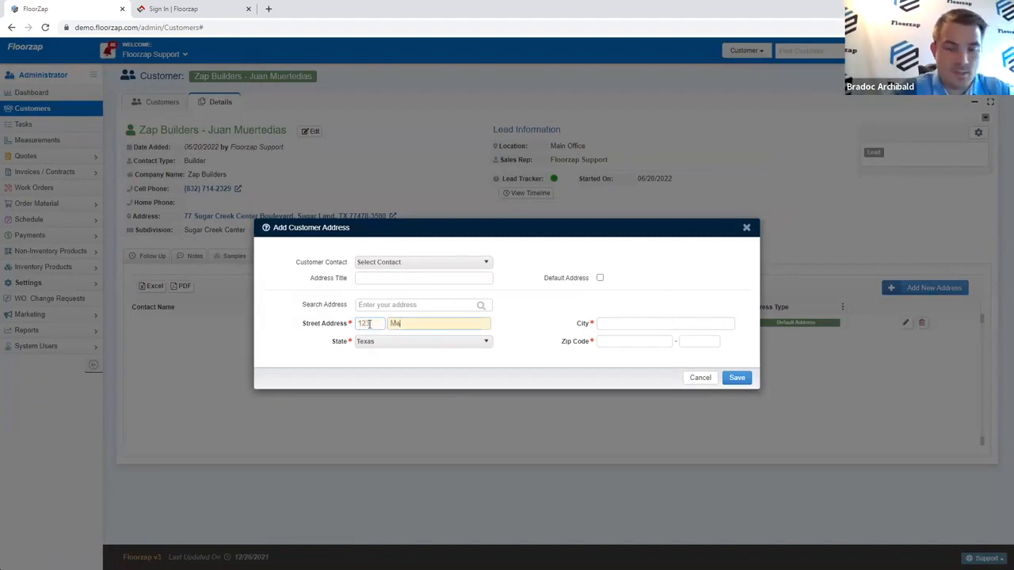
pyautogui.press('Tab')
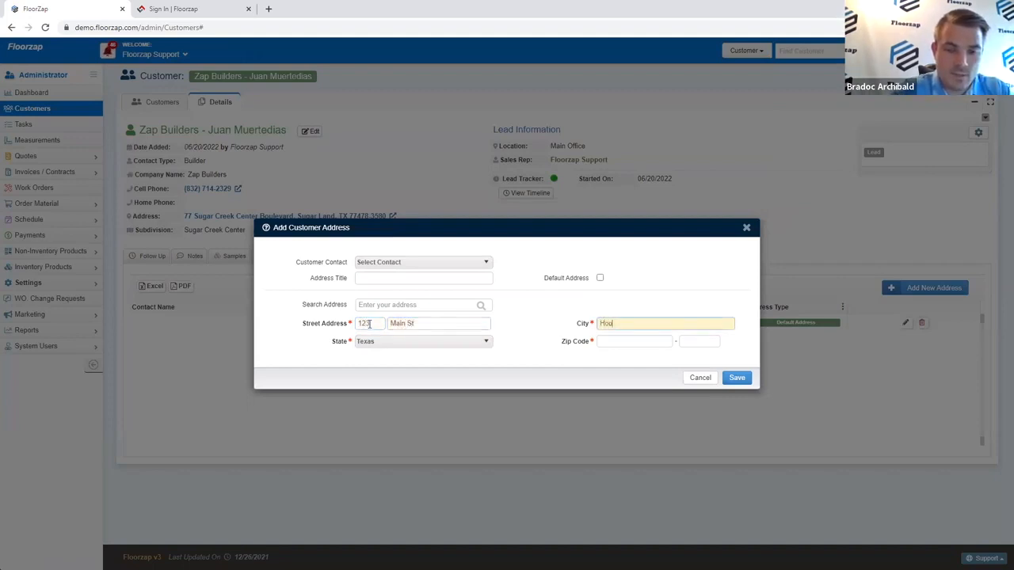
pyautogui.press('Tab')
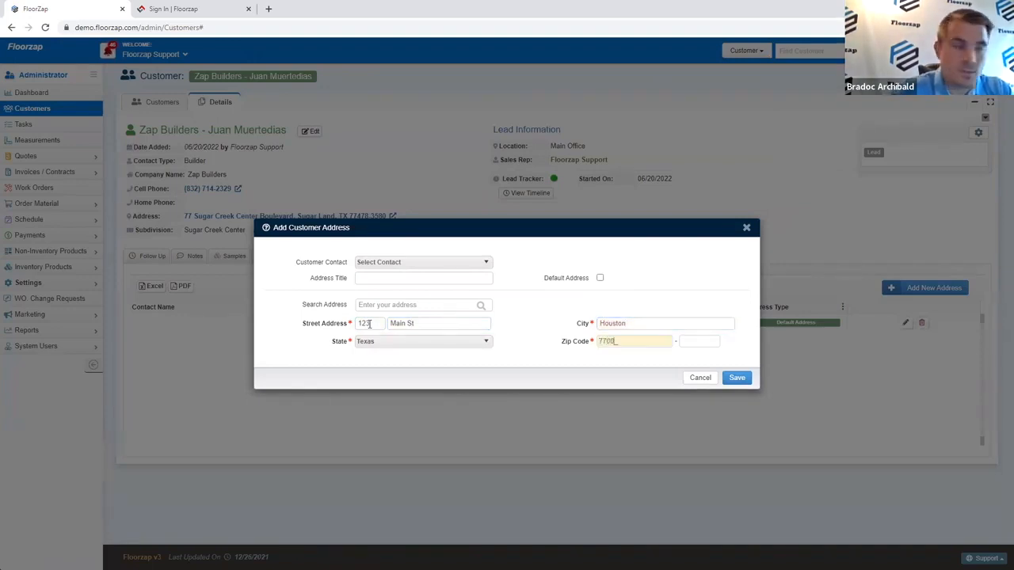
pyautogui.click(442, 278)
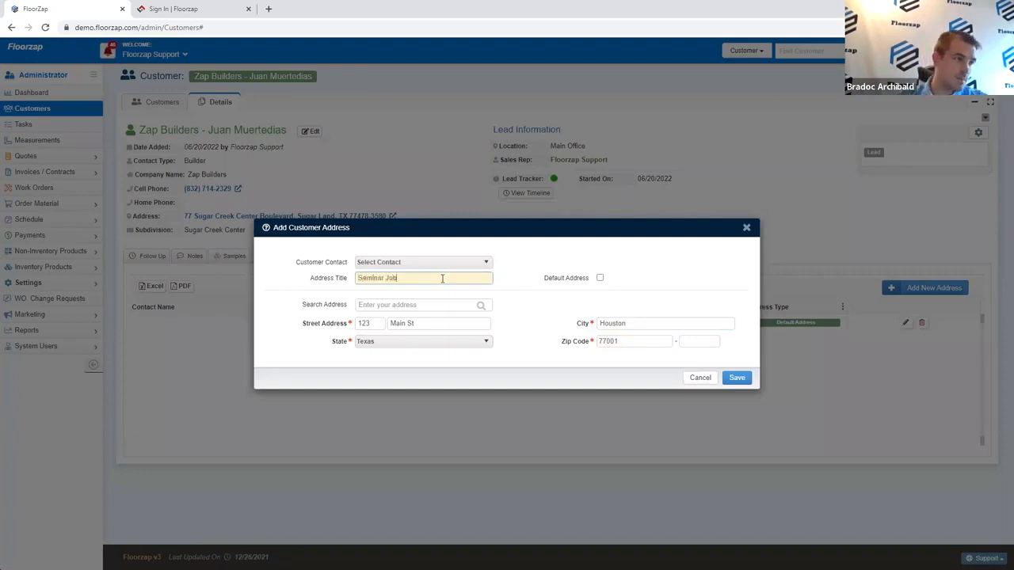
pyautogui.click(735, 377)
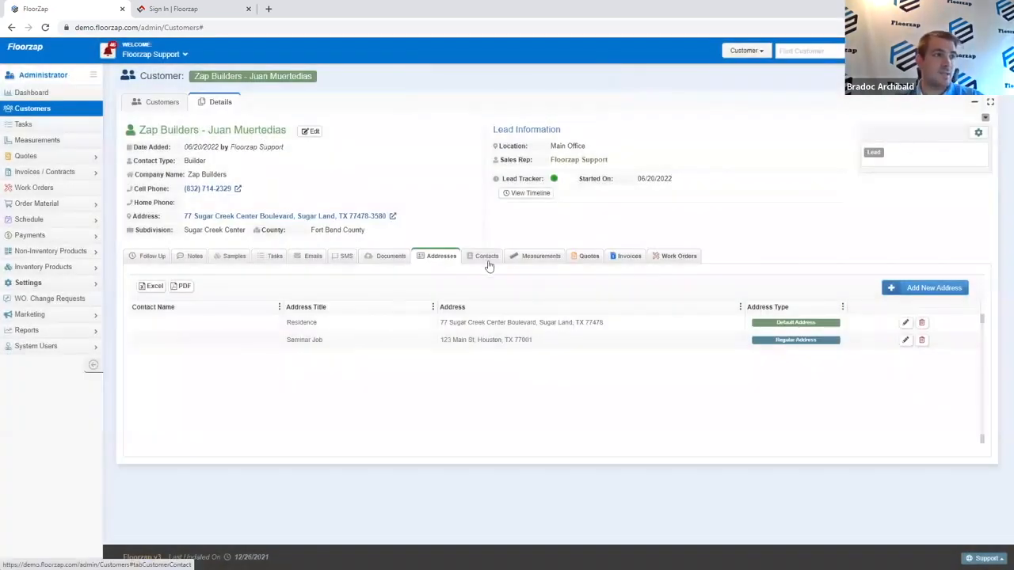
# Step: Save a new contact with a name and the title 'Home Owner', then return to Addresses
pyautogui.click(487, 256)
pyautogui.click(907, 288)
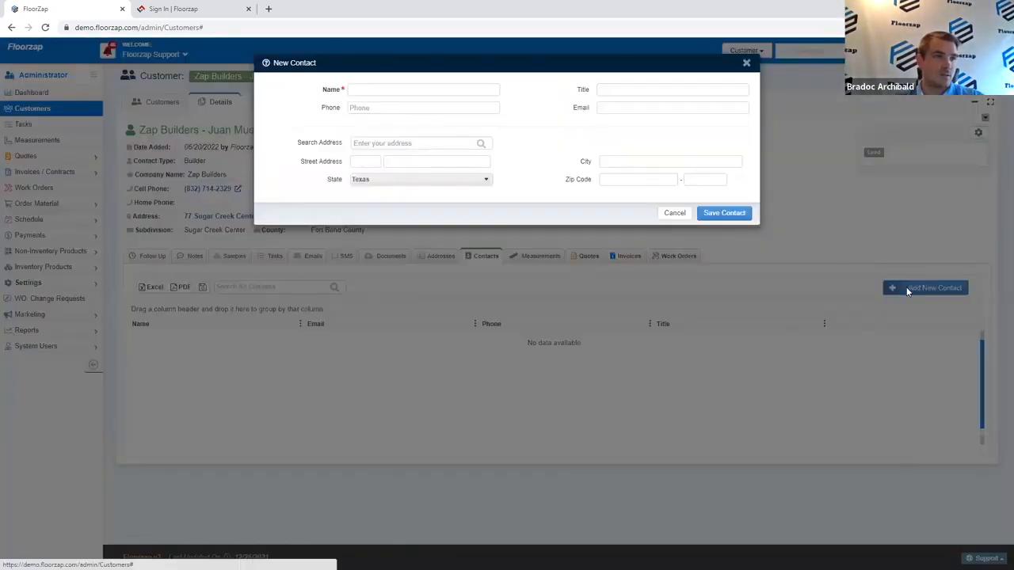
pyautogui.click(438, 252)
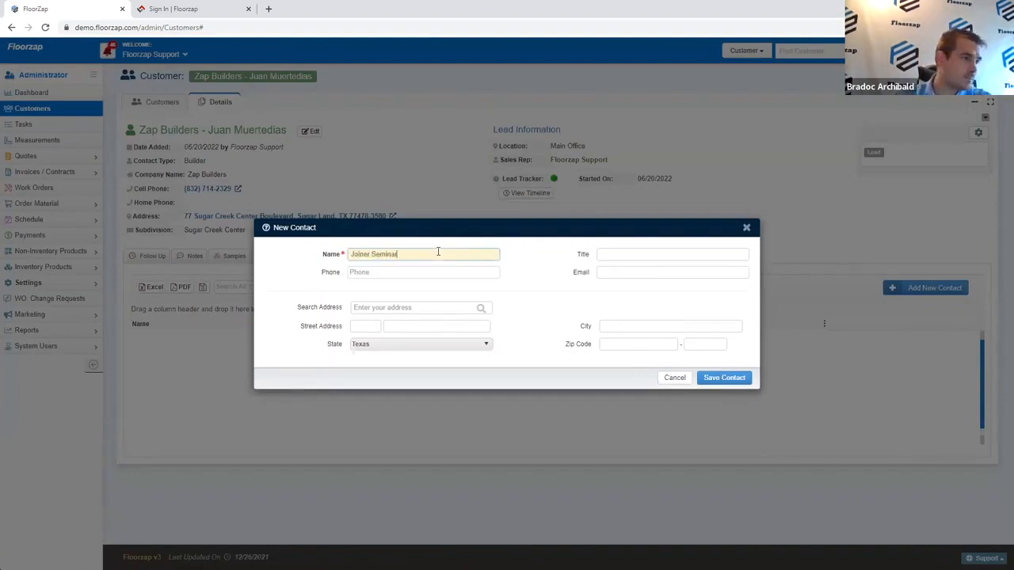
pyautogui.click(613, 254)
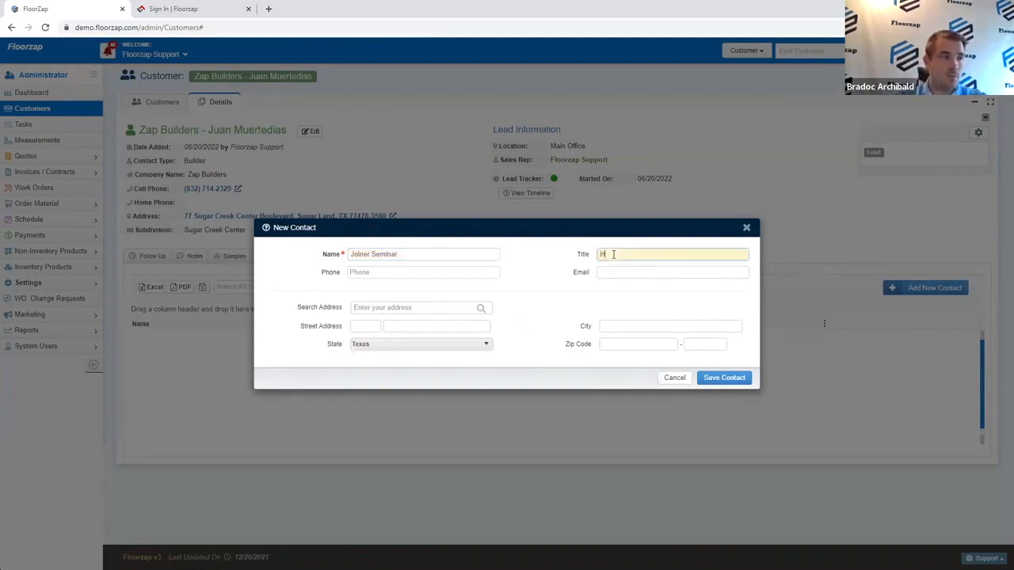
pyautogui.write('Home Owner')
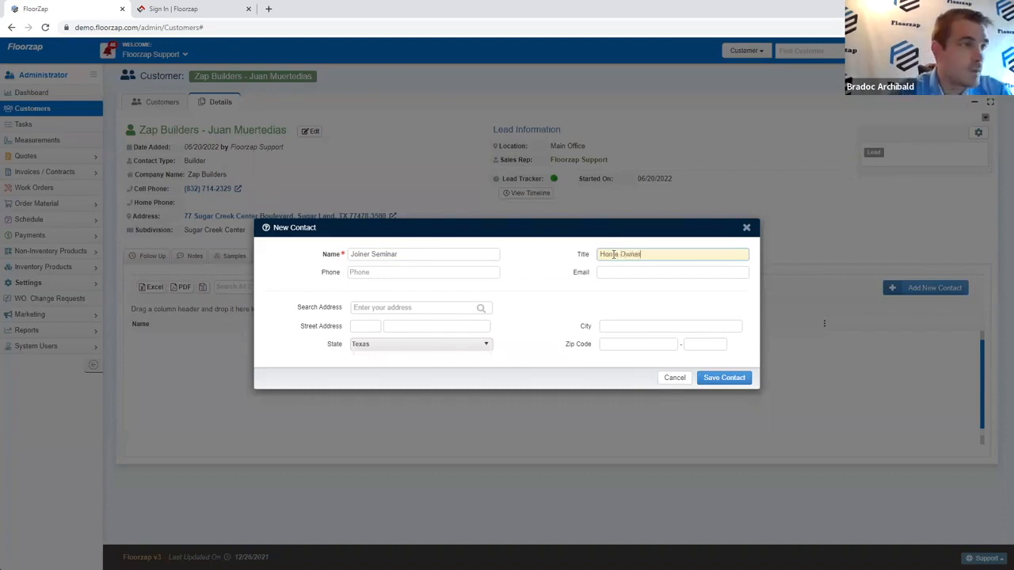
pyautogui.click(739, 380)
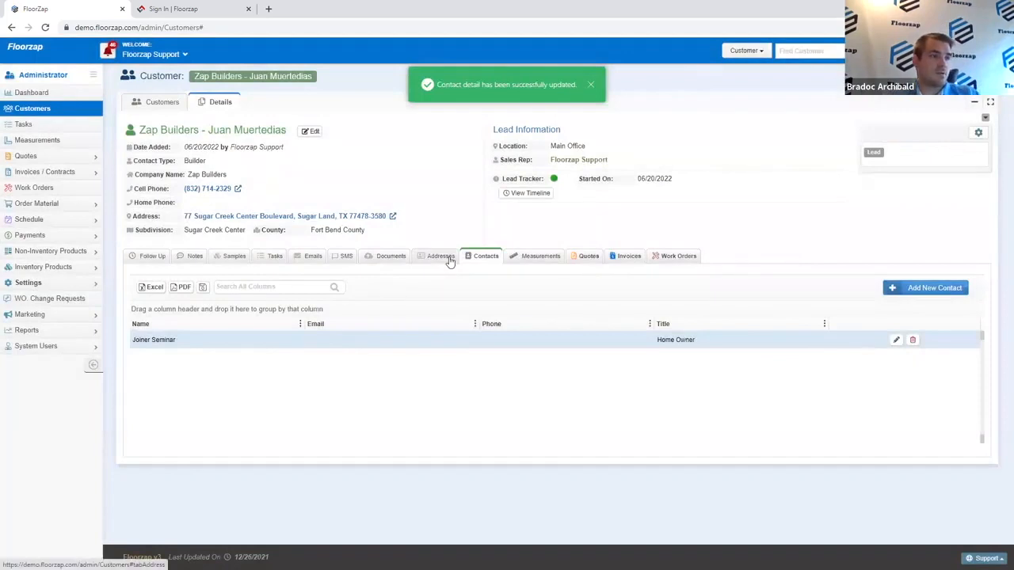
pyautogui.click(448, 261)
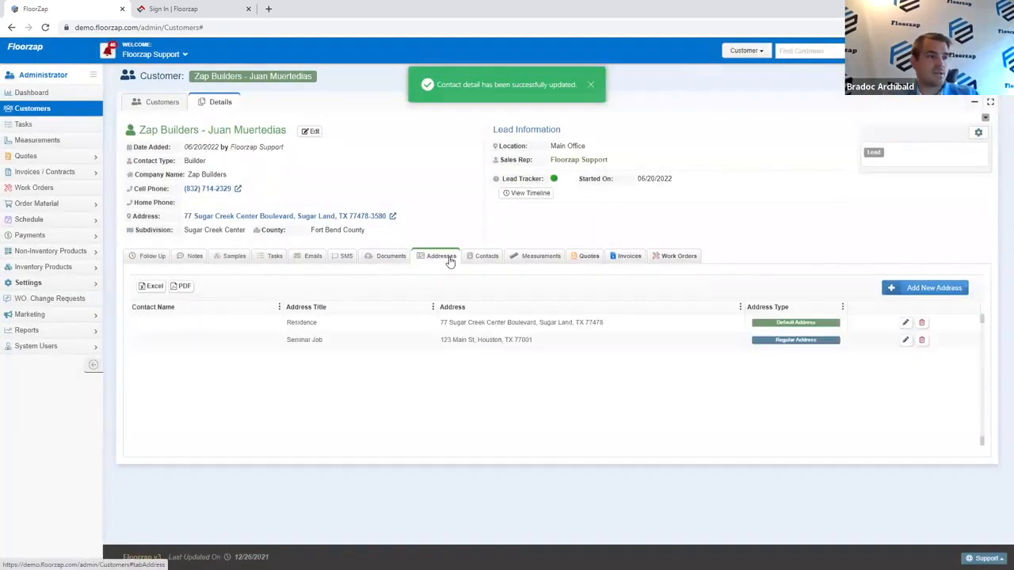
# Step: Edit the Seminar Job address to use the Home Owner contact as its Customer Contact
pyautogui.click(905, 341)
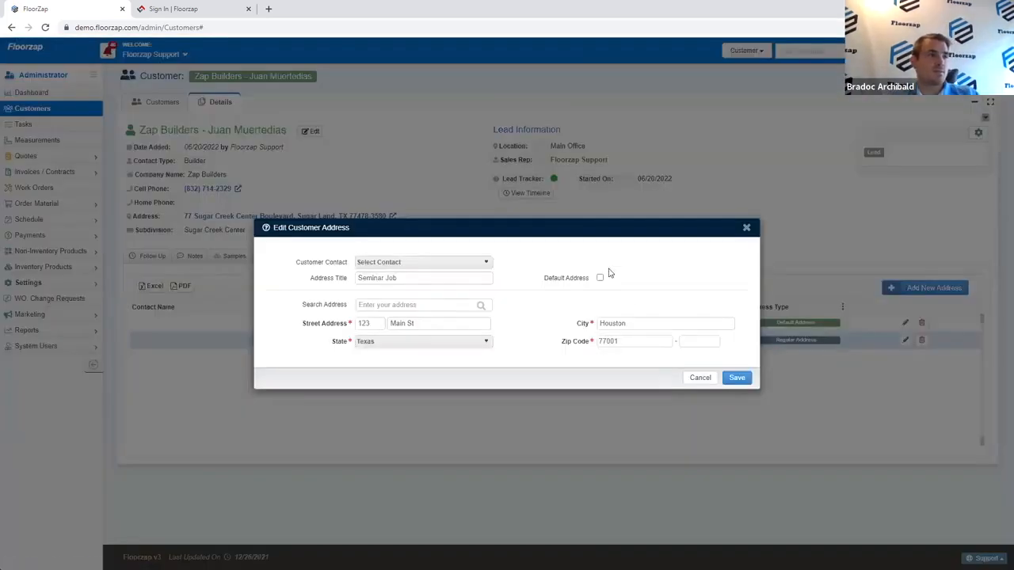
pyautogui.click(476, 263)
pyautogui.click(465, 290)
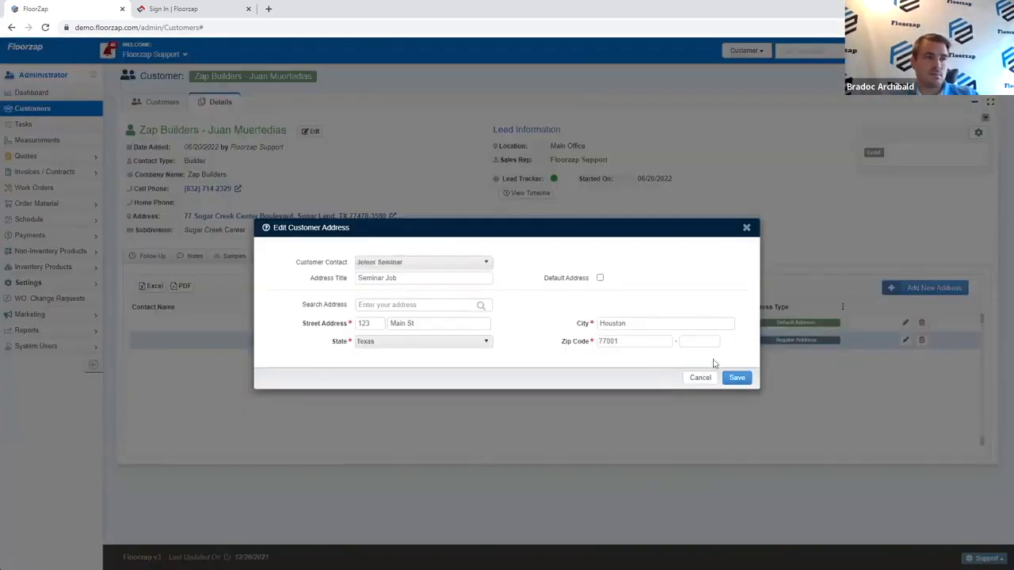
pyautogui.click(739, 378)
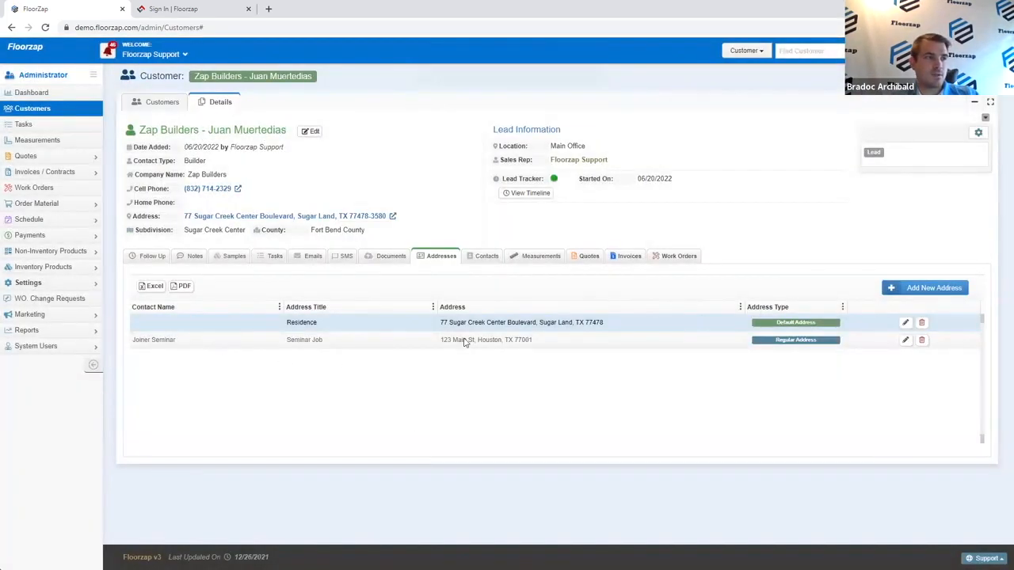
# Step: Save another contact with its name and the title 'Payables Department'
pyautogui.click(486, 258)
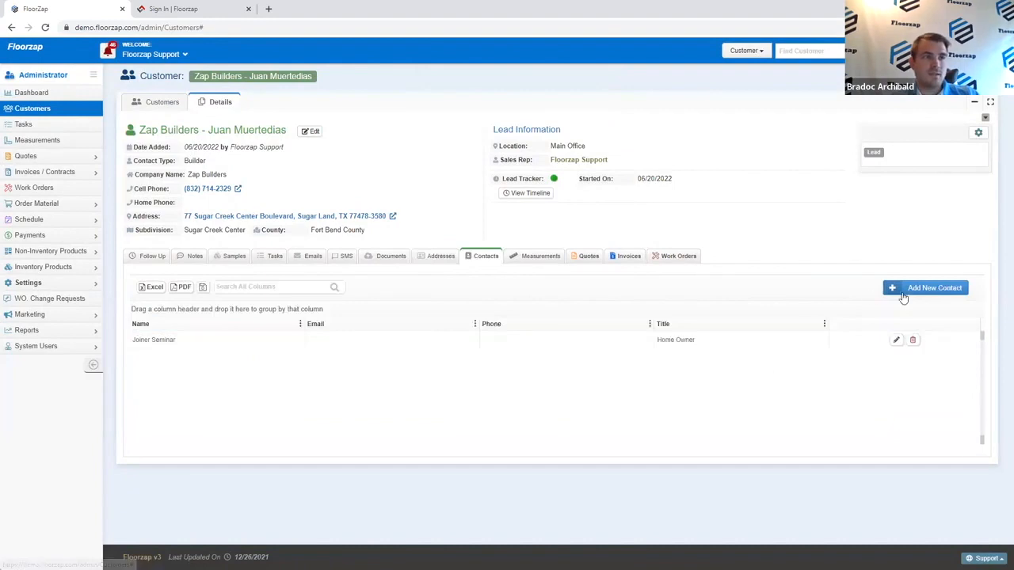
pyautogui.click(903, 288)
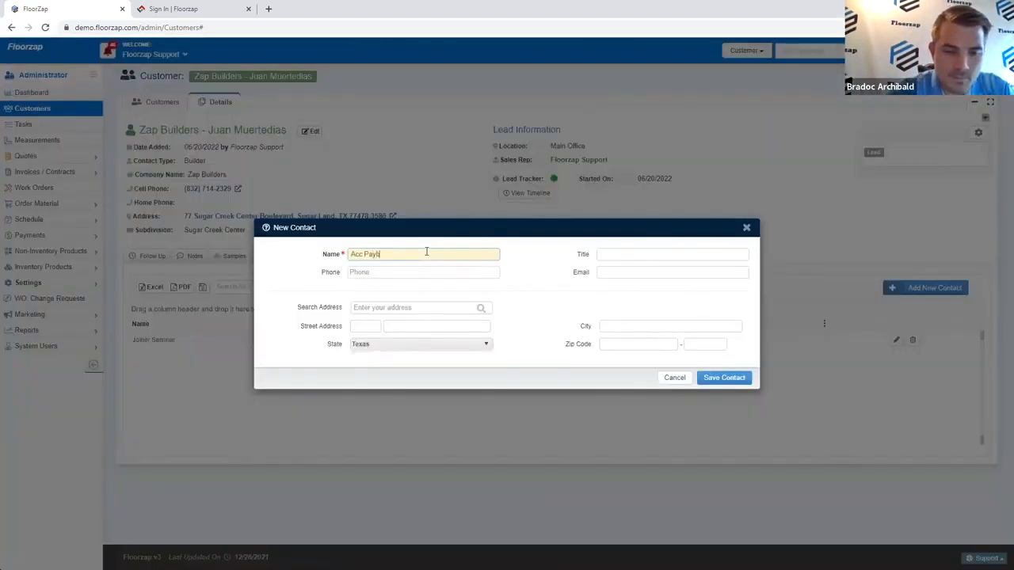
pyautogui.press('BackSpace')
pyautogui.press('BackSpace')
pyautogui.press('BackSpace')
pyautogui.press('BackSpace')
pyautogui.press('BackSpace')
pyautogui.press('BackSpace')
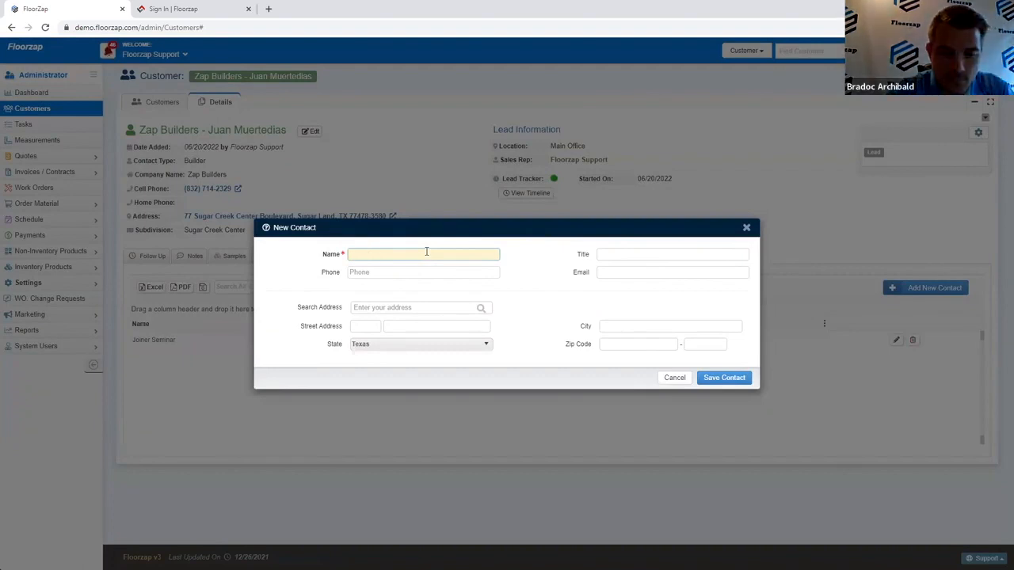
pyautogui.write('Giveme Money')
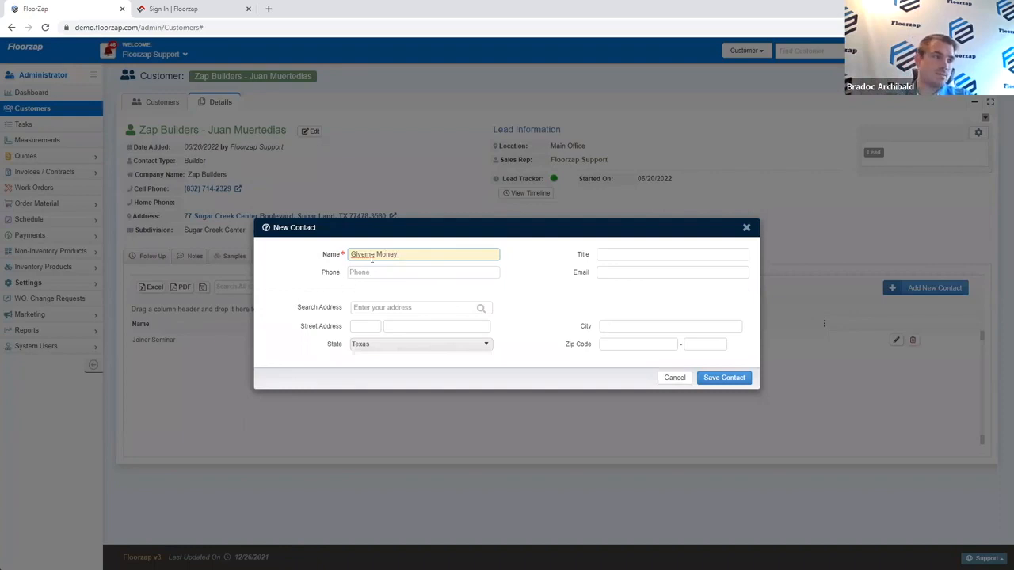
pyautogui.click(618, 255)
pyautogui.write('Payables Department')
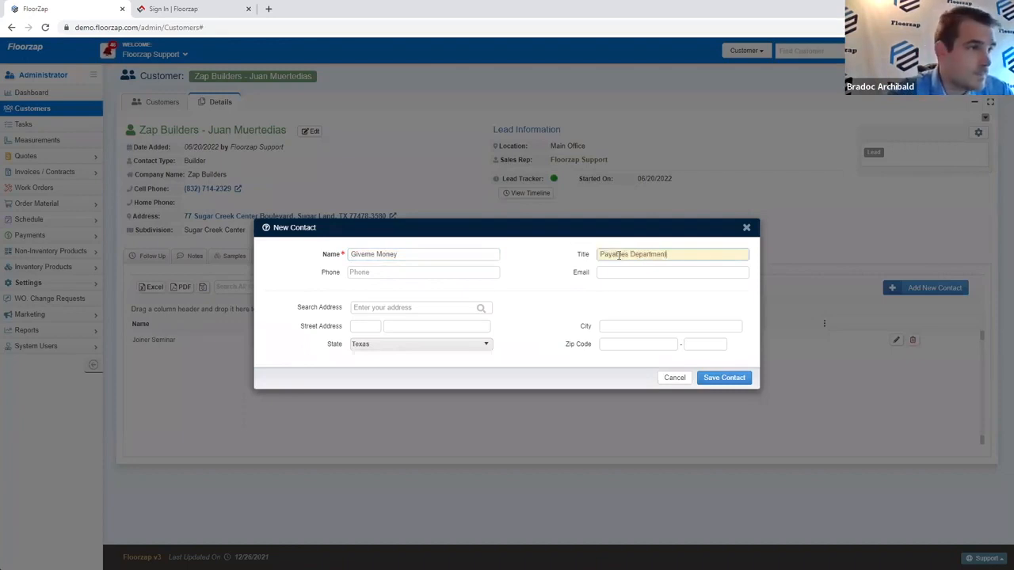
pyautogui.click(552, 312)
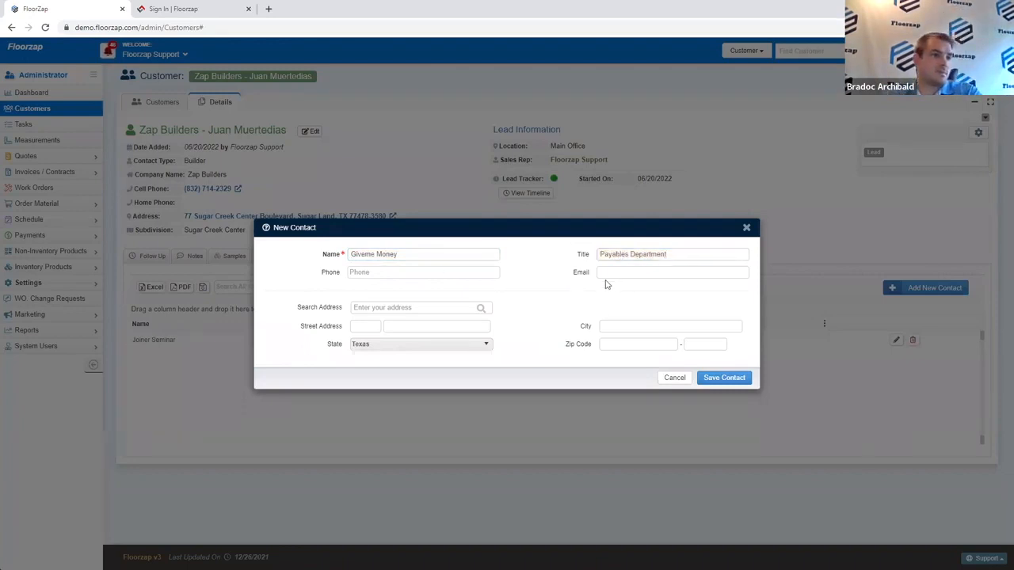
pyautogui.click(724, 384)
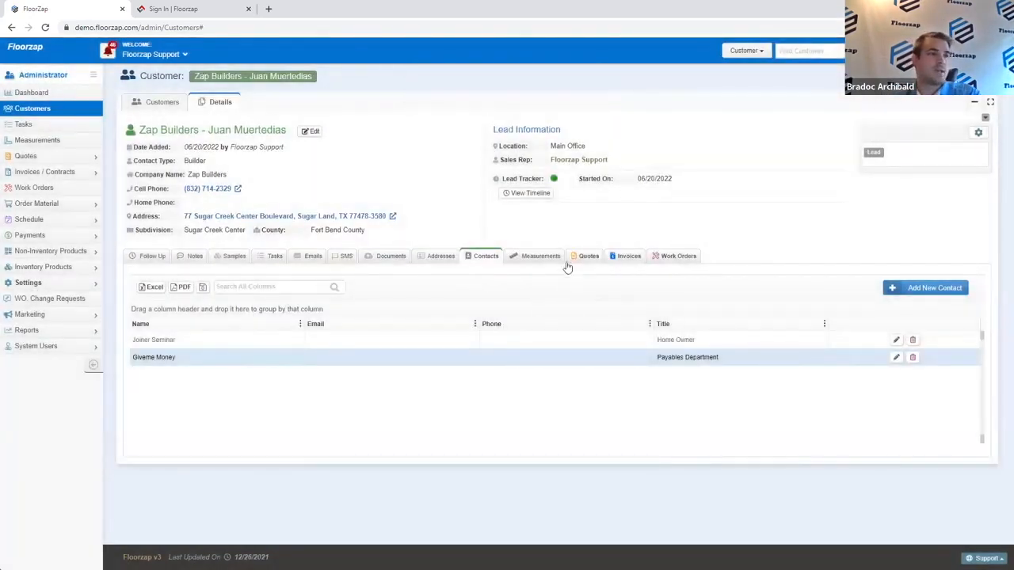
# Step: Start a new quote for Zap Builders with two recipient contacts selected
pyautogui.click(586, 257)
pyautogui.click(901, 289)
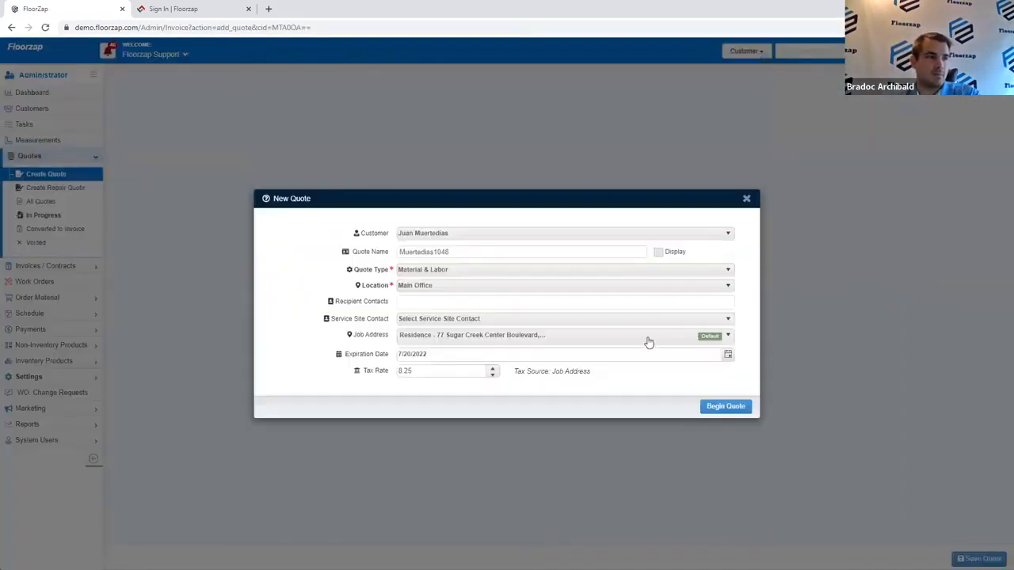
pyautogui.click(547, 305)
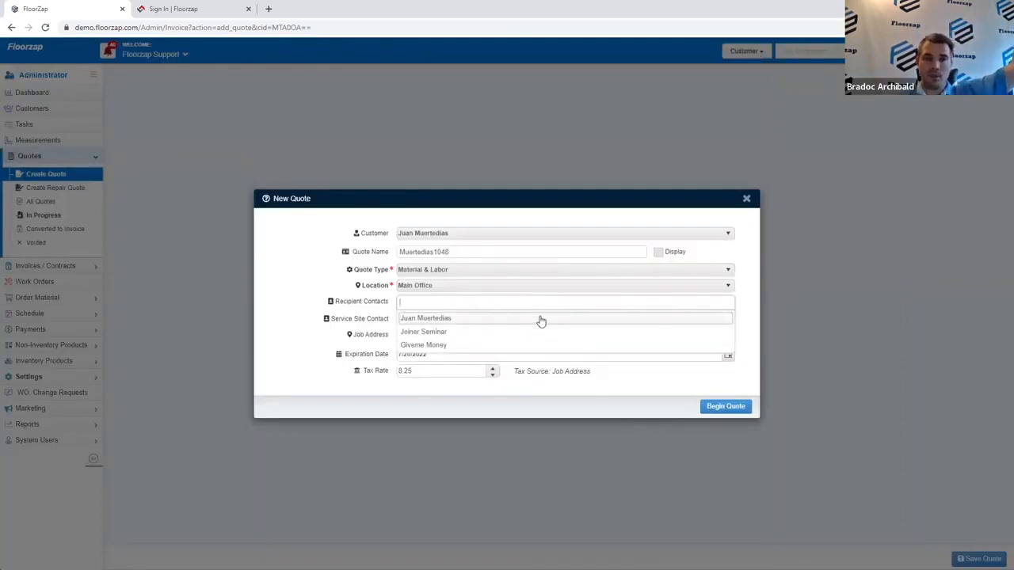
pyautogui.click(540, 319)
pyautogui.click(538, 303)
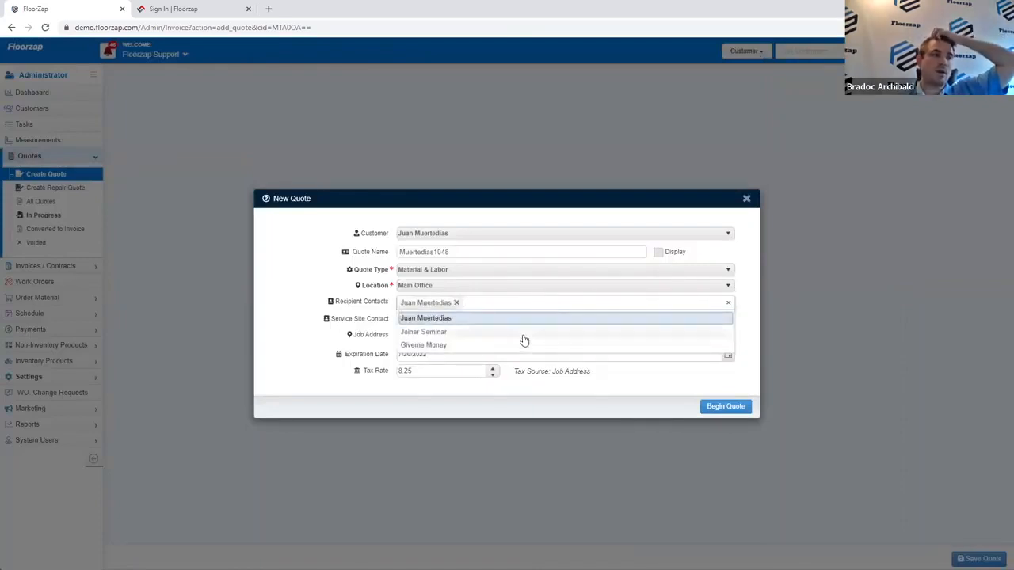
pyautogui.click(523, 333)
pyautogui.click(519, 304)
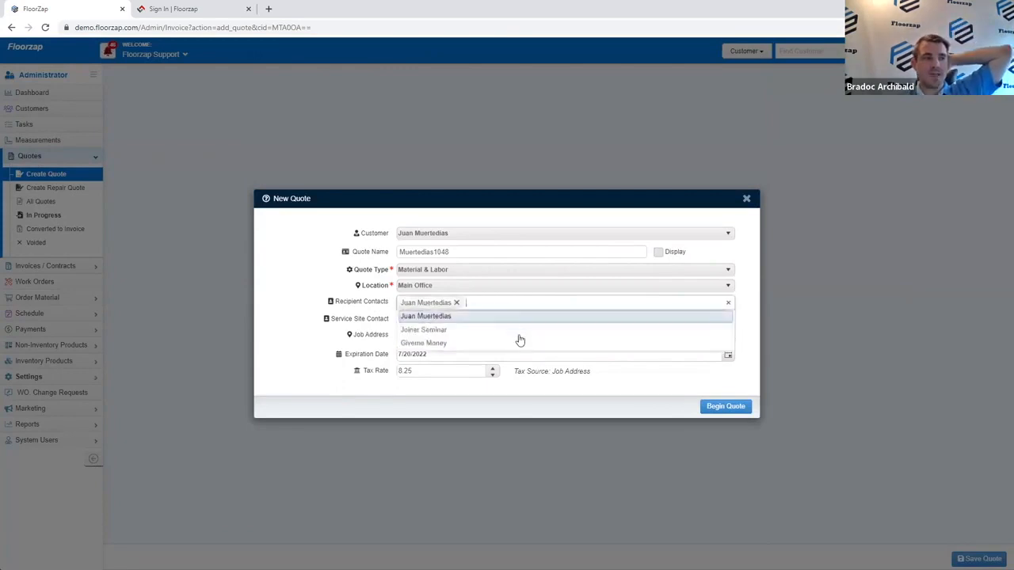
pyautogui.click(514, 344)
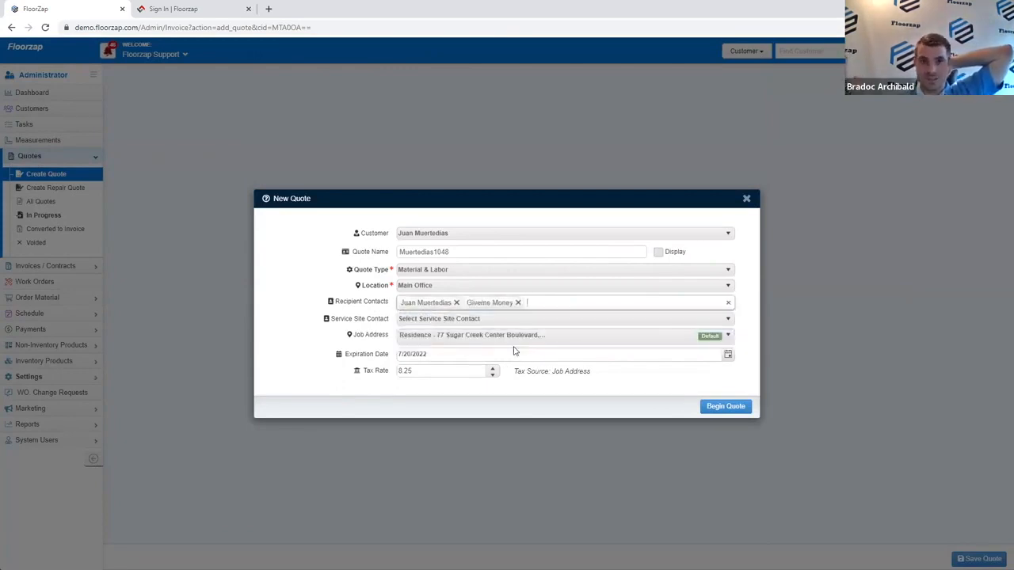
# Step: Choose the service site contact to fill the job address, then begin the quote
pyautogui.click(472, 320)
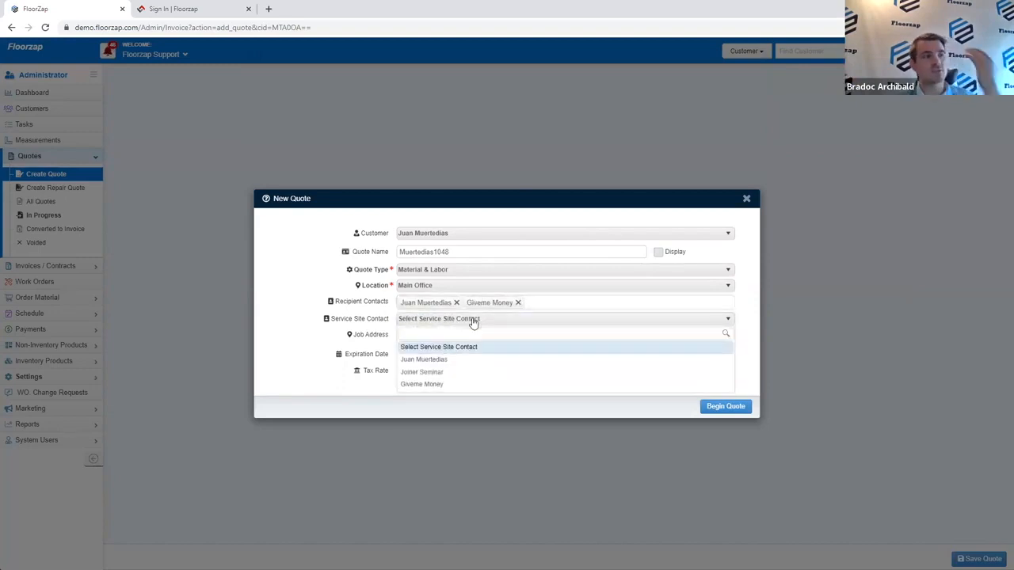
pyautogui.click(472, 374)
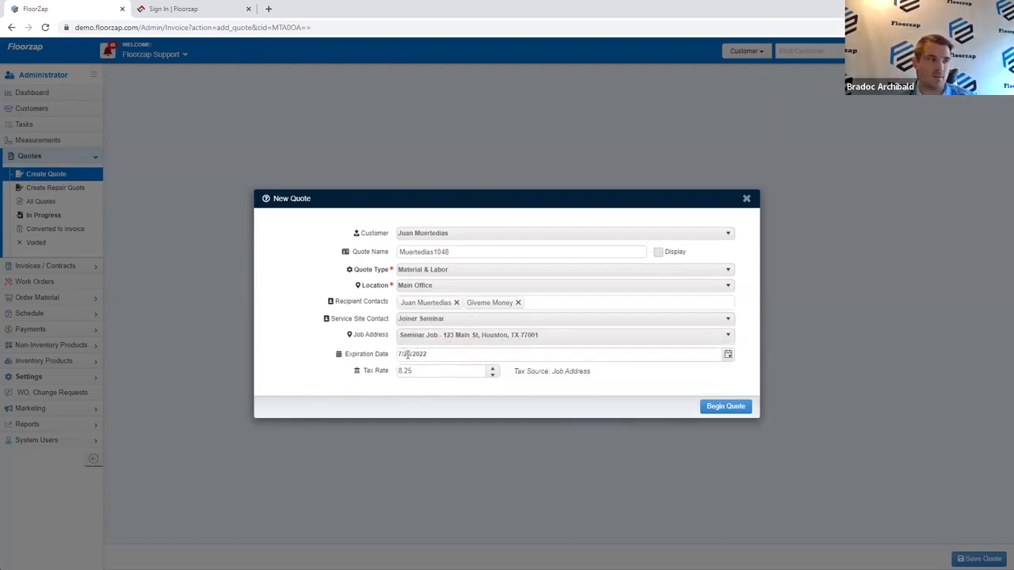
pyautogui.click(740, 408)
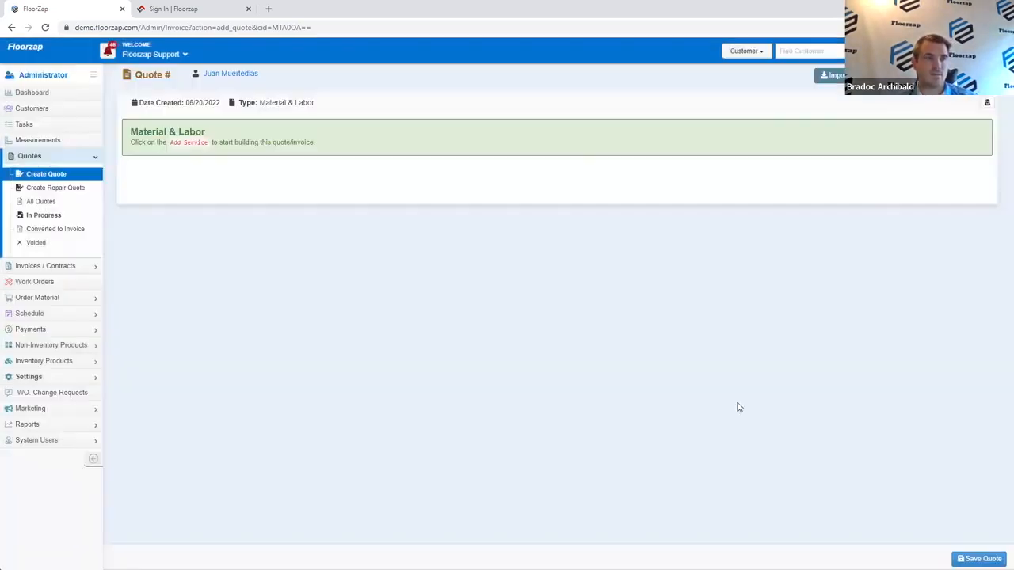
# Step: Import the Vinyl Service template, save the quote, and open its customer preview
pyautogui.click(832, 75)
pyautogui.click(840, 109)
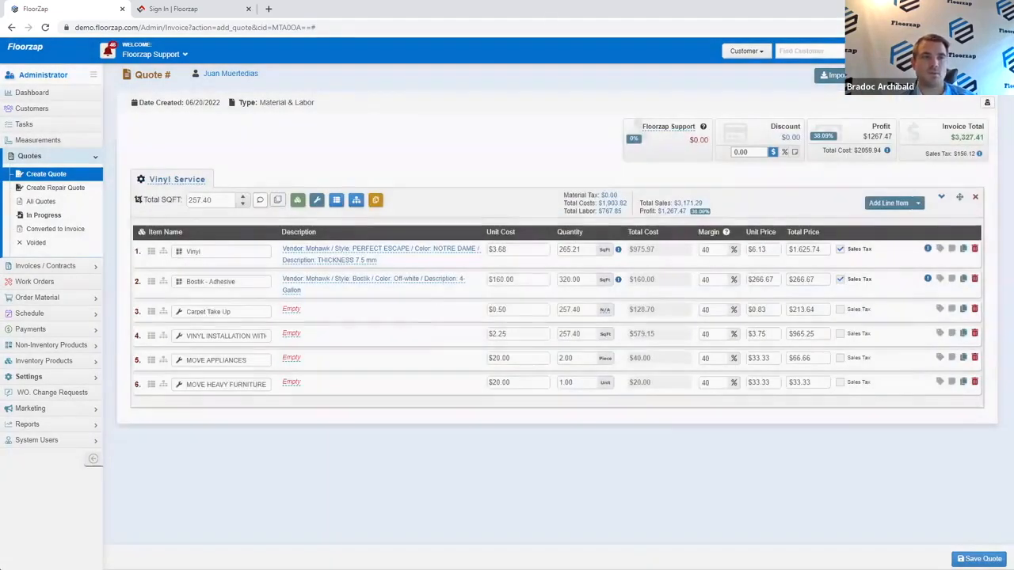
pyautogui.click(979, 558)
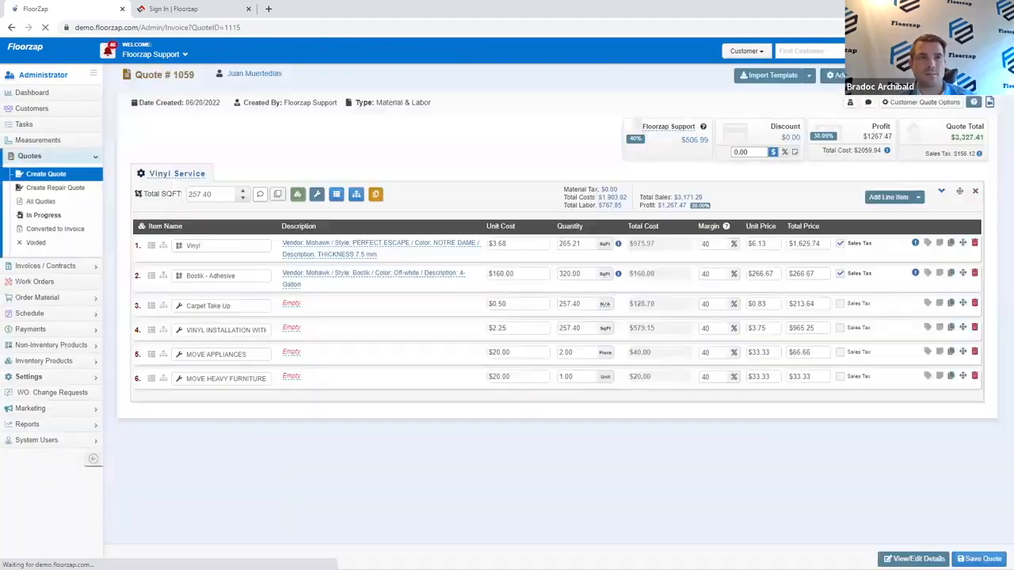
pyautogui.click(905, 103)
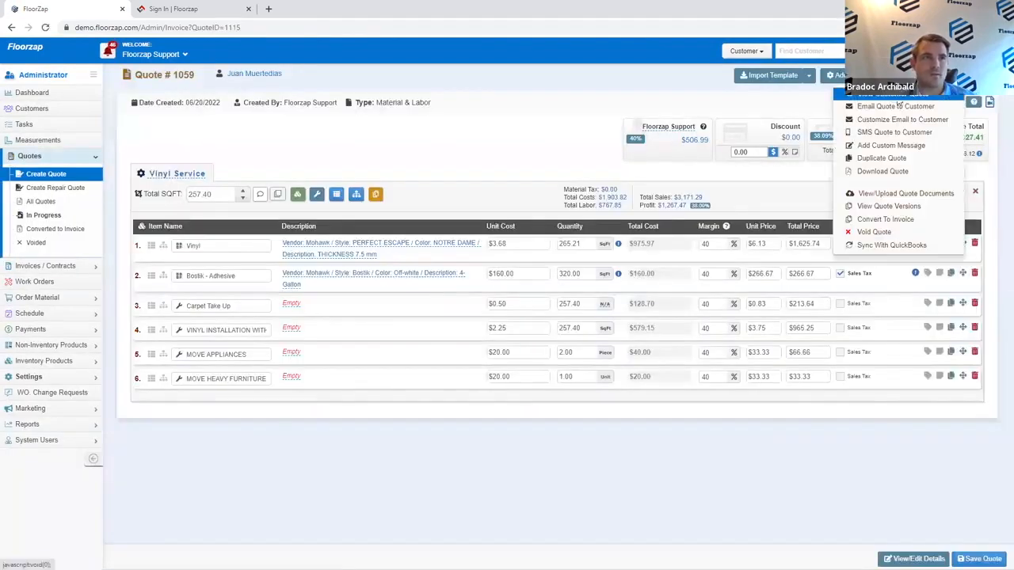
pyautogui.click(898, 105)
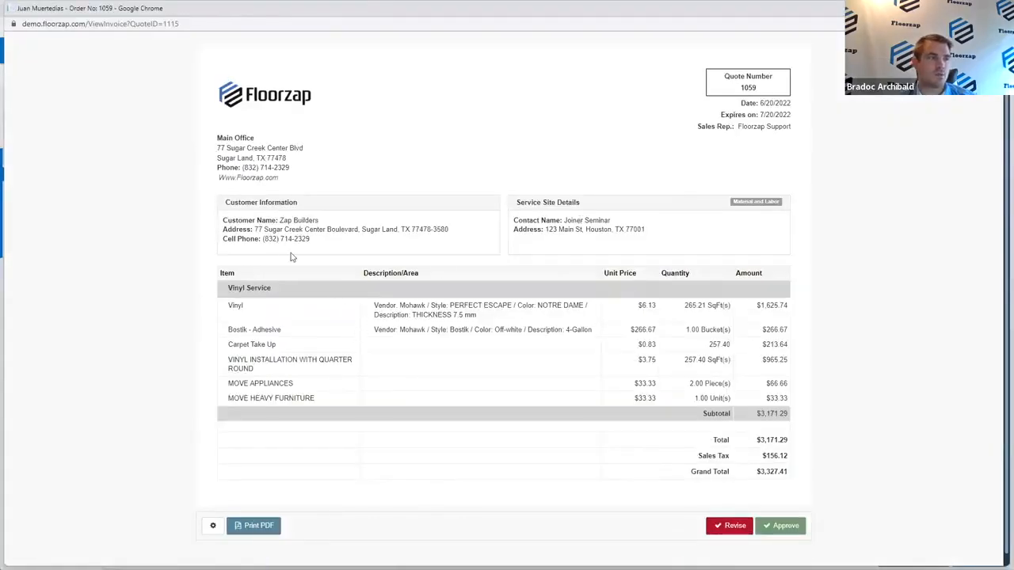
# Step: Highlight the company name, customer address, phone and service site details in the preview
pyautogui.moveTo(233, 205); pyautogui.dragTo(338, 222)
pyautogui.click(348, 222)
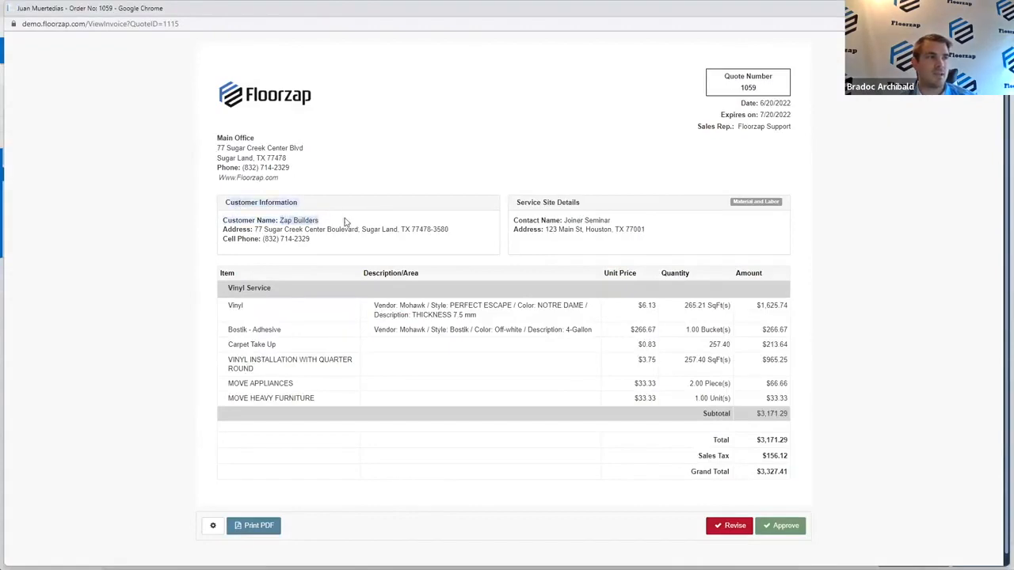
pyautogui.click(330, 256)
pyautogui.moveTo(280, 220); pyautogui.dragTo(362, 242)
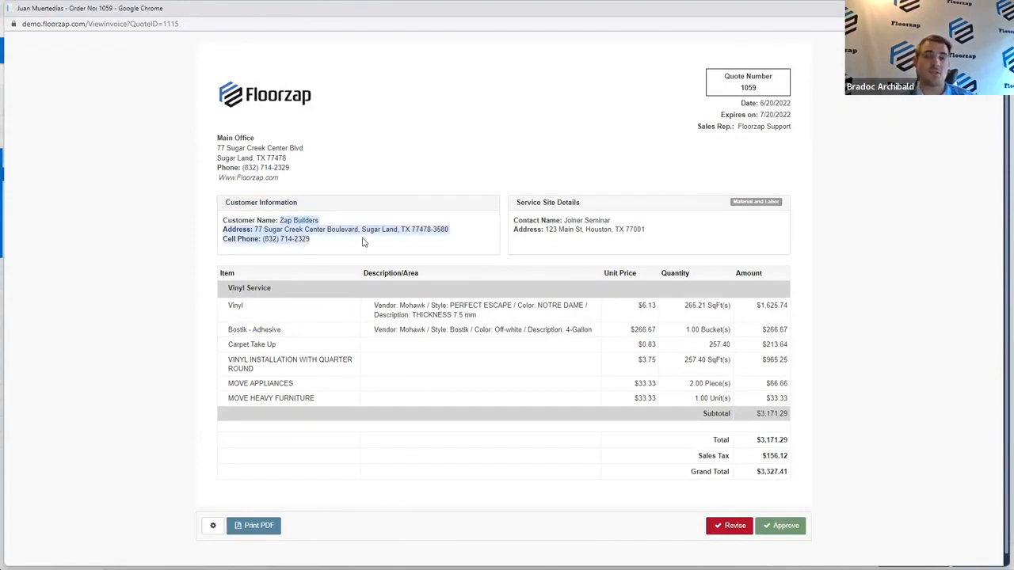
pyautogui.click(367, 234)
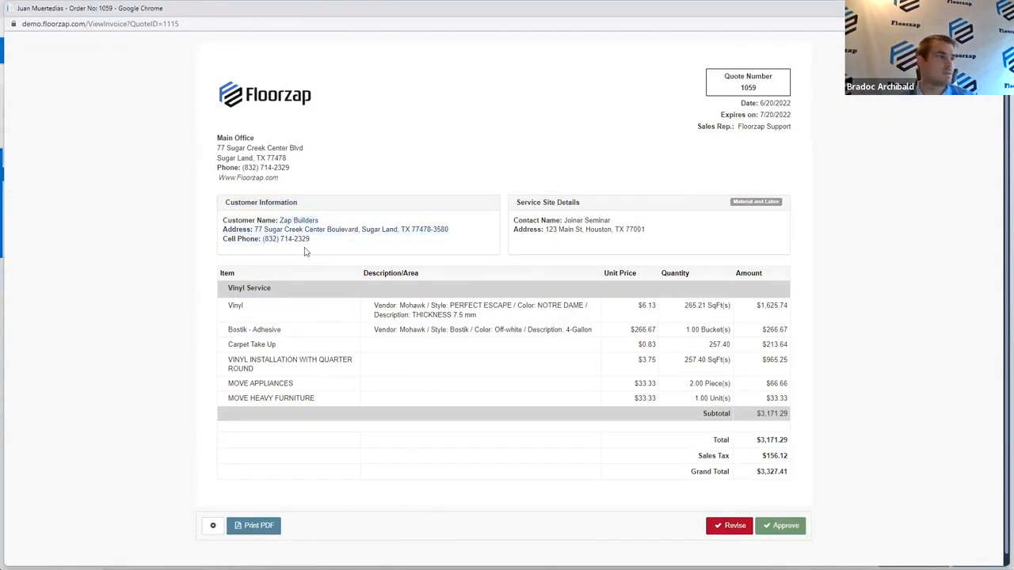
pyautogui.moveTo(305, 218)
pyautogui.mouseDown()
pyautogui.moveTo(321, 222)
pyautogui.moveTo(282, 220)
pyautogui.moveTo(319, 217)
pyautogui.mouseUp()
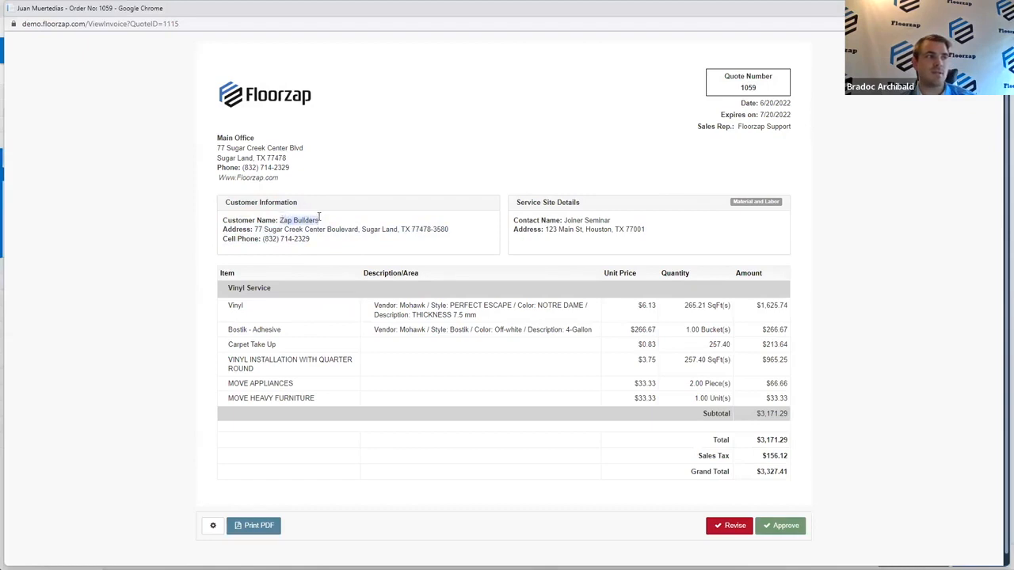
pyautogui.click(262, 229)
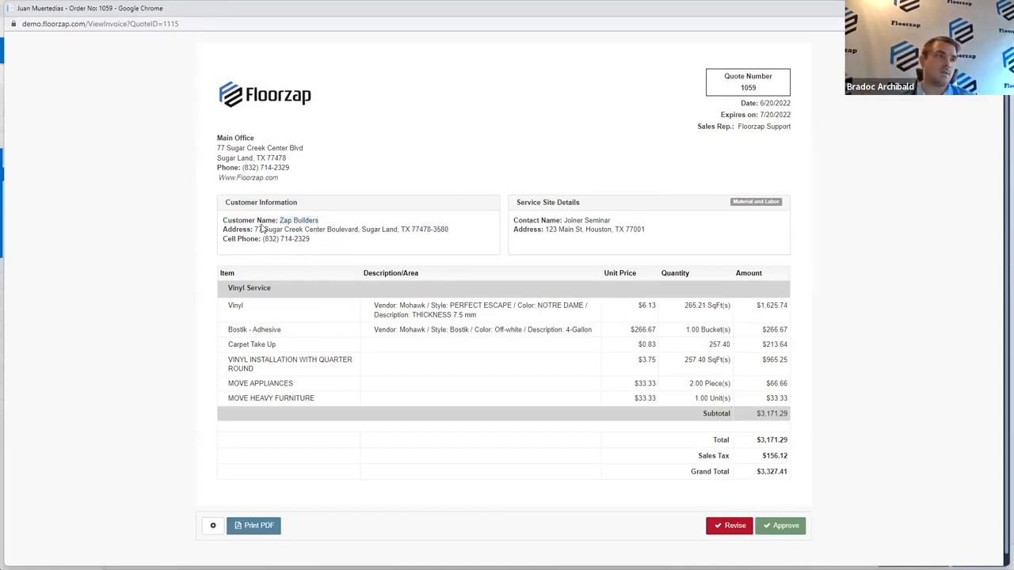
pyautogui.moveTo(249, 229); pyautogui.dragTo(444, 229)
pyautogui.moveTo(331, 239); pyautogui.dragTo(222, 252)
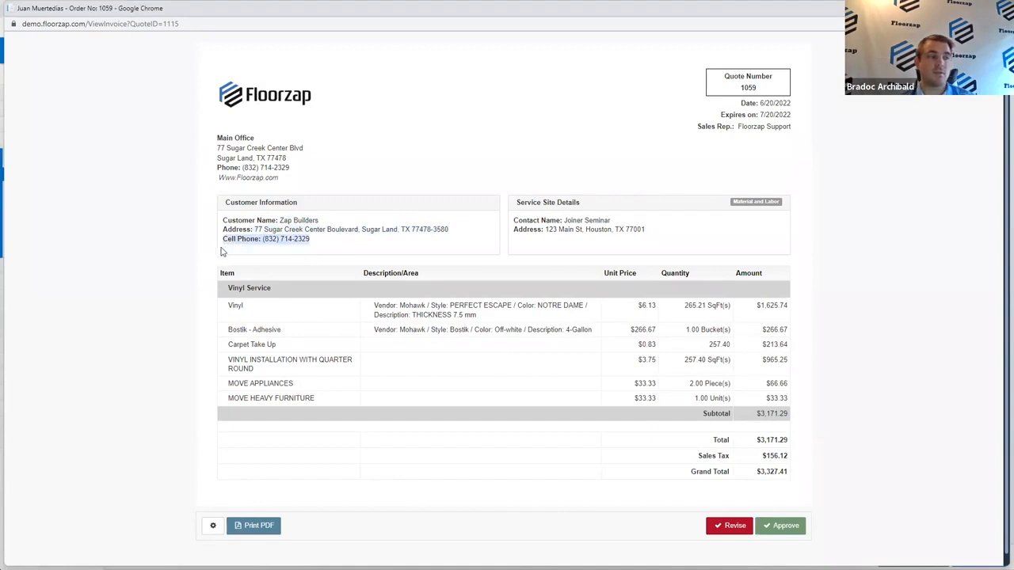
pyautogui.click(426, 228)
pyautogui.moveTo(513, 219); pyautogui.dragTo(687, 231)
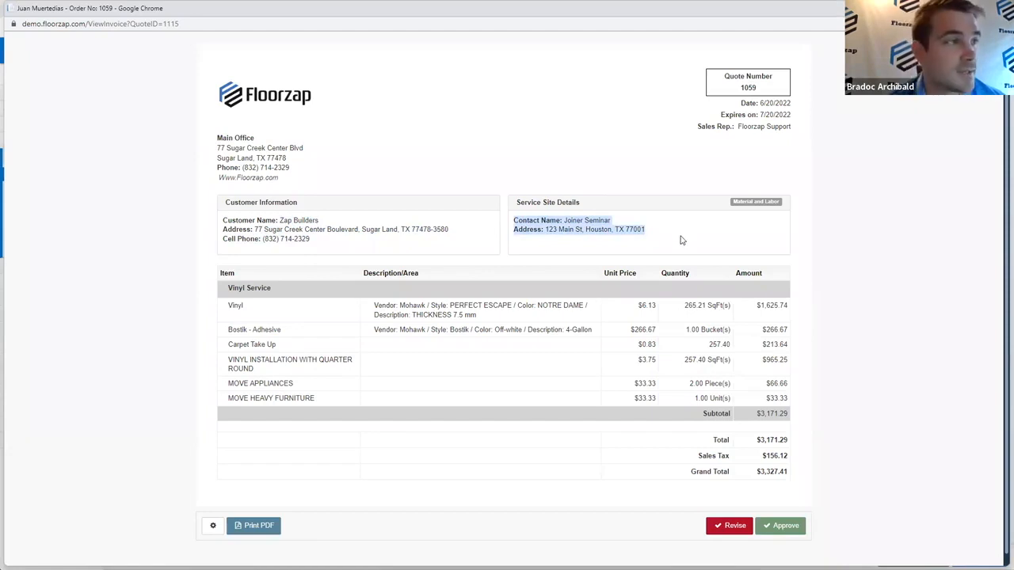
pyautogui.click(615, 238)
# Step: Highlight the service site contact's name and address in the customer preview
pyautogui.moveTo(563, 221)
pyautogui.mouseDown()
pyautogui.moveTo(625, 225)
pyautogui.moveTo(578, 221)
pyautogui.mouseUp()
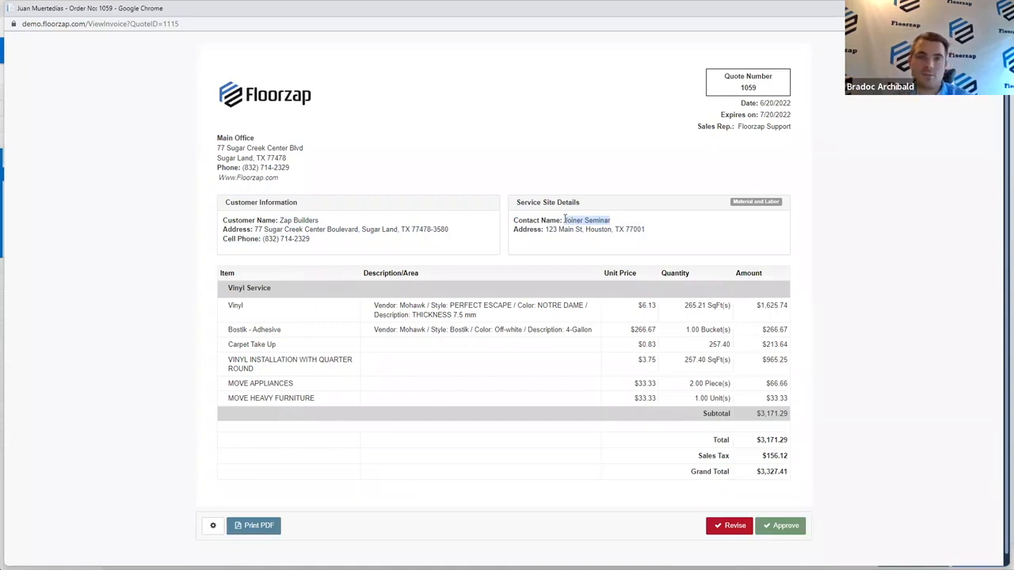
pyautogui.click(516, 252)
pyautogui.moveTo(515, 220); pyautogui.dragTo(666, 230)
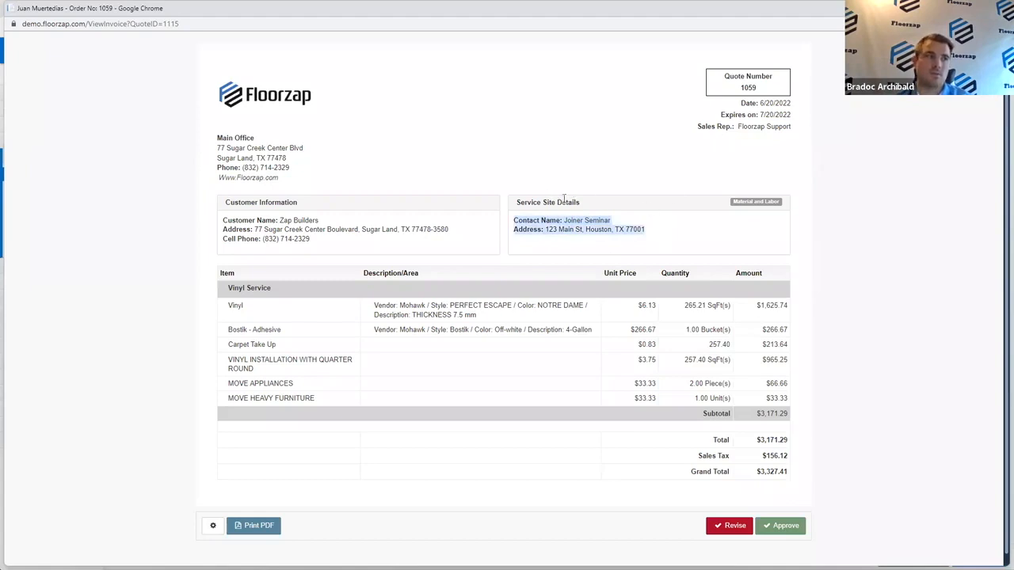
pyautogui.click(564, 238)
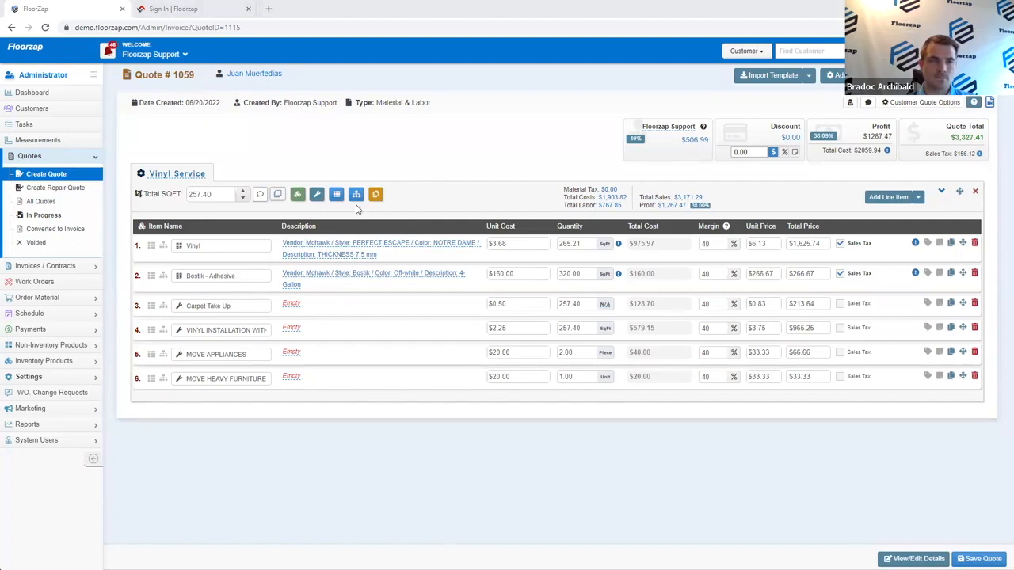
# Step: Return to the customer list and show the Floorzap Support quick-action shortcut tiles
pyautogui.click(35, 113)
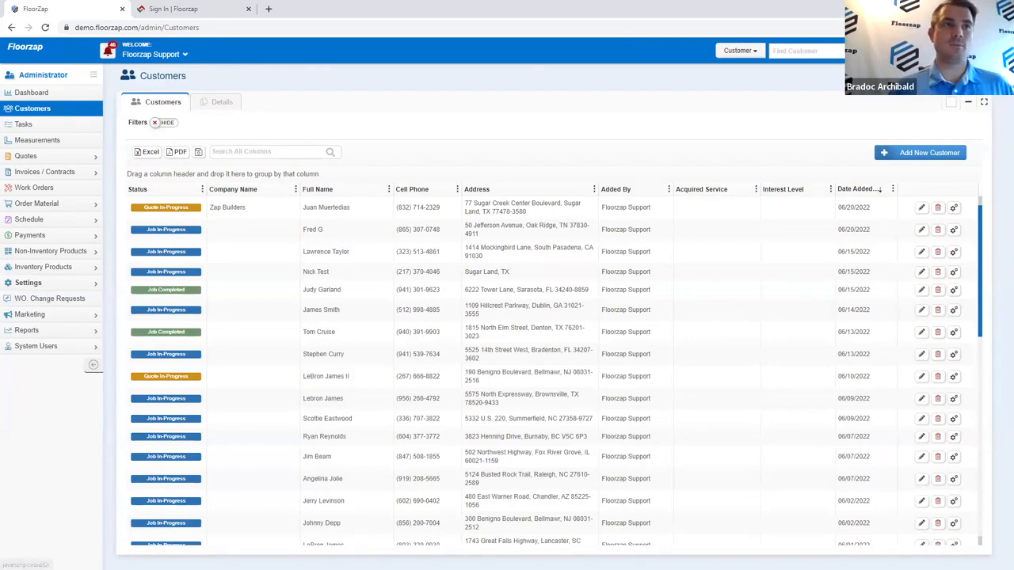
pyautogui.click(155, 55)
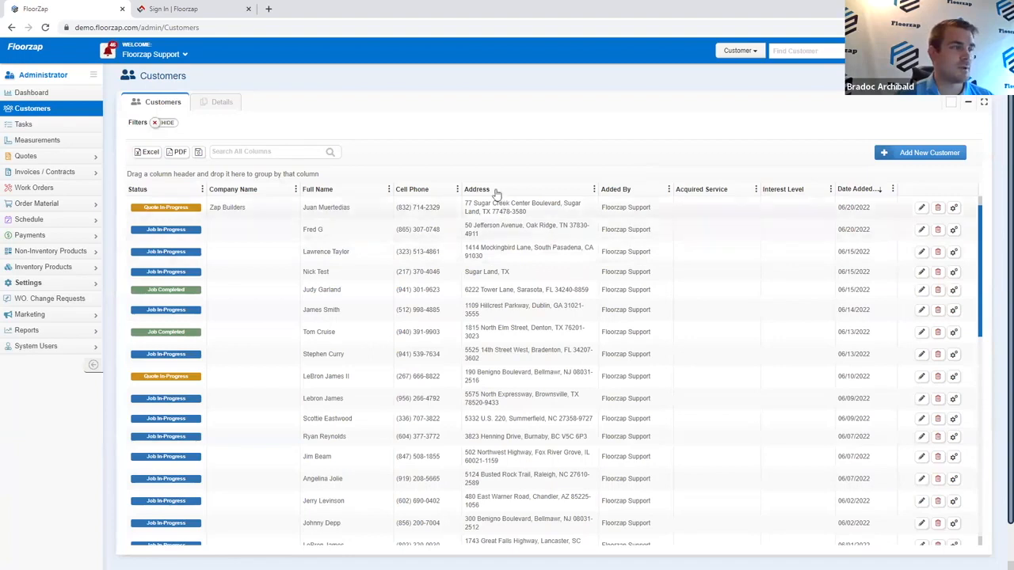
pyautogui.click(155, 54)
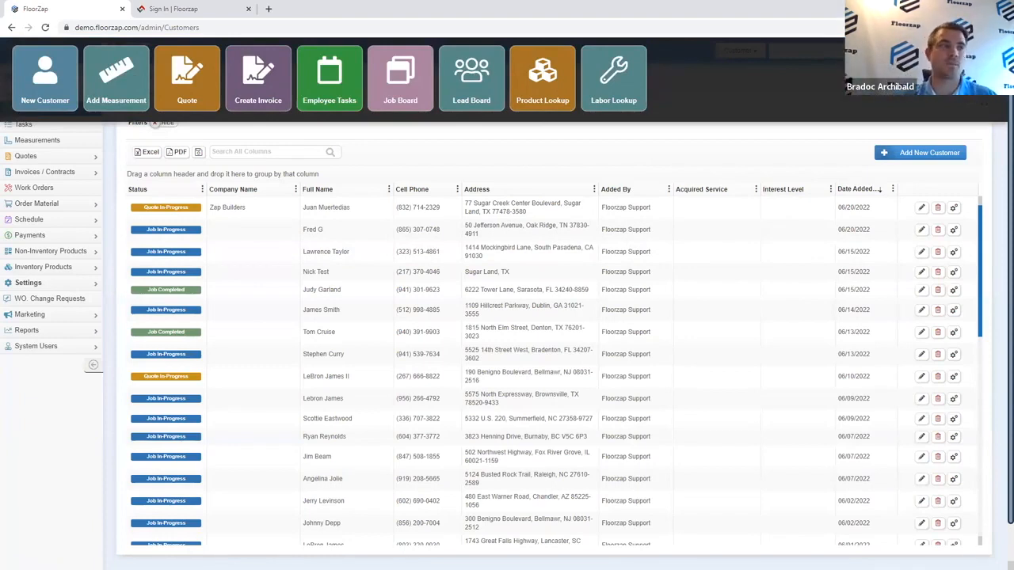
# Step: In Product Lookup, search 'notre', check its $3.68 cost, price and margin, then clear the search
pyautogui.click(543, 69)
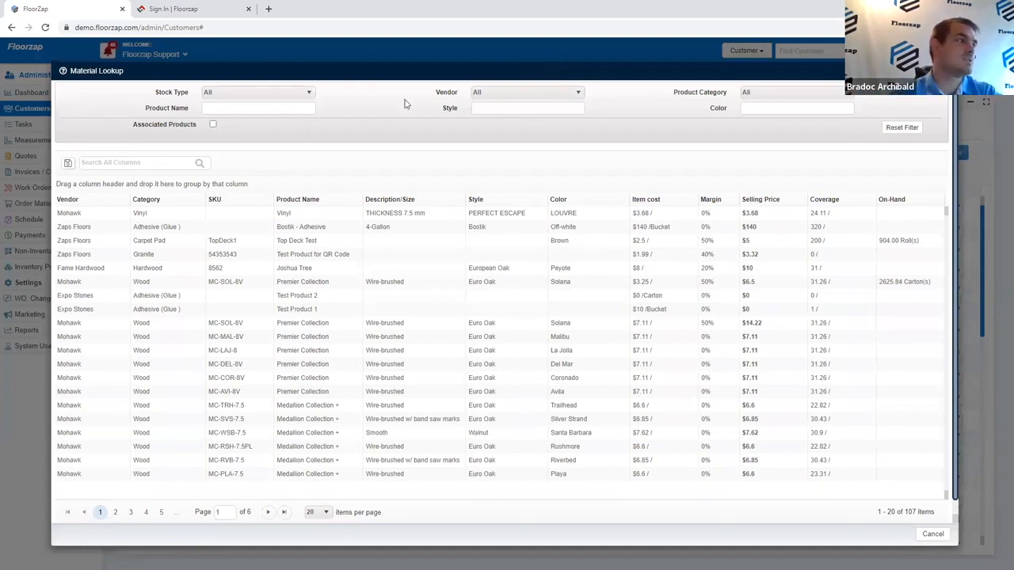
pyautogui.click(169, 163)
pyautogui.write('notre')
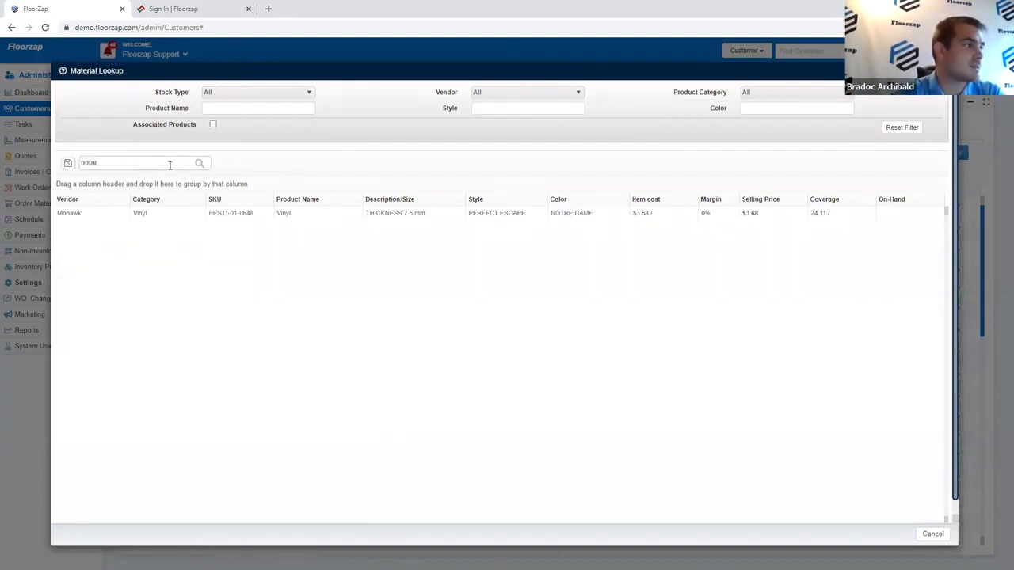
pyautogui.moveTo(655, 213); pyautogui.dragTo(631, 214)
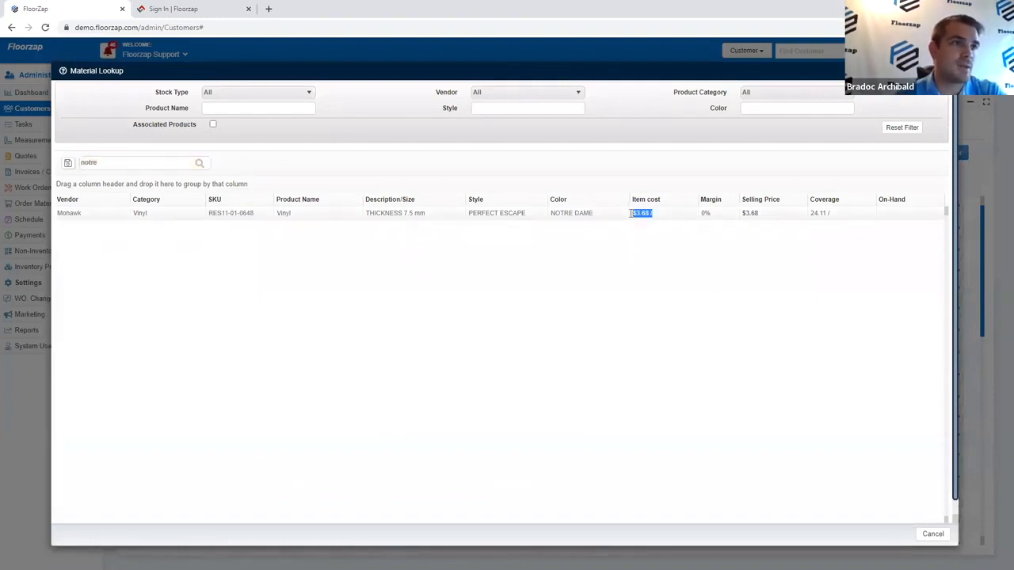
pyautogui.click(744, 213)
pyautogui.doubleClick(761, 213)
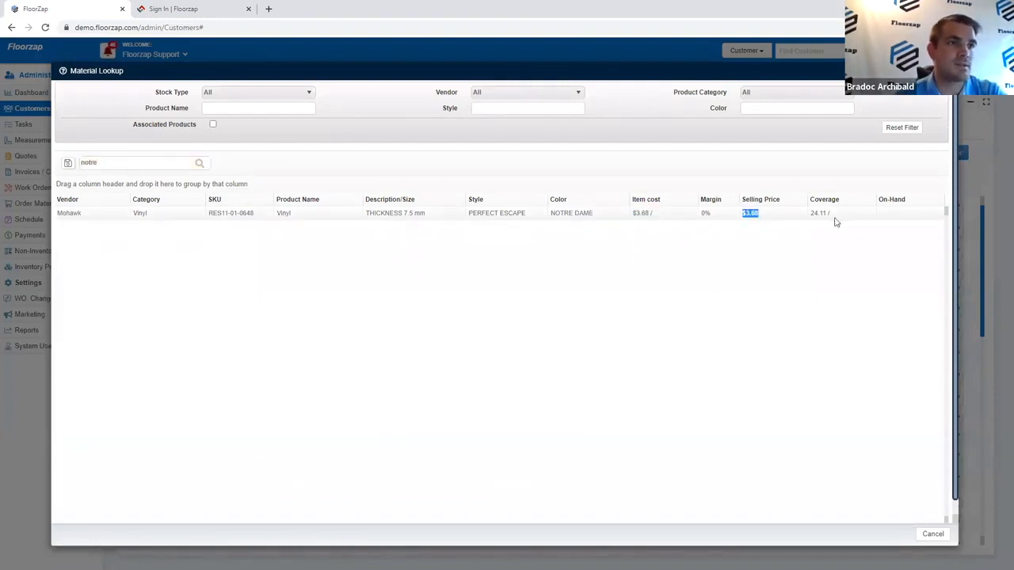
pyautogui.moveTo(717, 200)
pyautogui.mouseDown()
pyautogui.moveTo(690, 216)
pyautogui.moveTo(720, 199)
pyautogui.mouseUp()
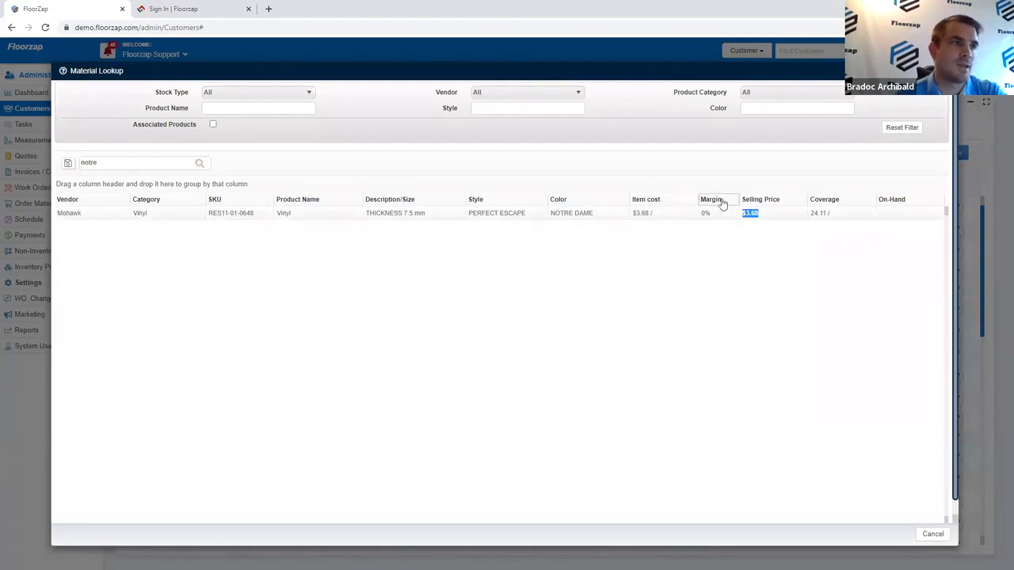
pyautogui.click(188, 162)
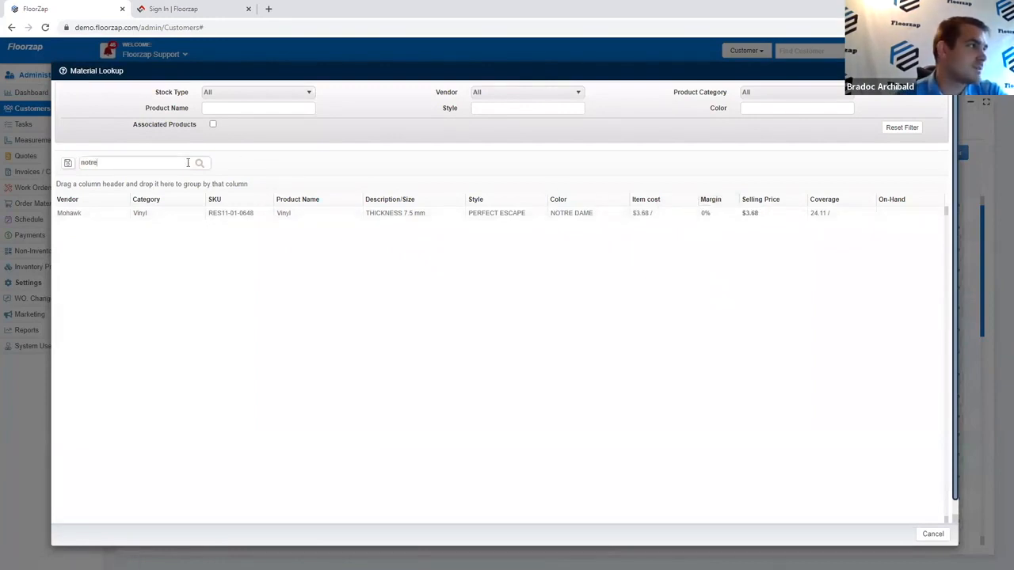
pyautogui.press('BackSpace')
pyautogui.press('BackSpace')
pyautogui.press('BackSpace')
pyautogui.press('BackSpace')
pyautogui.press('BackSpace')
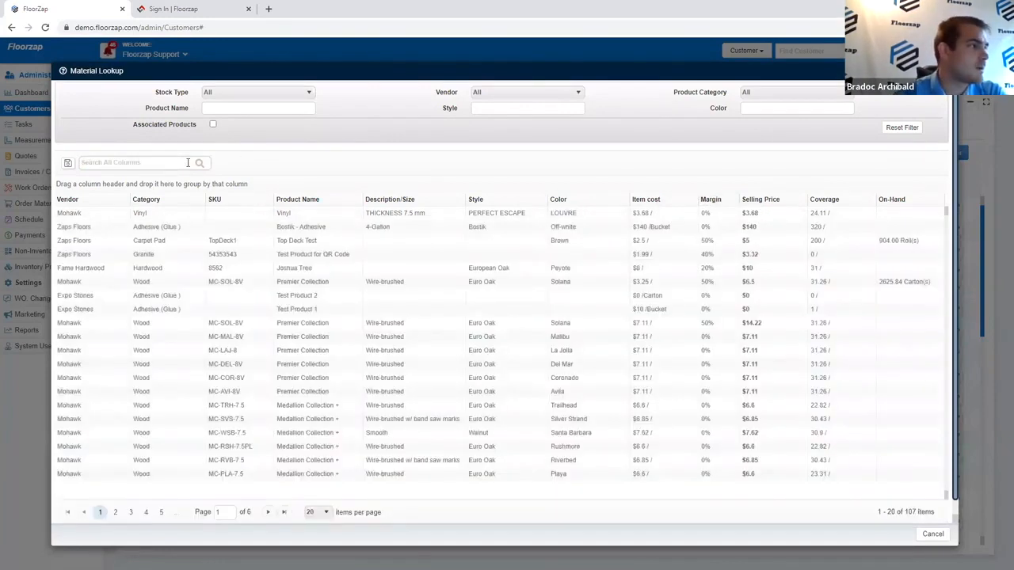
# Step: Sort materials by margin, highest first, and compare row two's $6.5 price with its $3.25 cost
pyautogui.click(711, 200)
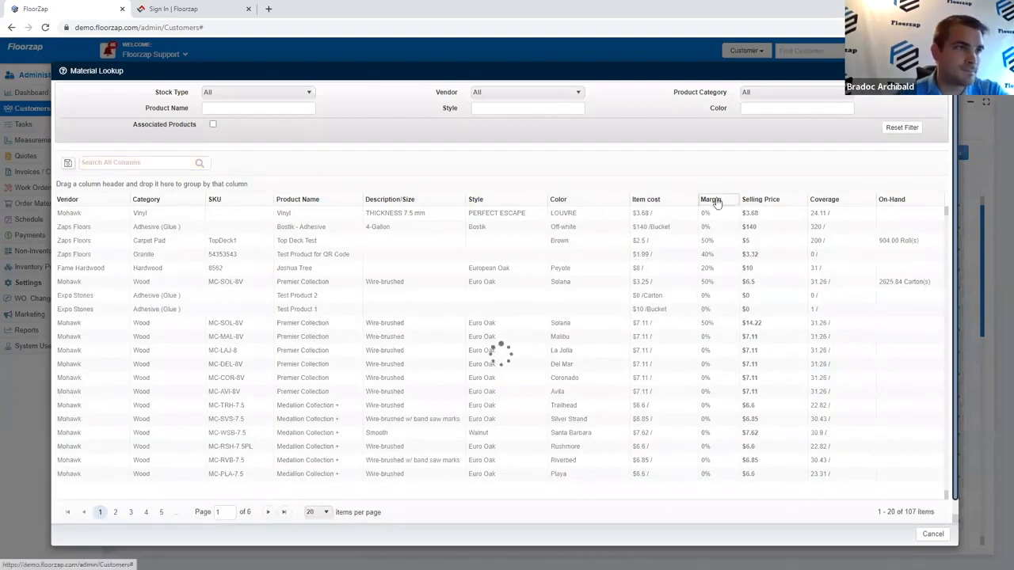
pyautogui.click(715, 202)
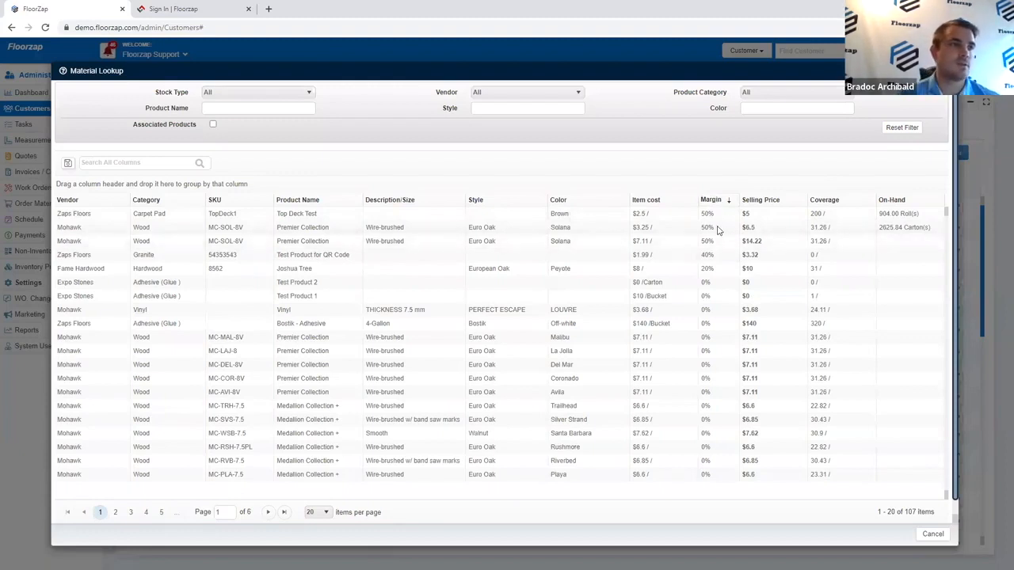
pyautogui.moveTo(769, 227); pyautogui.dragTo(713, 234)
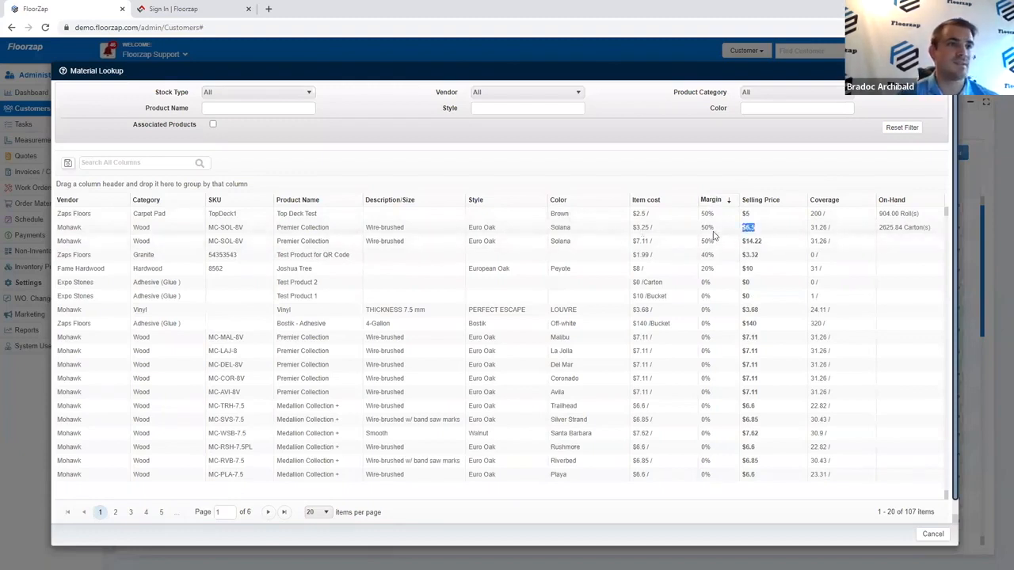
pyautogui.click(773, 232)
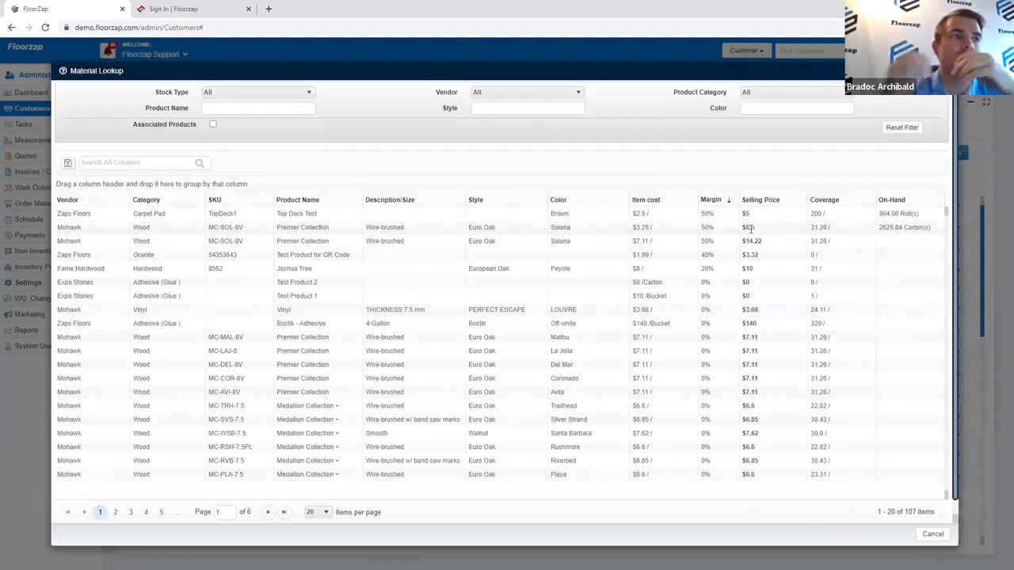
pyautogui.moveTo(660, 231); pyautogui.dragTo(621, 231)
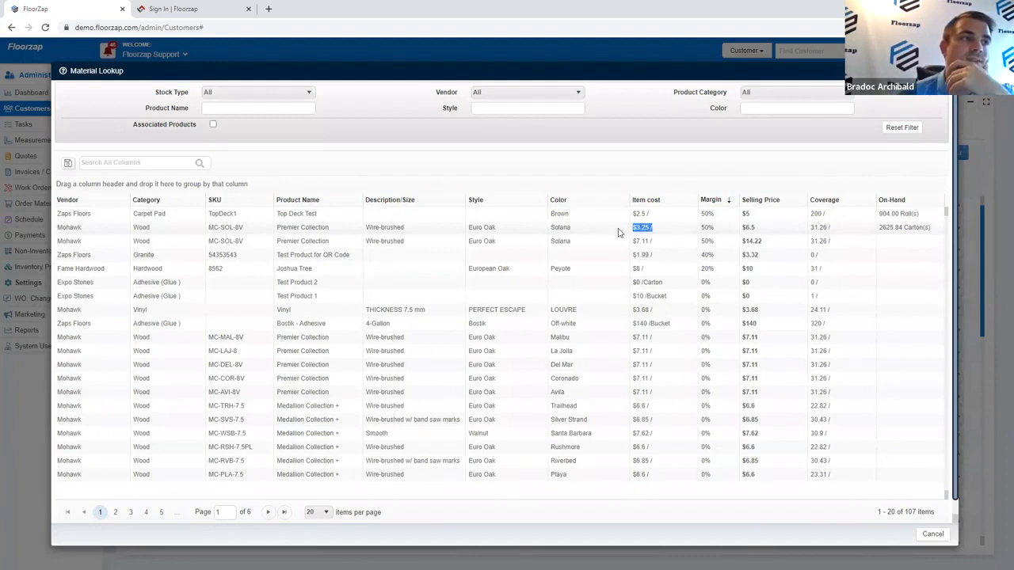
pyautogui.click(767, 229)
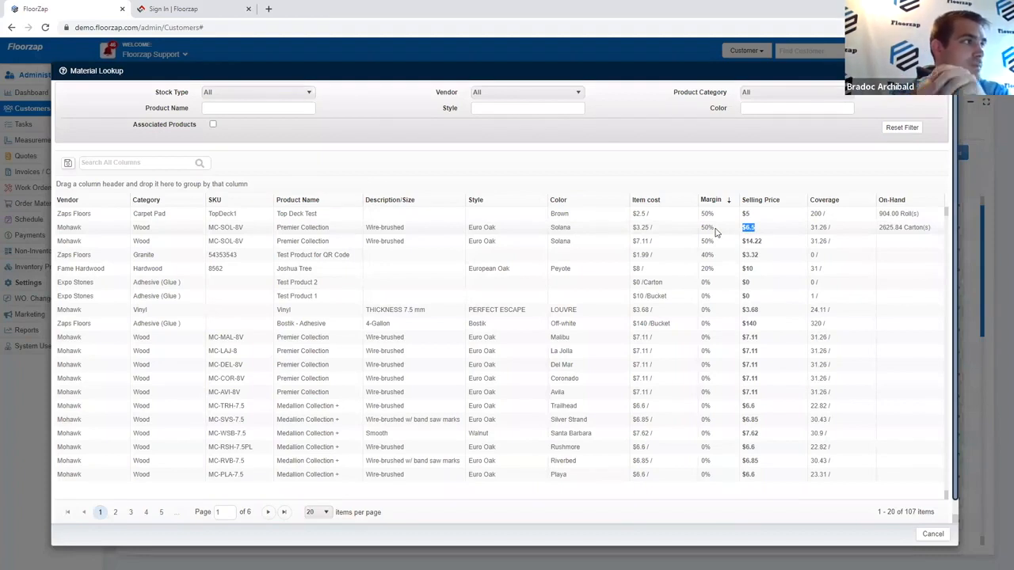
# Step: Try the Non-Inventory and Inventory stock type filters, then reset Stock Type to all
pyautogui.click(277, 92)
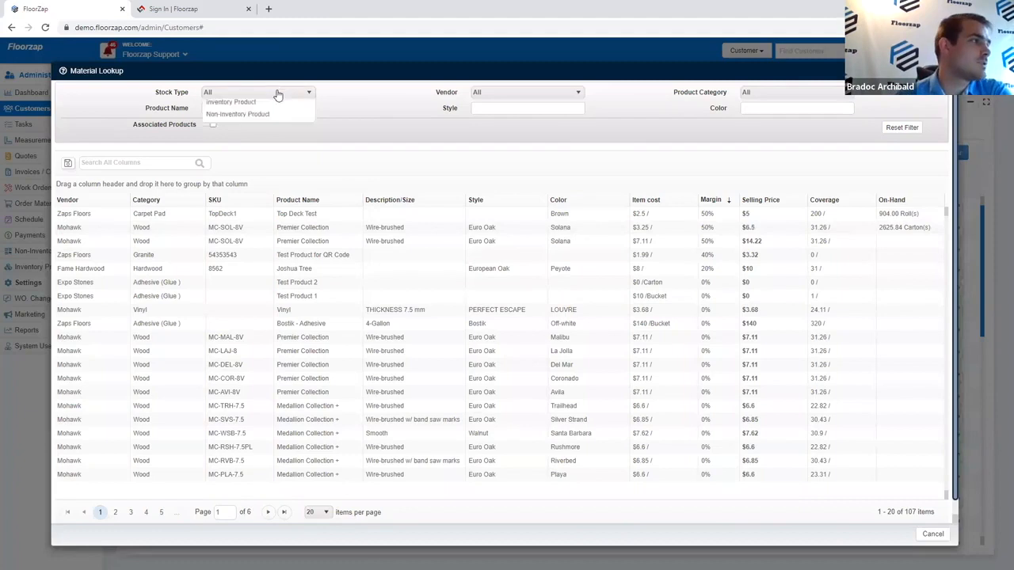
pyautogui.click(258, 133)
pyautogui.click(269, 92)
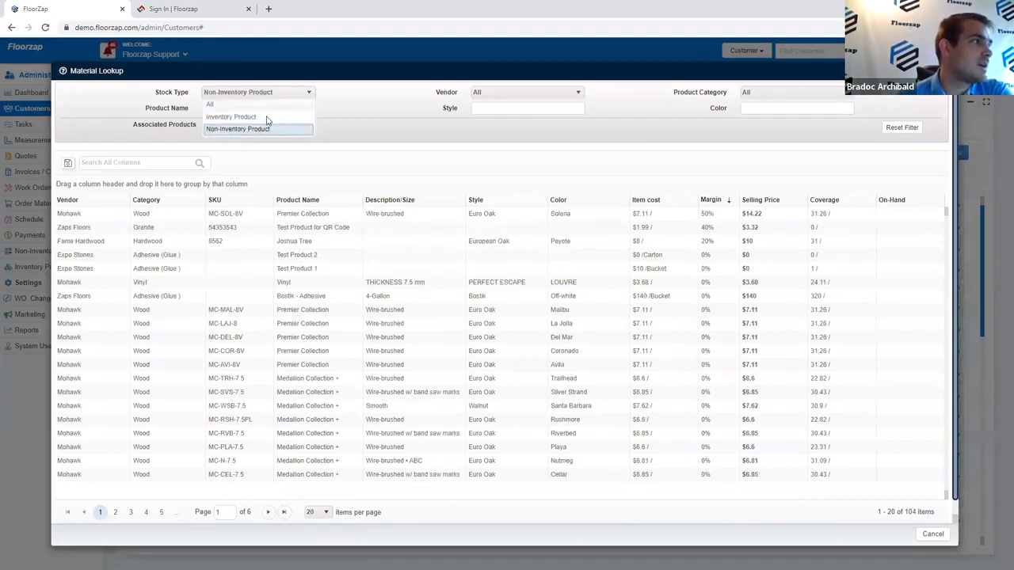
pyautogui.click(286, 94)
pyautogui.click(274, 121)
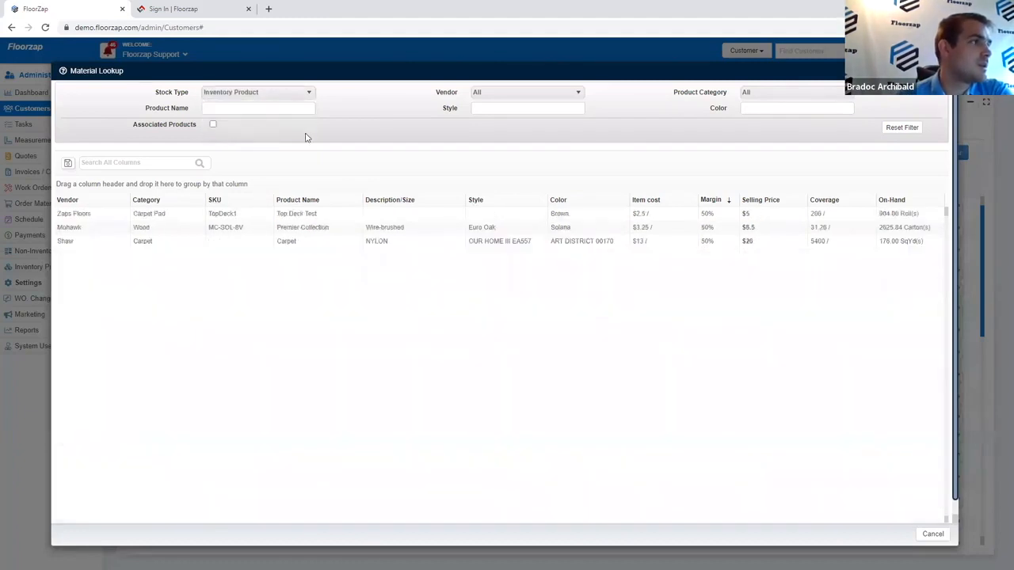
pyautogui.click(493, 95)
pyautogui.click(413, 127)
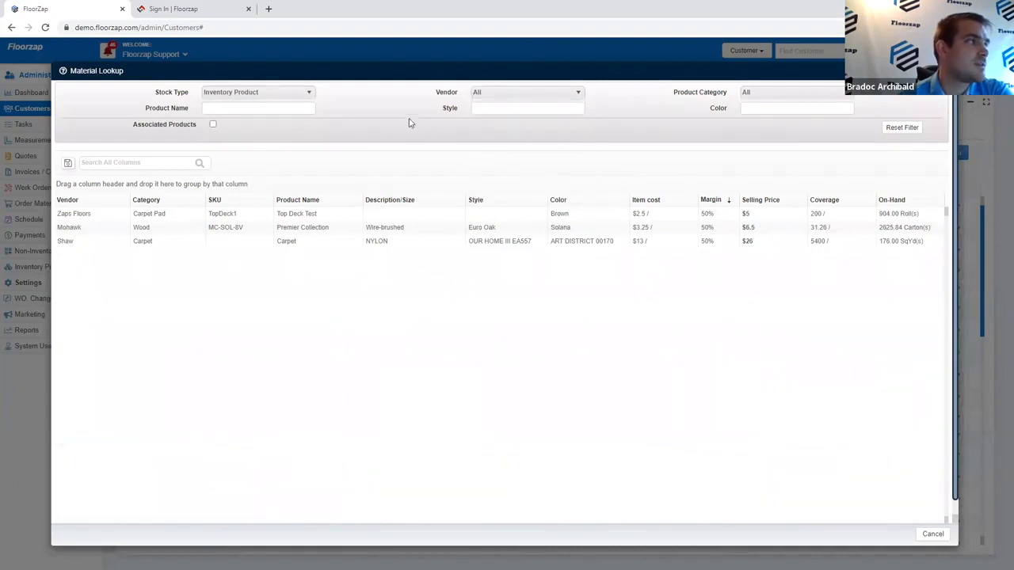
pyautogui.click(311, 95)
pyautogui.click(250, 105)
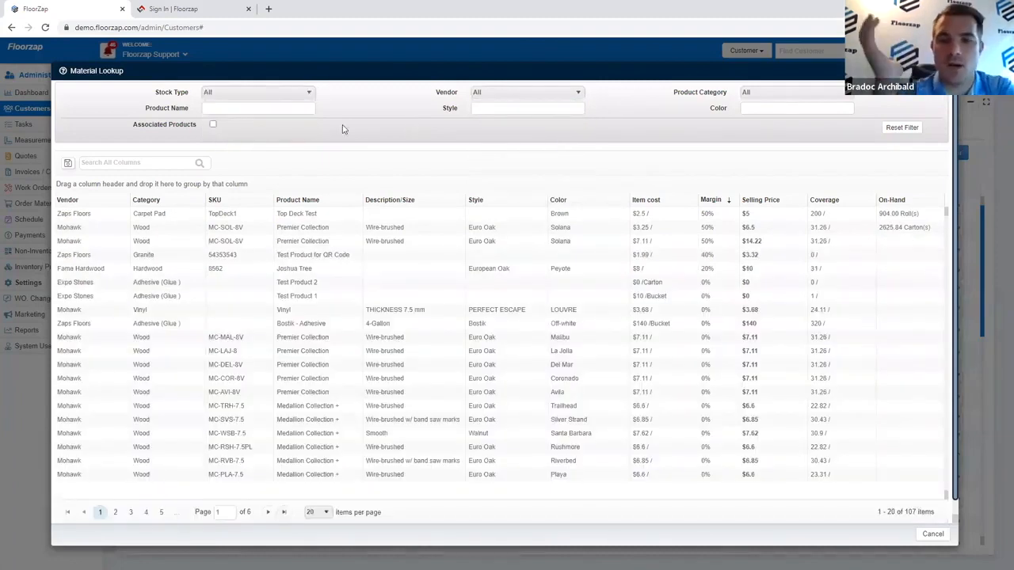
# Step: Filter the material list to Vendor Mohawk and Product Category Wood
pyautogui.click(553, 94)
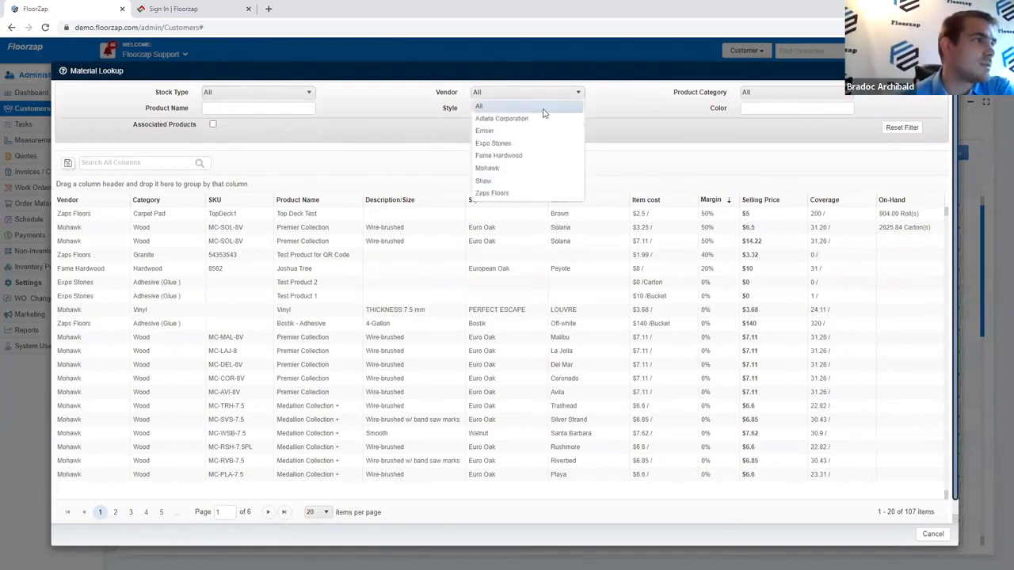
pyautogui.click(521, 168)
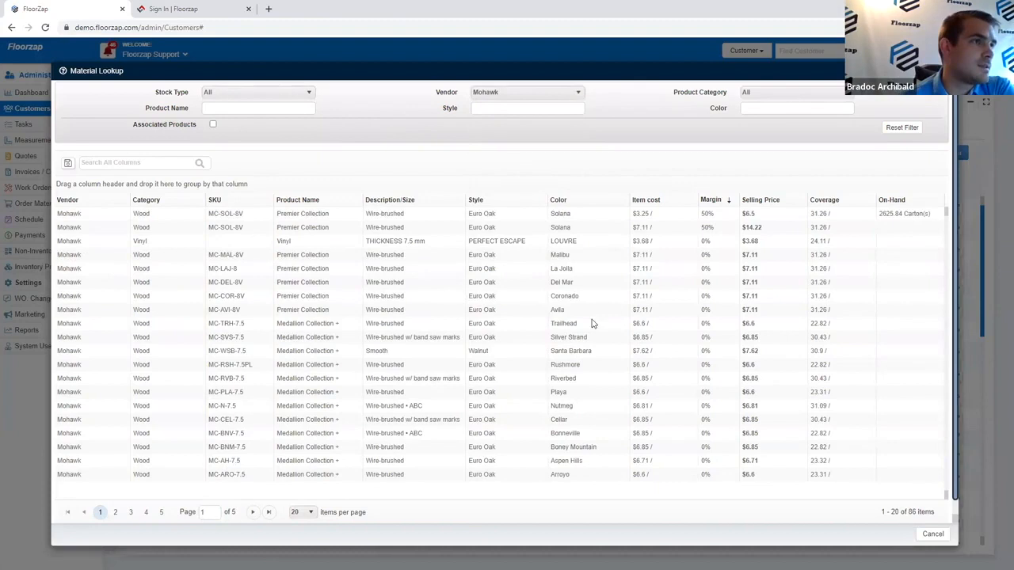
pyautogui.scroll(-1, 570, 336)
pyautogui.scroll(1, 570, 335)
pyautogui.click(779, 94)
pyautogui.scroll(-3, 765, 196)
pyautogui.click(765, 197)
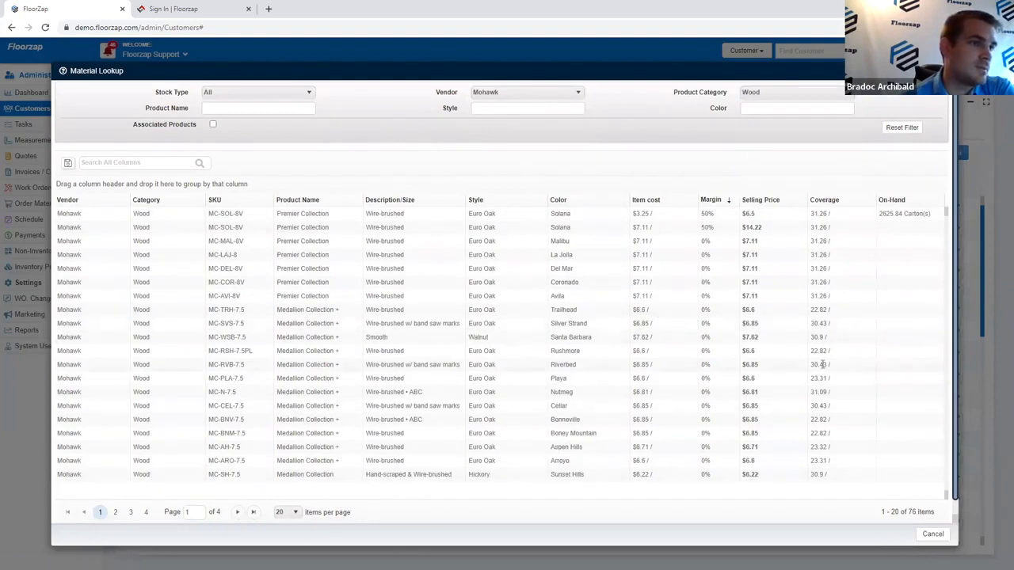
# Step: Sort the Mohawk wood products by item cost, cheapest first, then close the Material Lookup
pyautogui.click(779, 203)
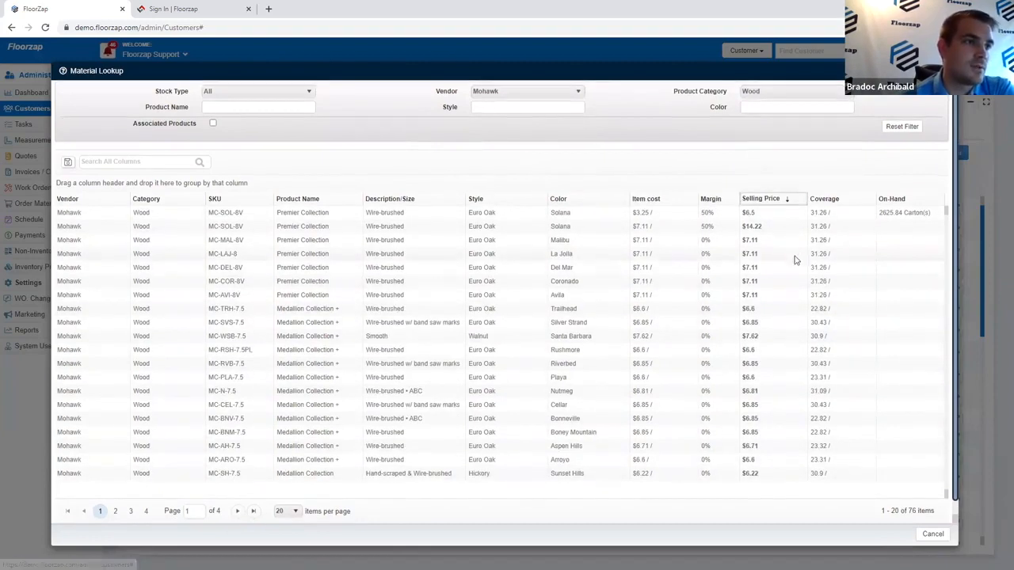
pyautogui.scroll(-1, 684, 473)
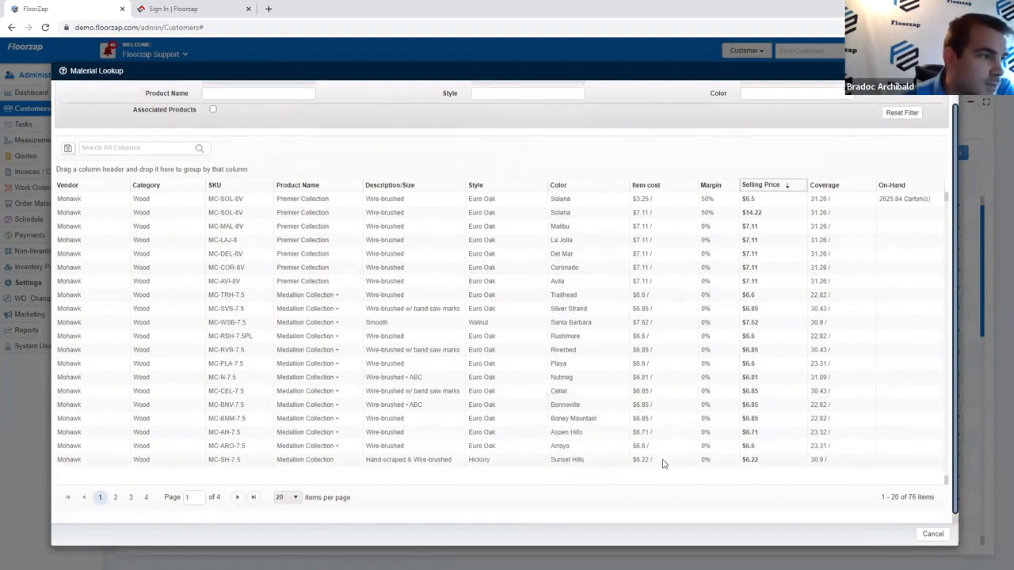
pyautogui.moveTo(655, 461); pyautogui.dragTo(618, 463)
pyautogui.click(662, 187)
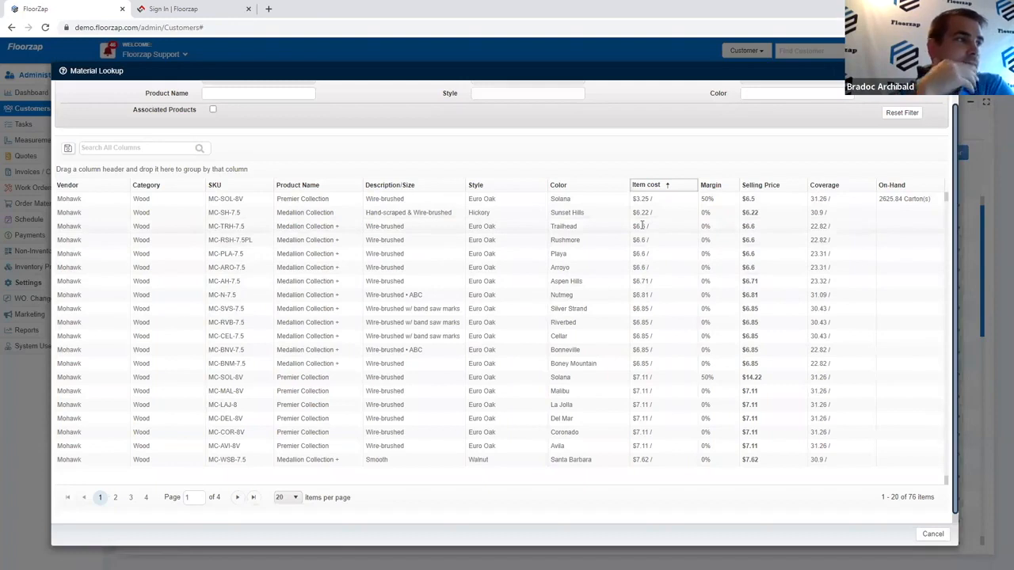
pyautogui.moveTo(666, 213); pyautogui.dragTo(619, 213)
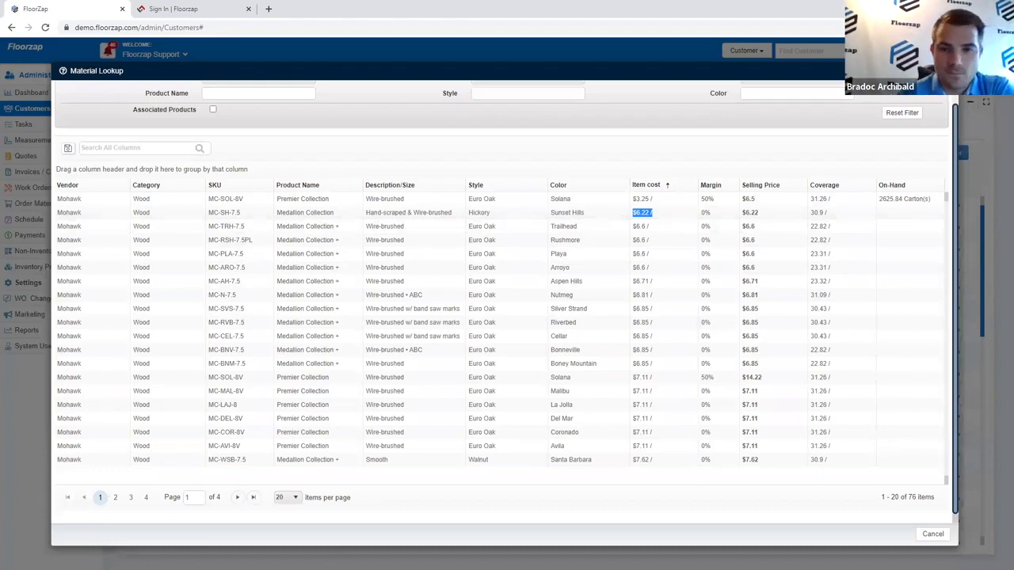
pyautogui.press('Escape')
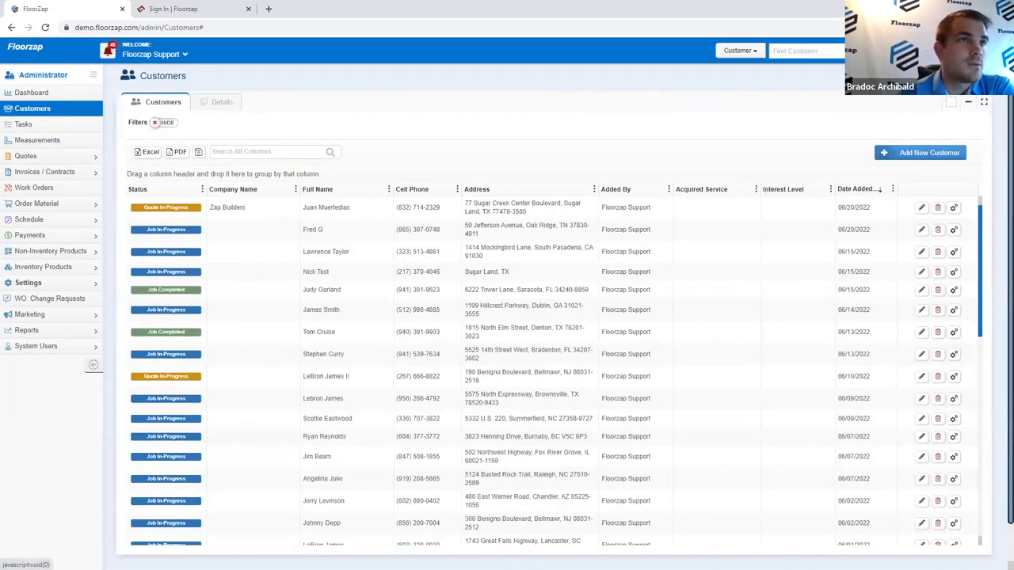
# Step: Filter the Labor Lookup to Vinyl Service and check the $1.50 floating vinyl installation rate
pyautogui.click(613, 78)
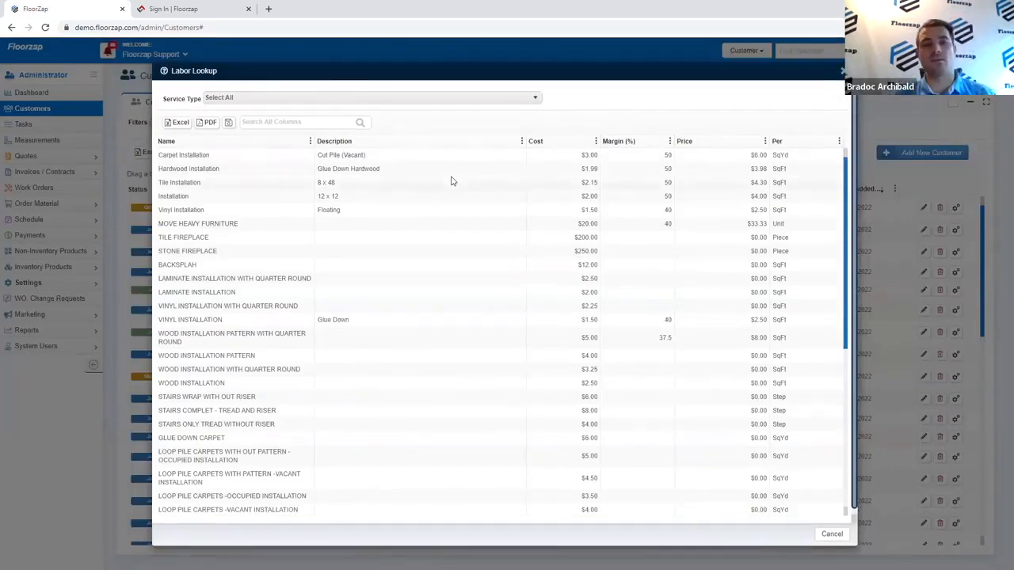
pyautogui.click(279, 100)
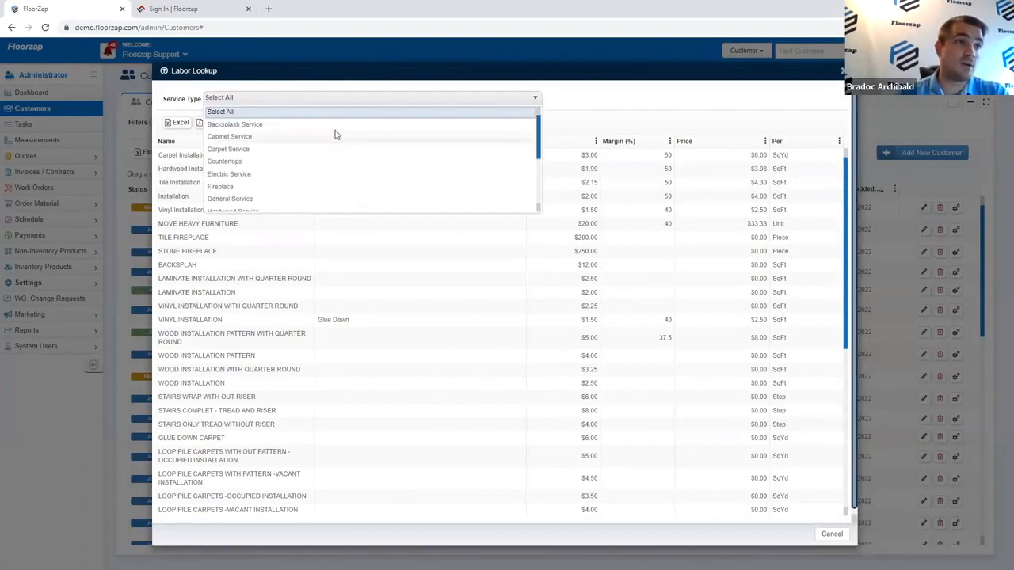
pyautogui.scroll(-3, 341, 160)
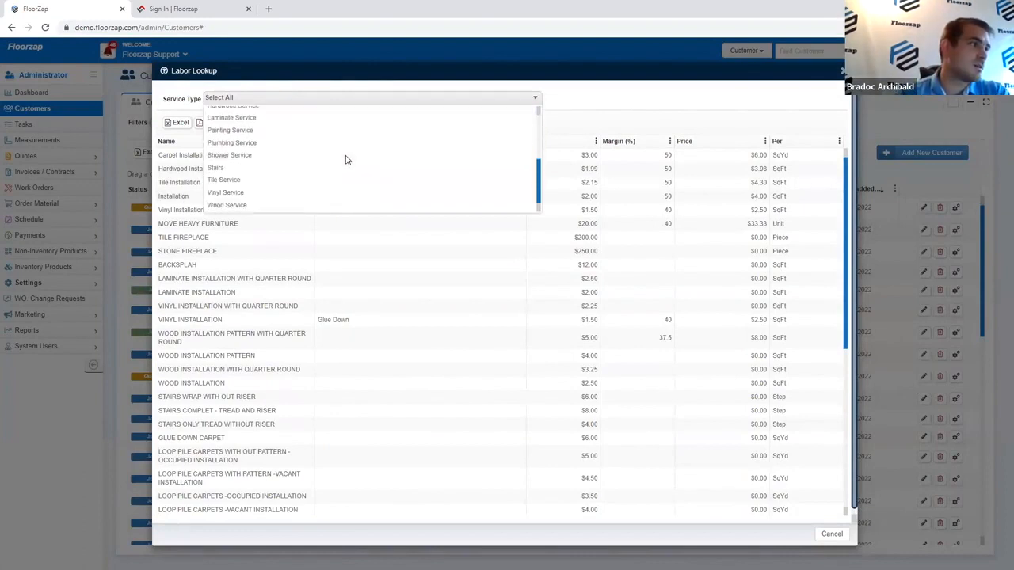
pyautogui.click(312, 194)
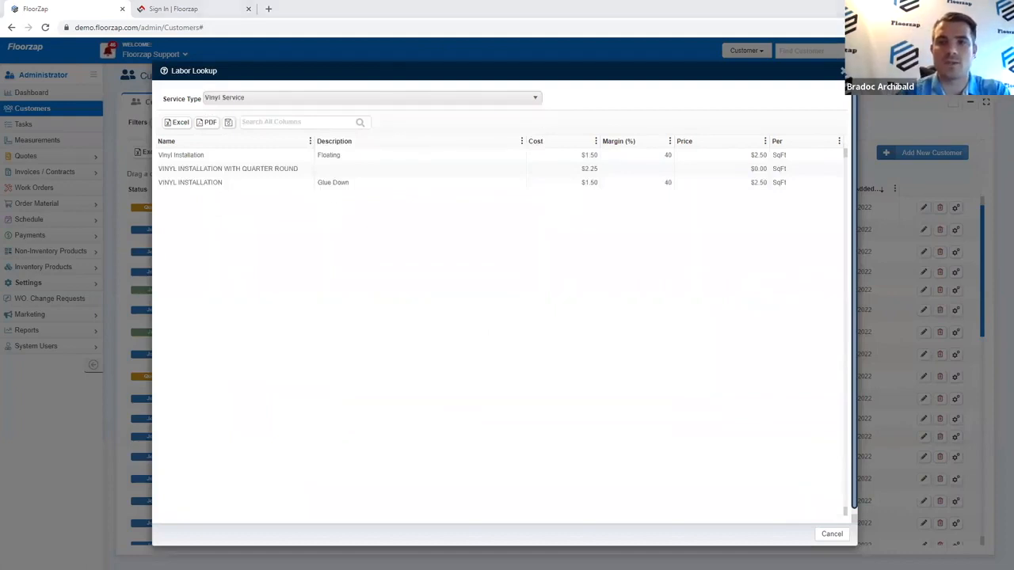
pyautogui.click(321, 183)
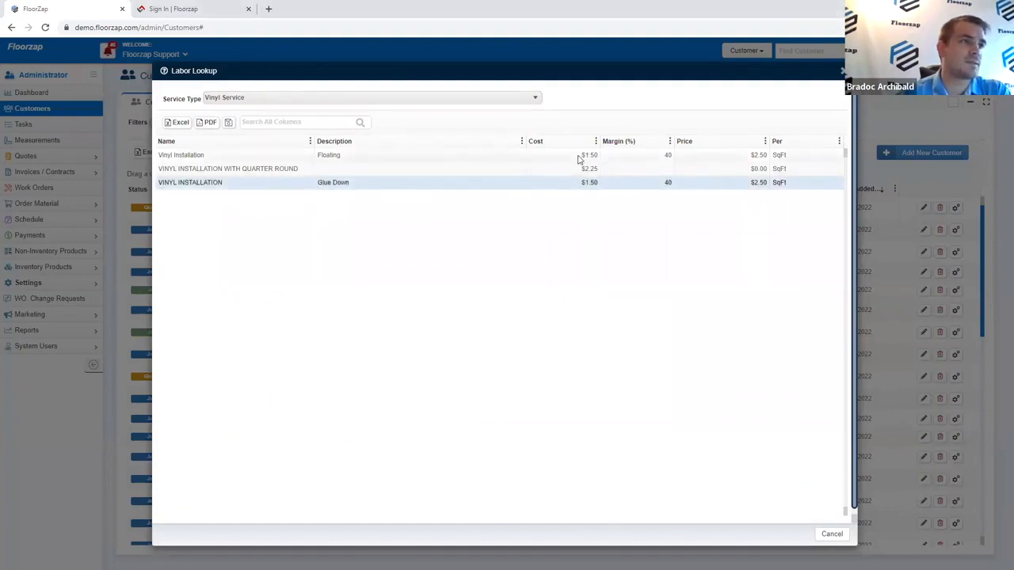
pyautogui.moveTo(579, 158); pyautogui.dragTo(624, 153)
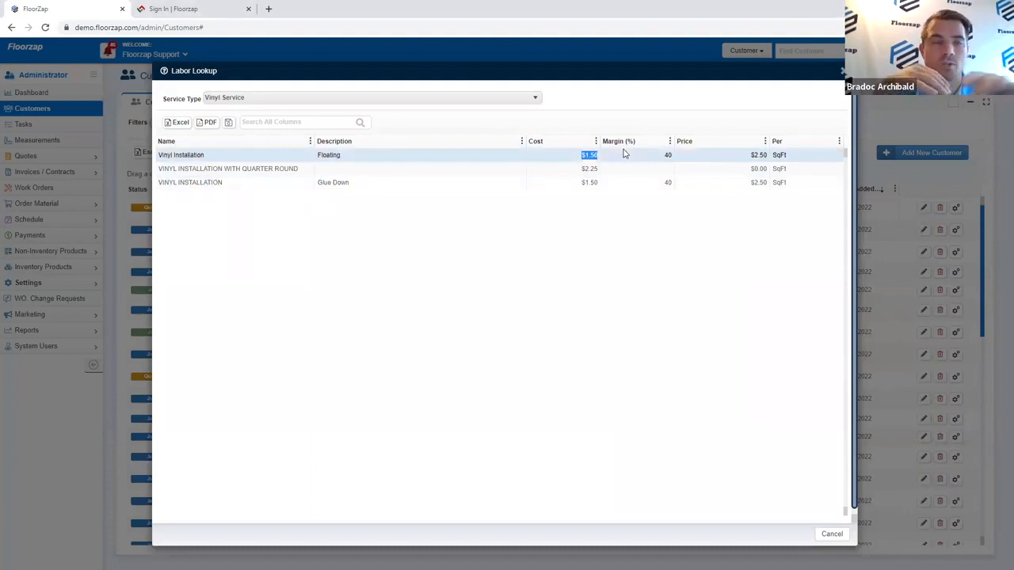
# Step: Reset the service type filter to all services and close the Labor Lookup
pyautogui.click(522, 99)
pyautogui.scroll(5, 502, 140)
pyautogui.click(529, 112)
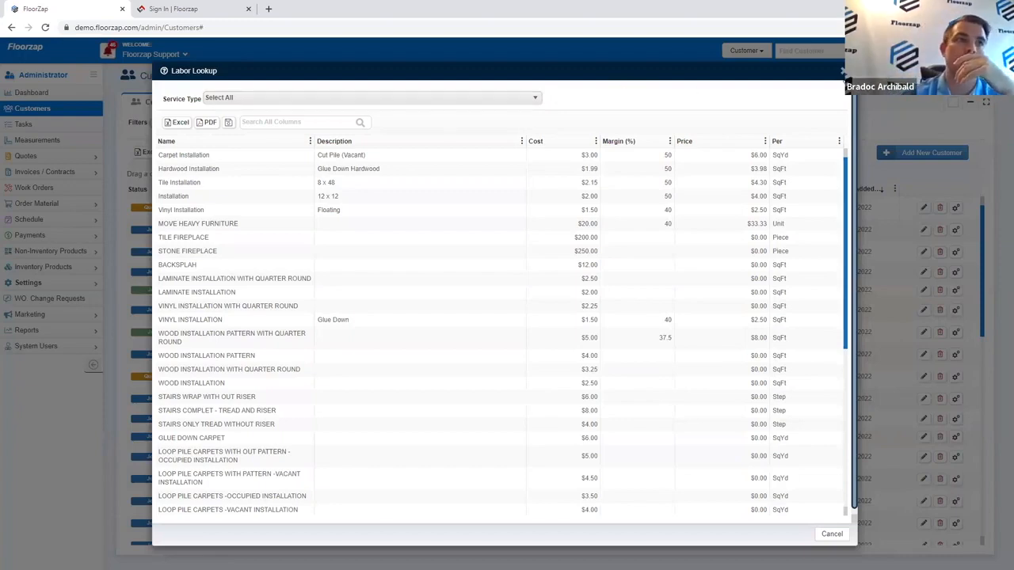
pyautogui.click(844, 71)
pyautogui.click(903, 51)
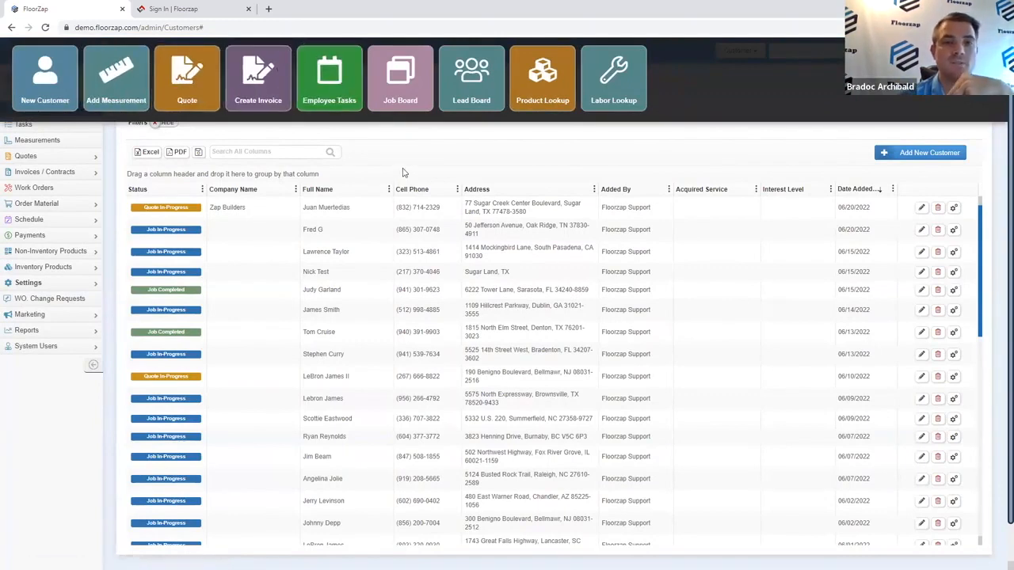
# Step: Search the customer list for the demo customer and open their details and lead information
pyautogui.click(475, 91)
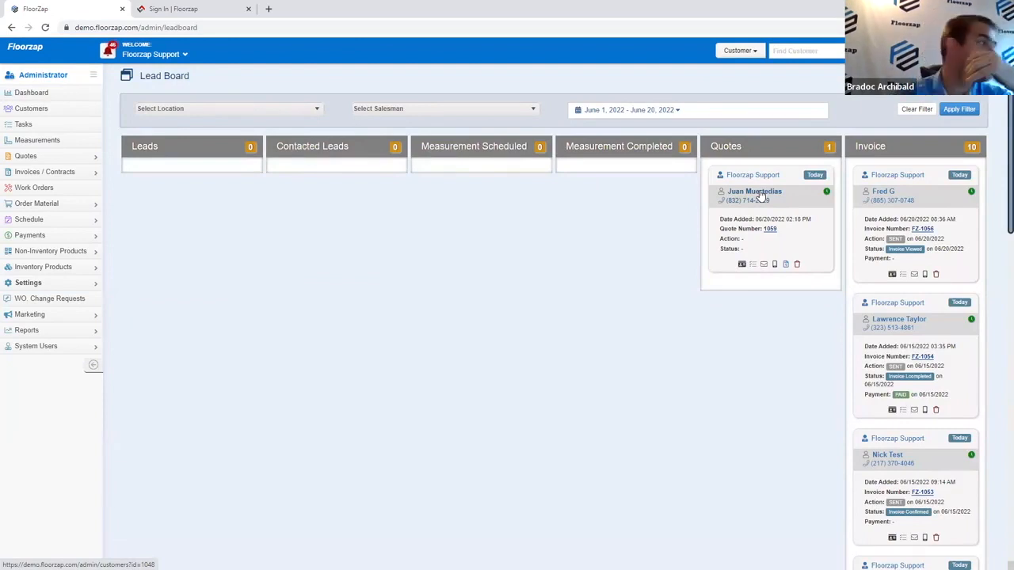
pyautogui.click(33, 109)
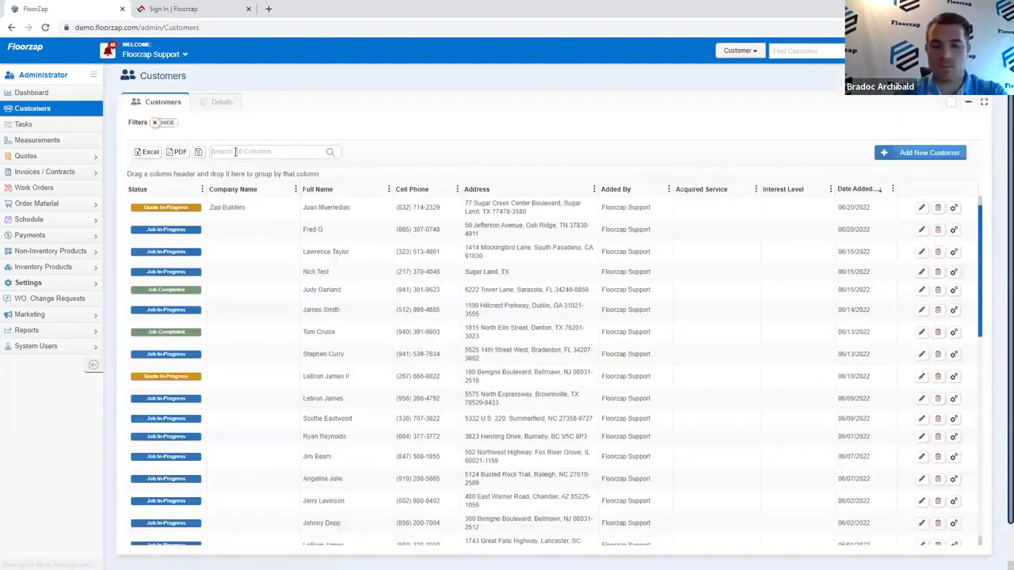
pyautogui.click(235, 151)
pyautogui.write('mickey')
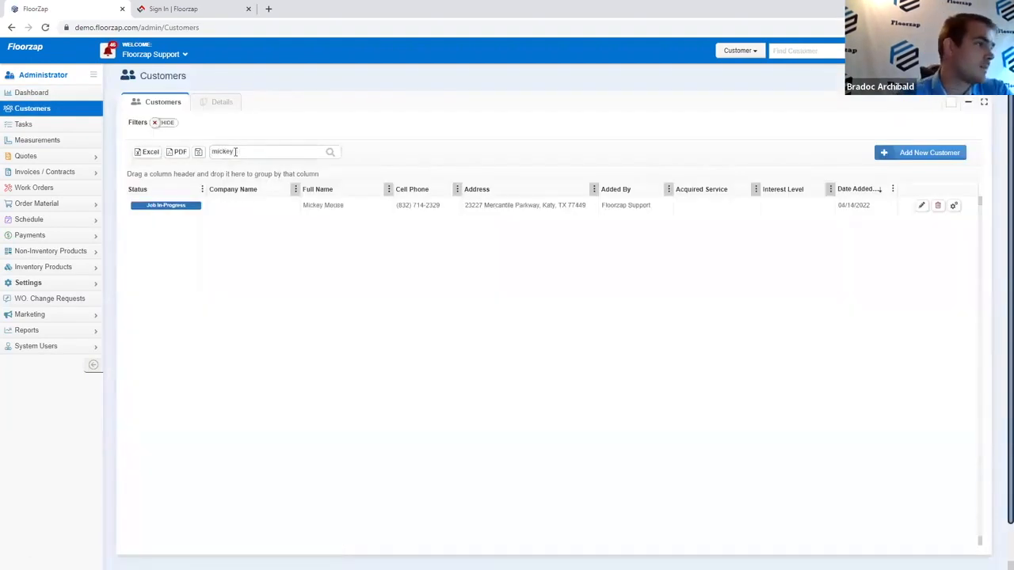
pyautogui.click(272, 205)
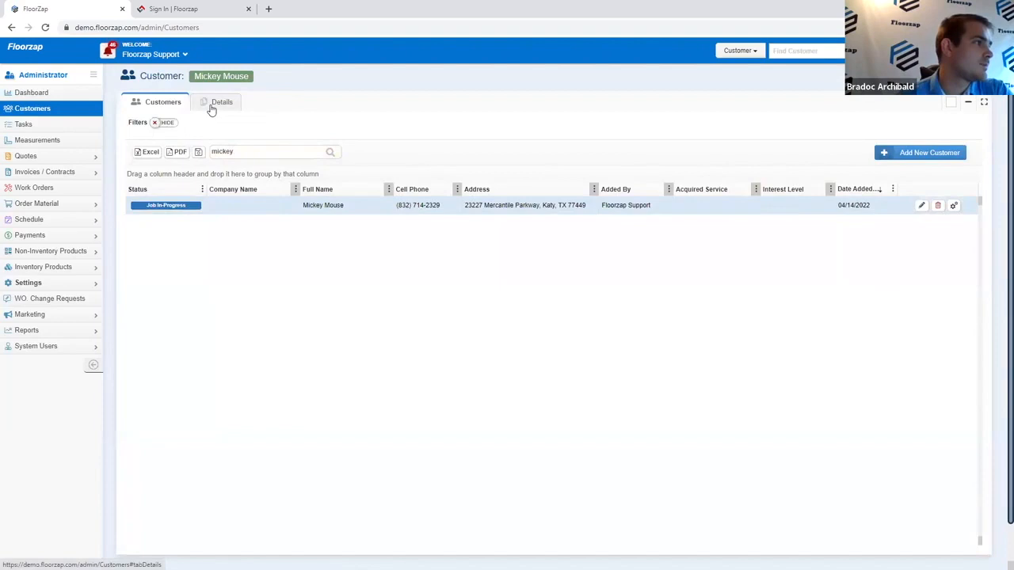
pyautogui.click(212, 108)
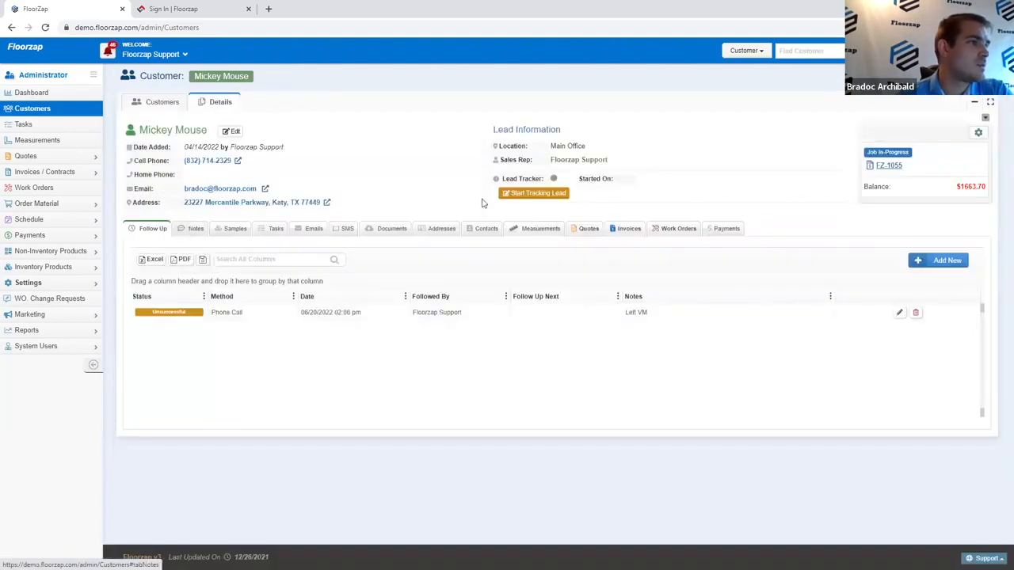
# Step: Start lead tracking for the customer without choosing a service acquired, and save
pyautogui.click(526, 194)
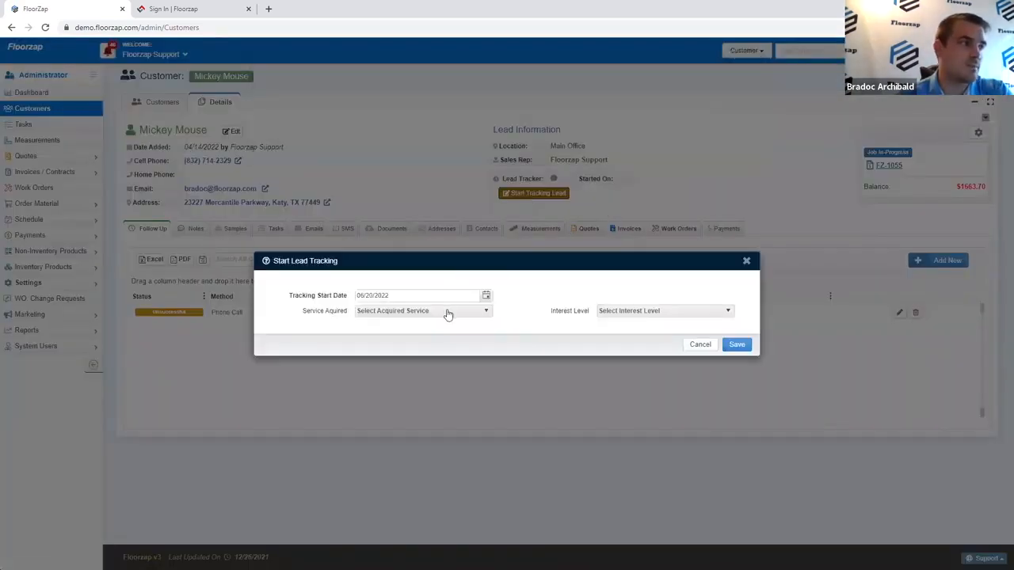
pyautogui.click(448, 312)
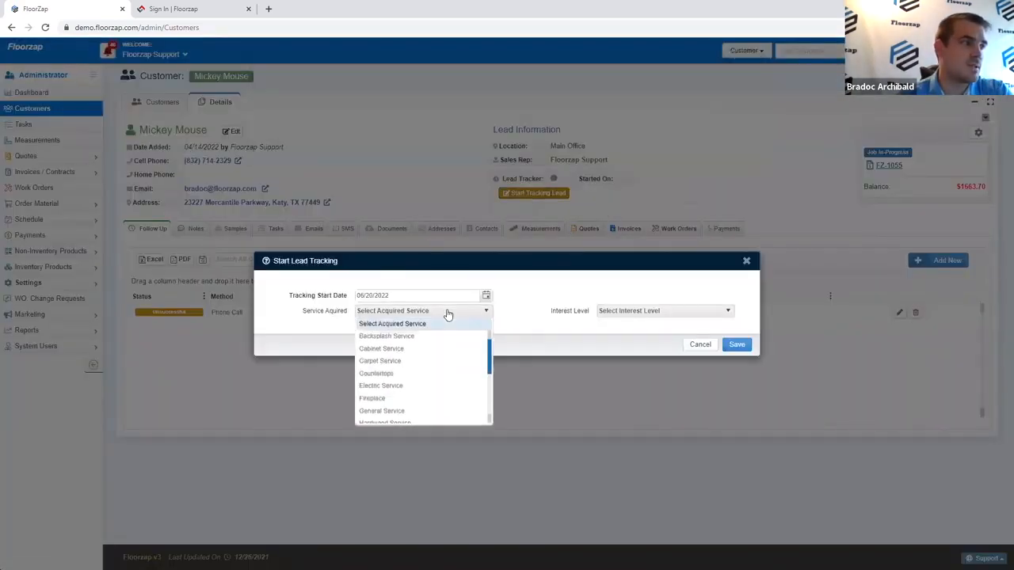
pyautogui.click(504, 311)
pyautogui.click(737, 345)
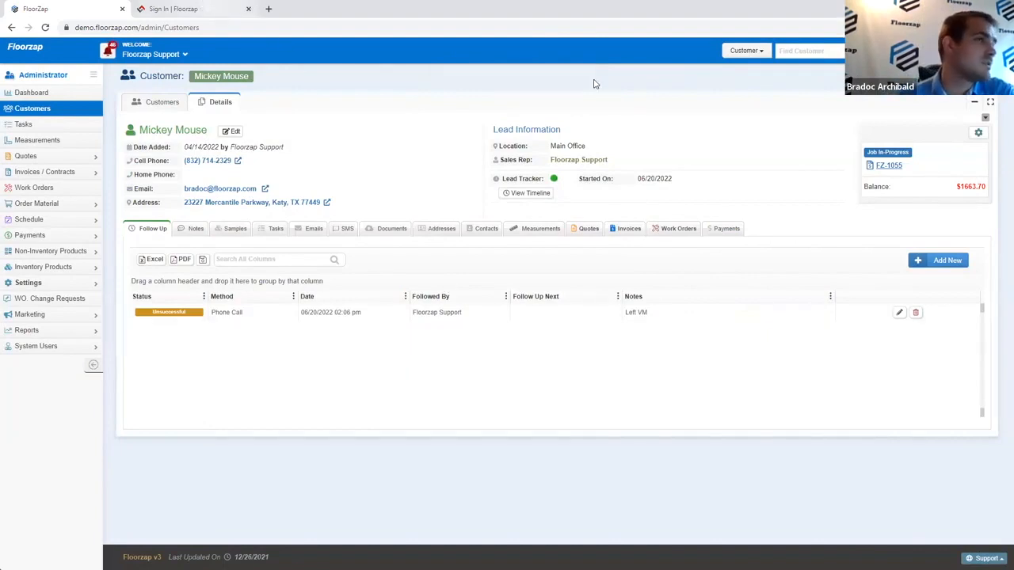
# Step: On the Lead Board, drag the new lead card toward Contacted Leads
pyautogui.moveTo(467, 56)
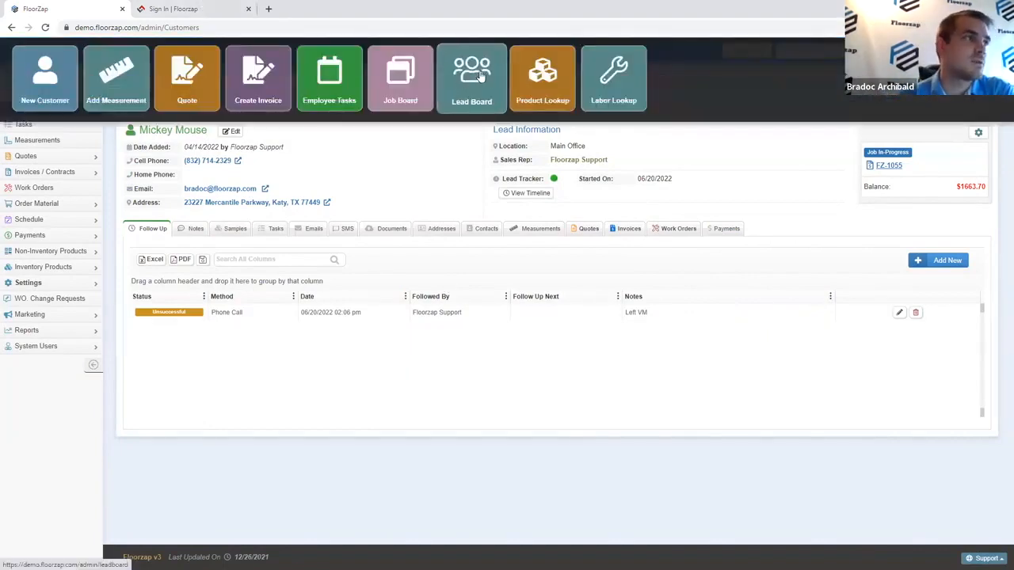
pyautogui.click(476, 77)
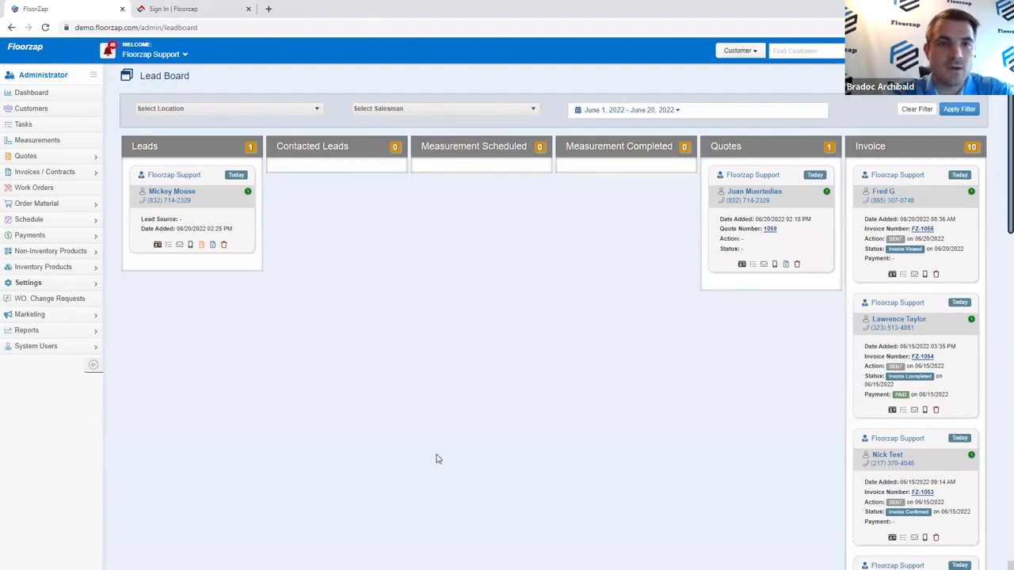
pyautogui.moveTo(226, 203); pyautogui.dragTo(546, 296)
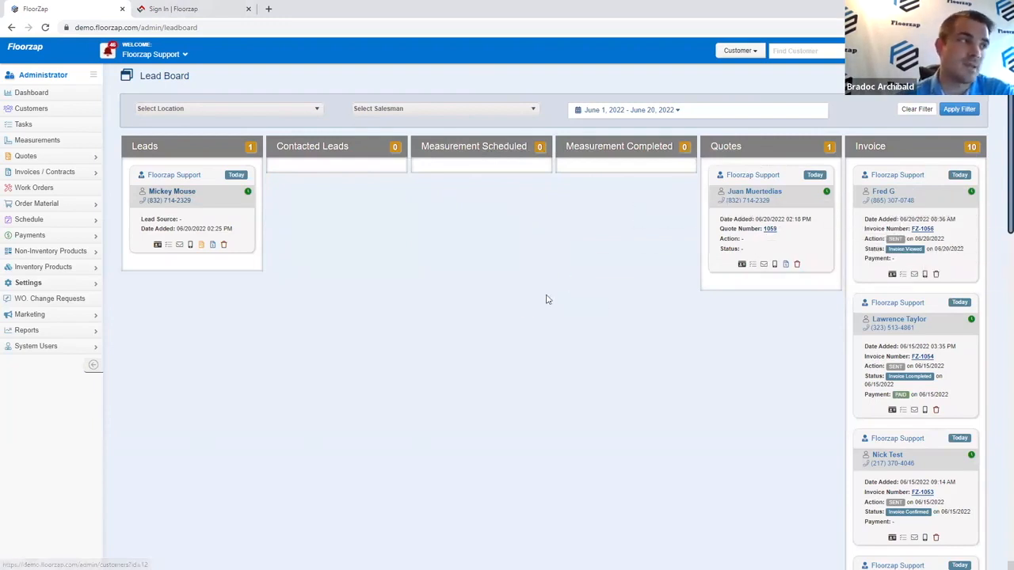
# Step: Log a Phone Call follow-up with status Successful for the lead and save it
pyautogui.click(160, 248)
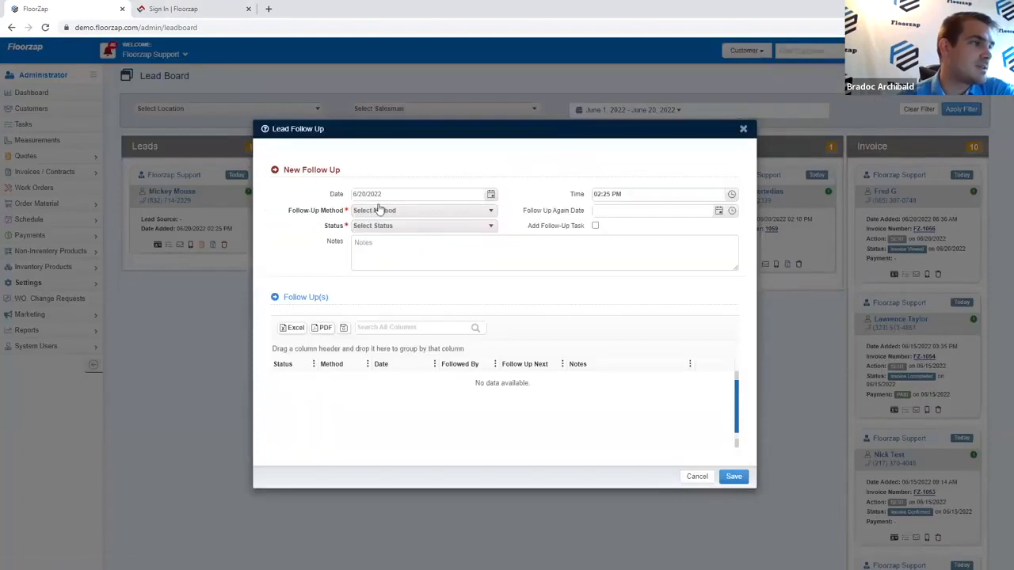
pyautogui.click(375, 210)
pyautogui.click(384, 237)
pyautogui.click(385, 225)
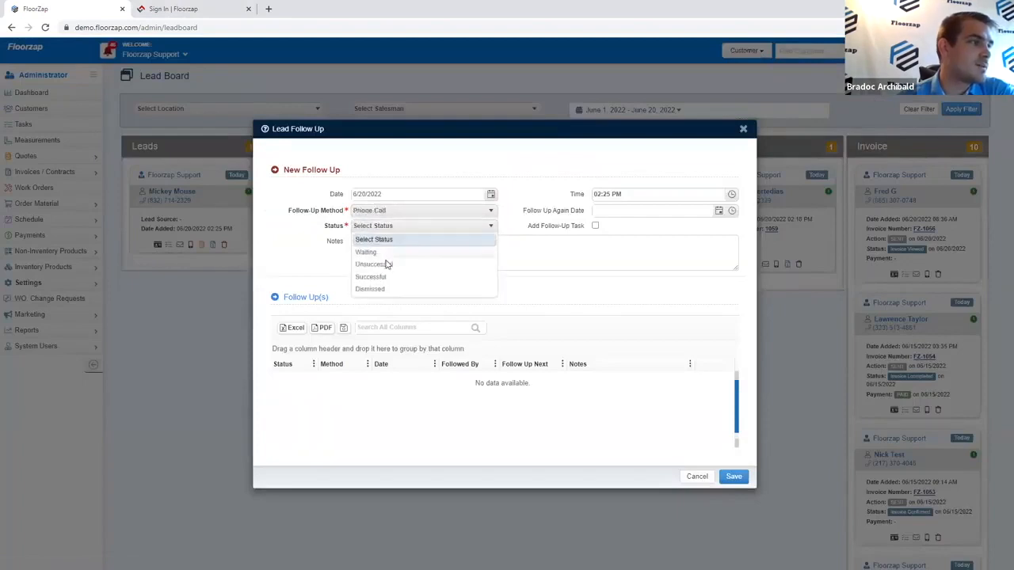
pyautogui.click(388, 277)
pyautogui.click(727, 476)
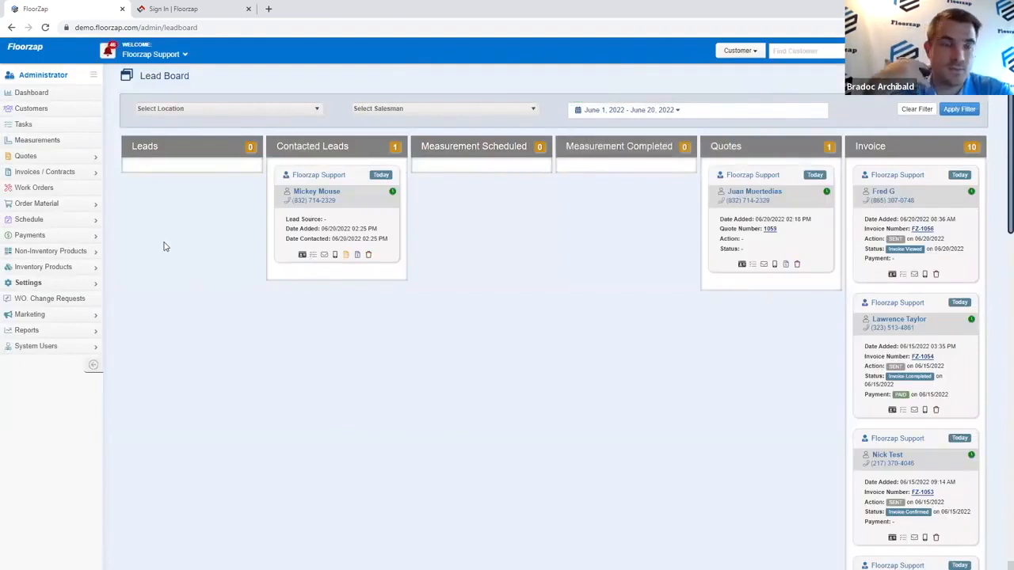
# Step: Create a Measurement task for the lead starting June 20 at 3:30 PM and save it
pyautogui.click(314, 256)
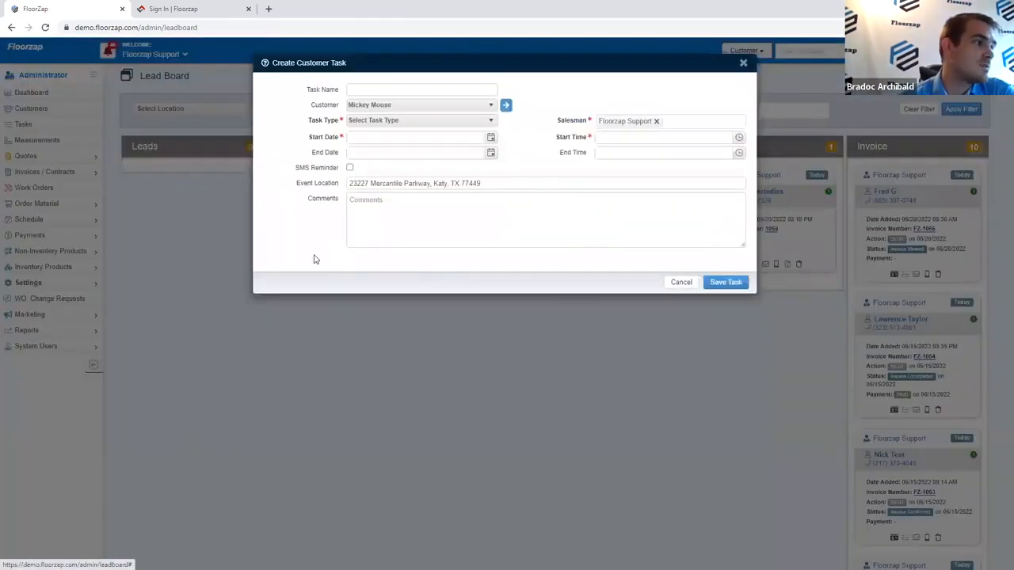
pyautogui.click(401, 255)
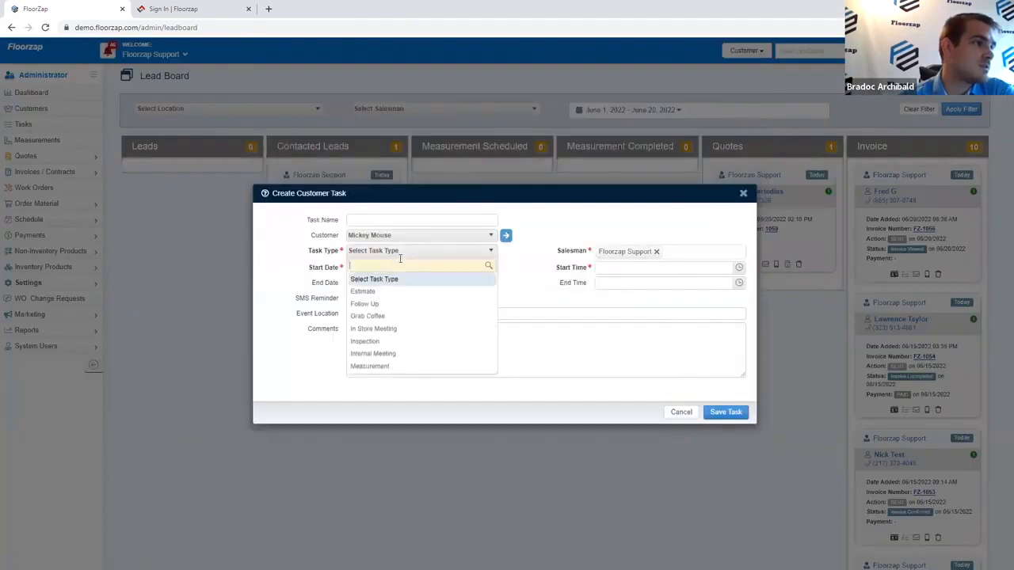
pyautogui.click(396, 367)
pyautogui.click(490, 269)
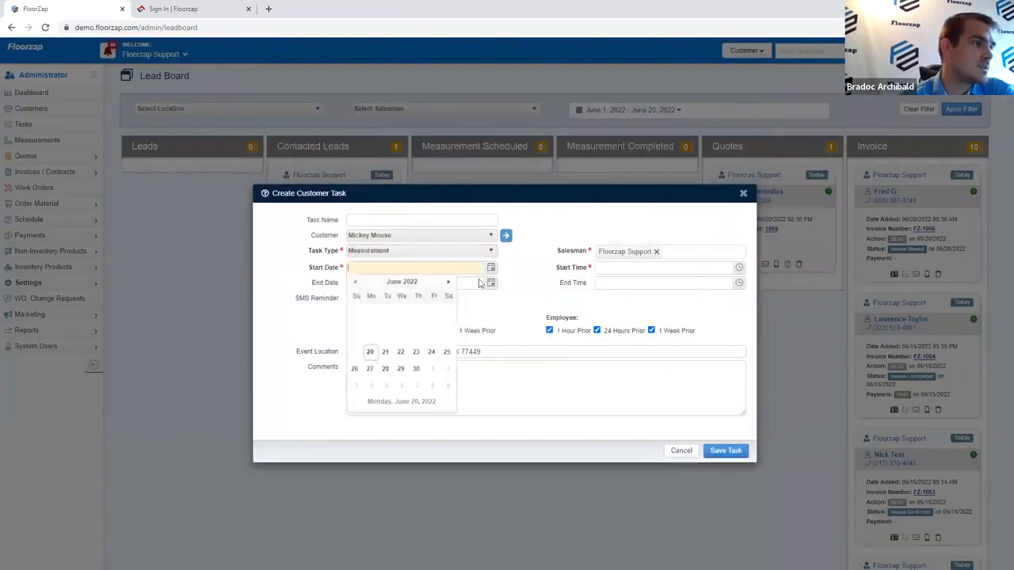
pyautogui.click(369, 353)
pyautogui.click(741, 269)
pyautogui.scroll(-10, 661, 340)
pyautogui.click(657, 314)
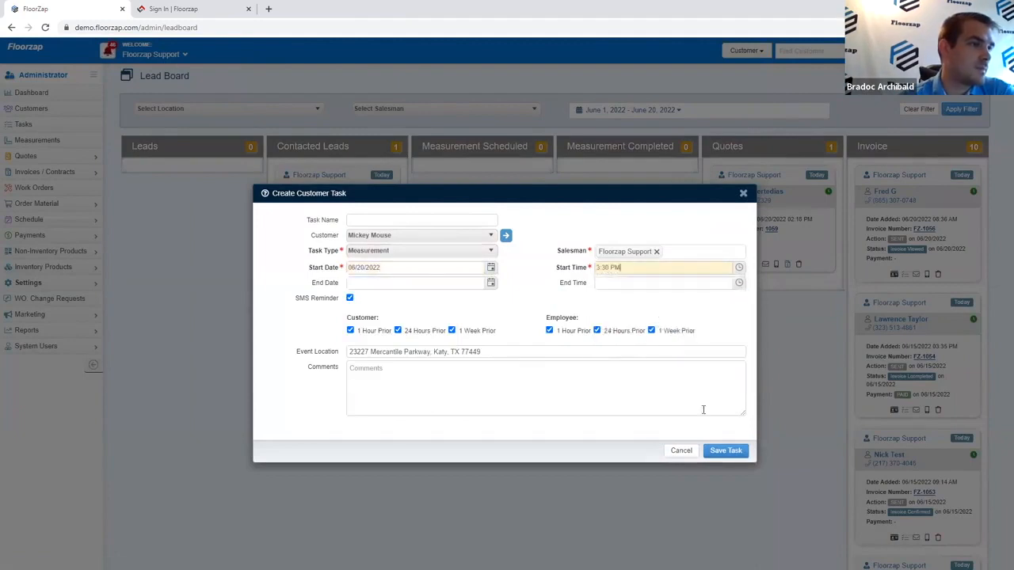
pyautogui.click(724, 451)
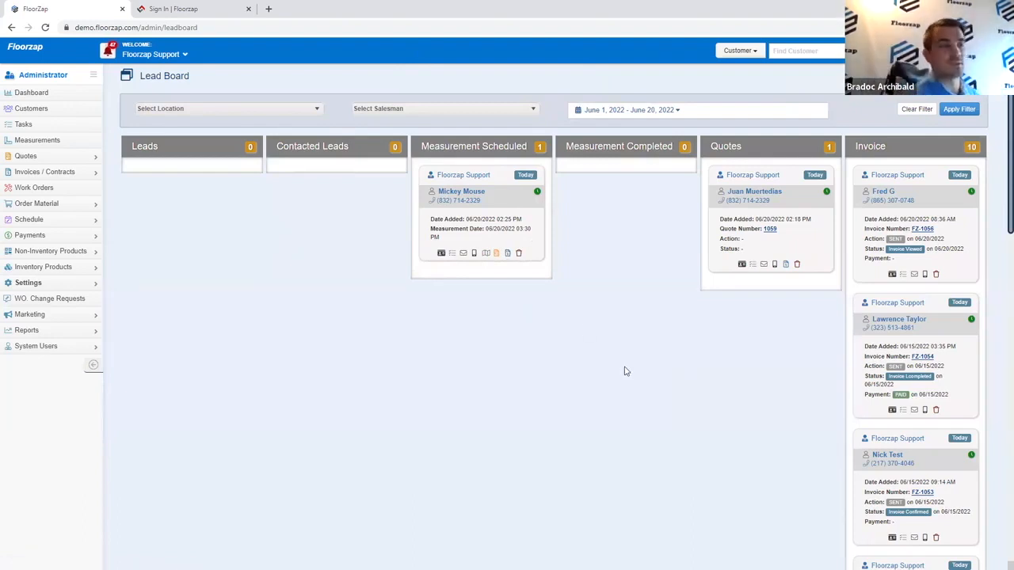
# Step: Highlight details on the lead card now under Measurement Scheduled
pyautogui.moveTo(506, 174)
pyautogui.mouseDown()
pyautogui.moveTo(541, 179)
pyautogui.moveTo(519, 177)
pyautogui.mouseUp()
pyautogui.click(538, 177)
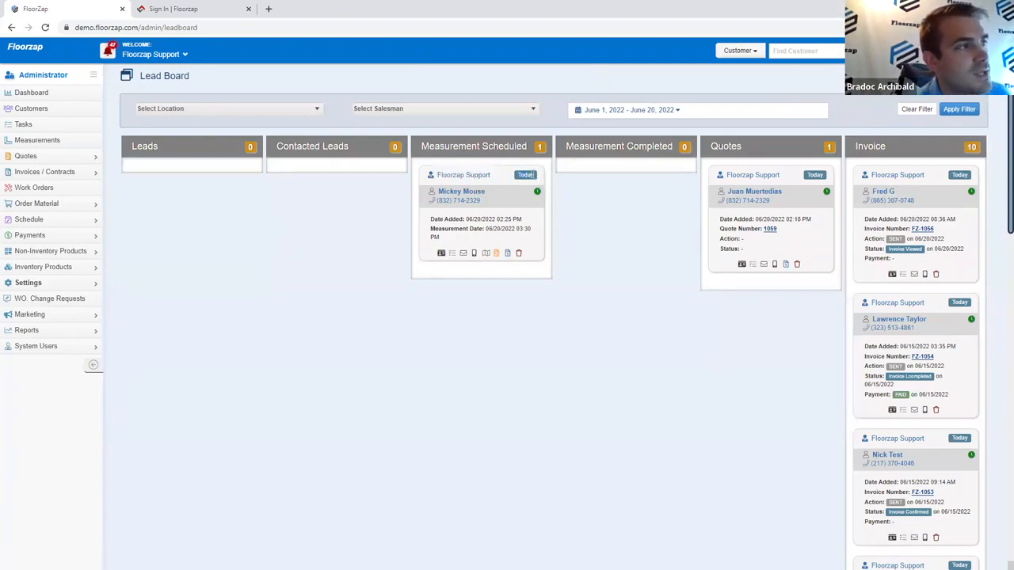
pyautogui.moveTo(523, 174); pyautogui.dragTo(538, 181)
pyautogui.click(538, 181)
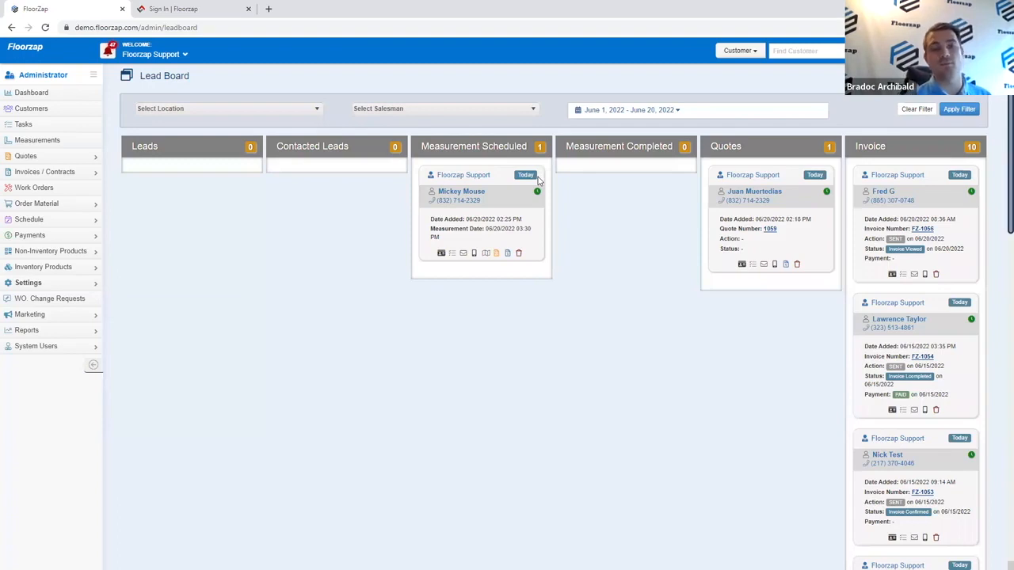
# Step: Set the Lead Board date range to Last 12 Months and scroll through the cards
pyautogui.click(606, 110)
pyautogui.click(612, 258)
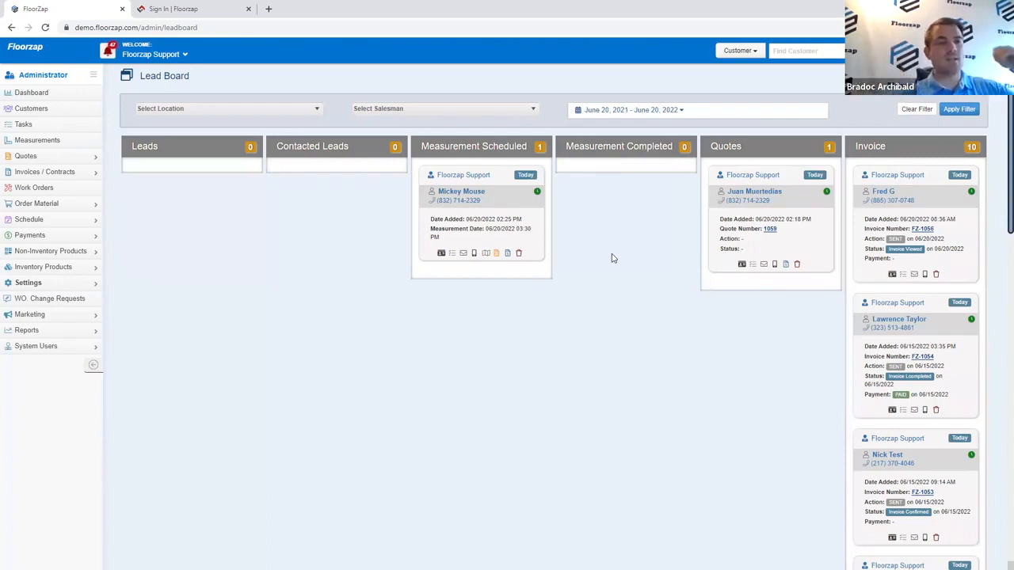
pyautogui.scroll(-8, 943, 273)
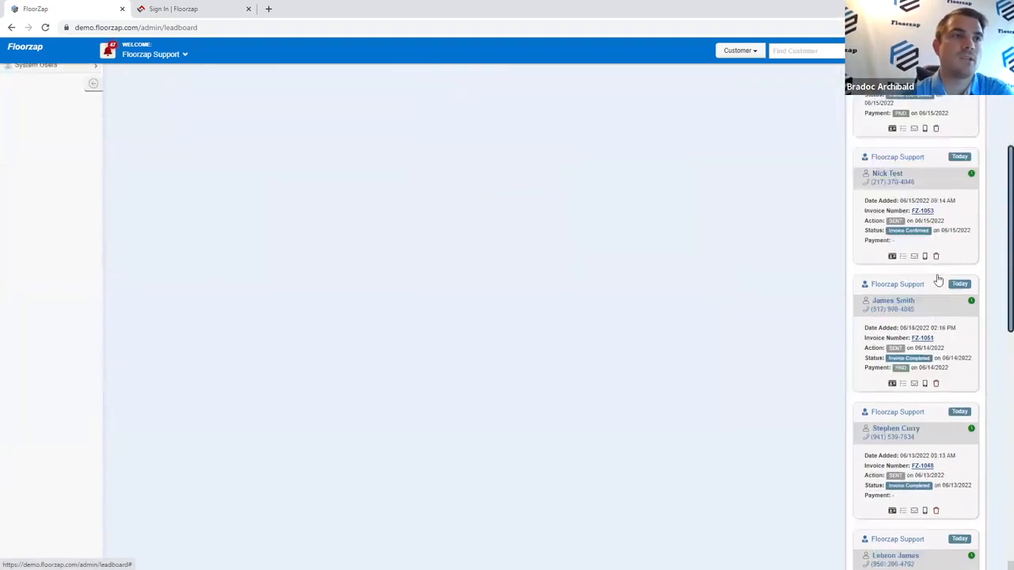
pyautogui.scroll(-2, 937, 281)
pyautogui.scroll(3, 938, 280)
pyautogui.scroll(-1, 938, 280)
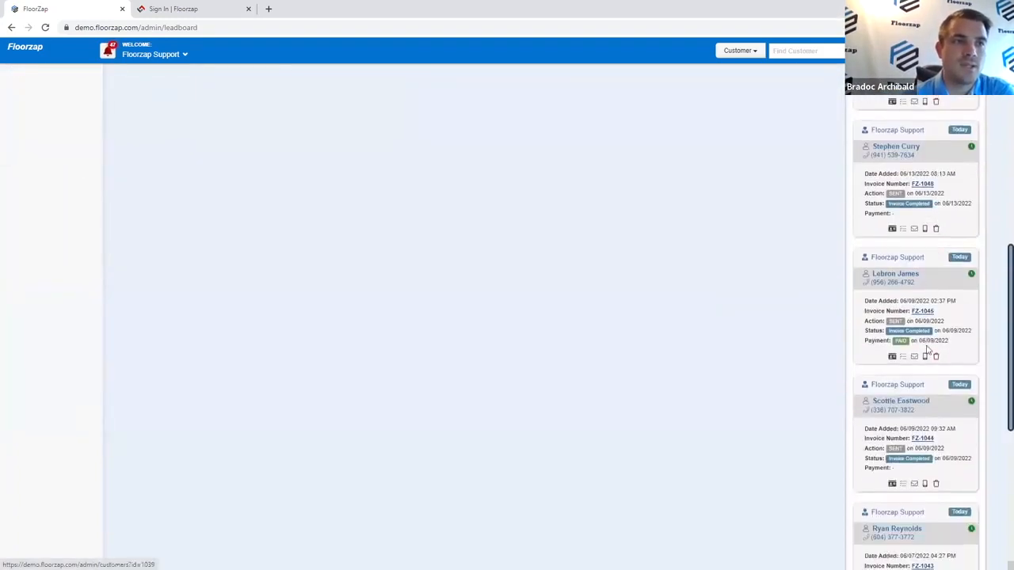
# Step: Dismiss two invoice cards from the Invoice column, confirming each with OK
pyautogui.click(936, 357)
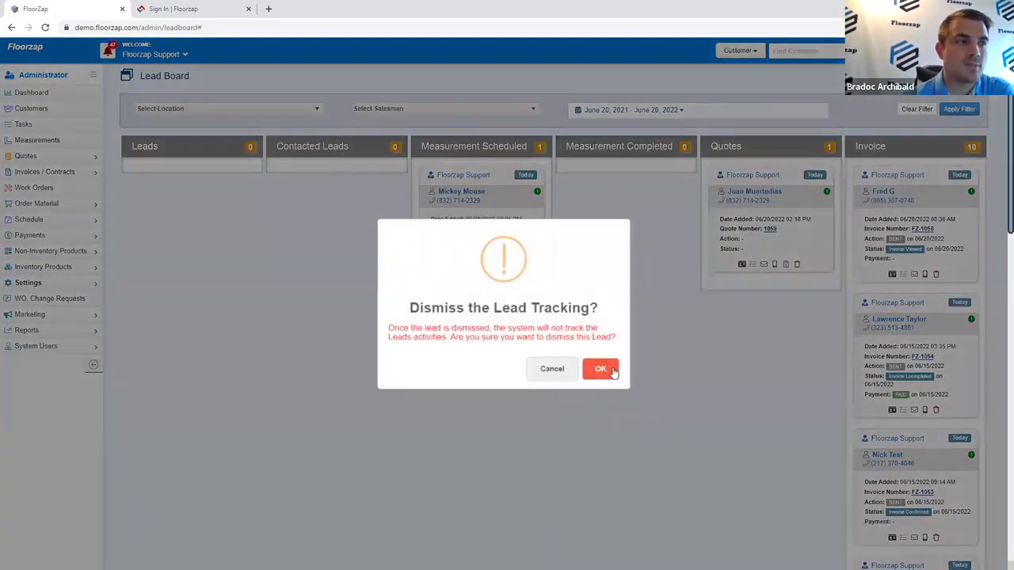
pyautogui.click(601, 368)
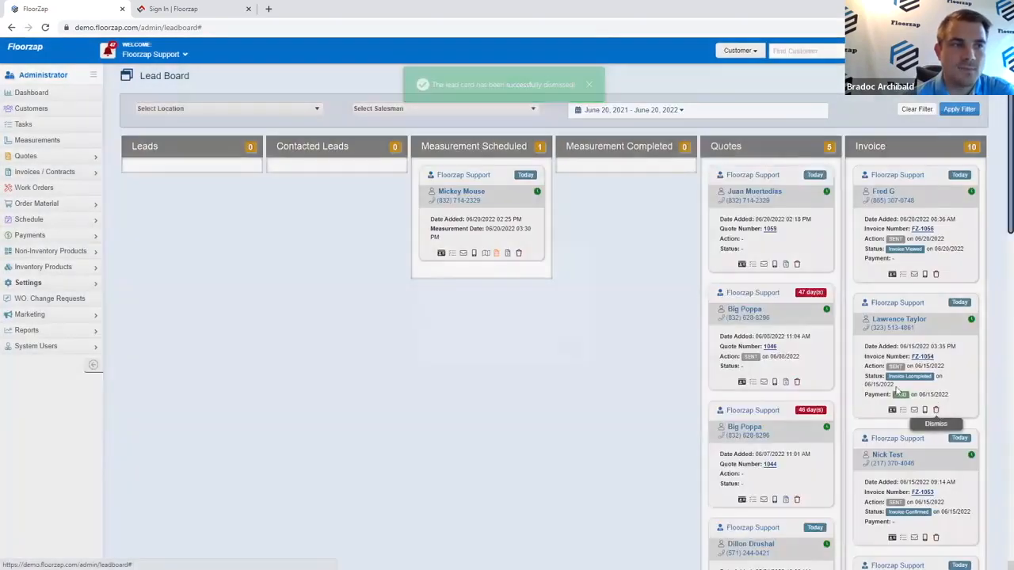
pyautogui.click(936, 409)
pyautogui.click(608, 369)
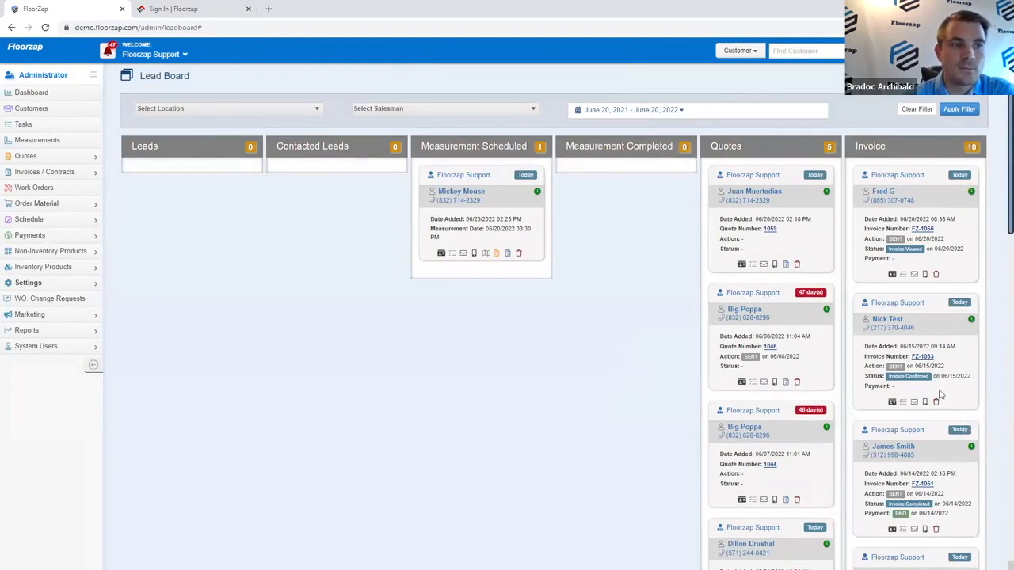
# Step: Delete the bottom card in the Invoice column and confirm with OK
pyautogui.scroll(-8, 939, 394)
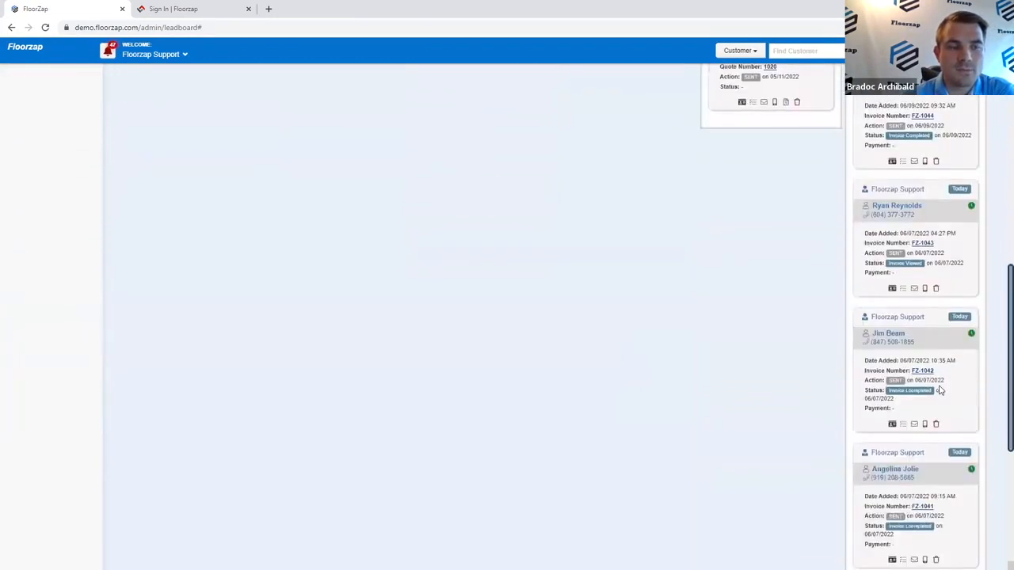
pyautogui.scroll(8, 939, 391)
pyautogui.scroll(-12, 939, 391)
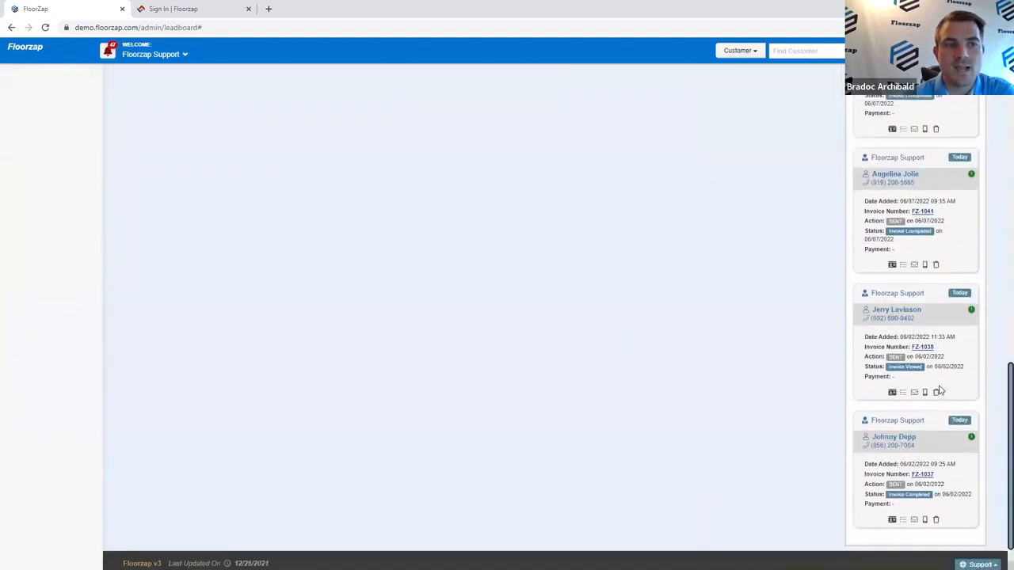
pyautogui.click(935, 520)
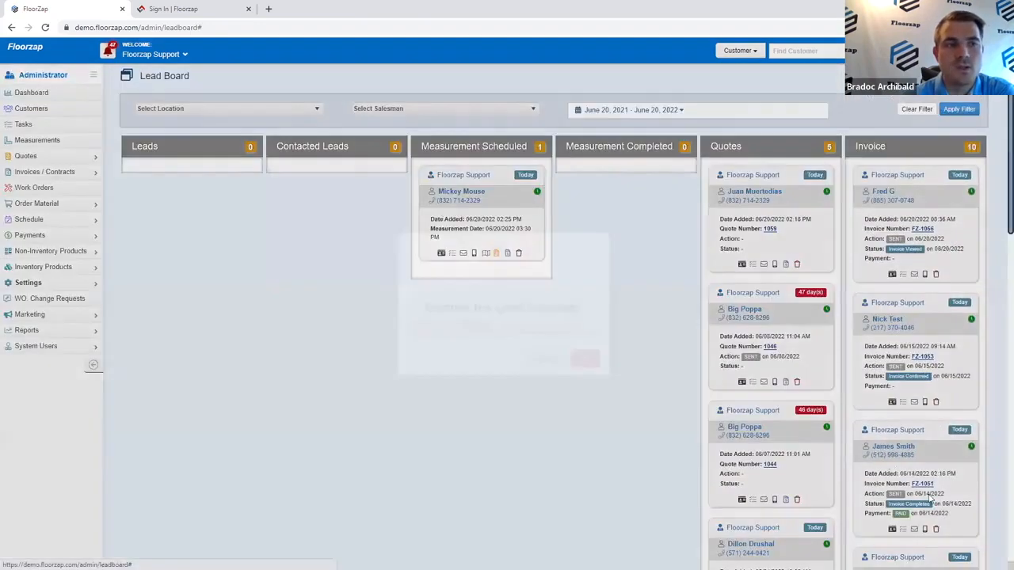
pyautogui.click(605, 374)
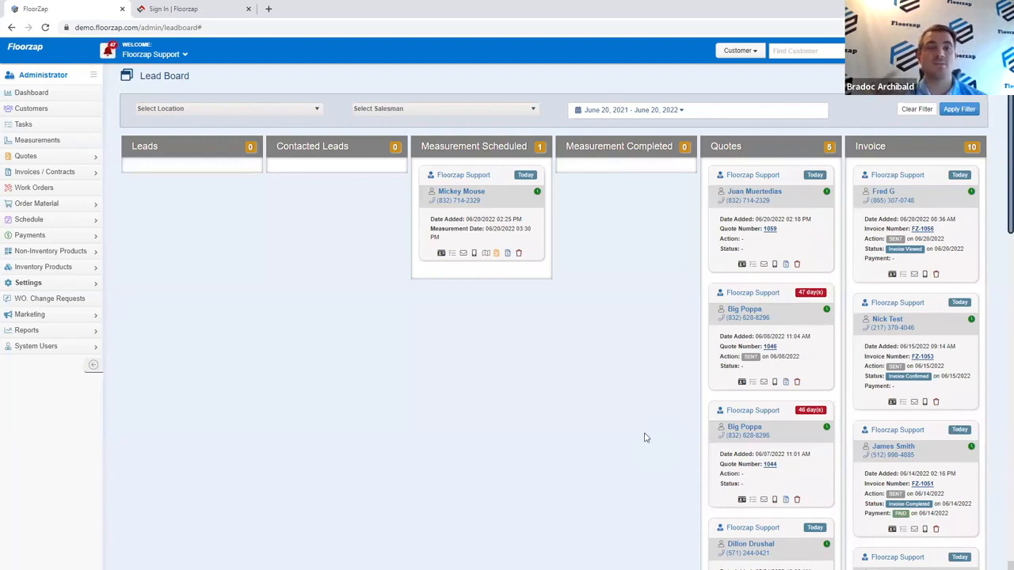
# Step: Check the Location and Salesman filter choices, leaving both filters unchanged
pyautogui.click(242, 112)
pyautogui.click(412, 112)
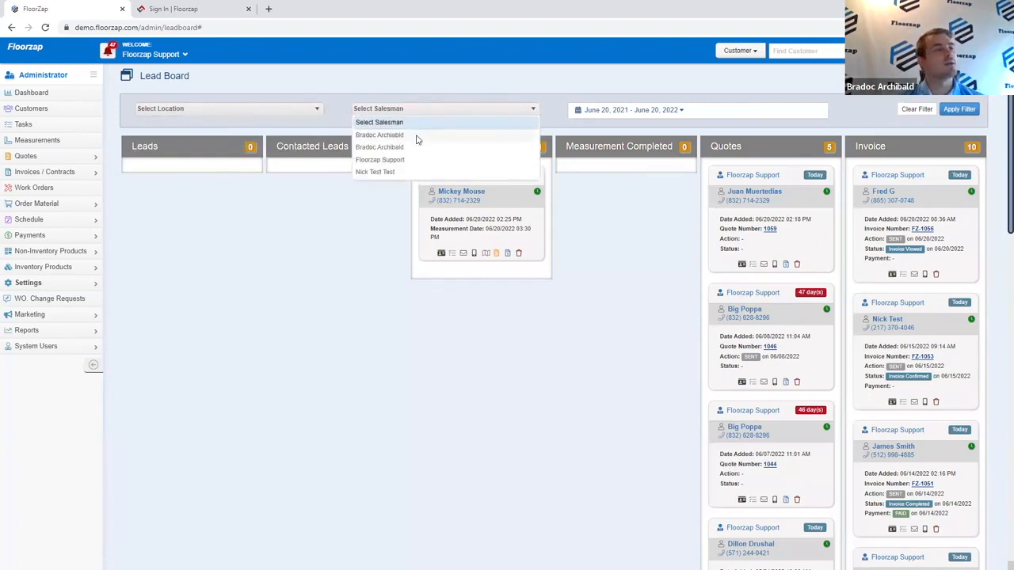
pyautogui.click(422, 93)
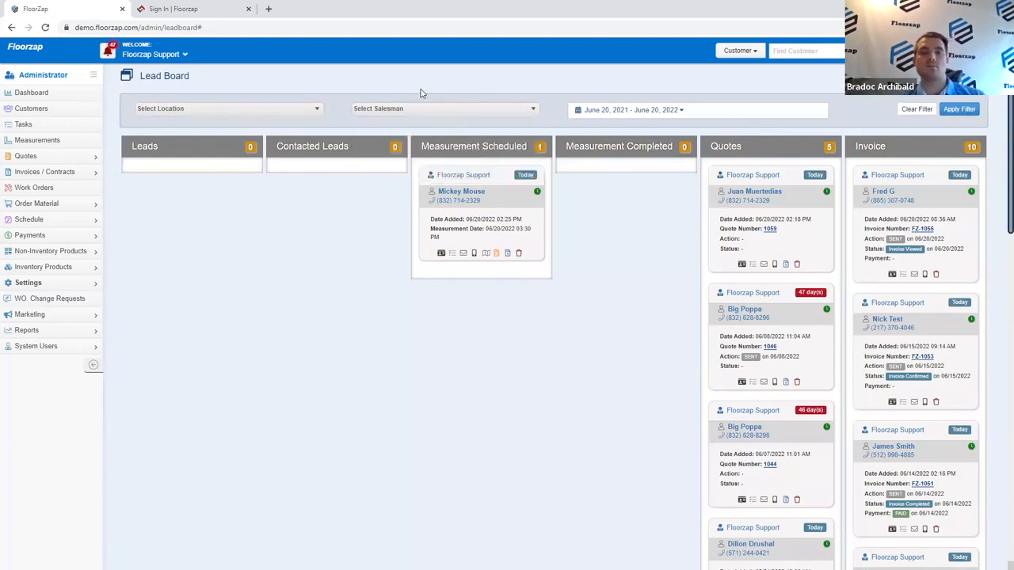
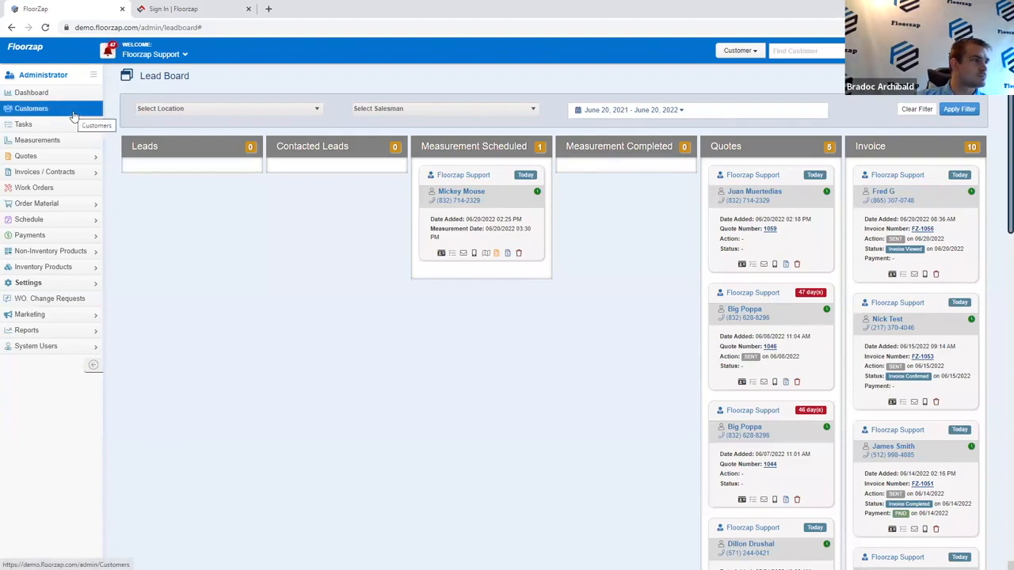
# Step: Open the Marketing Follow Up list and show the Quotes follow-ups
pyautogui.click(87, 316)
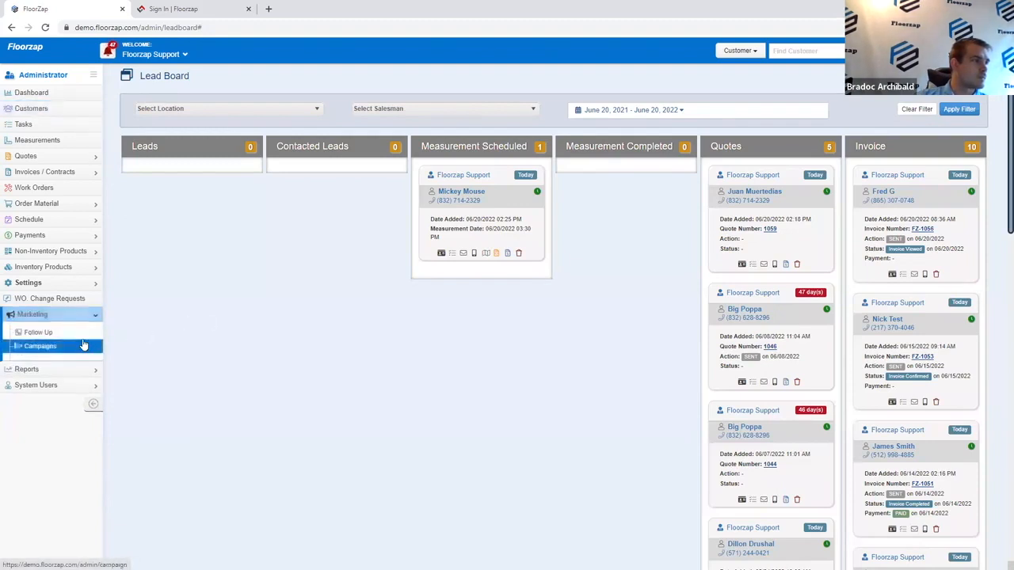
pyautogui.click(84, 333)
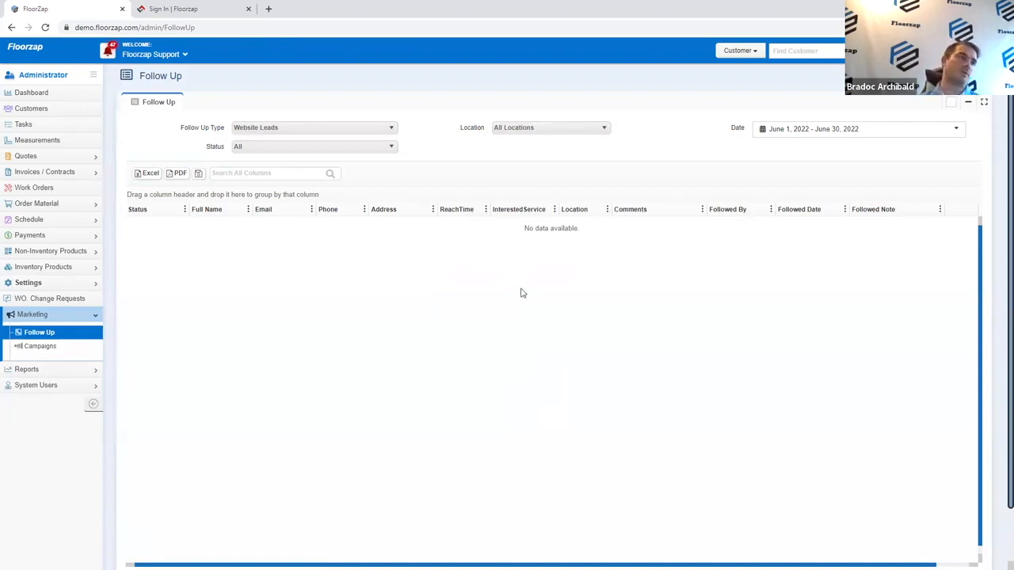
pyautogui.click(307, 129)
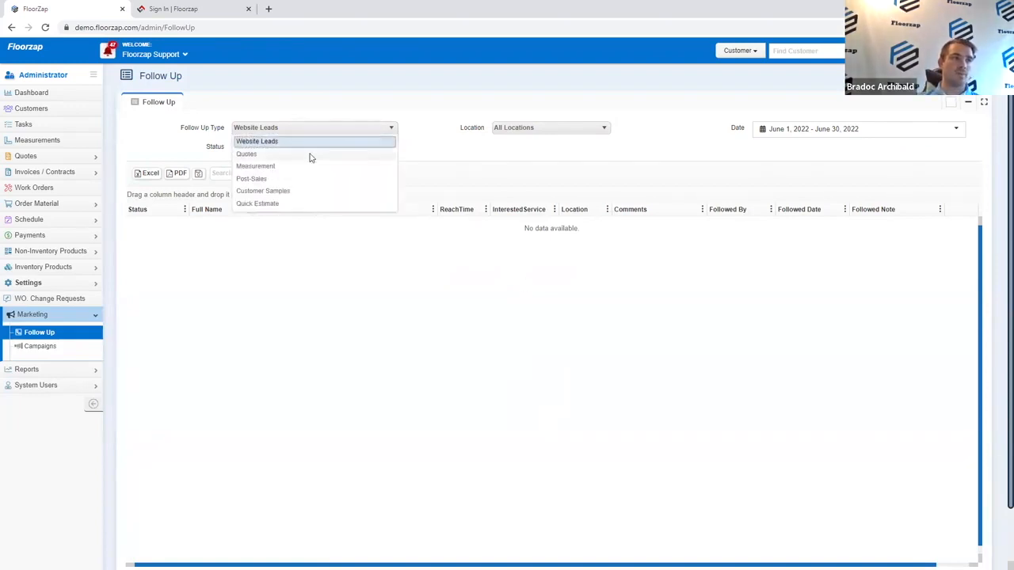
pyautogui.click(310, 156)
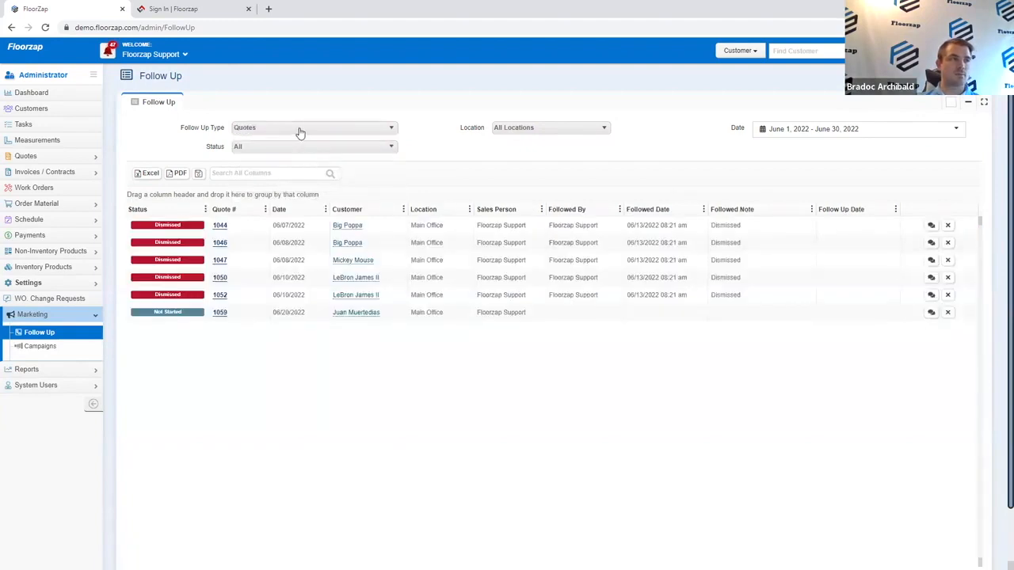
# Step: Browse the Measurement, Post-Sales, Customer Samples, Quick Estimate and Website Leads follow-ups, then return to Quotes
pyautogui.click(296, 130)
pyautogui.click(293, 167)
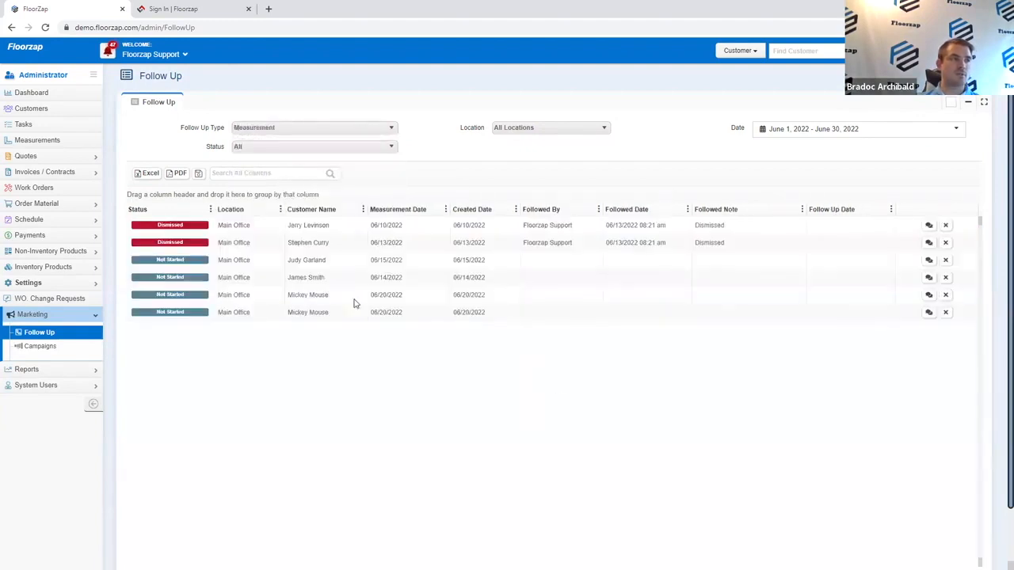
pyautogui.click(302, 129)
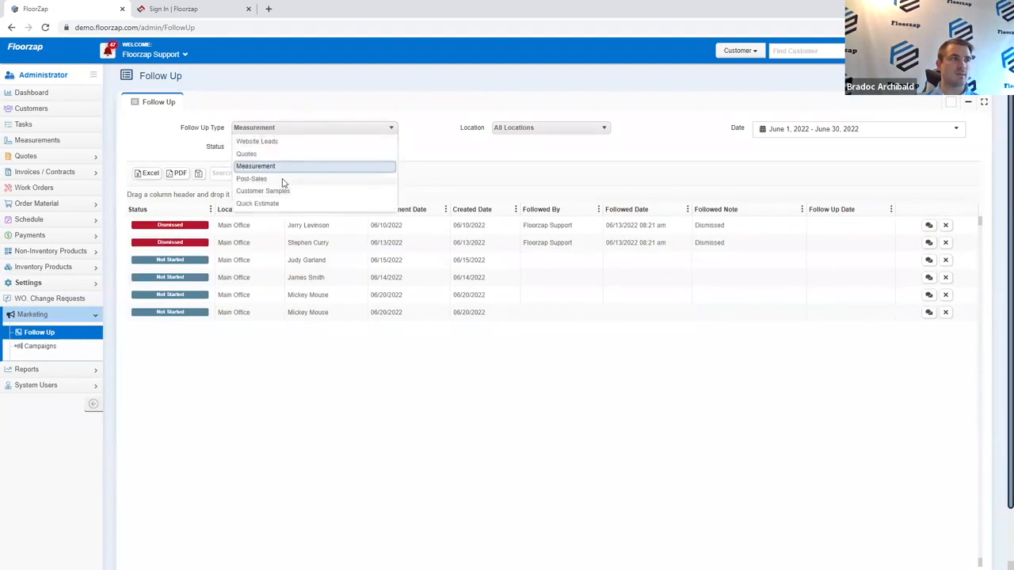
pyautogui.click(285, 182)
pyautogui.click(290, 129)
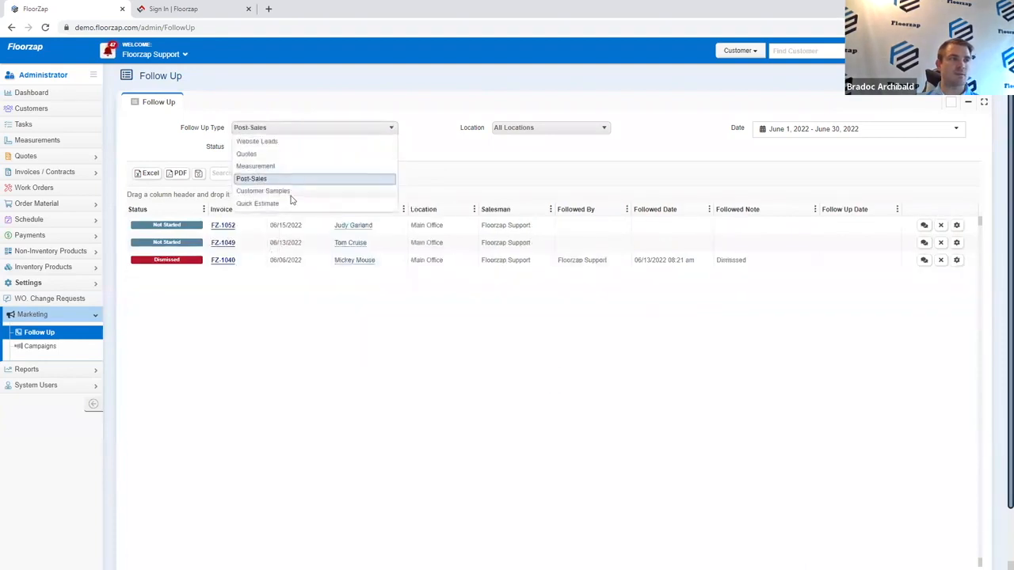
pyautogui.click(290, 193)
pyautogui.click(290, 129)
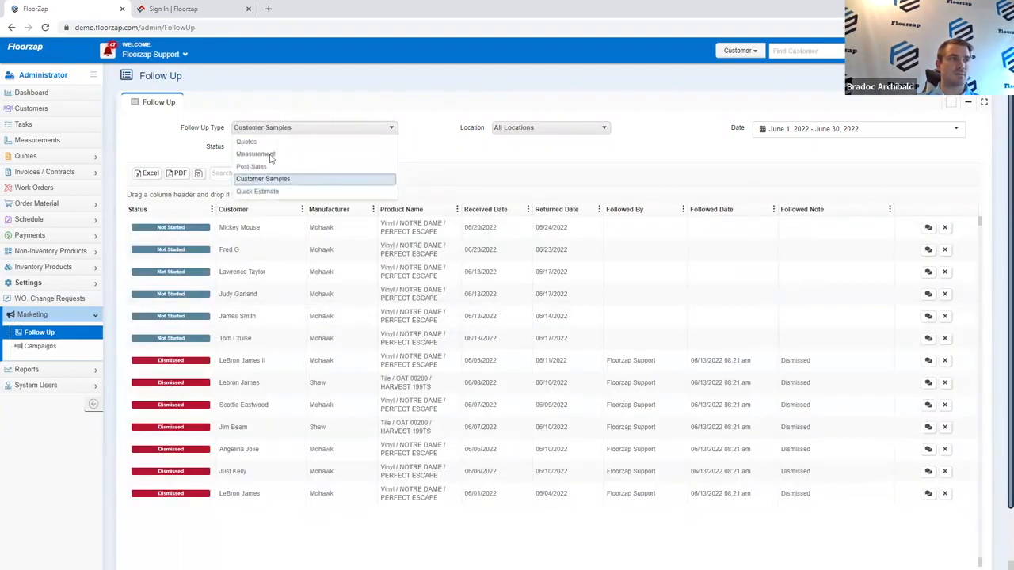
pyautogui.click(262, 204)
pyautogui.click(279, 131)
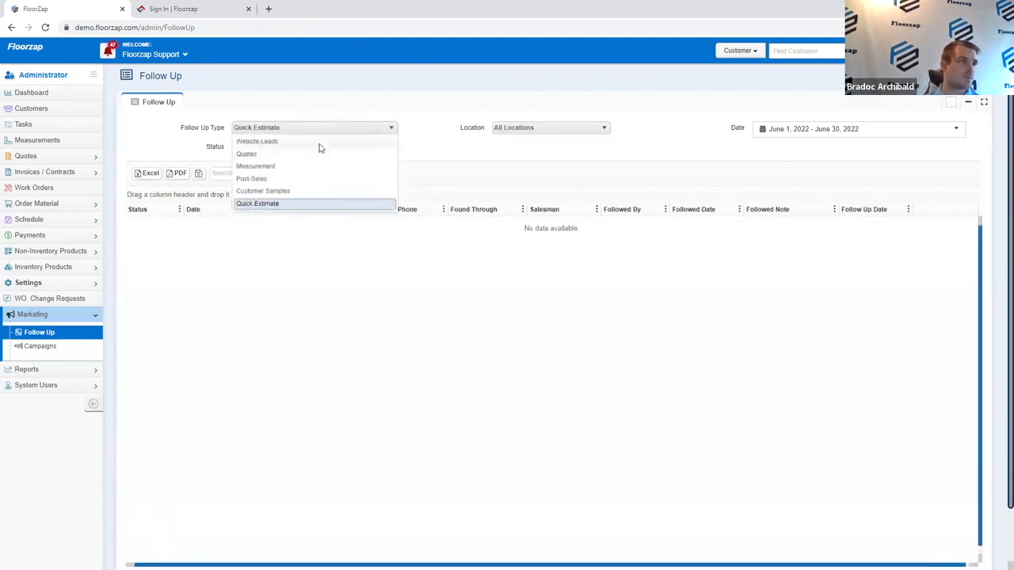
pyautogui.click(319, 142)
pyautogui.click(317, 129)
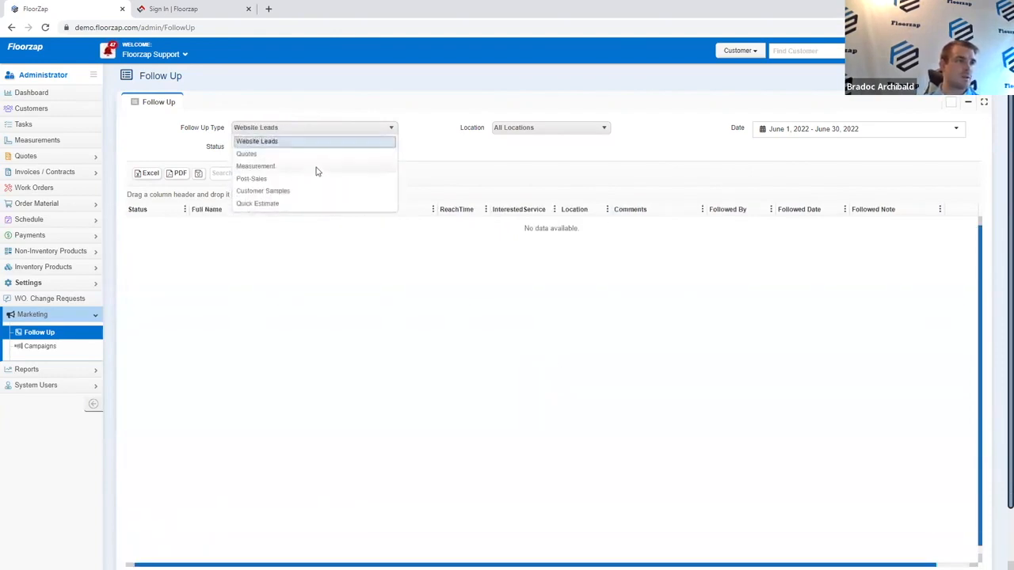
pyautogui.click(315, 155)
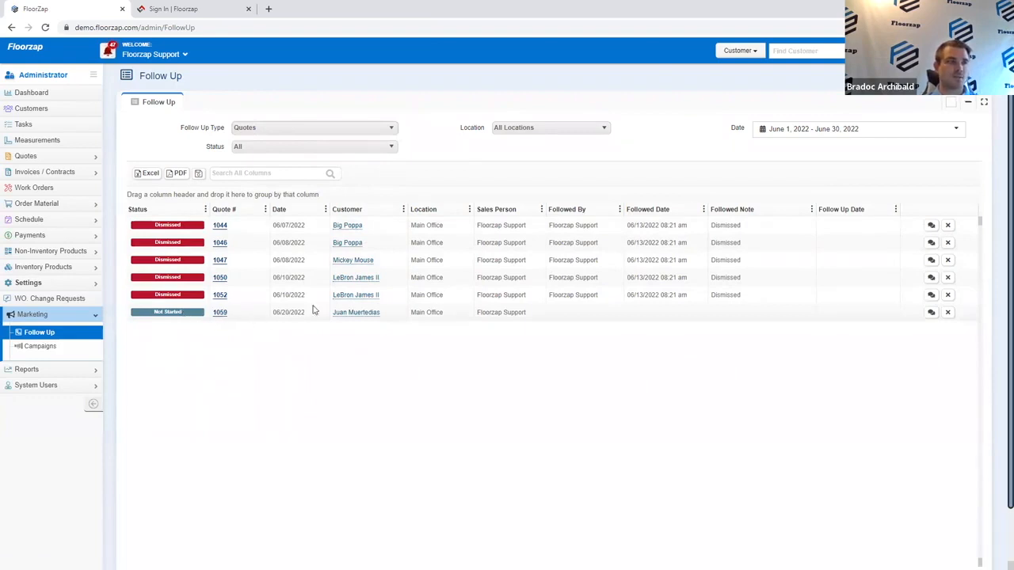
# Step: Check the reminders in the notifications panel, then close it
pyautogui.click(109, 52)
pyautogui.click(178, 78)
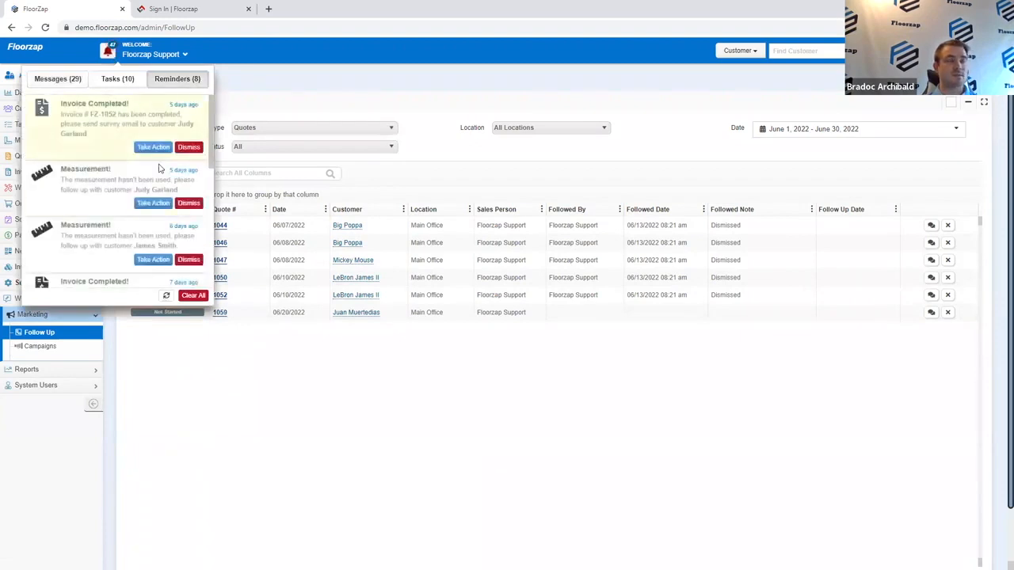
pyautogui.click(293, 101)
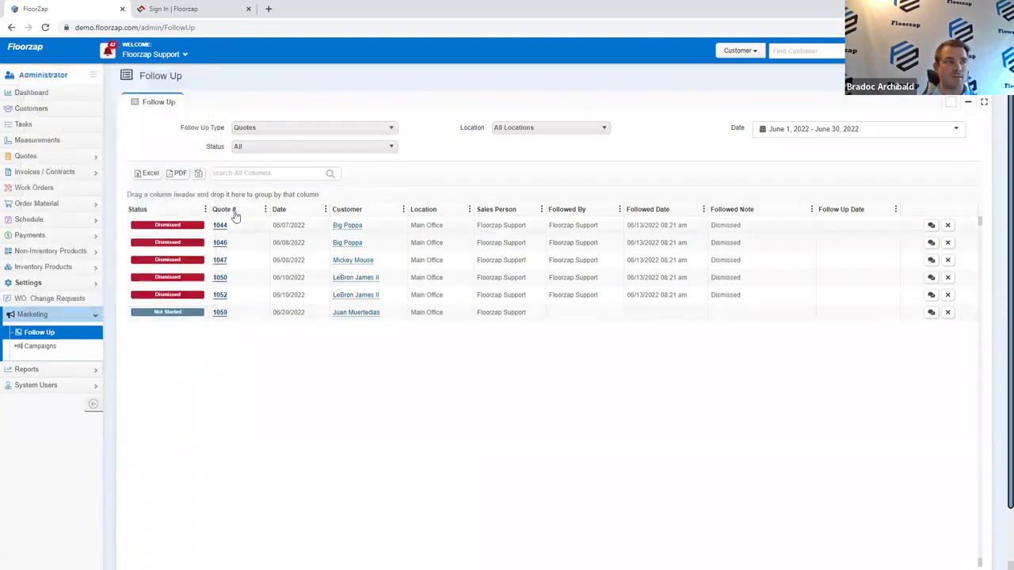
# Step: Compare the Measurement, Post-Sales and Website Leads follow-ups, ending on Measurement
pyautogui.click(343, 130)
pyautogui.click(343, 169)
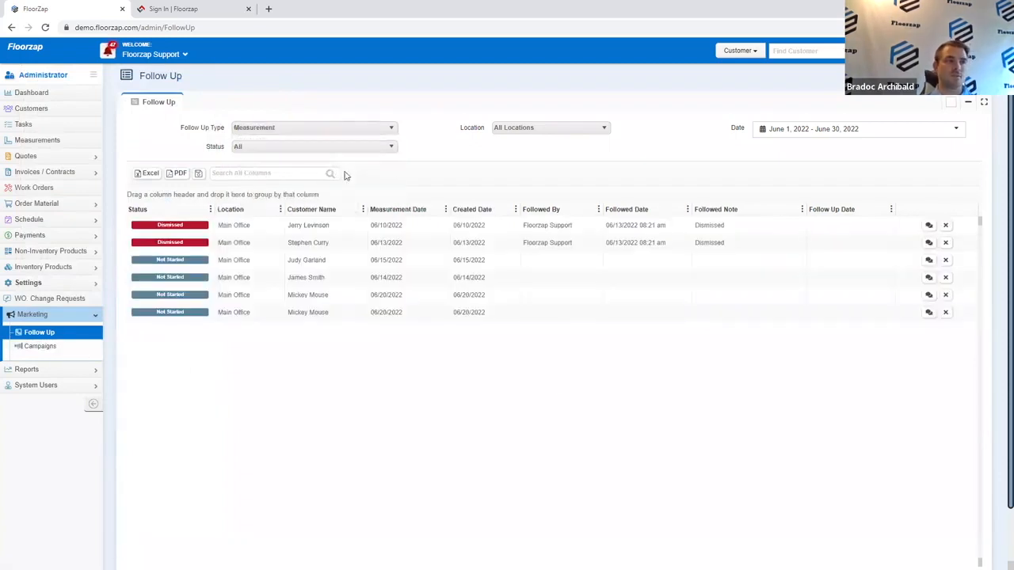
pyautogui.click(260, 130)
pyautogui.click(256, 181)
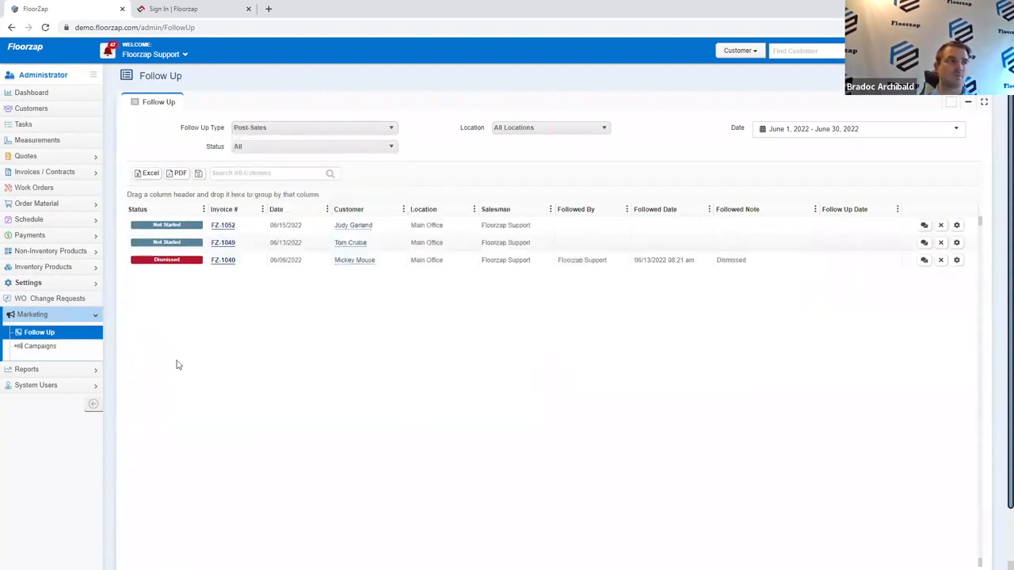
pyautogui.click(267, 130)
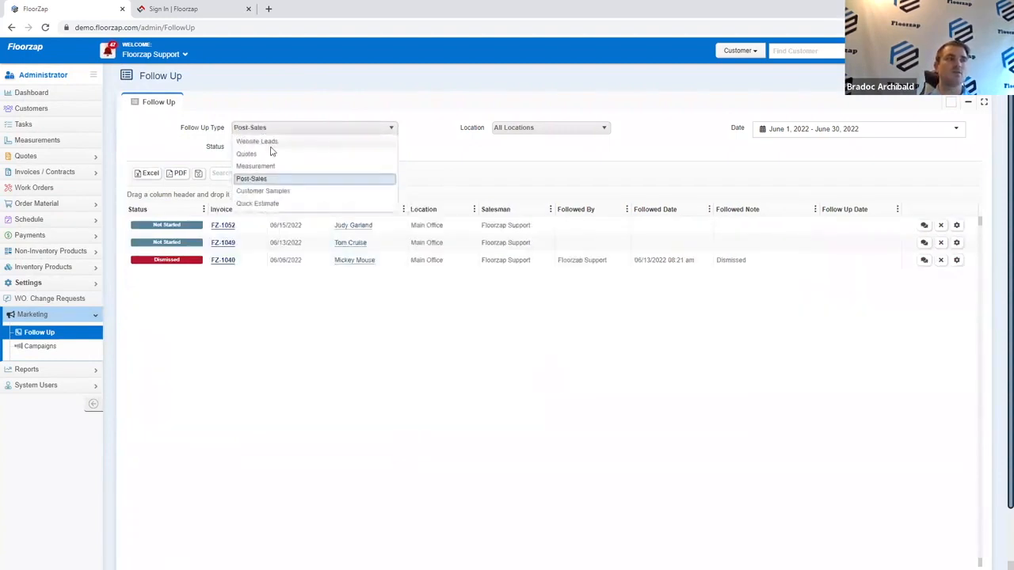
pyautogui.click(270, 142)
pyautogui.click(277, 131)
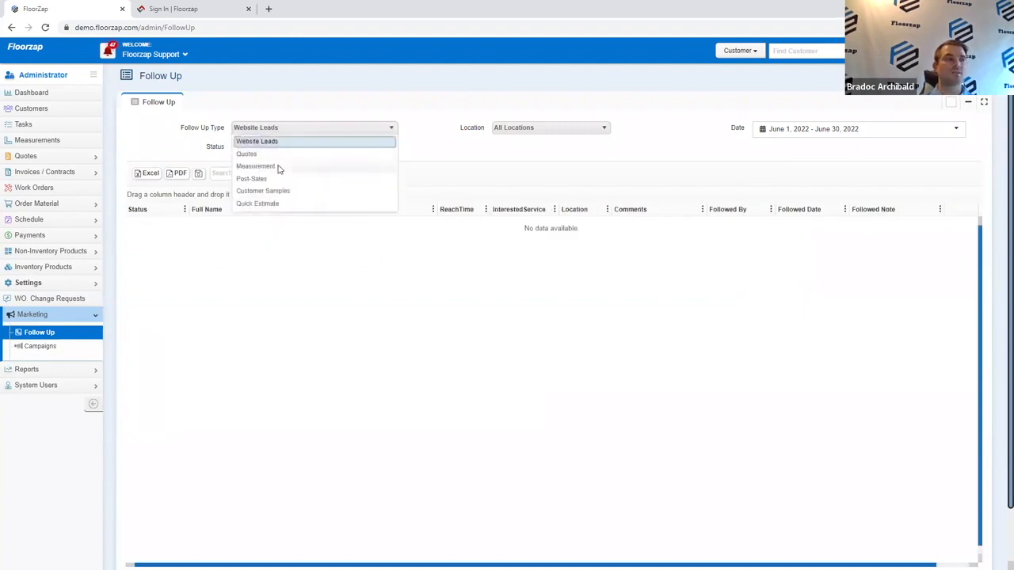
pyautogui.click(278, 167)
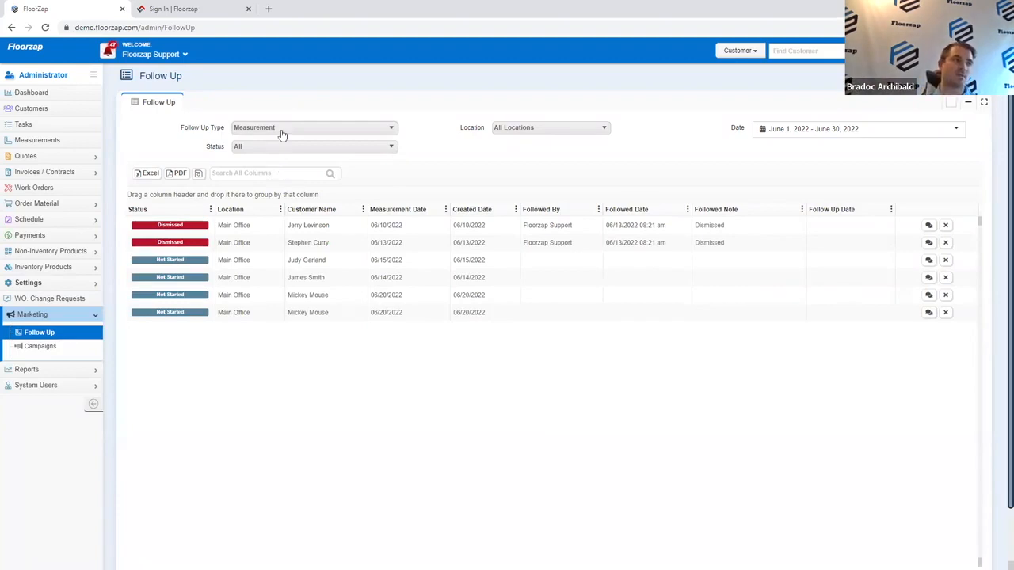
# Step: Switch the follow-up type through Quotes, Post-Sales and Customer Samples
pyautogui.tripleClick(328, 136)
pyautogui.click(330, 136)
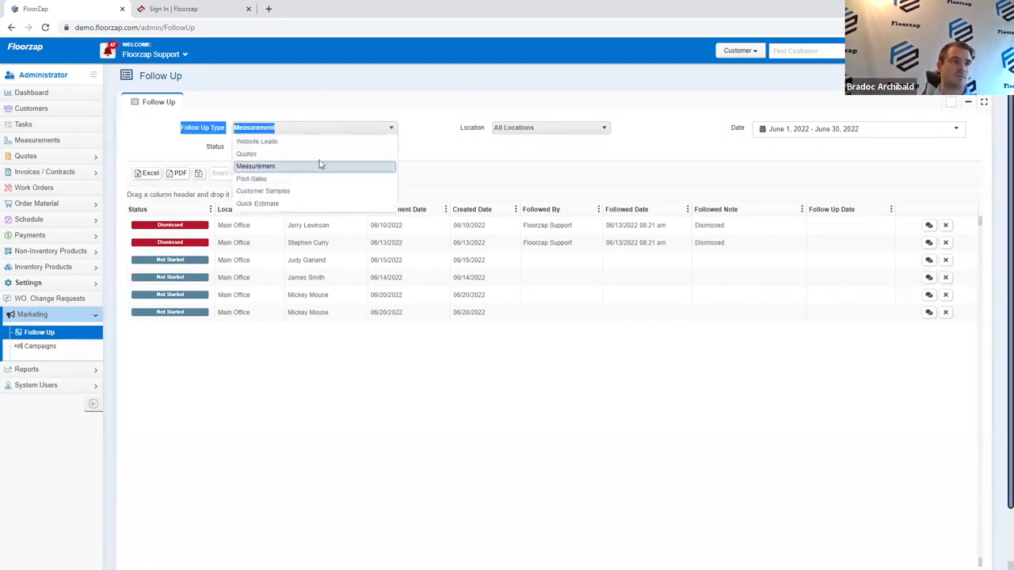
pyautogui.click(306, 155)
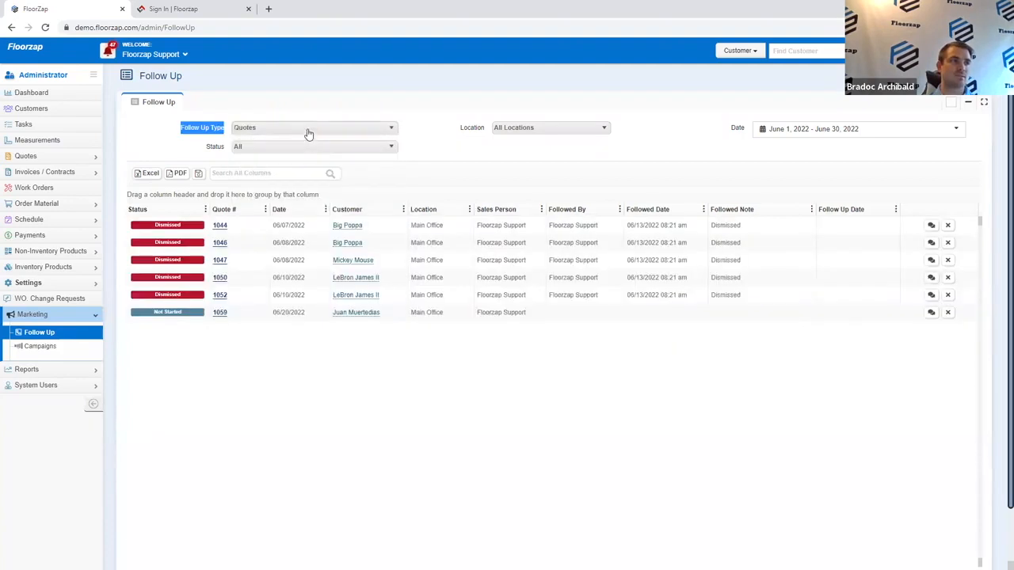
pyautogui.click(308, 133)
pyautogui.click(311, 179)
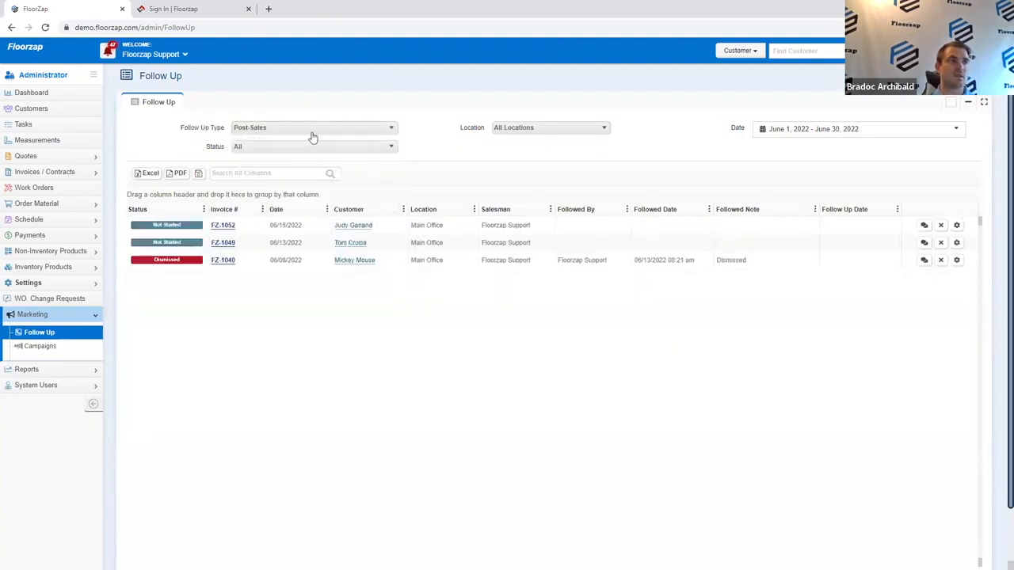
pyautogui.click(312, 134)
pyautogui.click(306, 193)
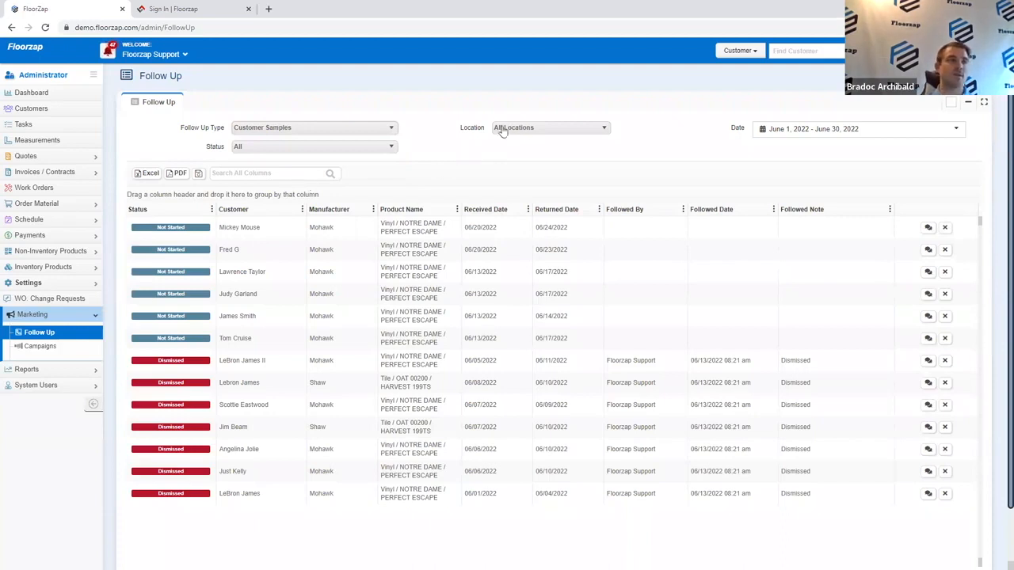
# Step: Leave the status filter at All, then view the Website Leads and Measurement follow-ups
pyautogui.click(366, 147)
pyautogui.click(367, 147)
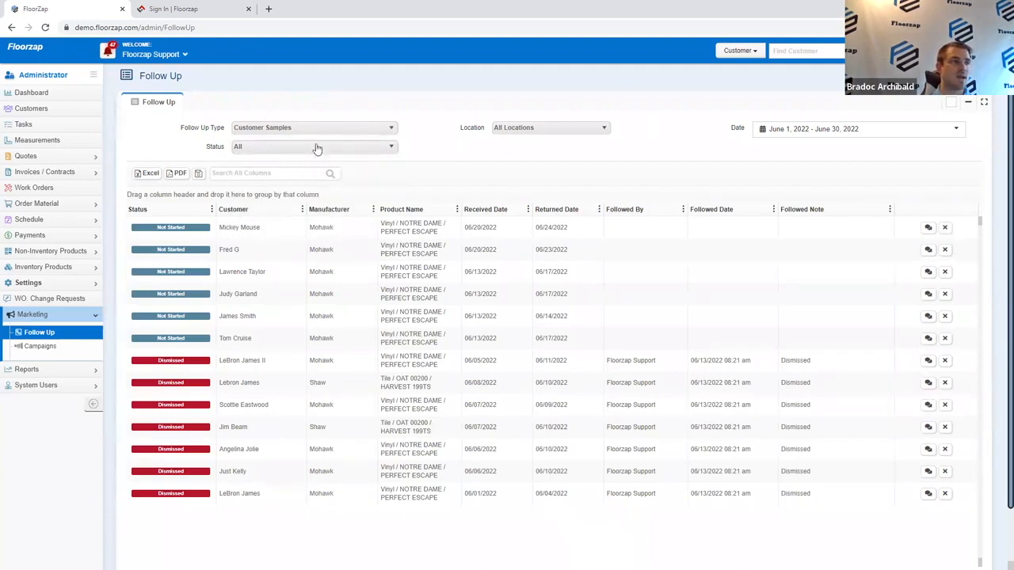
pyautogui.click(36, 333)
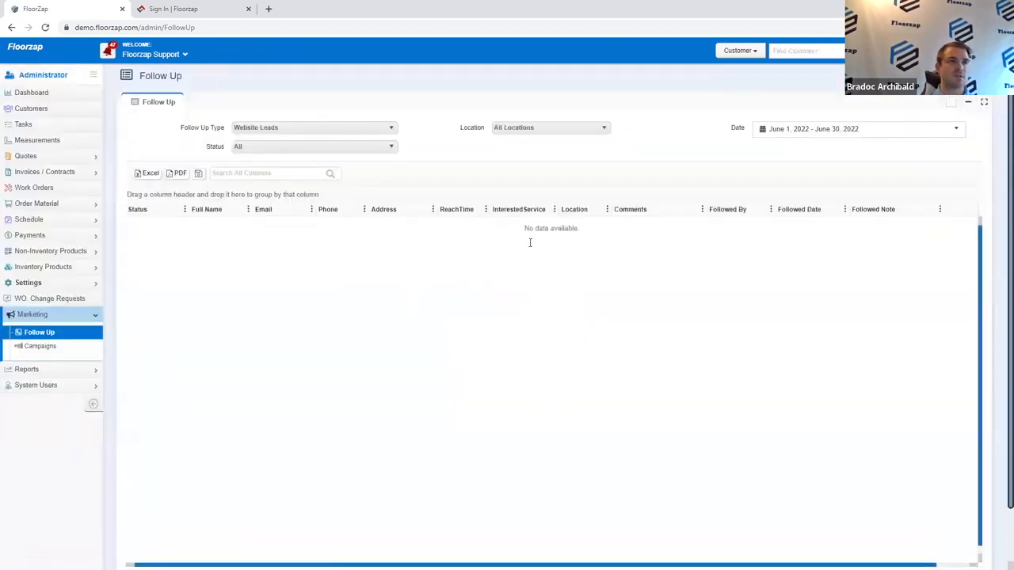
pyautogui.click(317, 130)
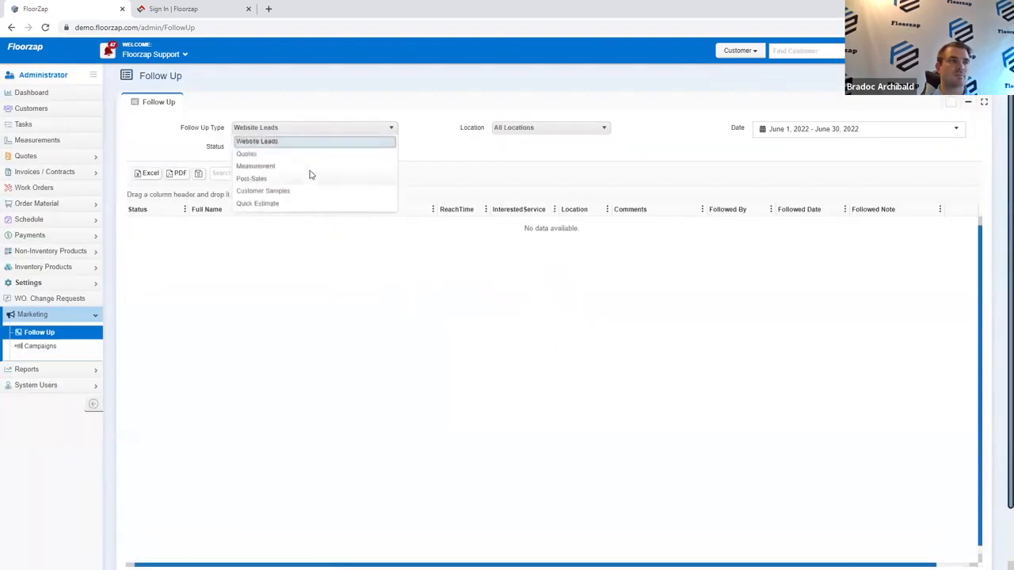
pyautogui.click(326, 162)
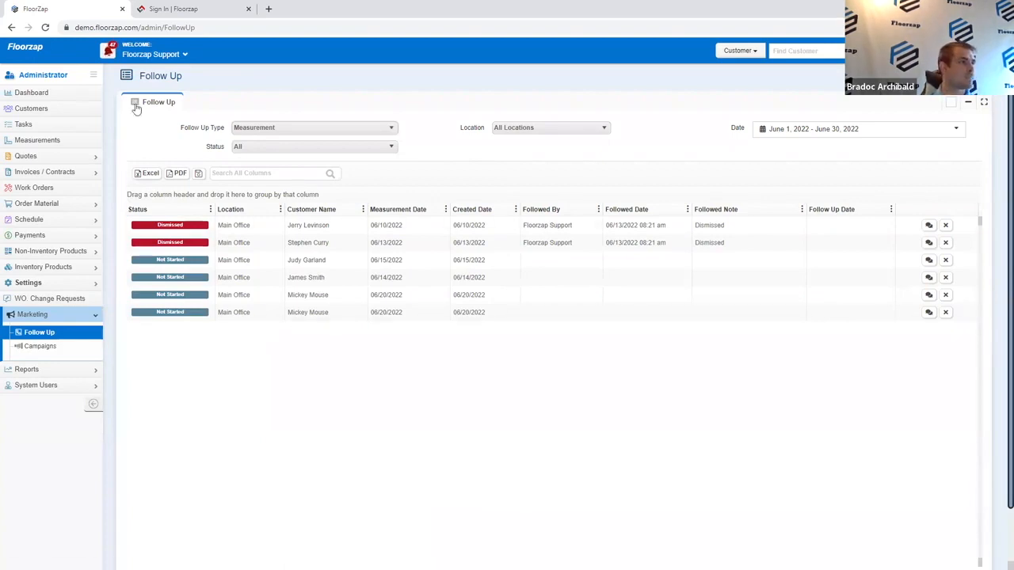
# Step: Open the bell's notifications panel over the Measurement follow-ups list
pyautogui.click(107, 54)
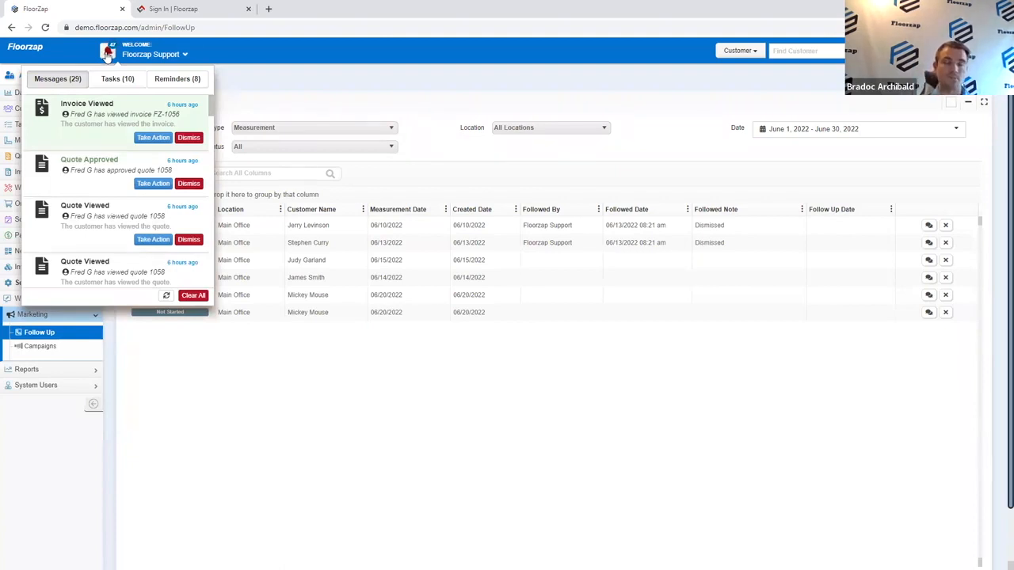
# Step: Scroll through the notification Messages list
pyautogui.scroll(-5, 111, 207)
pyautogui.scroll(-8, 111, 208)
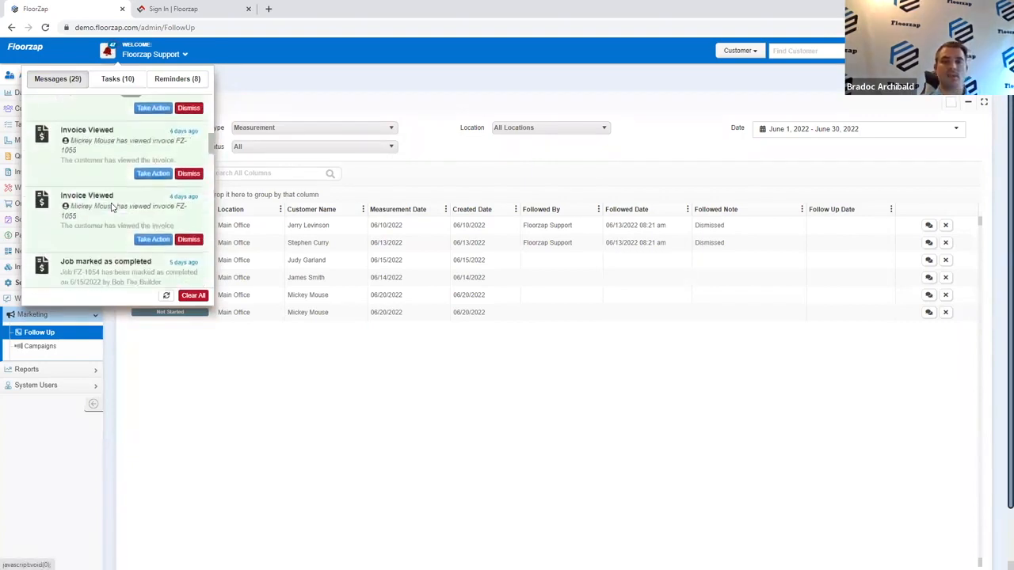
pyautogui.scroll(10, 111, 208)
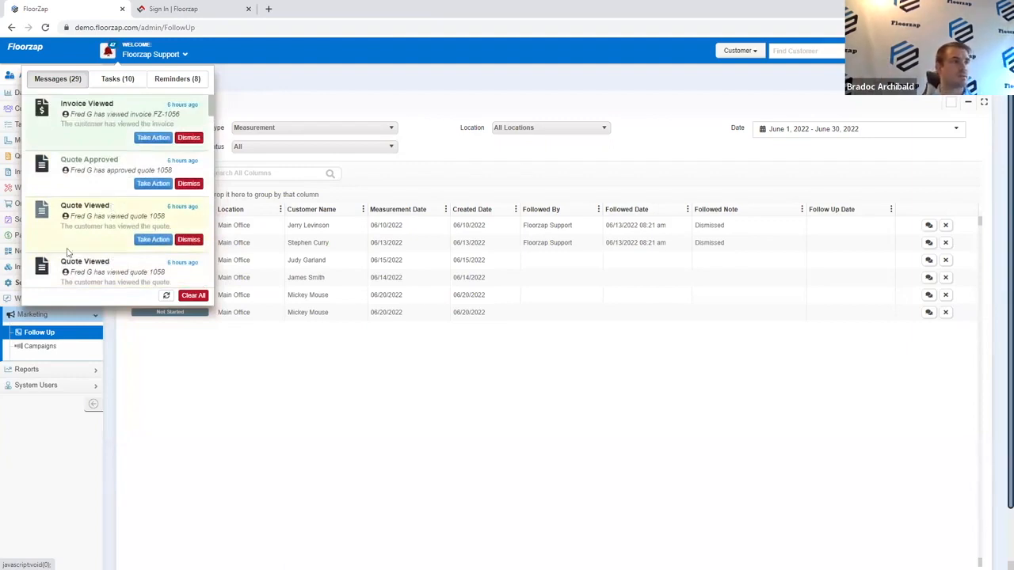
pyautogui.scroll(-10, 111, 231)
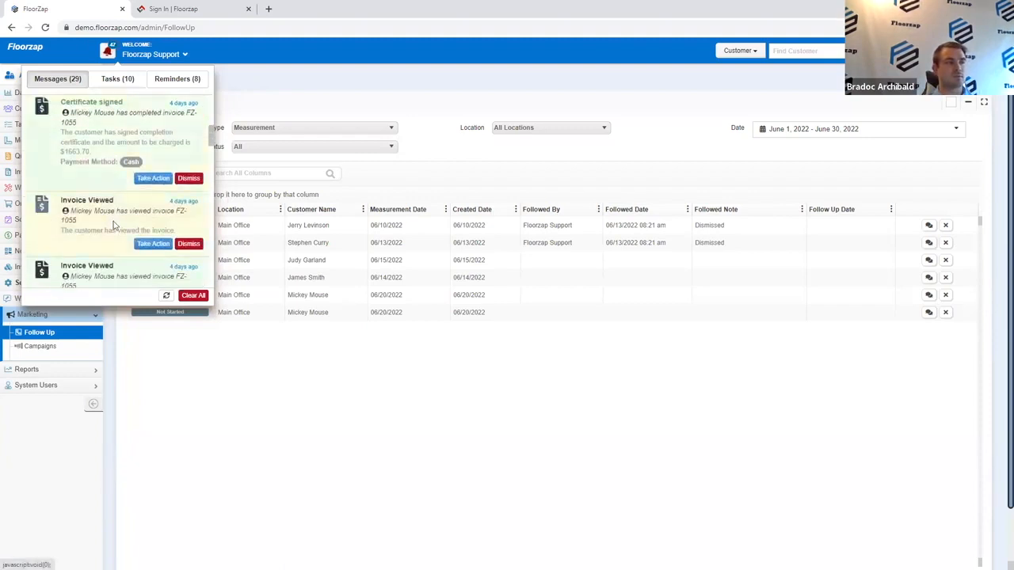
pyautogui.scroll(-5, 111, 198)
pyautogui.scroll(15, 111, 198)
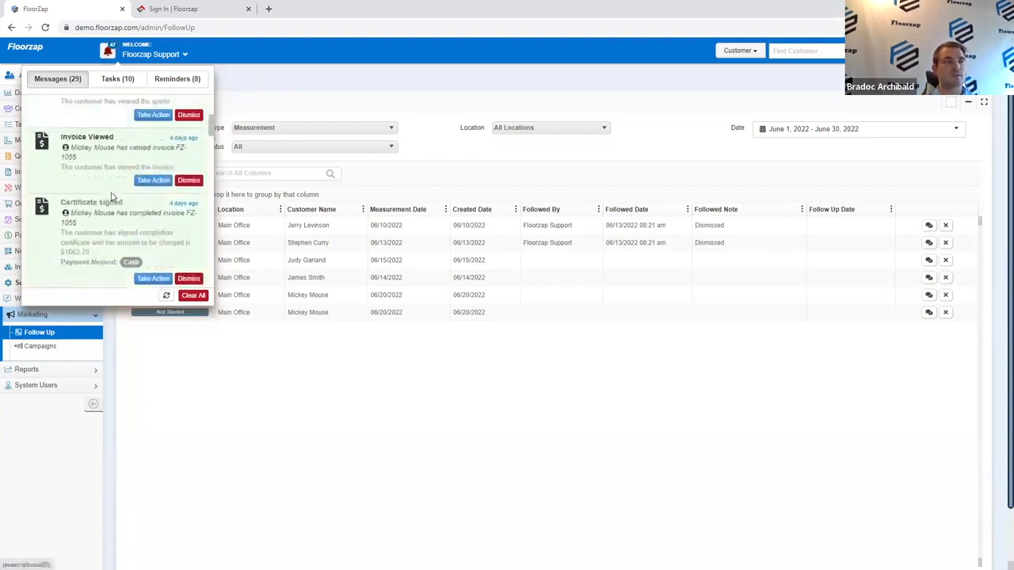
# Step: Switch to the Tasks (10) tab and scroll through the pending tasks
pyautogui.click(119, 82)
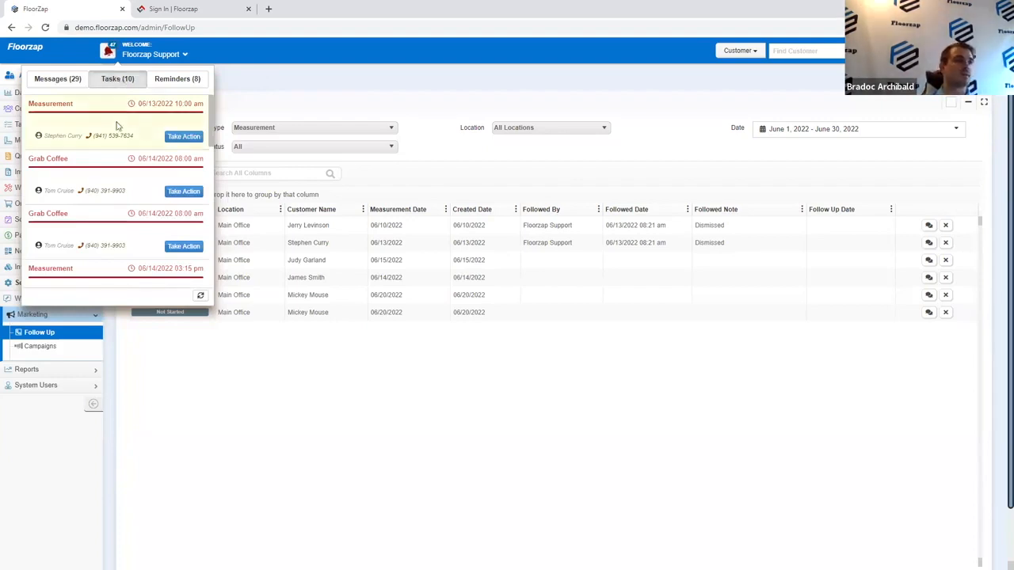
pyautogui.scroll(-3, 118, 125)
pyautogui.scroll(-5, 117, 125)
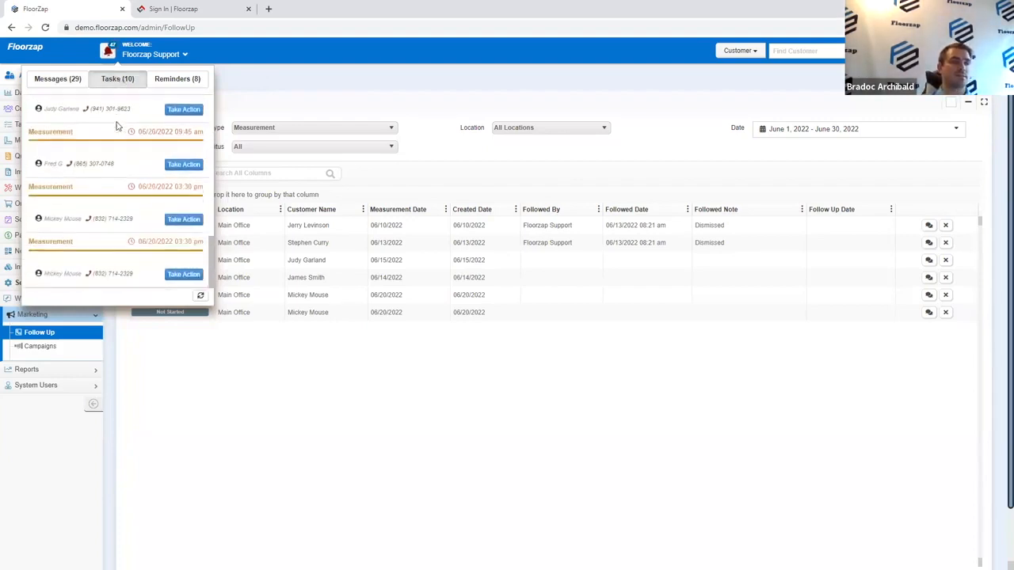
pyautogui.scroll(1, 136, 214)
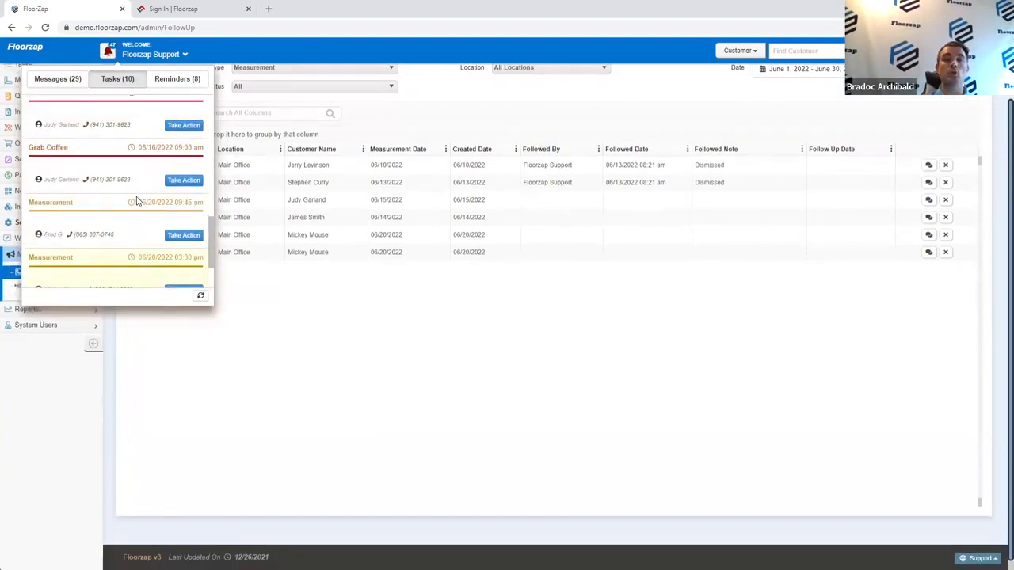
pyautogui.scroll(5, 133, 174)
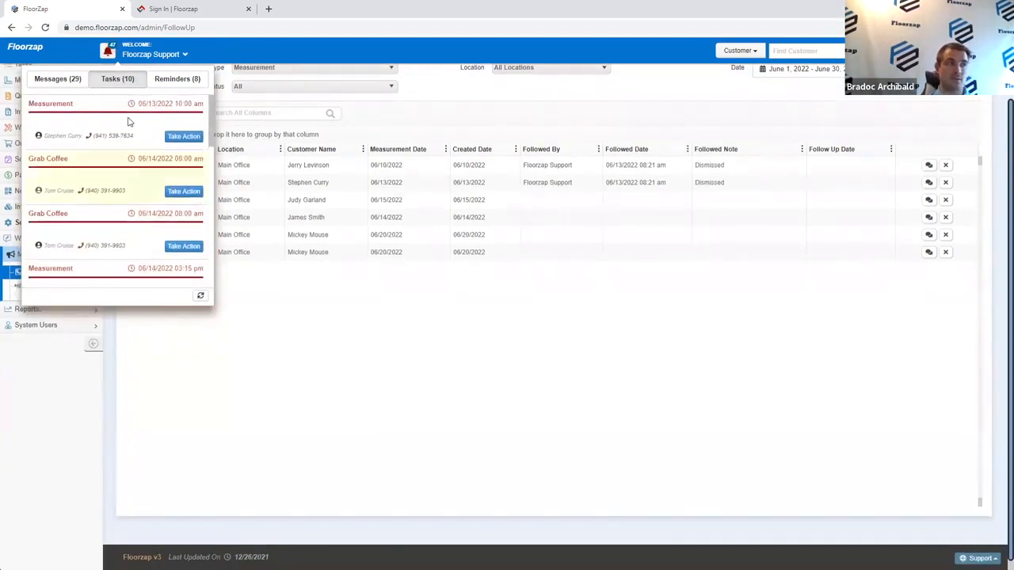
# Step: Set the 06/13/2022 10:00 am Measurement task's status to Completed and save it
pyautogui.click(185, 137)
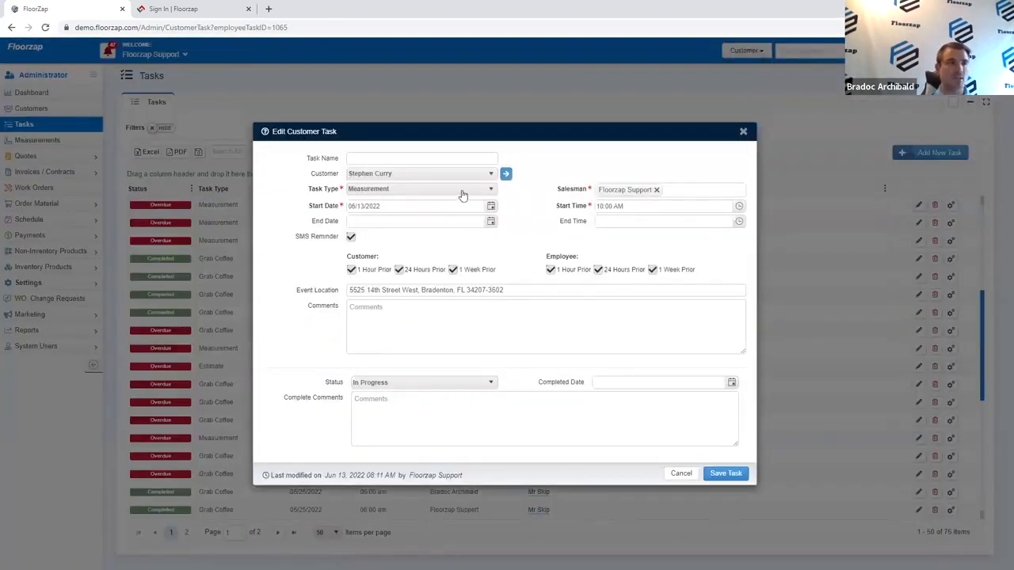
pyautogui.click(474, 384)
pyautogui.click(467, 410)
pyautogui.click(726, 474)
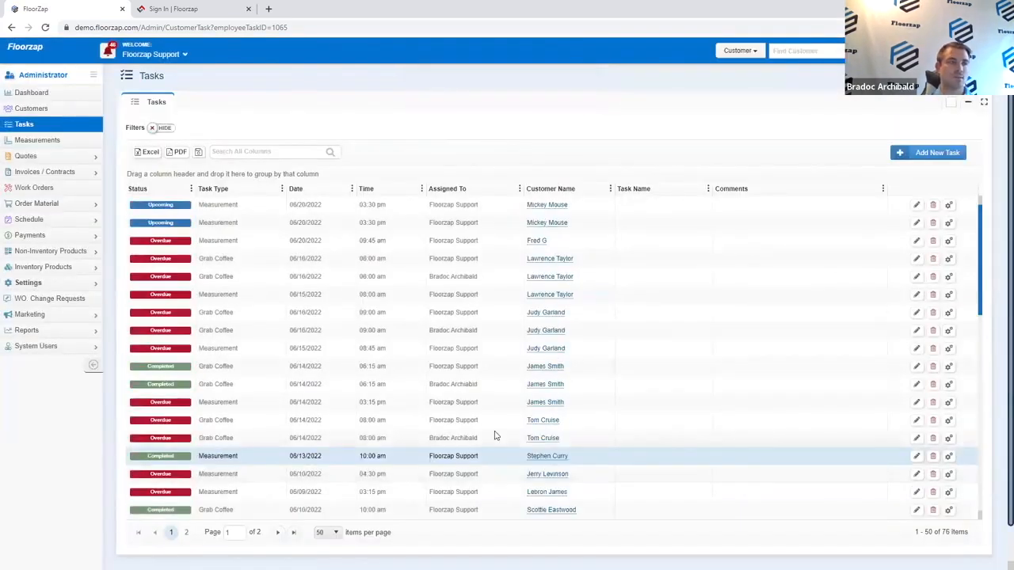
pyautogui.click(107, 51)
# Step: Look over the Tasks and Messages tabs, then show the eight Reminders
pyautogui.click(127, 80)
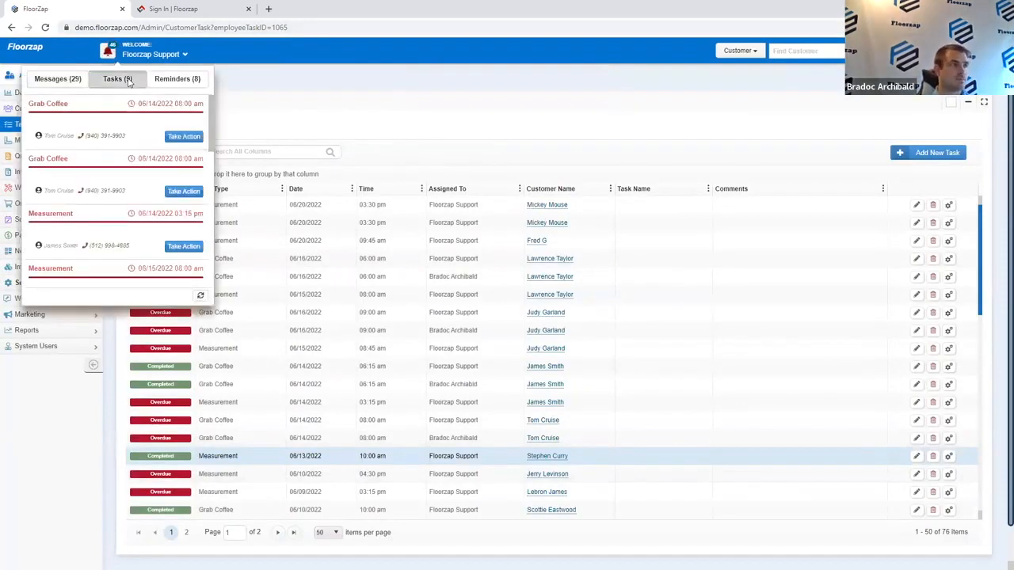
pyautogui.click(73, 79)
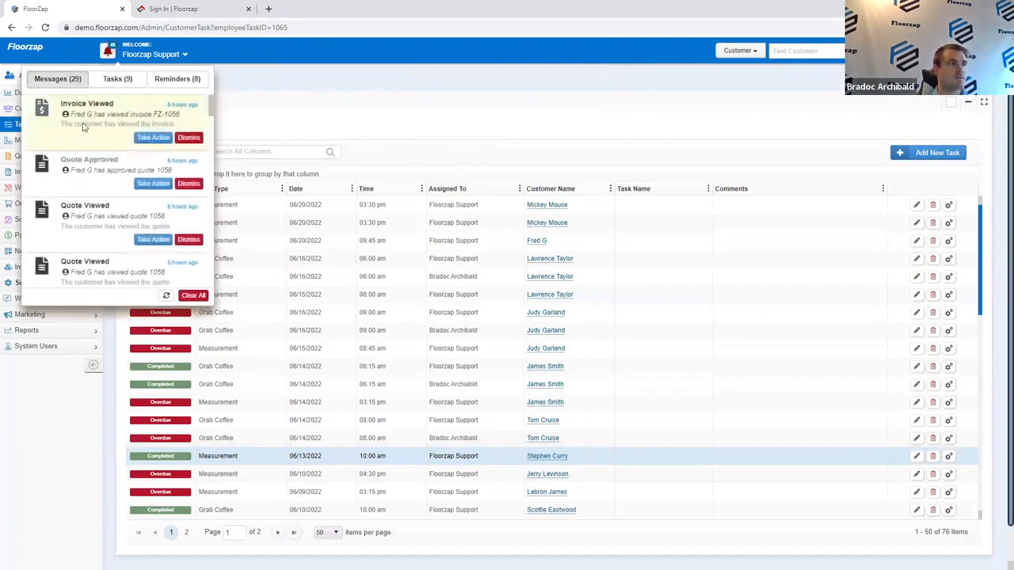
pyautogui.scroll(-1, 149, 143)
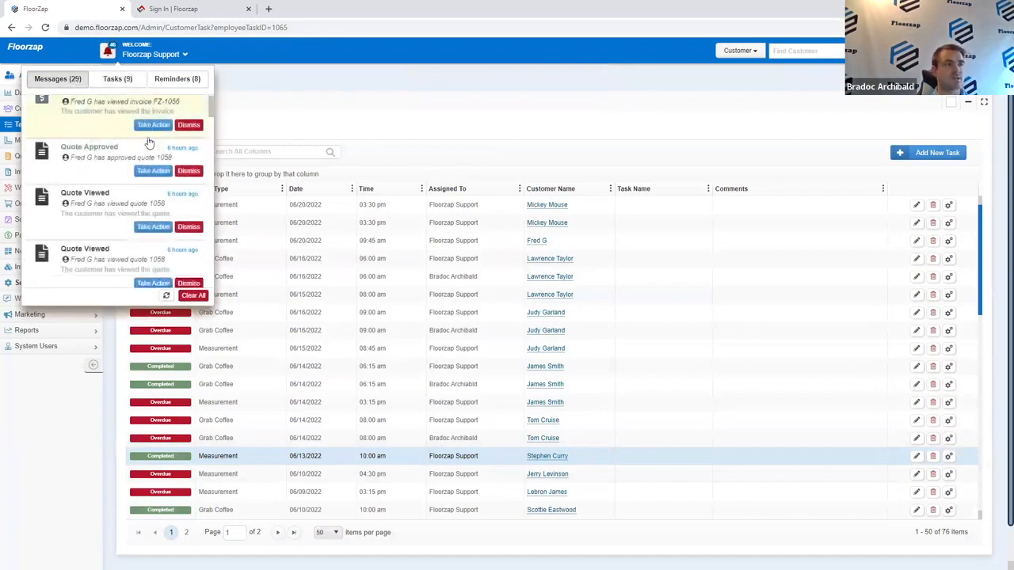
pyautogui.scroll(1, 147, 144)
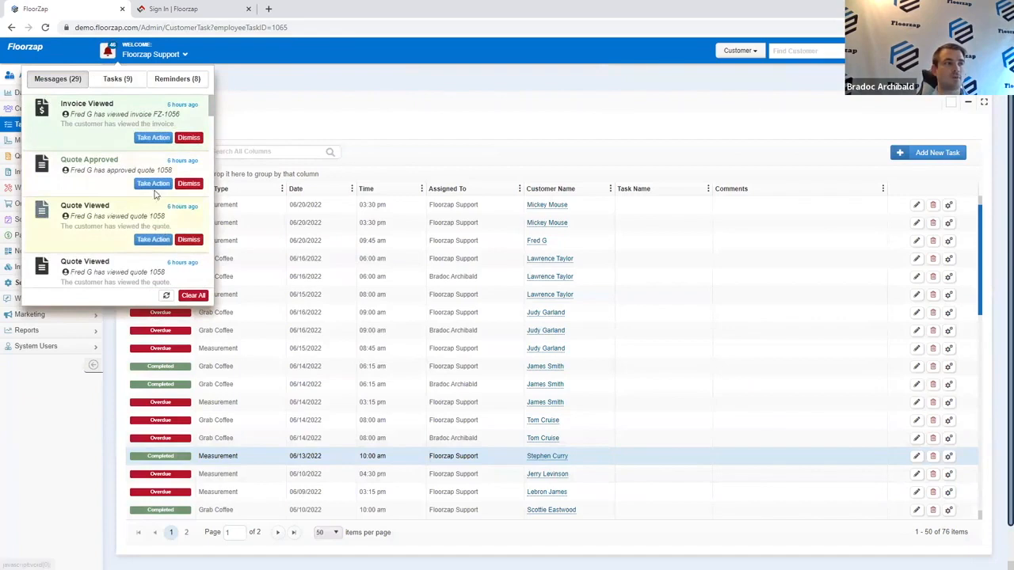
pyautogui.click(180, 88)
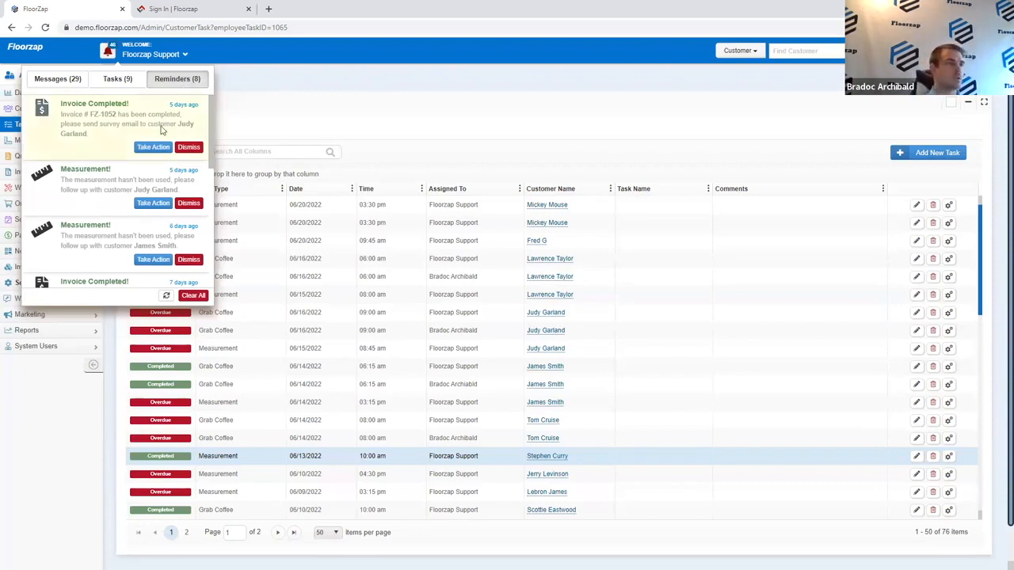
pyautogui.scroll(-3, 113, 193)
pyautogui.scroll(-3, 114, 193)
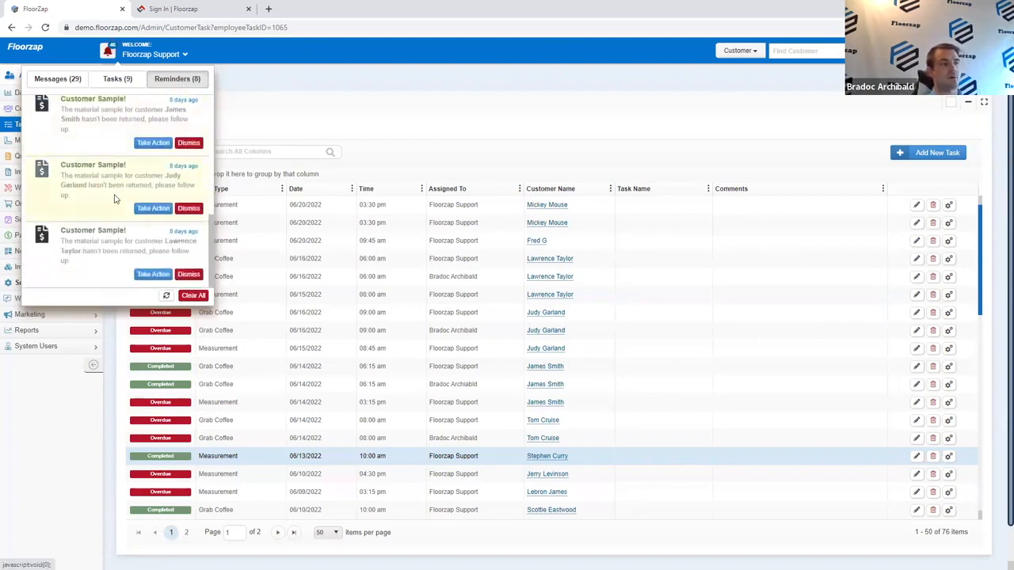
pyautogui.scroll(1, 116, 192)
pyautogui.scroll(3, 115, 192)
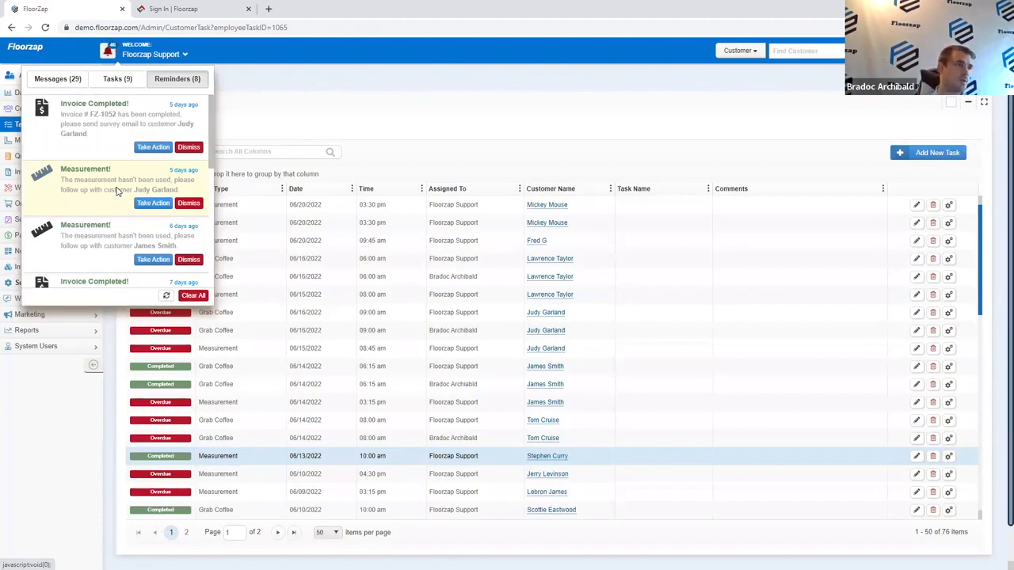
# Step: Dismiss the Reminders dropdown to reveal the Tasks page with 76 tasks
pyautogui.click(333, 74)
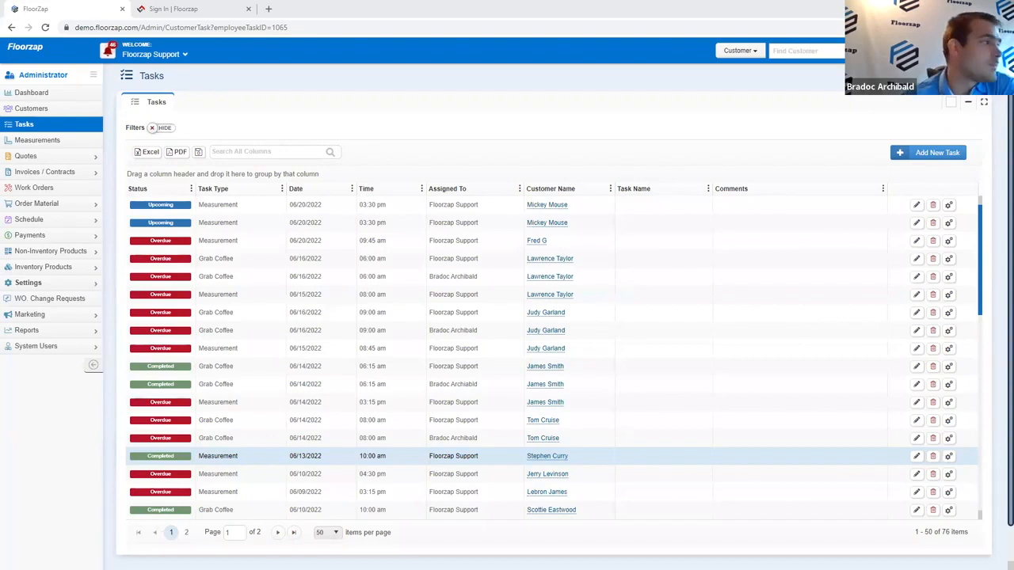
# Step: Open Product Stock and show the Seminar product's Inventory tab
pyautogui.click(65, 267)
pyautogui.click(55, 299)
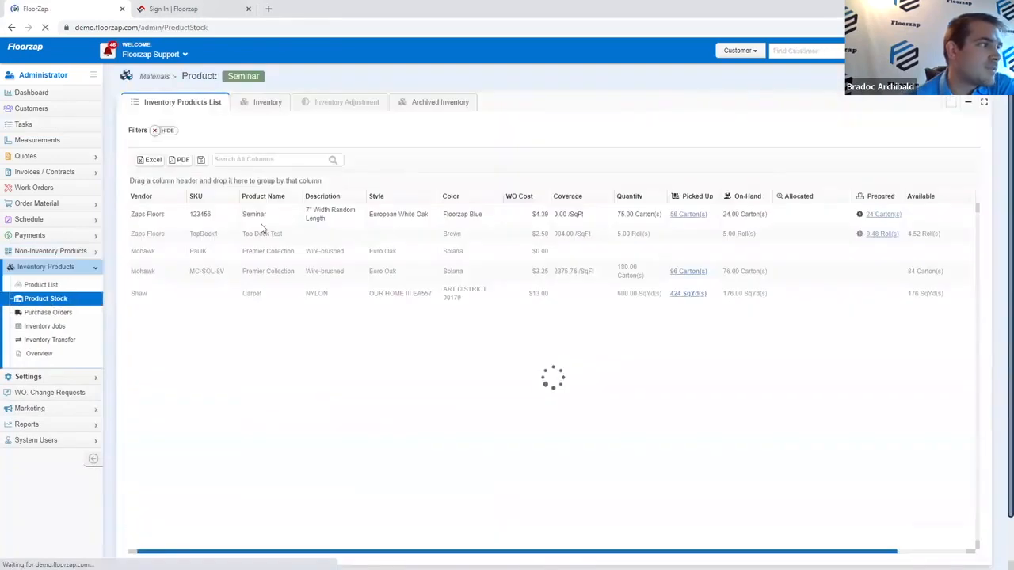
pyautogui.click(267, 103)
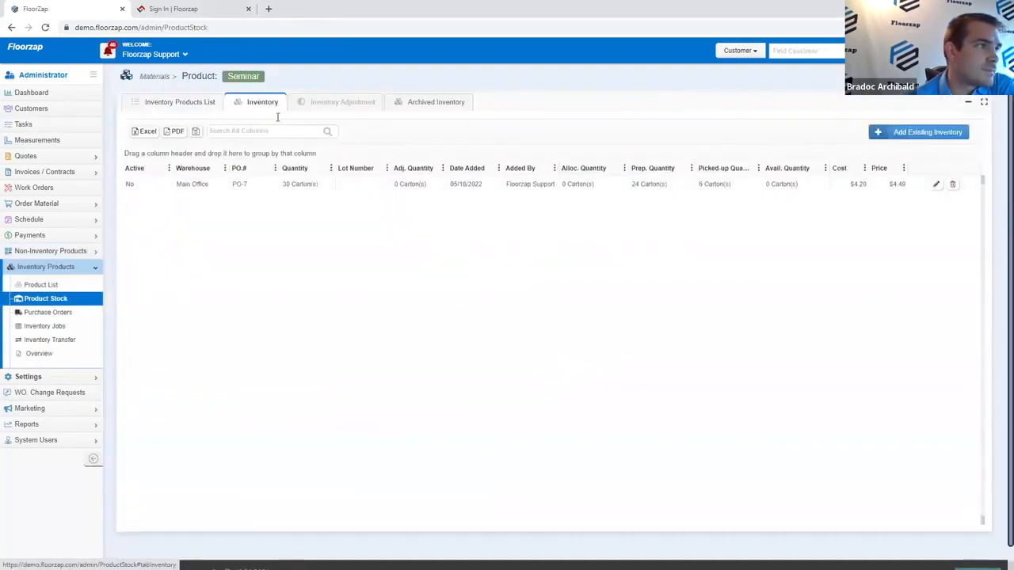
# Step: Inspect the PO-7 entry's 4.49 Workorder Cost and close without saving
pyautogui.click(942, 184)
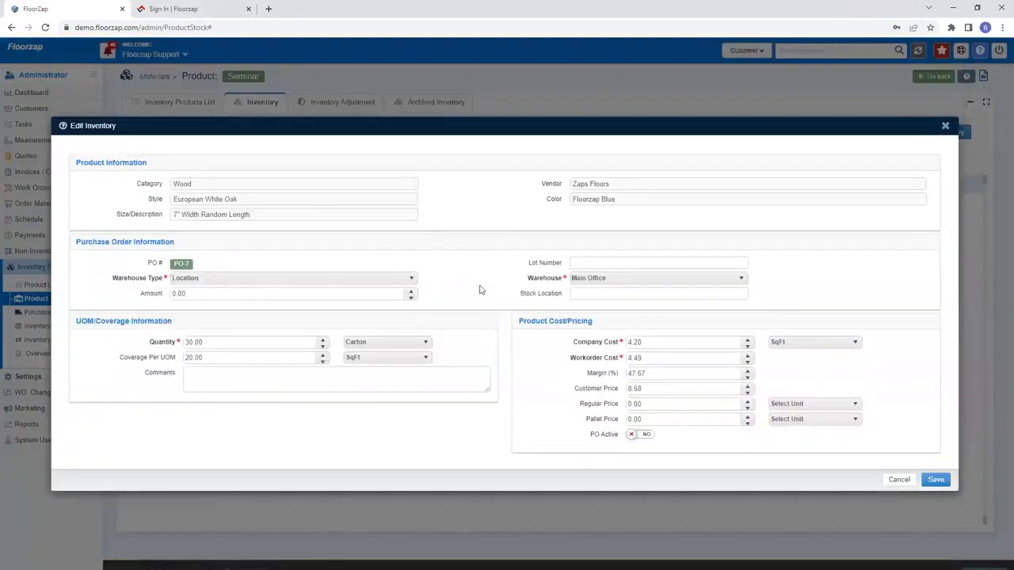
pyautogui.doubleClick(638, 357)
pyautogui.click(614, 345)
pyautogui.click(944, 126)
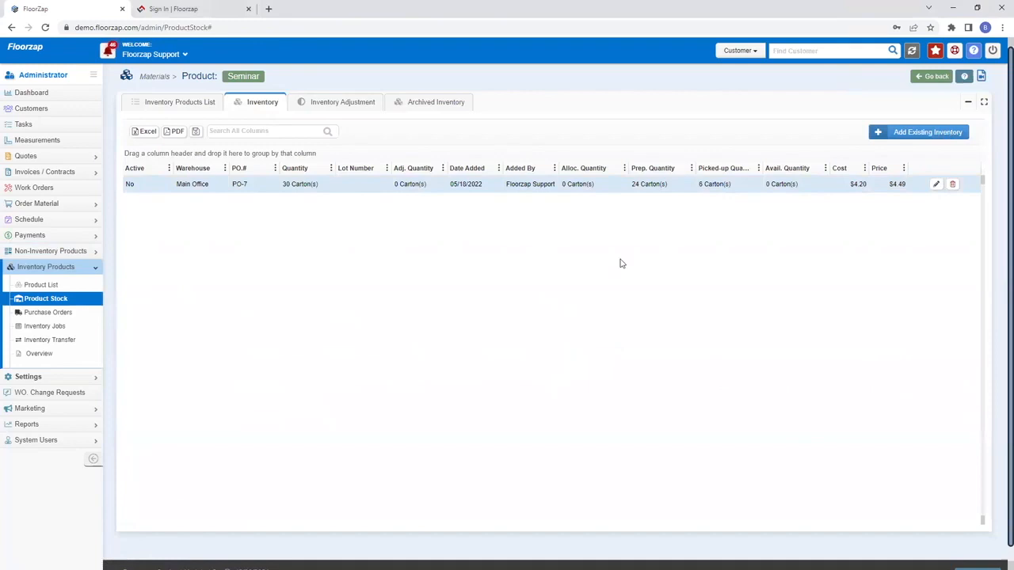
pyautogui.click(69, 299)
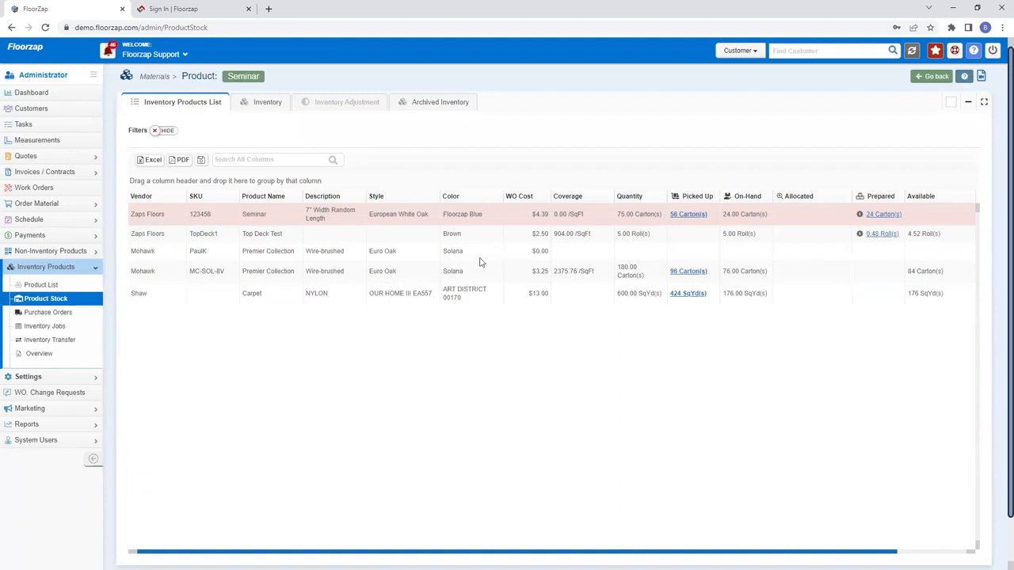
pyautogui.click(252, 103)
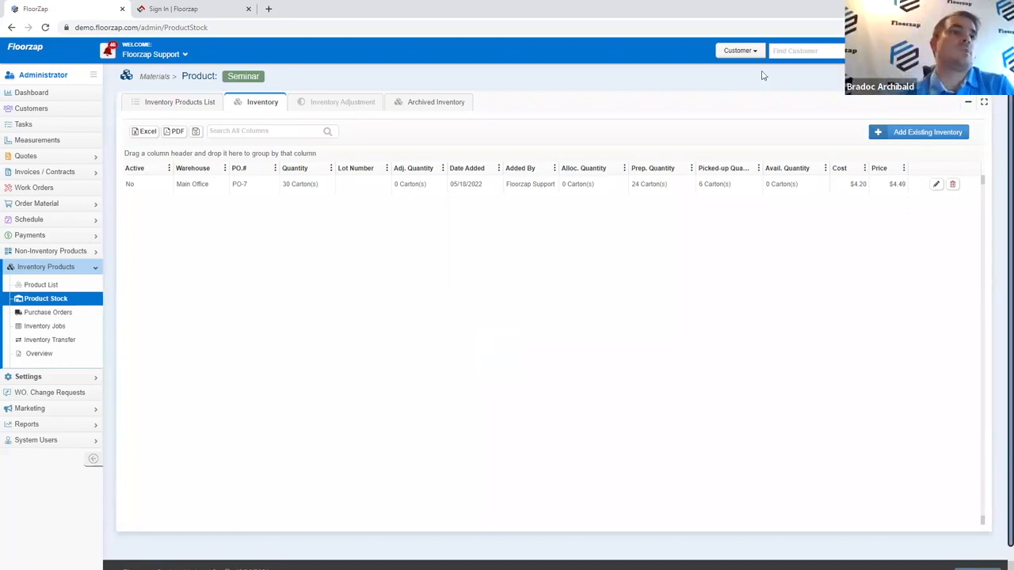
# Step: Start a new Seminar inventory entry at Warehouse 1 with quantity 50 cartons
pyautogui.click(925, 136)
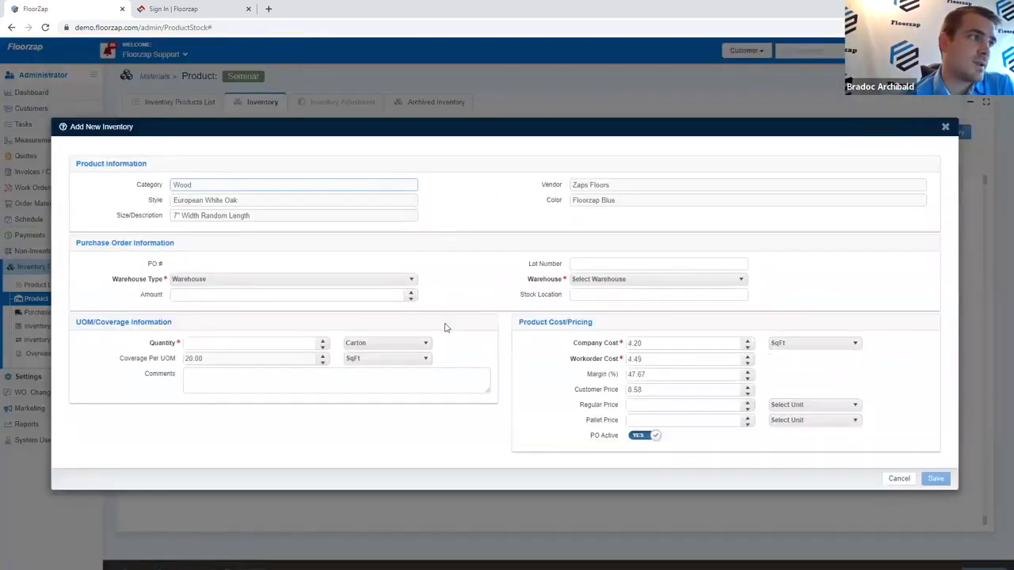
pyautogui.click(945, 127)
pyautogui.moveTo(849, 184); pyautogui.dragTo(905, 185)
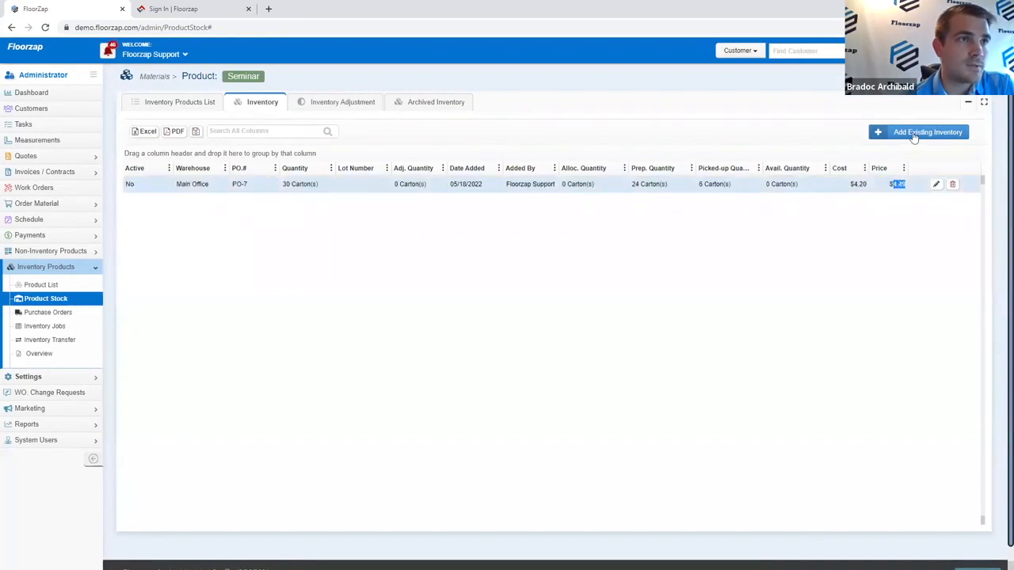
pyautogui.click(914, 135)
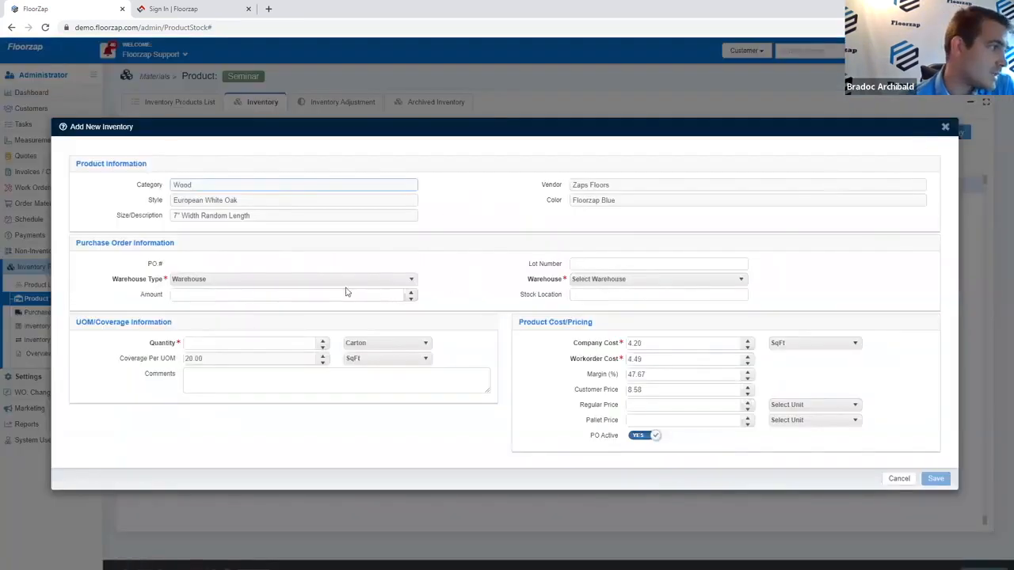
pyautogui.click(648, 282)
pyautogui.click(646, 308)
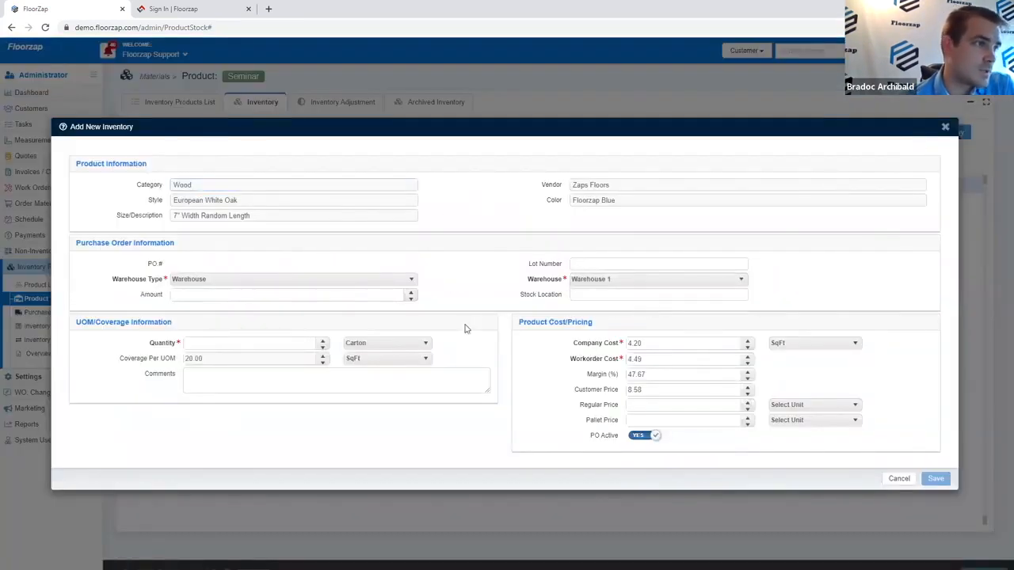
pyautogui.click(307, 342)
pyautogui.write('50')
pyautogui.click(389, 429)
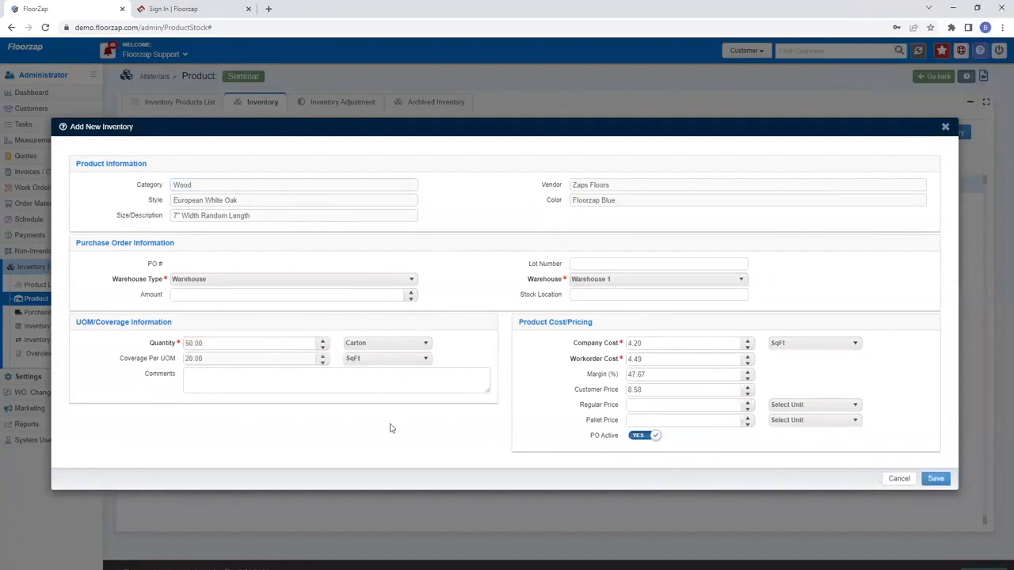
# Step: Enter company cost 4.90, workorder cost 5.00 and margin 50%, then save the entry
pyautogui.click(659, 344)
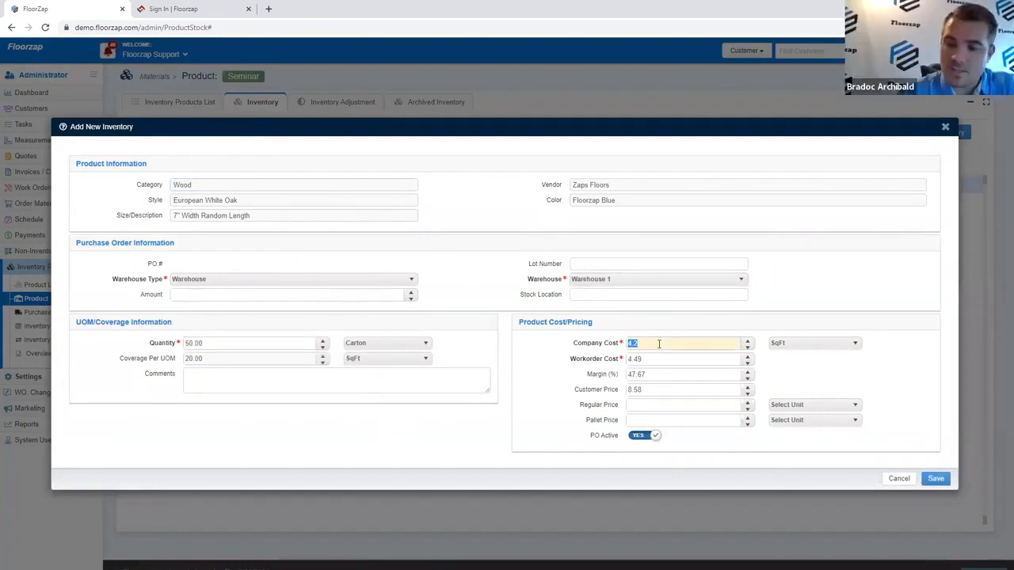
pyautogui.write('4')
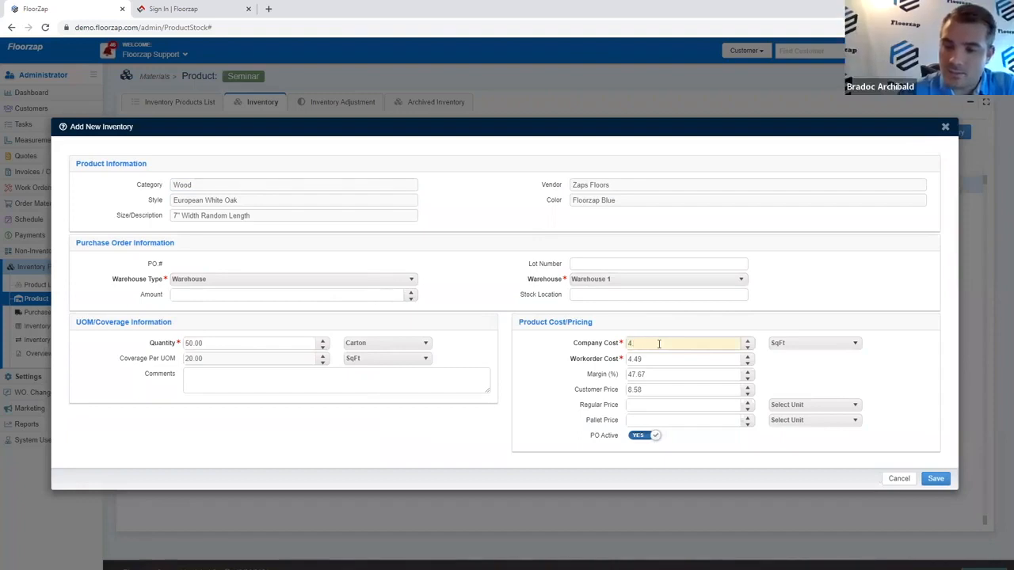
pyautogui.write('.9')
pyautogui.click(667, 360)
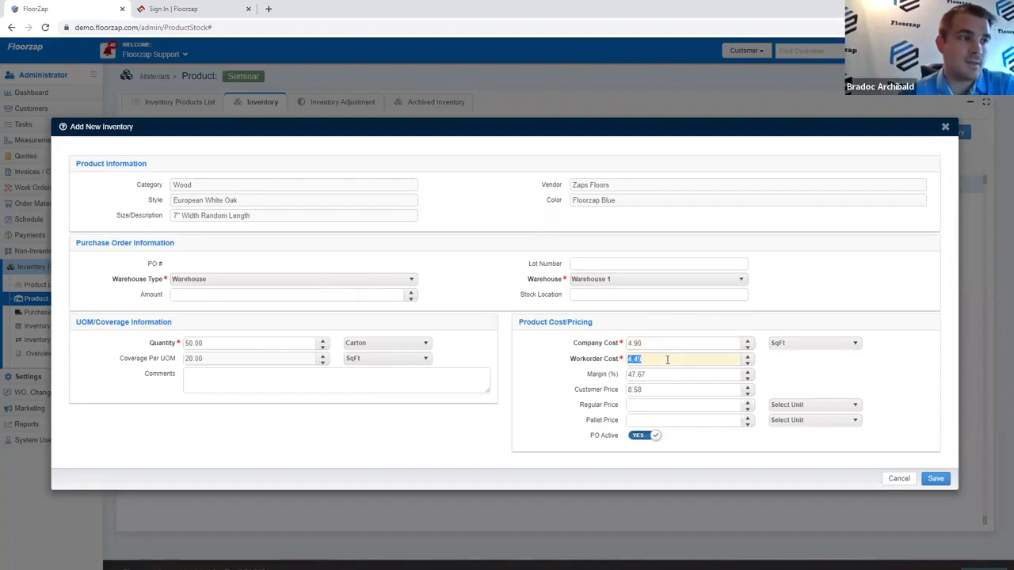
pyautogui.write('5.00')
pyautogui.click(594, 381)
pyautogui.click(713, 389)
pyautogui.click(699, 375)
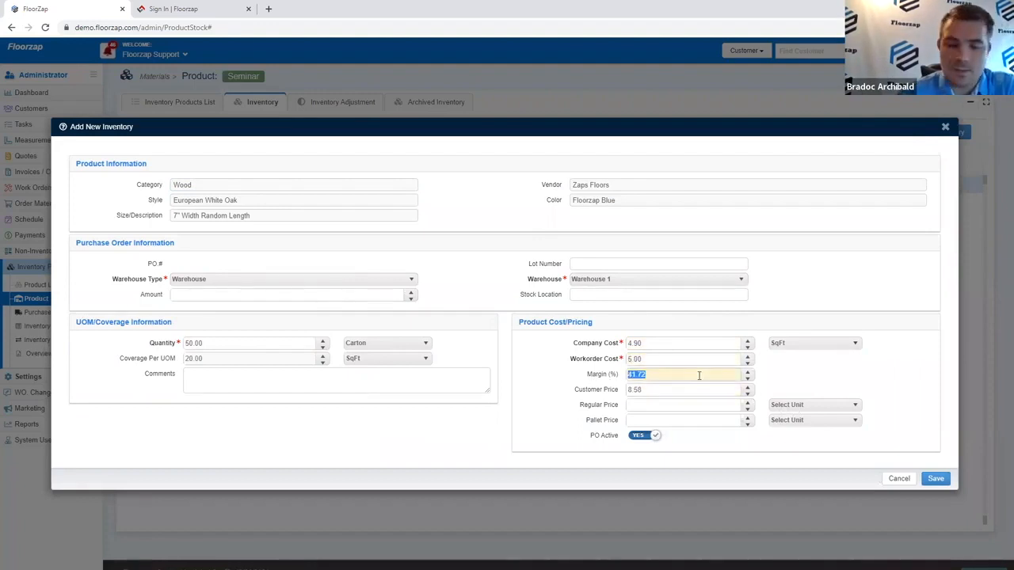
pyautogui.write('50')
pyautogui.click(780, 381)
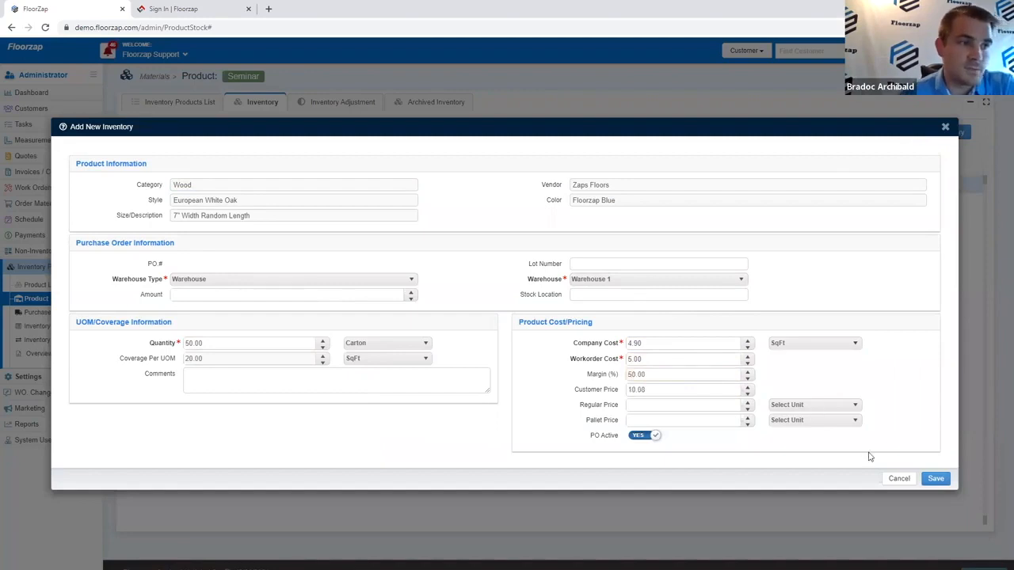
pyautogui.click(933, 478)
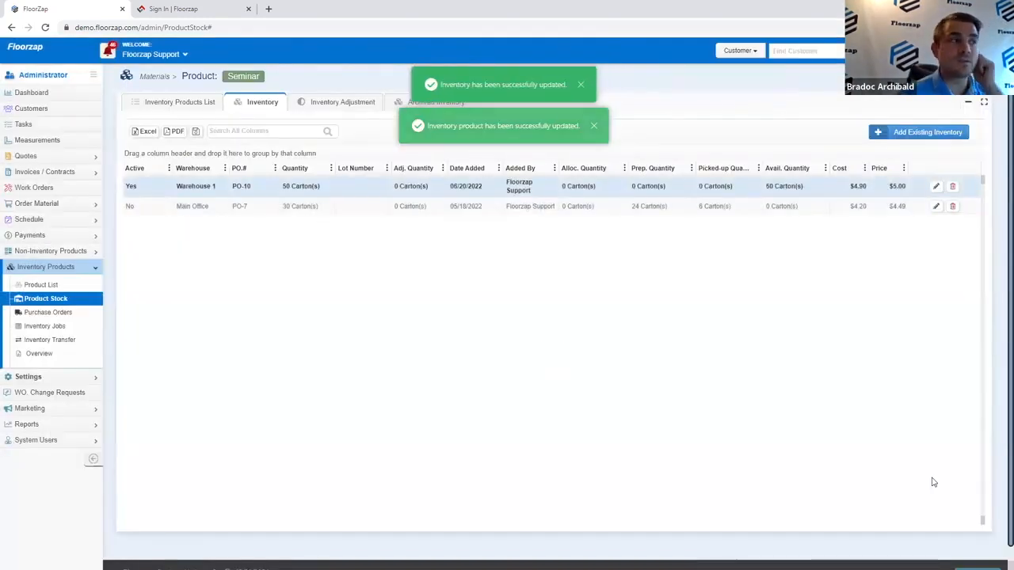
# Step: Set the Main Office PO-7 entry to PO Active YES and save
pyautogui.click(935, 206)
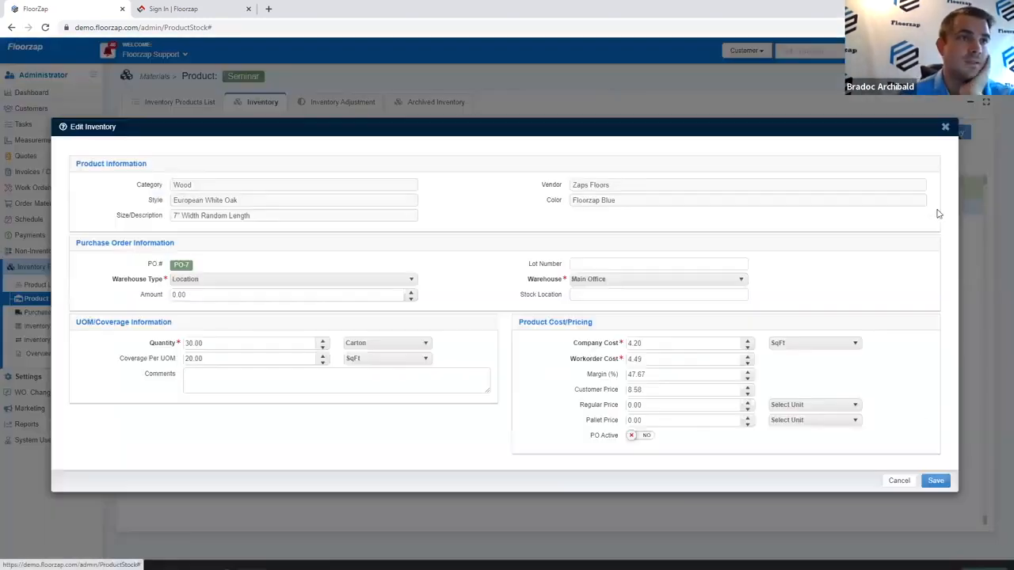
pyautogui.click(643, 435)
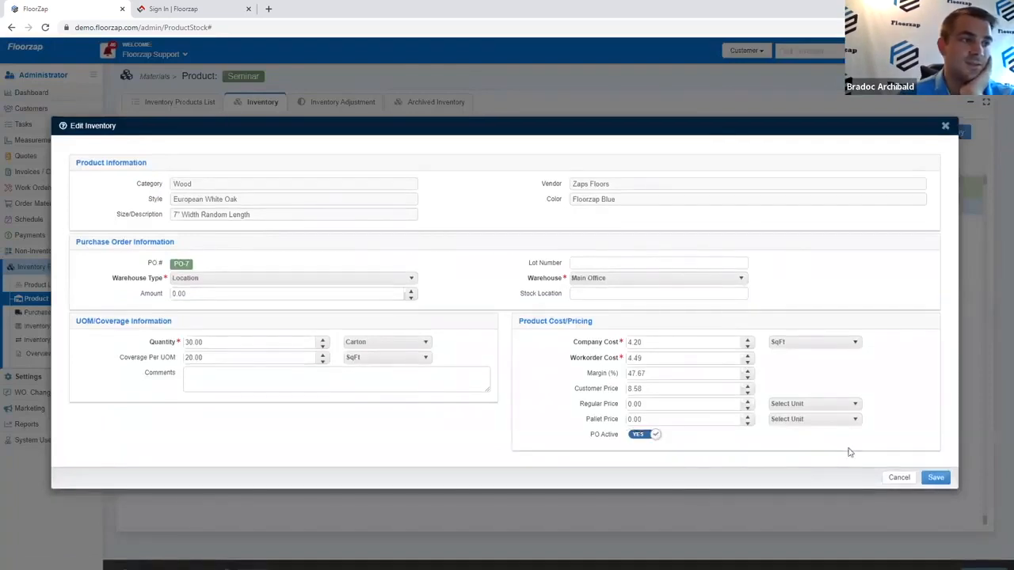
pyautogui.click(936, 479)
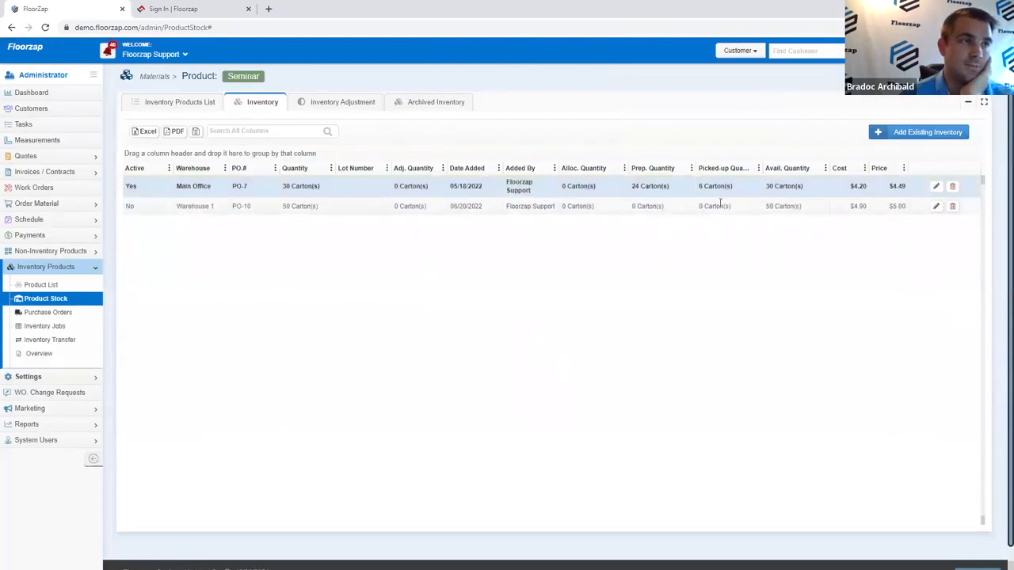
# Step: Compare the cost and price of the PO-7 and PO-10 entries
pyautogui.moveTo(851, 187); pyautogui.dragTo(906, 192)
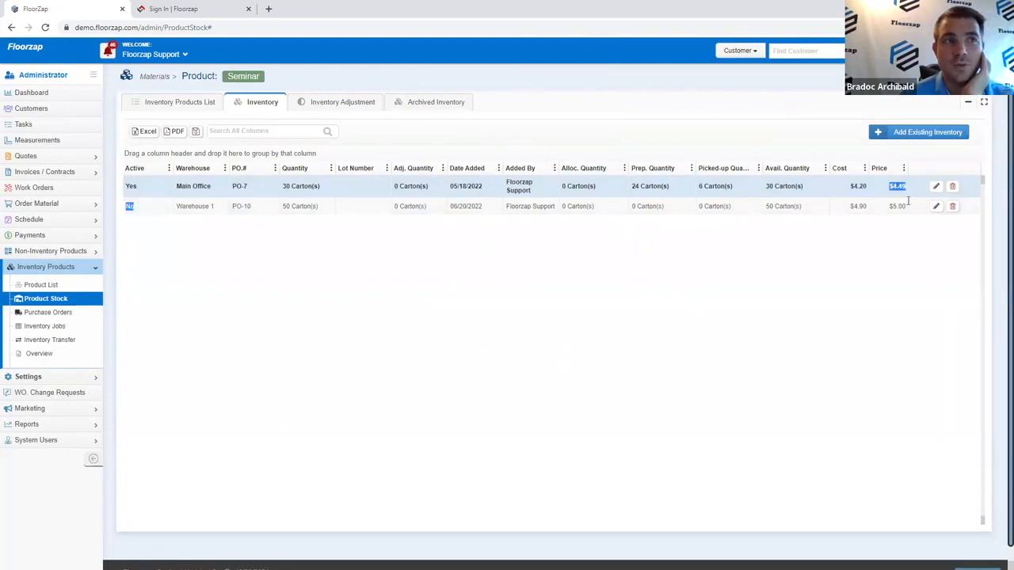
pyautogui.click(902, 189)
pyautogui.moveTo(890, 206); pyautogui.dragTo(912, 209)
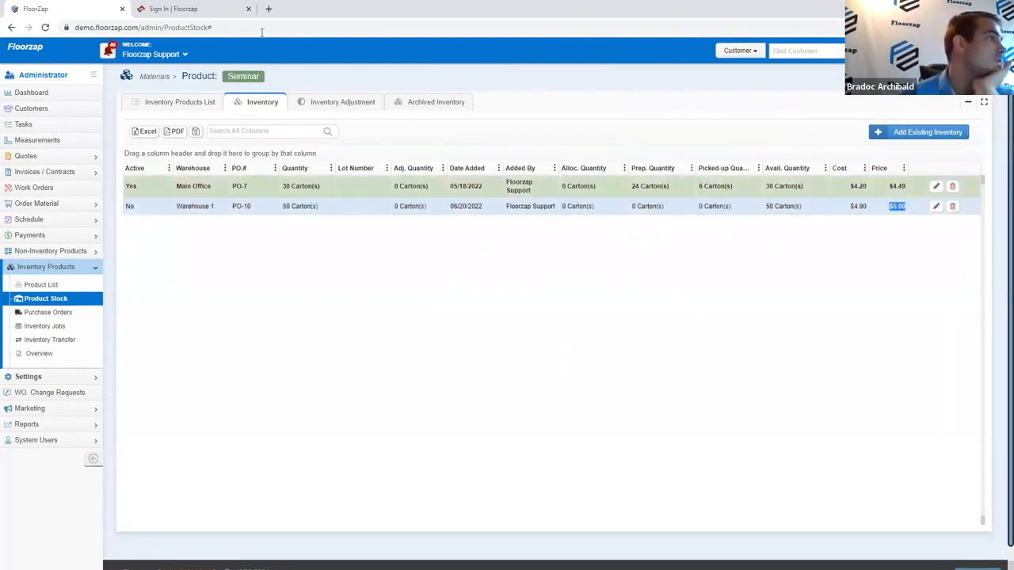
# Step: Close the sign-in tab, duplicate the Floorzap tab, and show Customers in the new tab
pyautogui.click(212, 9)
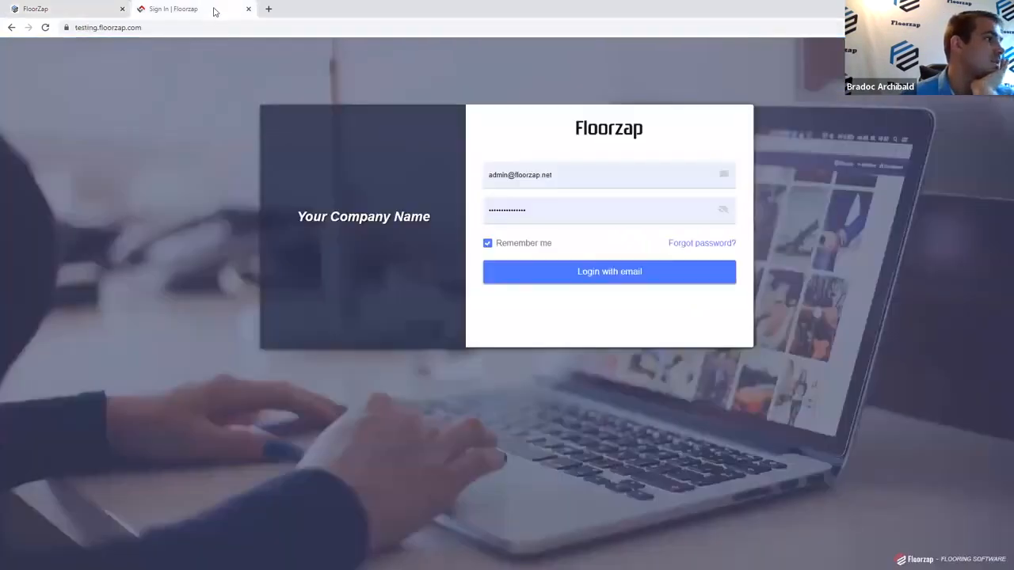
pyautogui.click(248, 9)
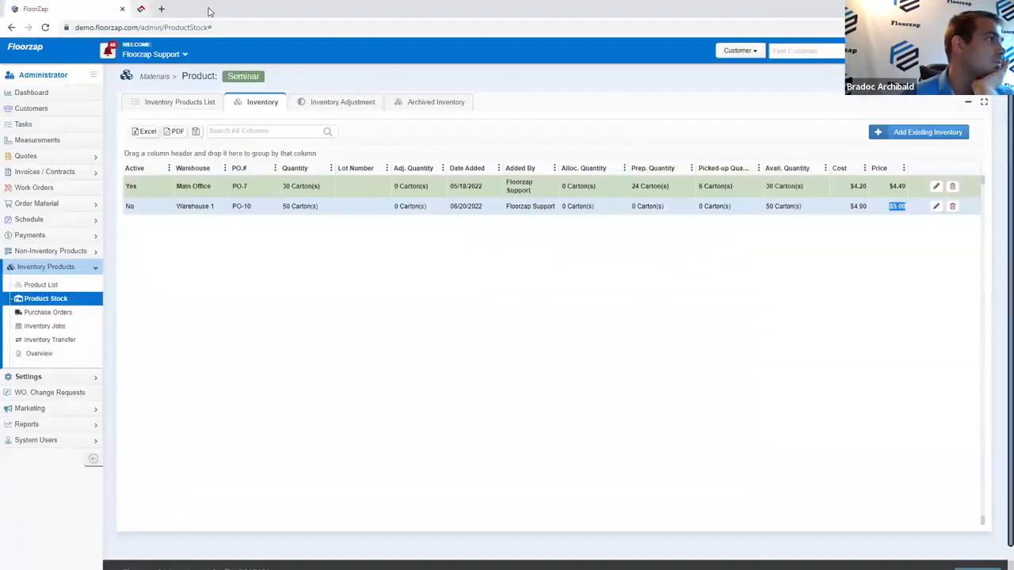
pyautogui.rightClick(77, 9)
pyautogui.click(127, 81)
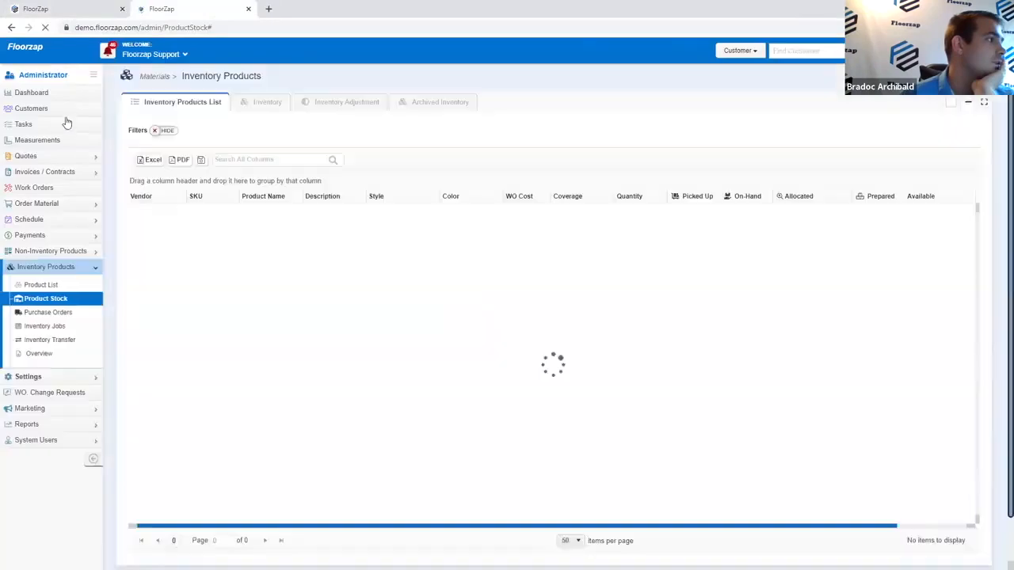
pyautogui.click(63, 111)
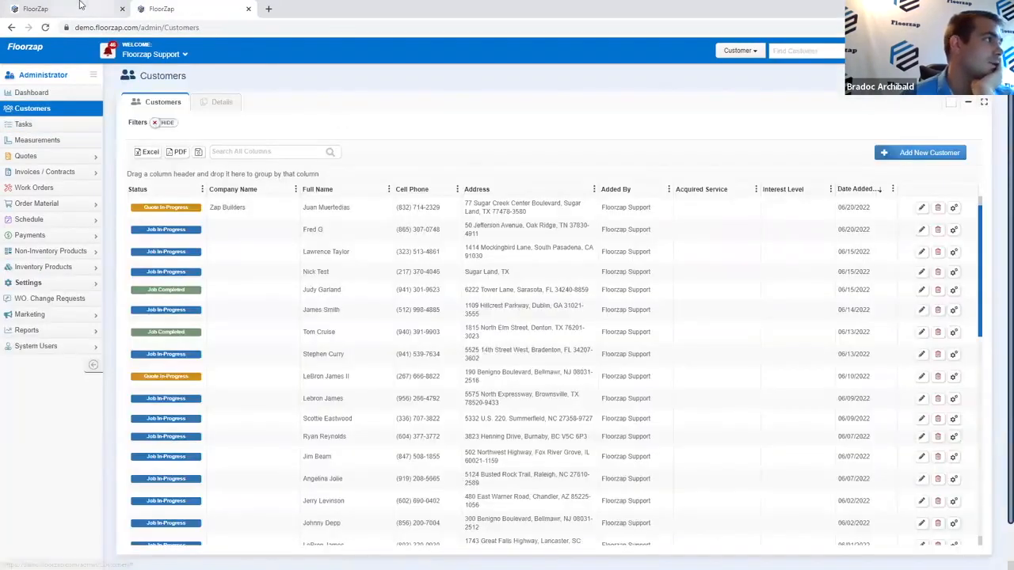
# Step: In the first tab, show the inventory products list and select the Seminar product
pyautogui.click(79, 7)
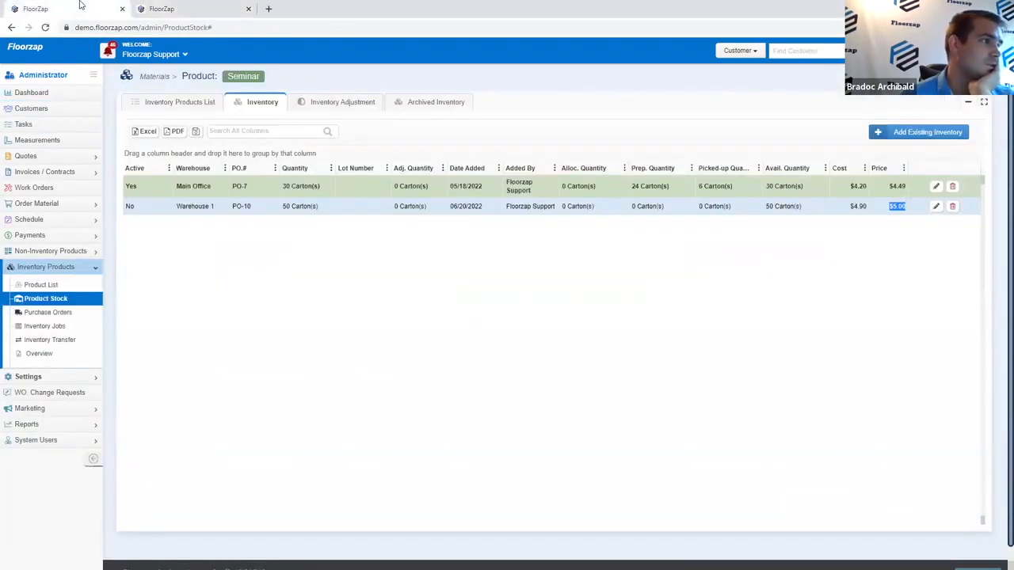
pyautogui.click(195, 109)
pyautogui.click(190, 103)
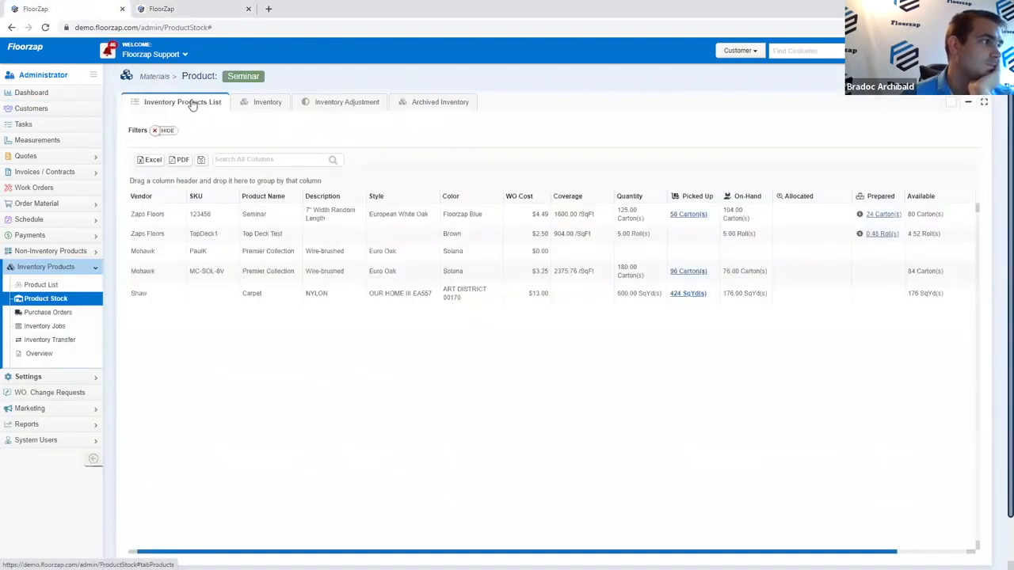
pyautogui.click(316, 215)
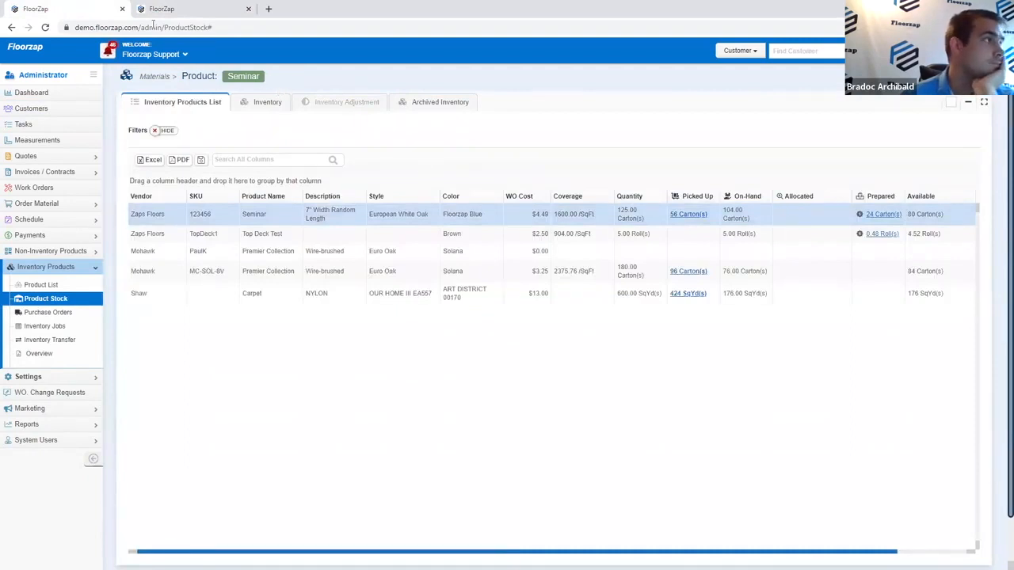
# Step: Search the Customers list in the second tab by the customer's name
pyautogui.click(182, 8)
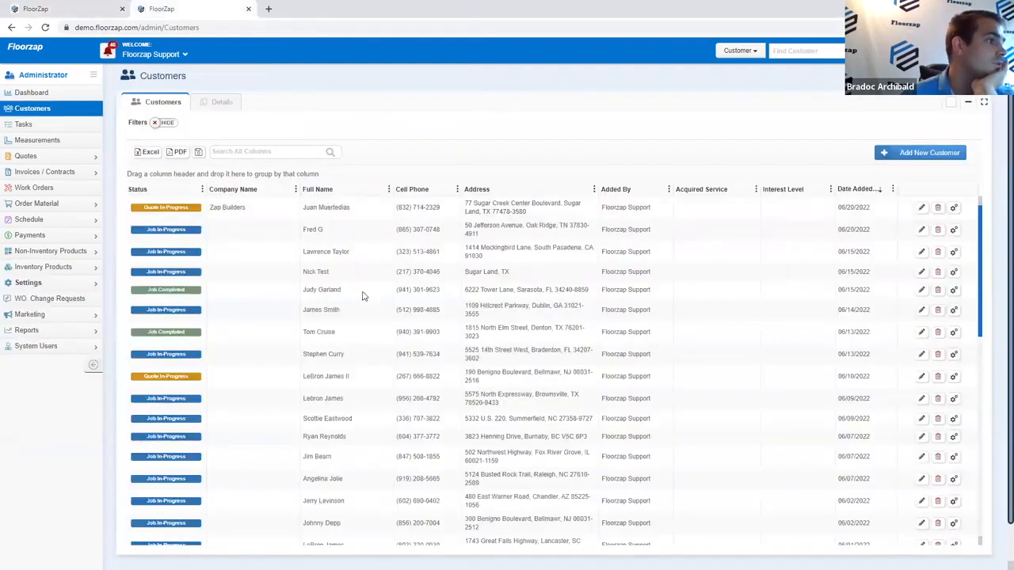
pyautogui.click(286, 153)
pyautogui.write('mickey')
# Step: Open the matching customer and begin a new Material & Labor quote with prefilled details
pyautogui.click(316, 203)
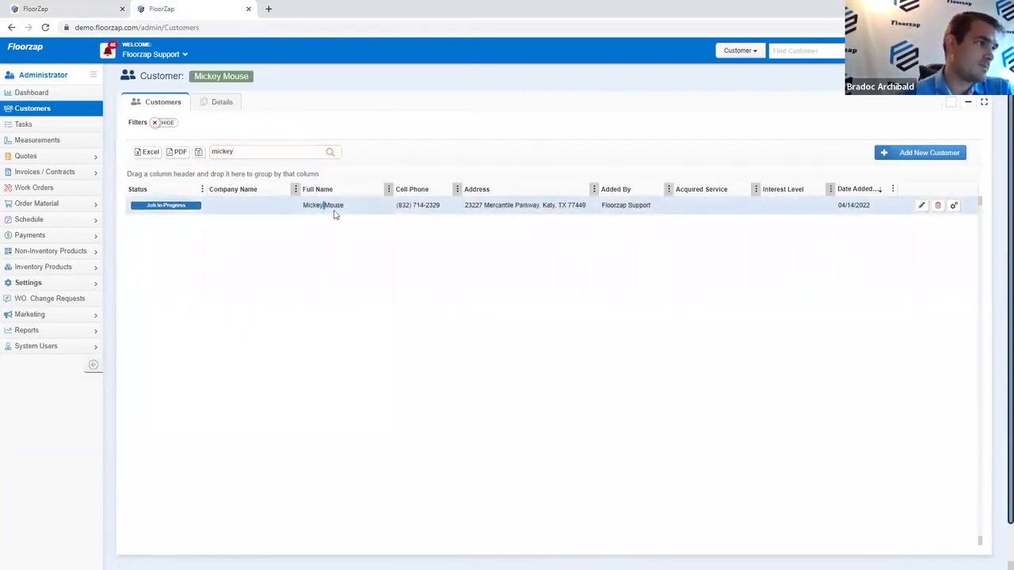
pyautogui.doubleClick(353, 209)
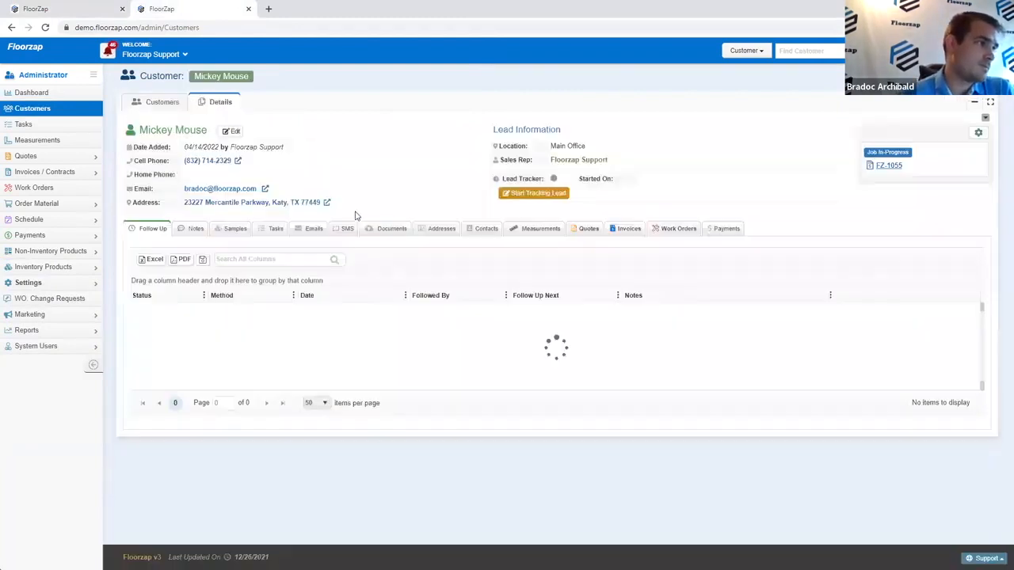
pyautogui.click(595, 235)
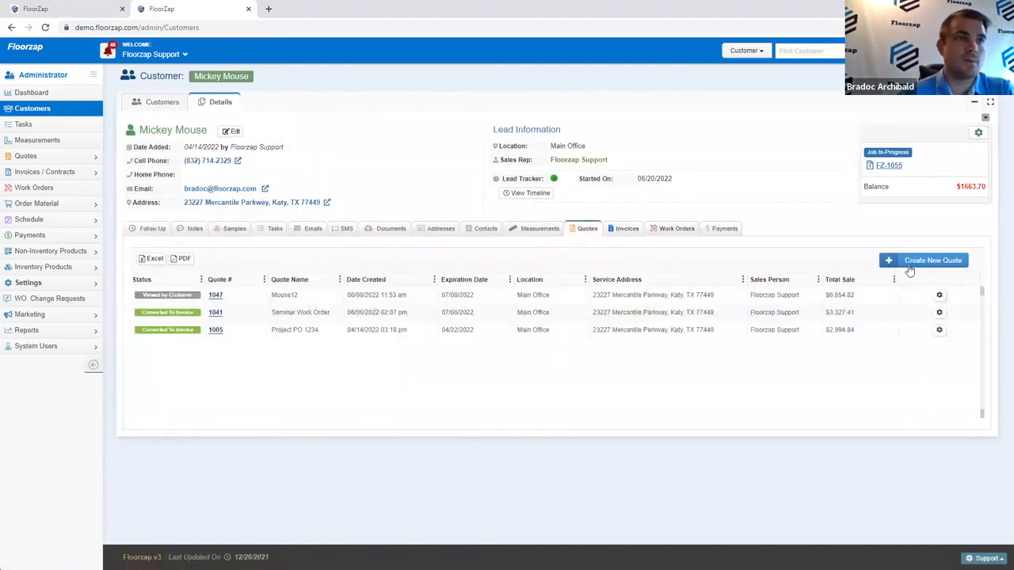
pyautogui.click(910, 269)
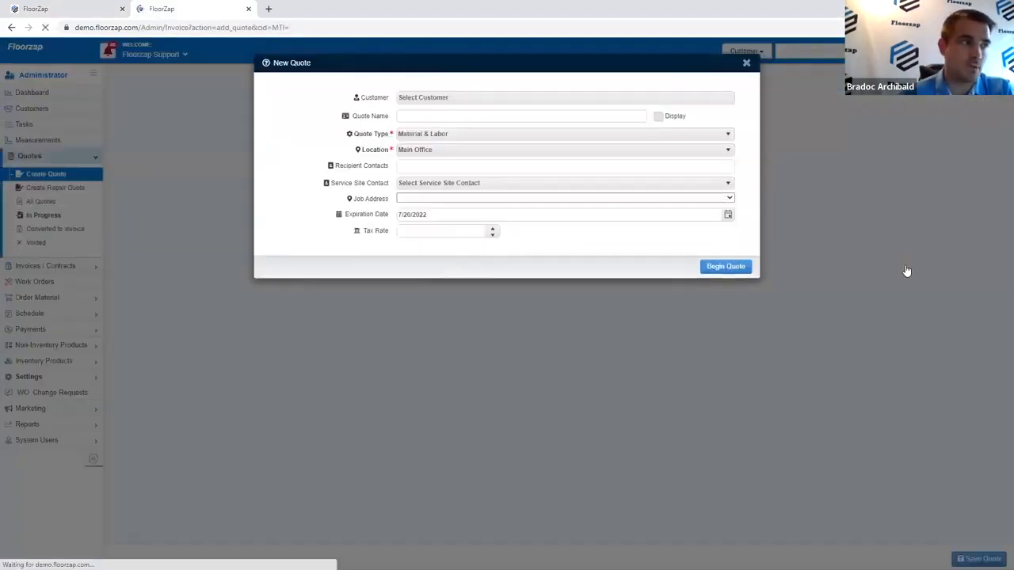
pyautogui.click(727, 408)
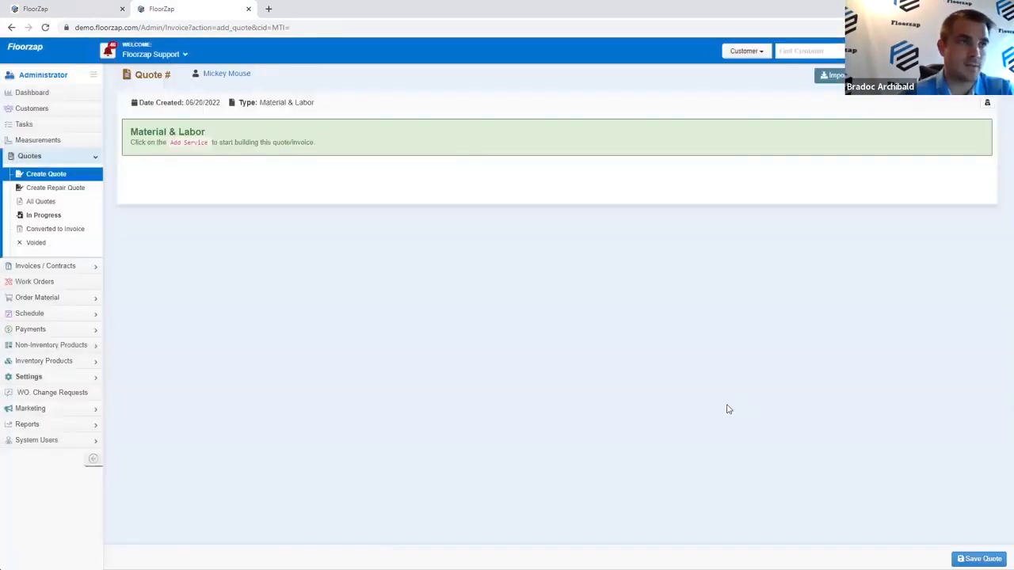
# Step: Add a Wood Service section holding the Seminar product, found by searching 'semin'
pyautogui.click(892, 93)
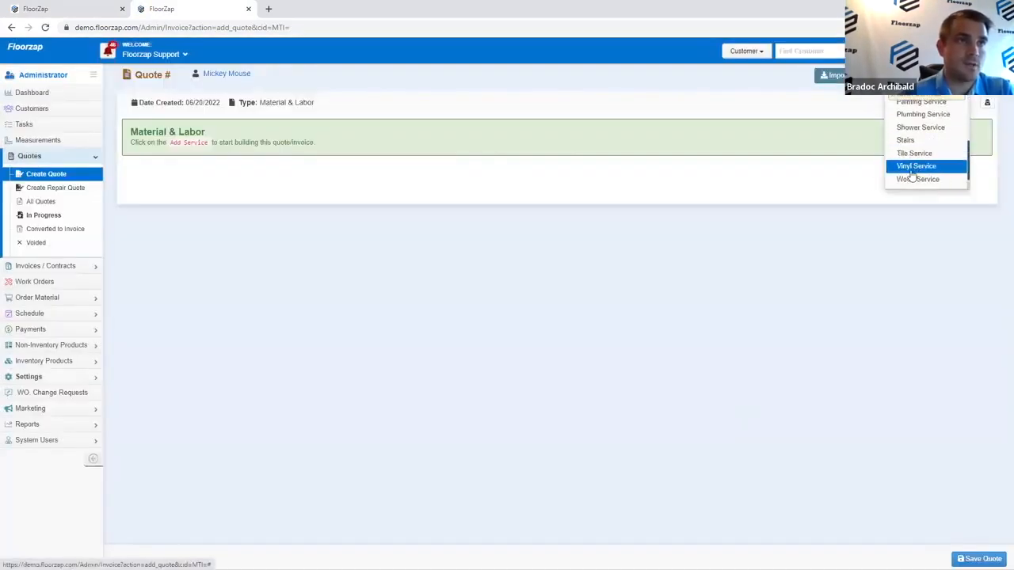
pyautogui.click(912, 179)
pyautogui.click(298, 147)
pyautogui.click(155, 159)
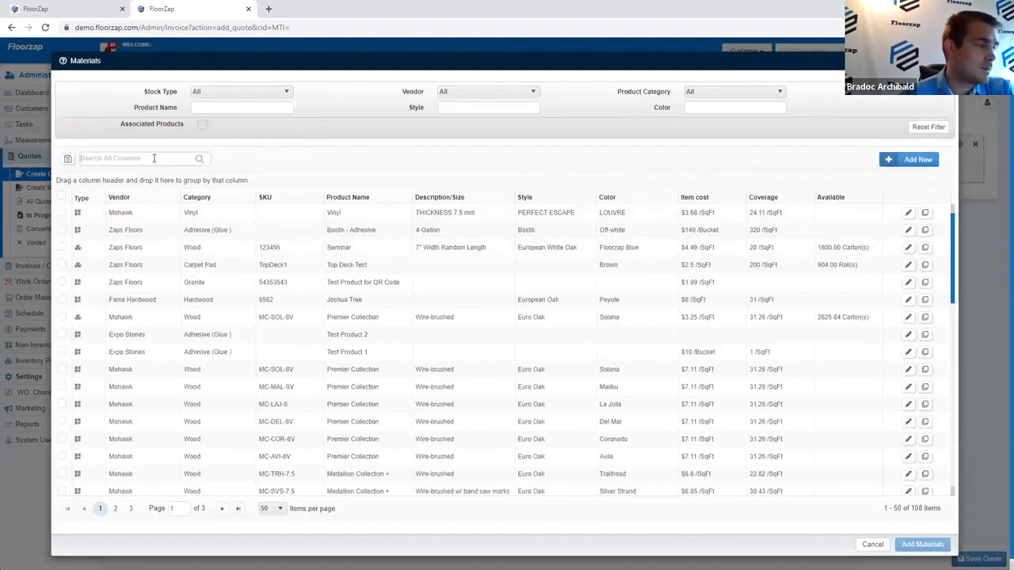
pyautogui.write('semin')
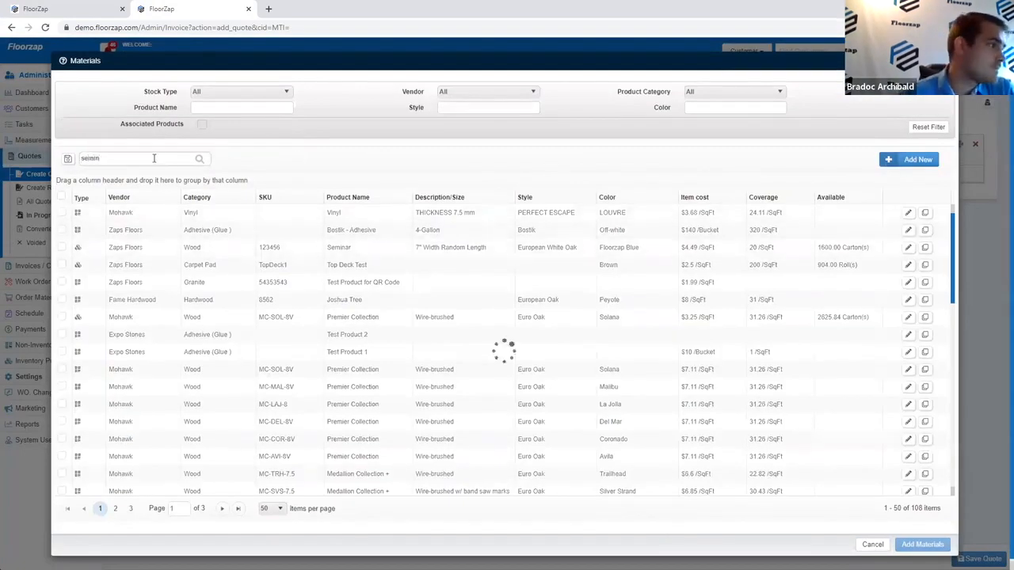
pyautogui.click(62, 213)
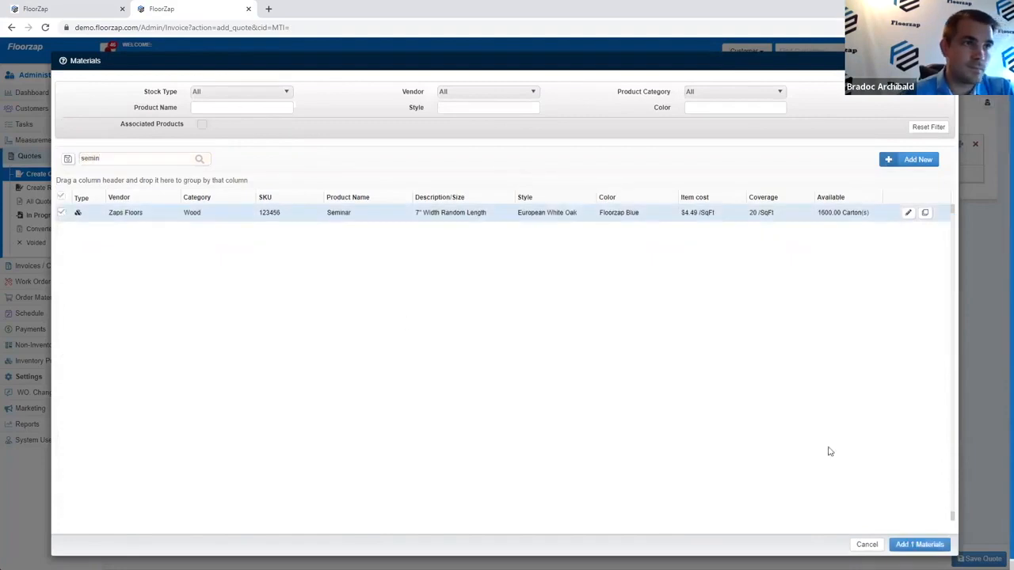
pyautogui.click(911, 544)
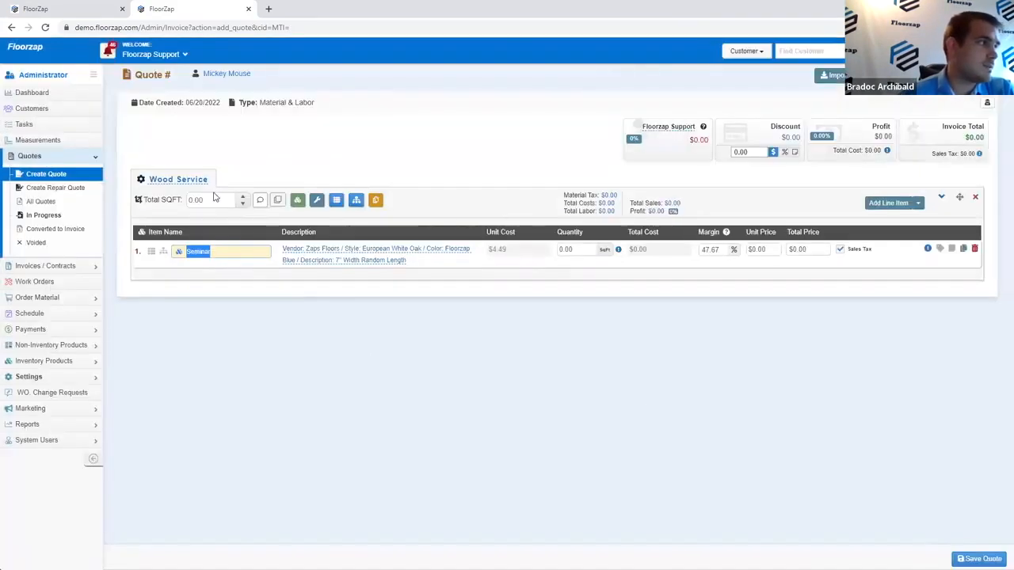
# Step: Enter 100 as the Seminar line's Total SQFT
pyautogui.click(216, 199)
pyautogui.write('100')
pyautogui.click(509, 391)
# Step: Set the Seminar quantity to 1000 and save Quote #1060, totaling $9,287.85
pyautogui.click(584, 247)
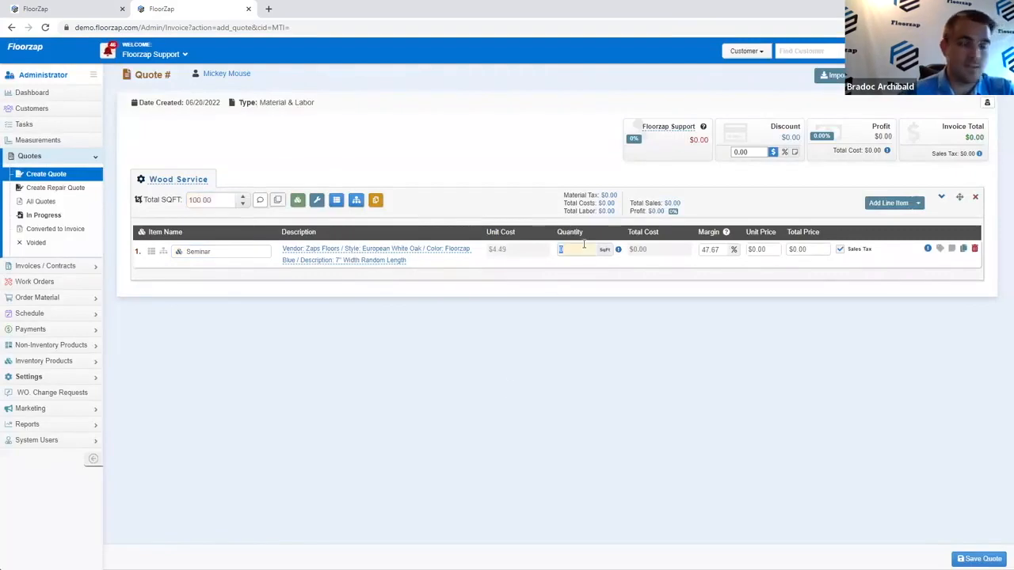
pyautogui.write('1000')
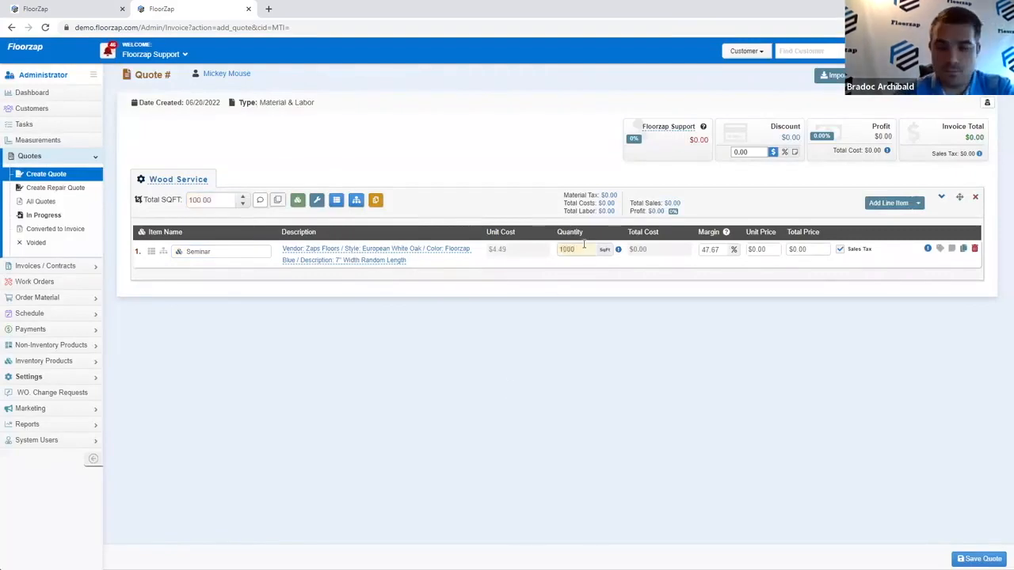
pyautogui.press('Tab')
pyautogui.moveTo(617, 251)
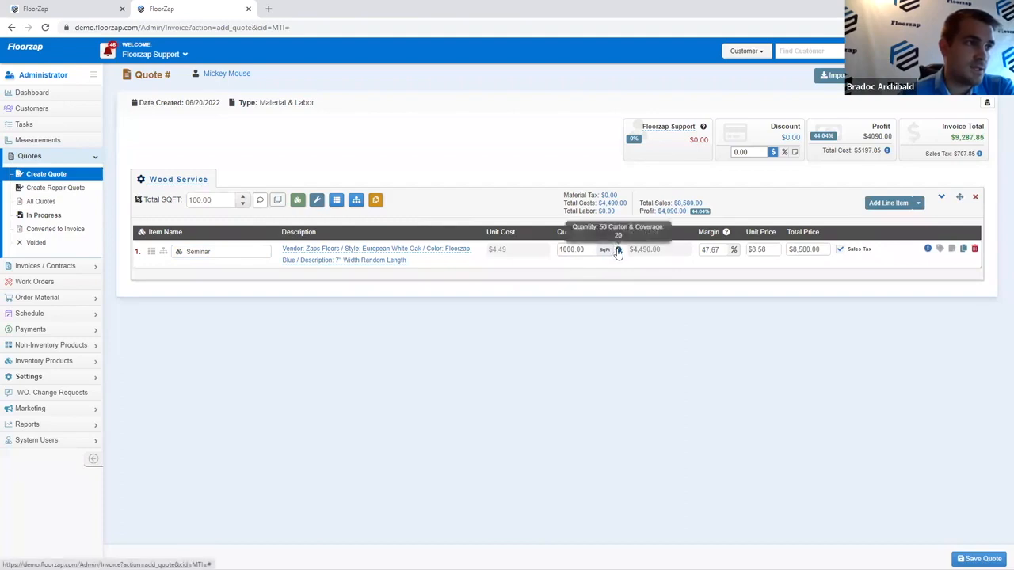
pyautogui.click(973, 558)
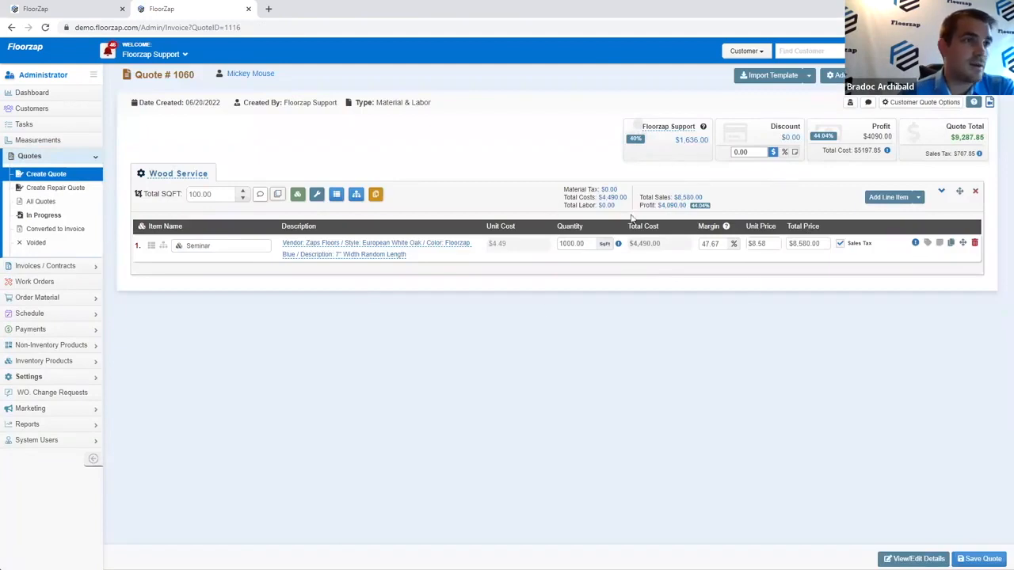
pyautogui.click(779, 242)
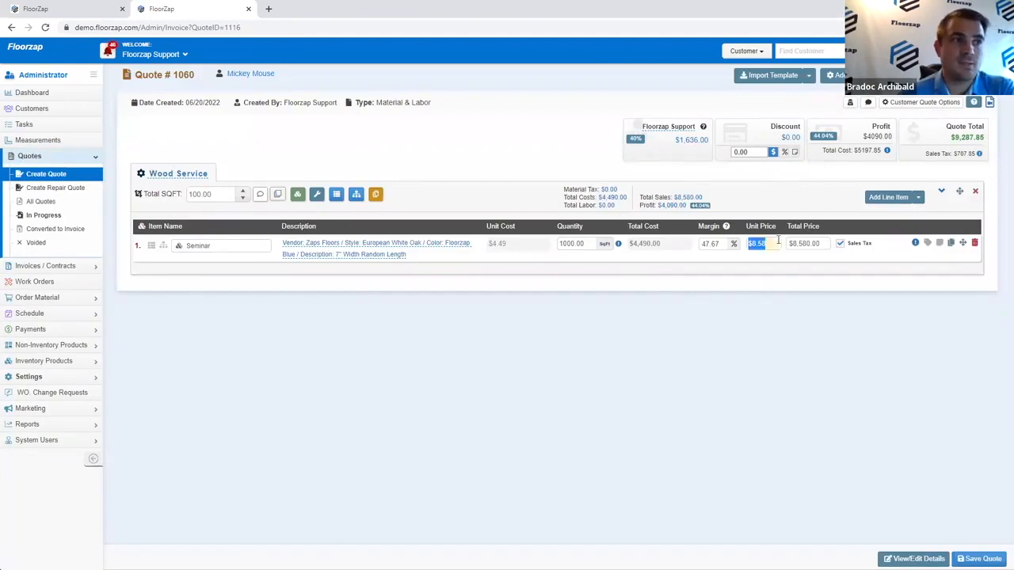
pyautogui.click(80, 9)
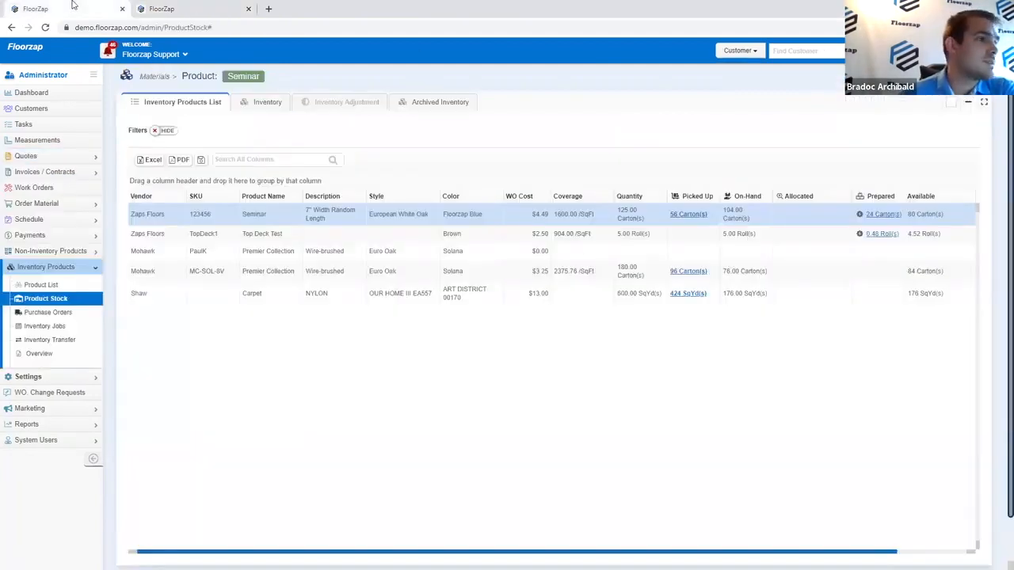
# Step: Compare the first Seminar lot's $4.49 price with Quote #1060's $4.49 unit cost
pyautogui.click(269, 103)
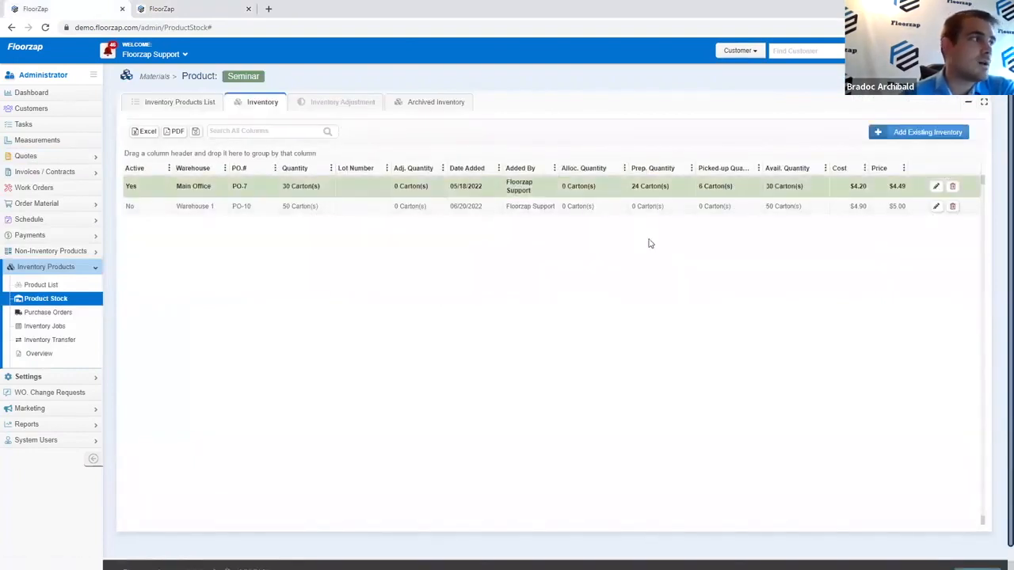
pyautogui.moveTo(144, 188); pyautogui.dragTo(121, 190)
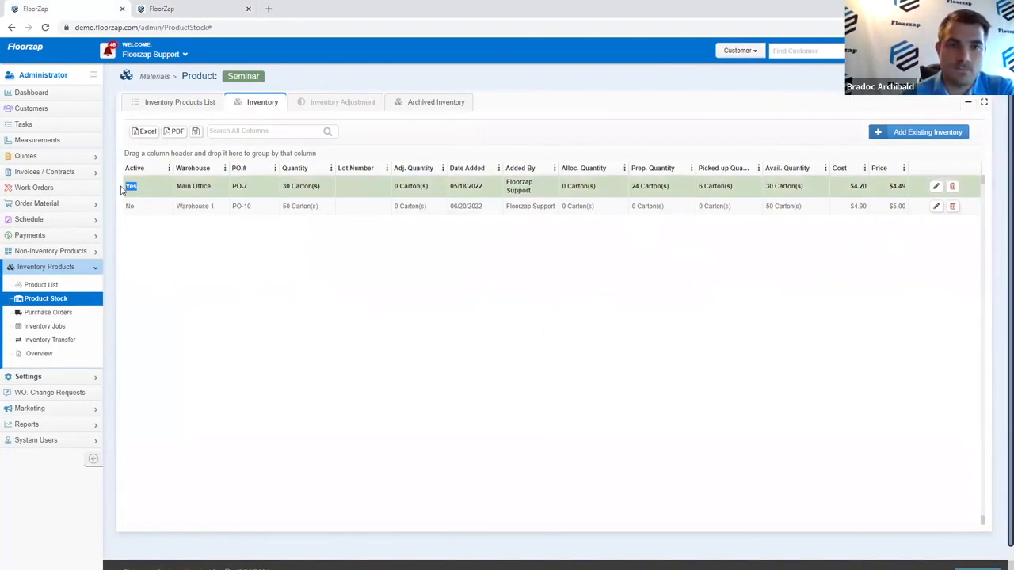
pyautogui.moveTo(909, 190); pyautogui.dragTo(882, 192)
pyautogui.hotkey('ctrl', 'Tab')
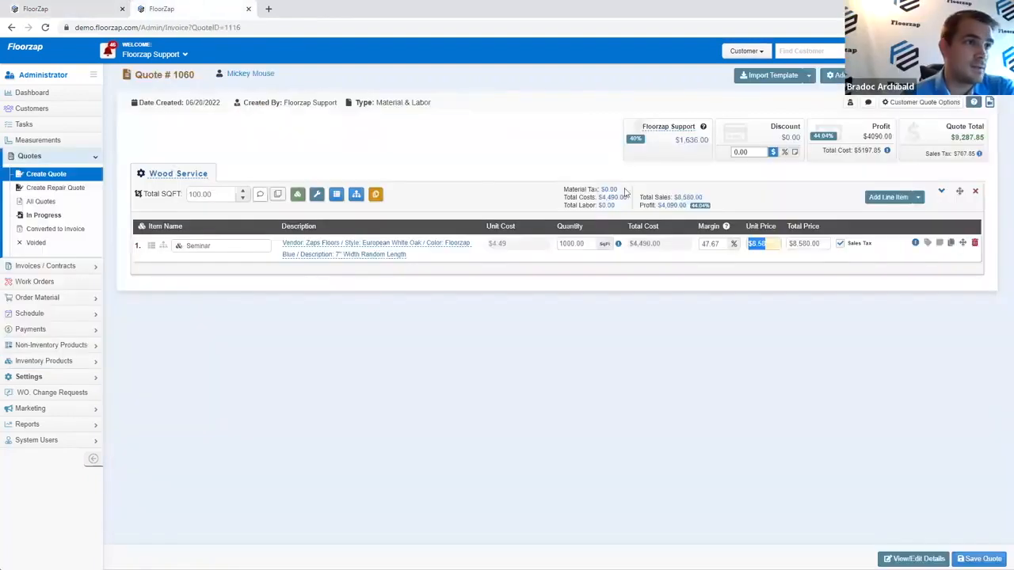
pyautogui.click(784, 320)
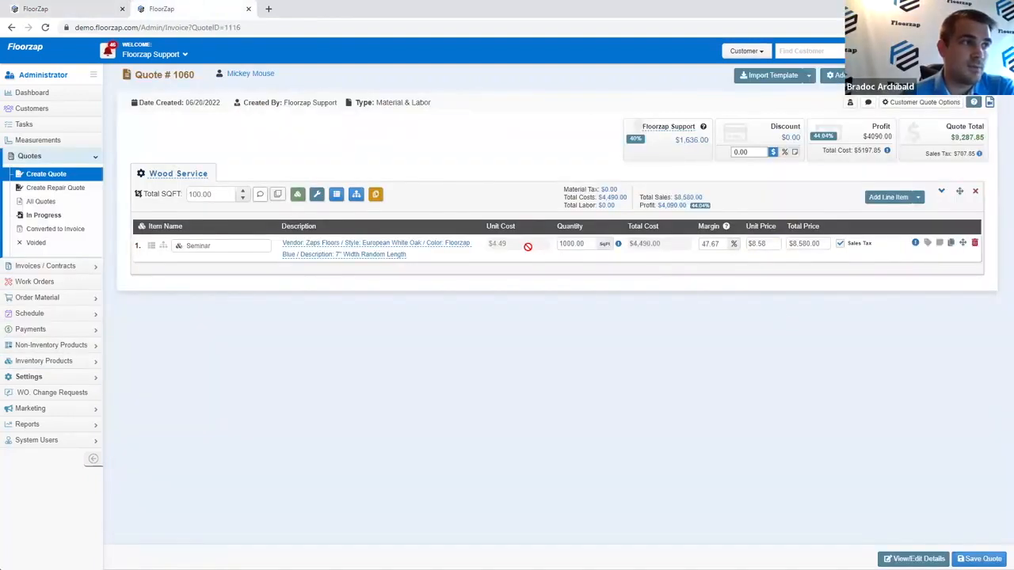
pyautogui.moveTo(501, 246); pyautogui.dragTo(476, 253)
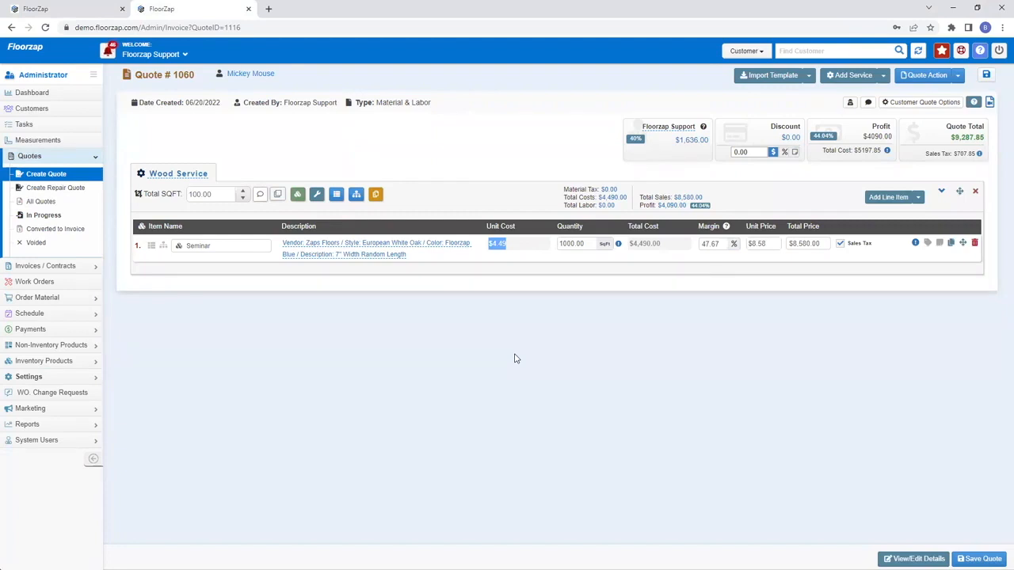
# Step: Inspect the PO-7 lot's 4.49 workorder cost without saving, then list inventory products
pyautogui.click(64, 9)
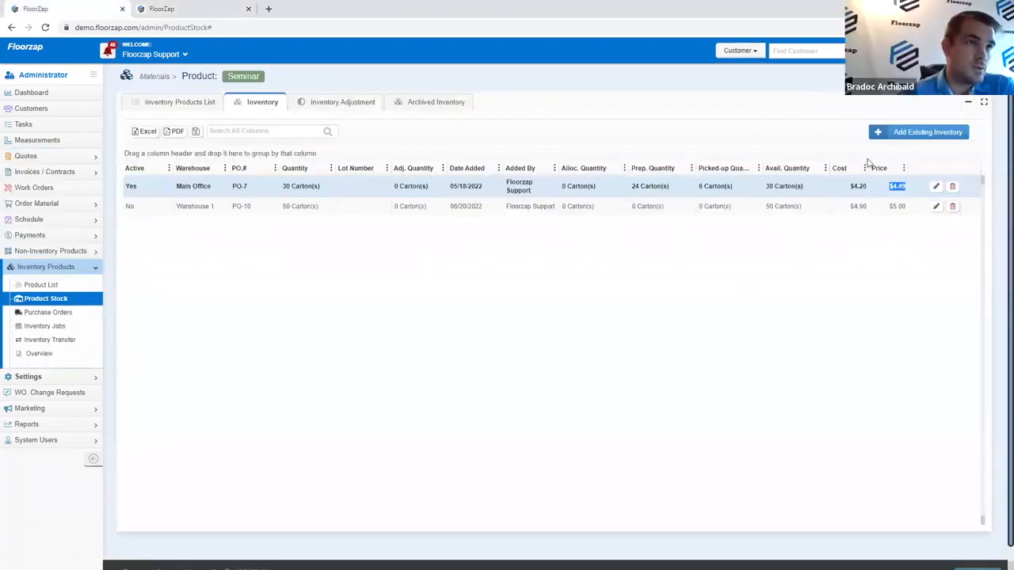
pyautogui.click(934, 187)
pyautogui.doubleClick(651, 358)
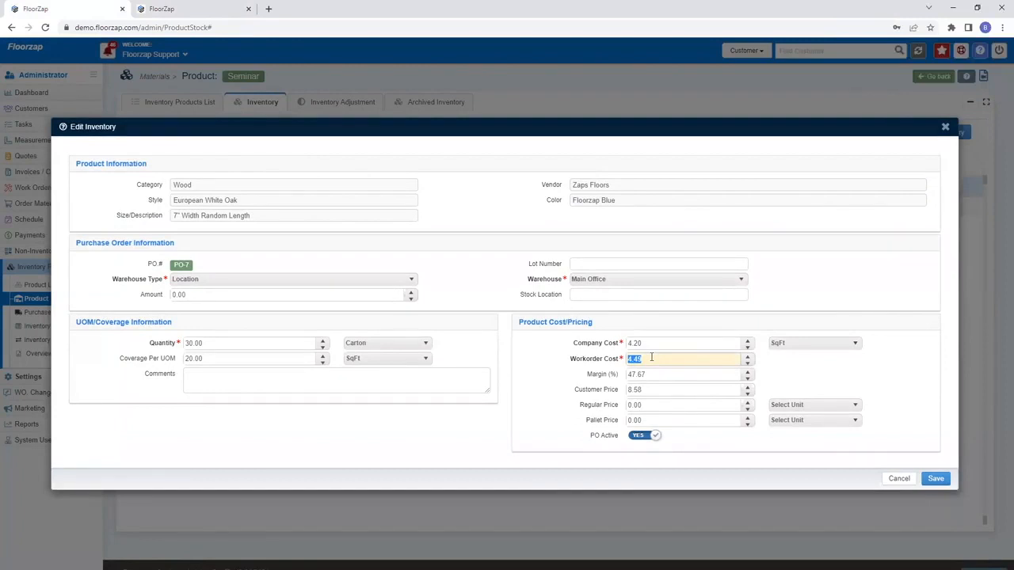
pyautogui.click(948, 129)
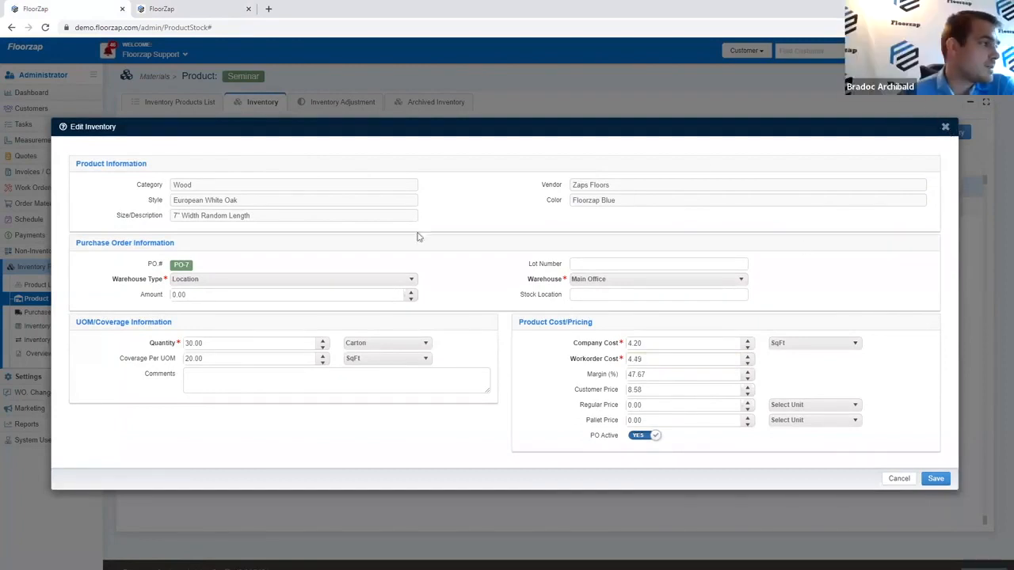
pyautogui.click(946, 128)
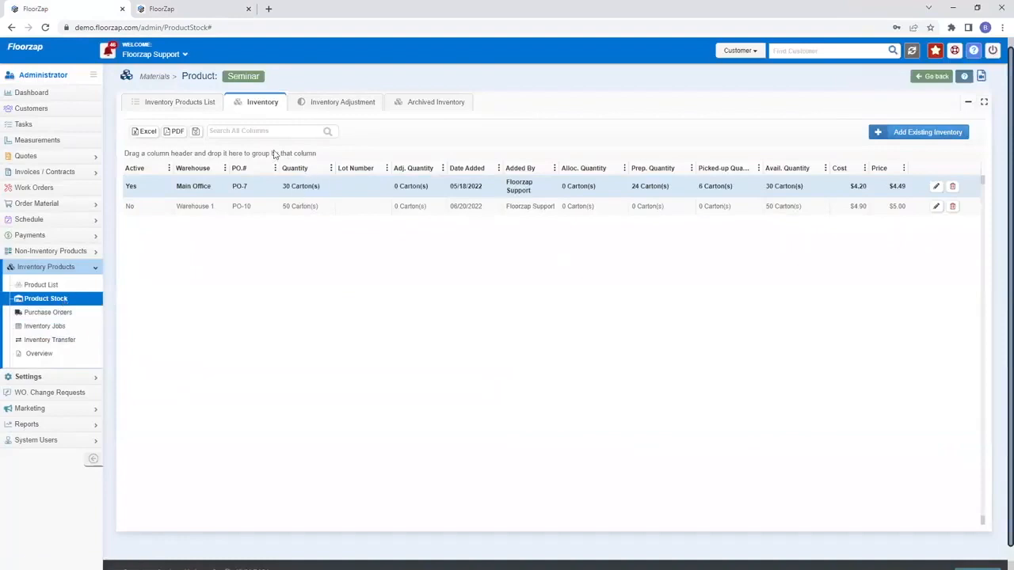
pyautogui.click(196, 103)
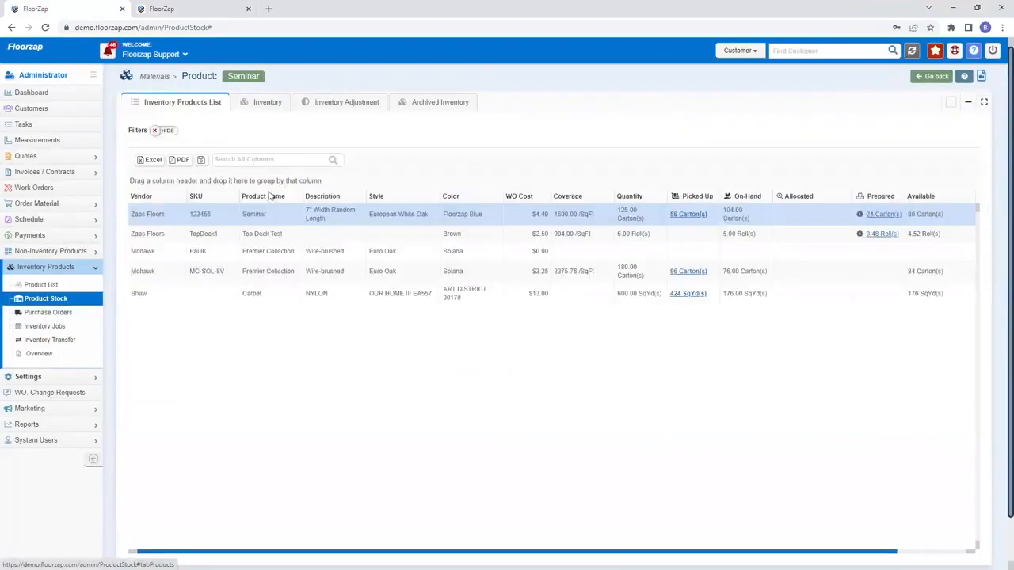
# Step: Note the PO-7 lot's 30 available cartons, then return to Quote #1060
pyautogui.click(264, 102)
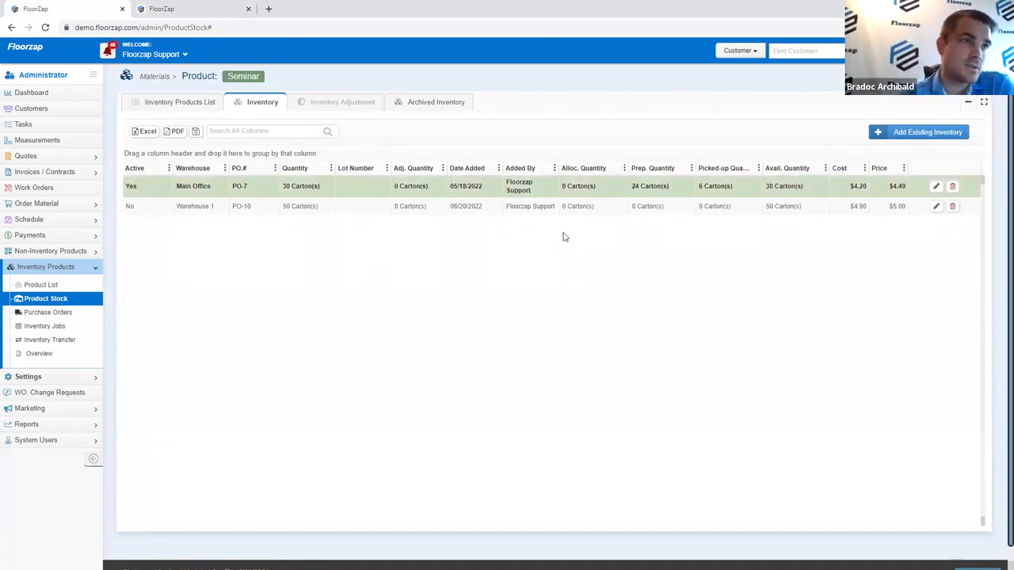
pyautogui.moveTo(812, 186); pyautogui.dragTo(761, 189)
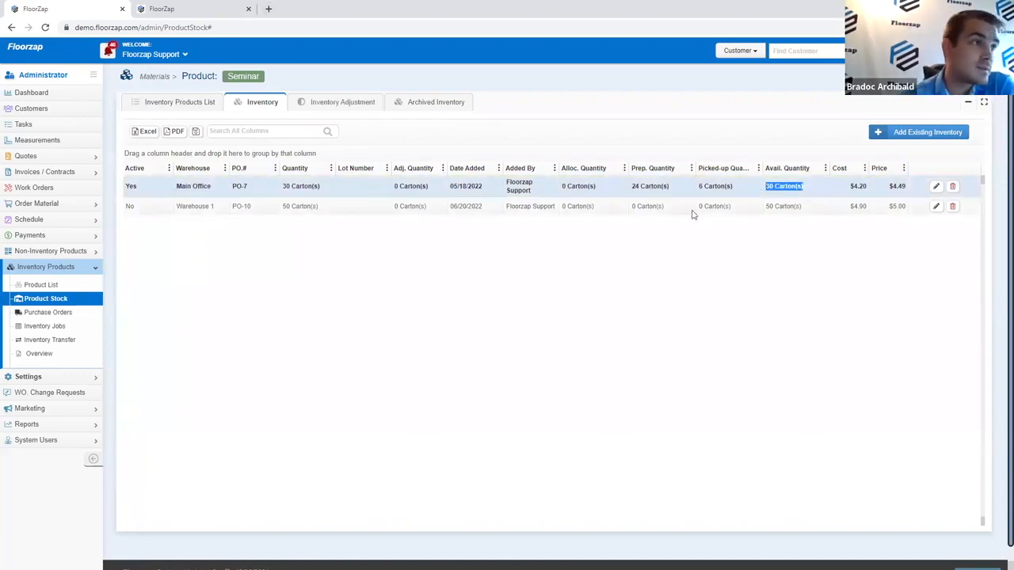
pyautogui.click(226, 8)
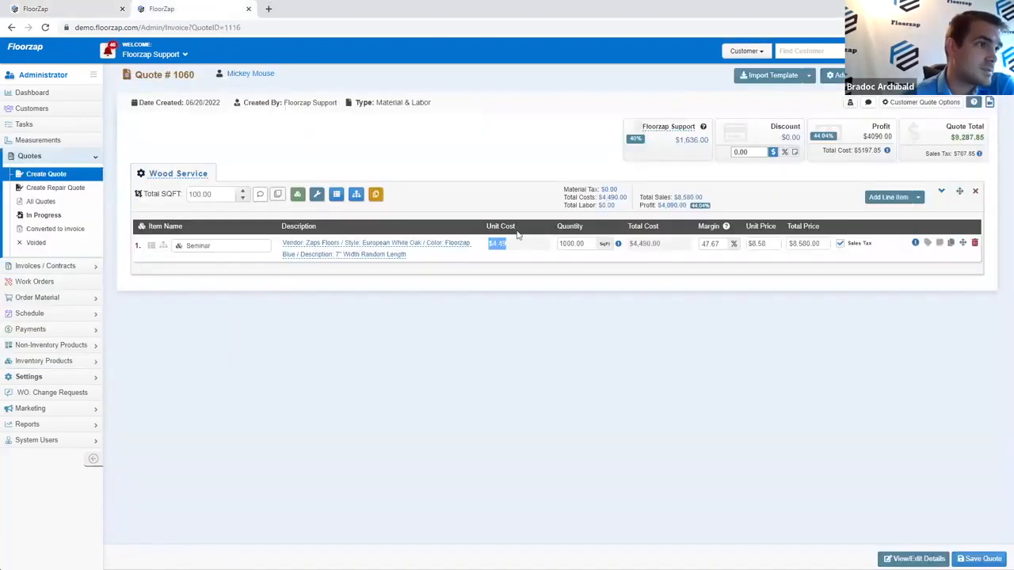
# Step: Change the Seminar quantity to 600, save the quote at $5,572.71, and choose Convert To Invoice
pyautogui.click(589, 243)
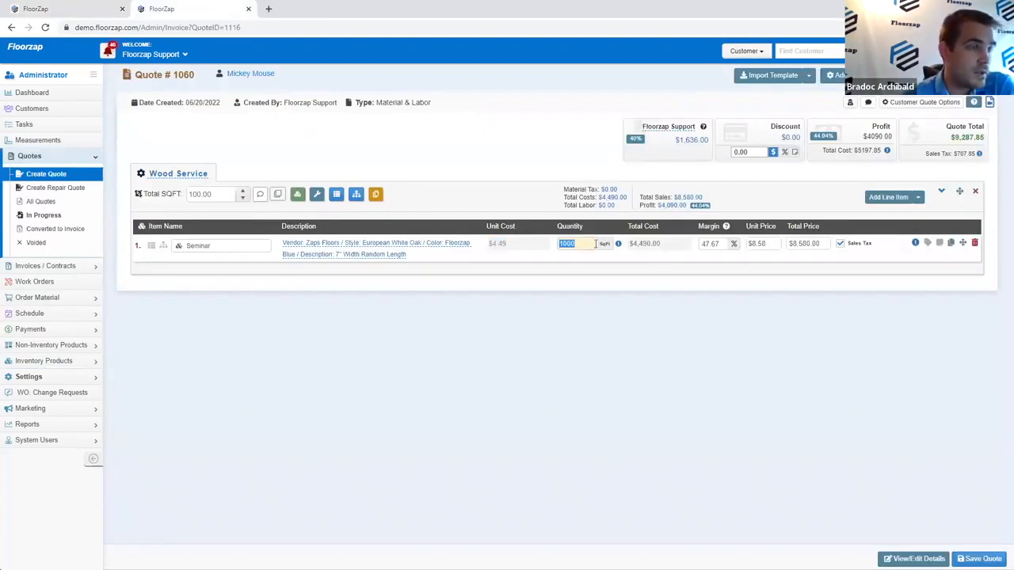
pyautogui.write('600')
pyautogui.click(631, 309)
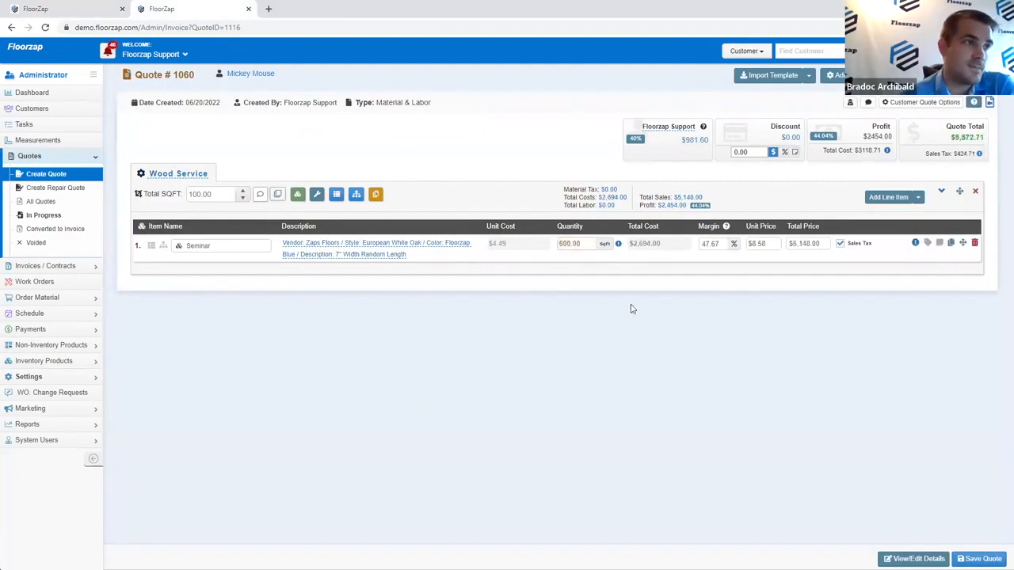
pyautogui.moveTo(619, 247)
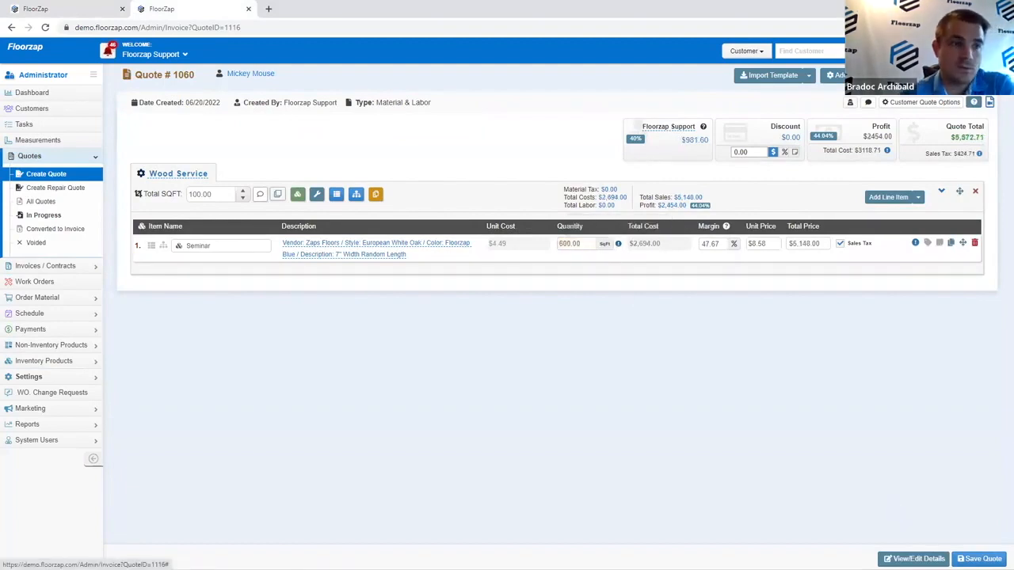
pyautogui.click(979, 558)
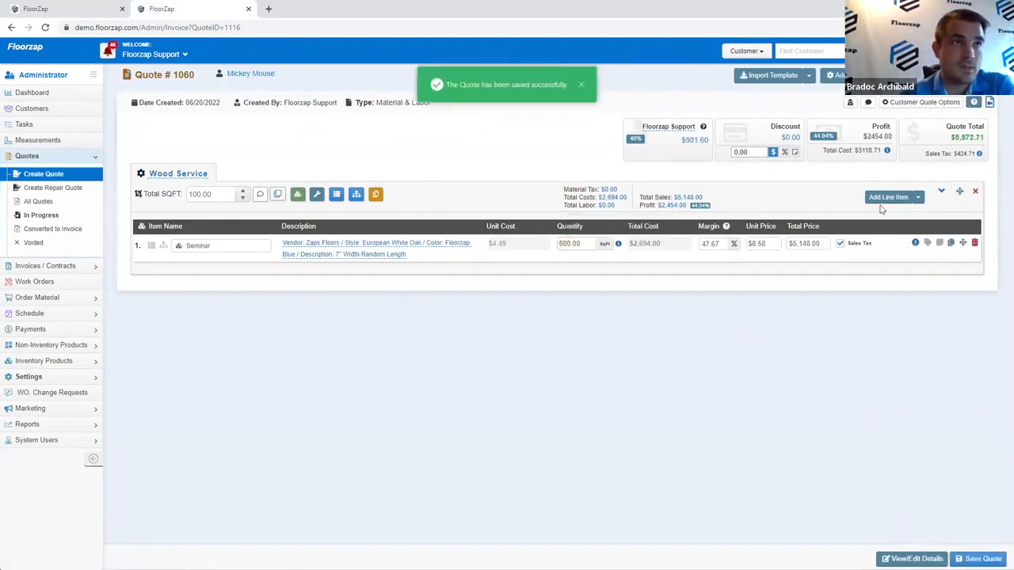
pyautogui.click(883, 102)
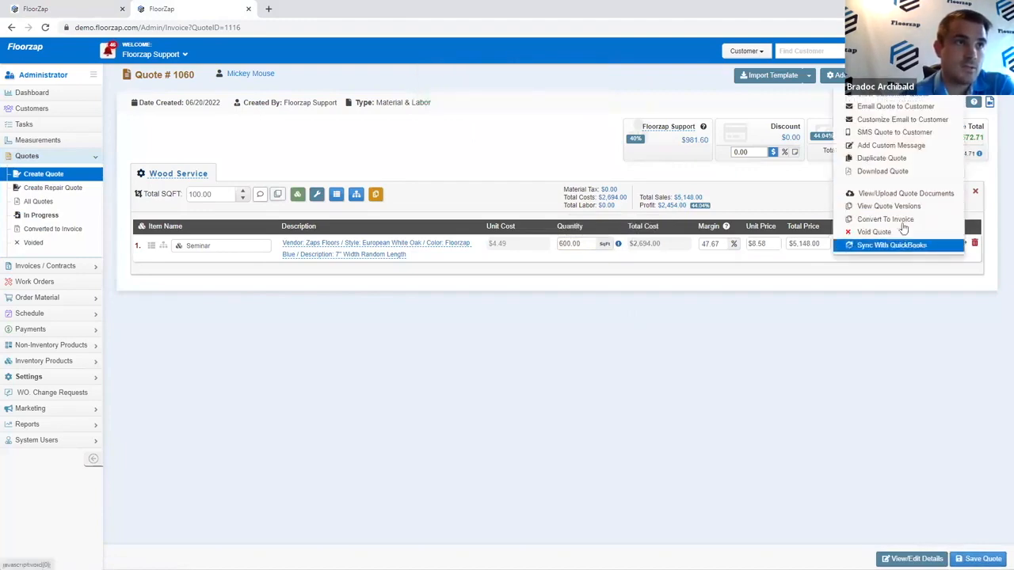
pyautogui.click(891, 219)
# Step: Confirm conversion to invoice FZ-1057 and mark it as signed
pyautogui.click(603, 362)
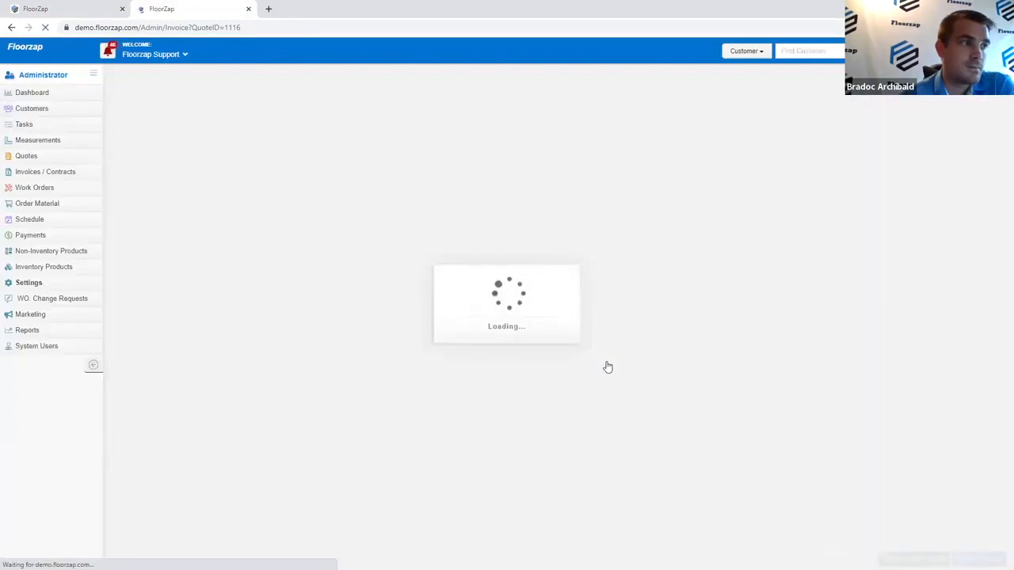
pyautogui.click(883, 102)
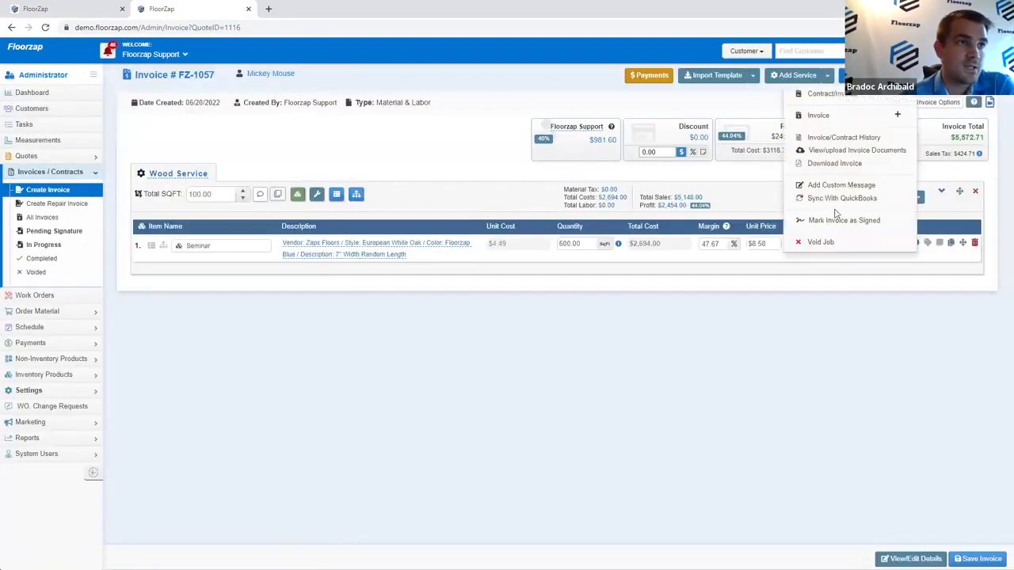
pyautogui.click(836, 213)
pyautogui.click(854, 79)
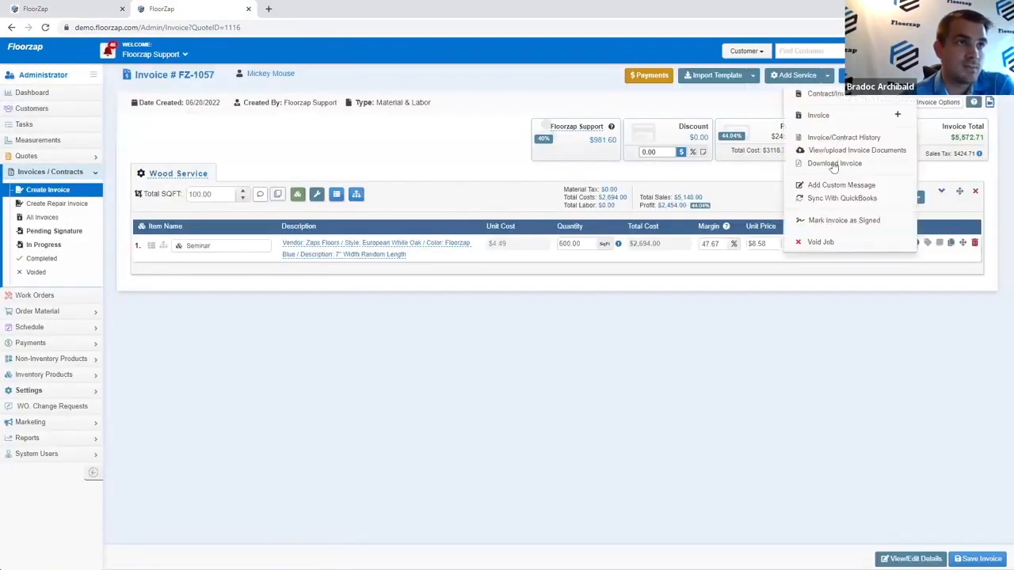
pyautogui.click(832, 223)
pyautogui.click(609, 366)
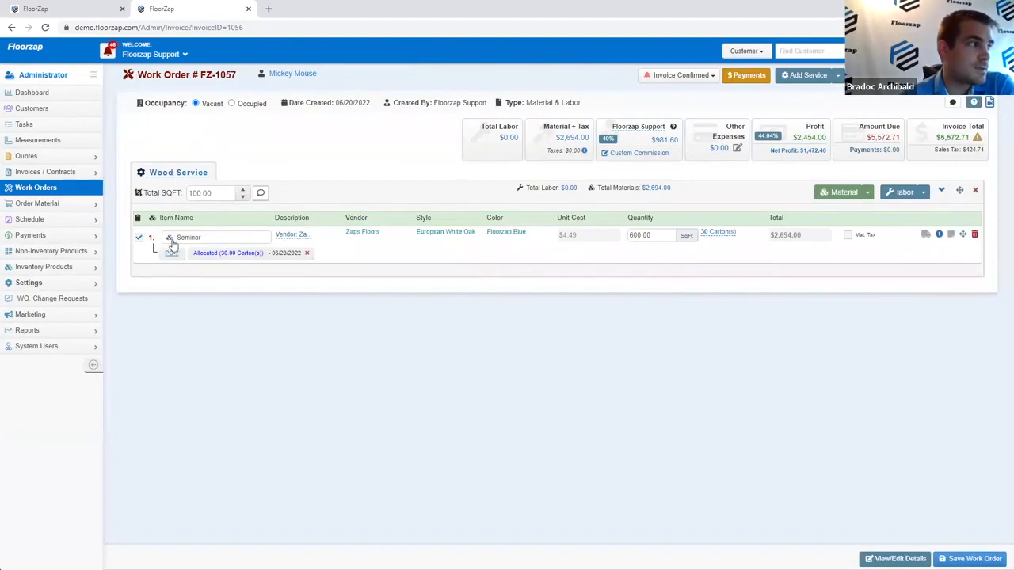
pyautogui.click(173, 244)
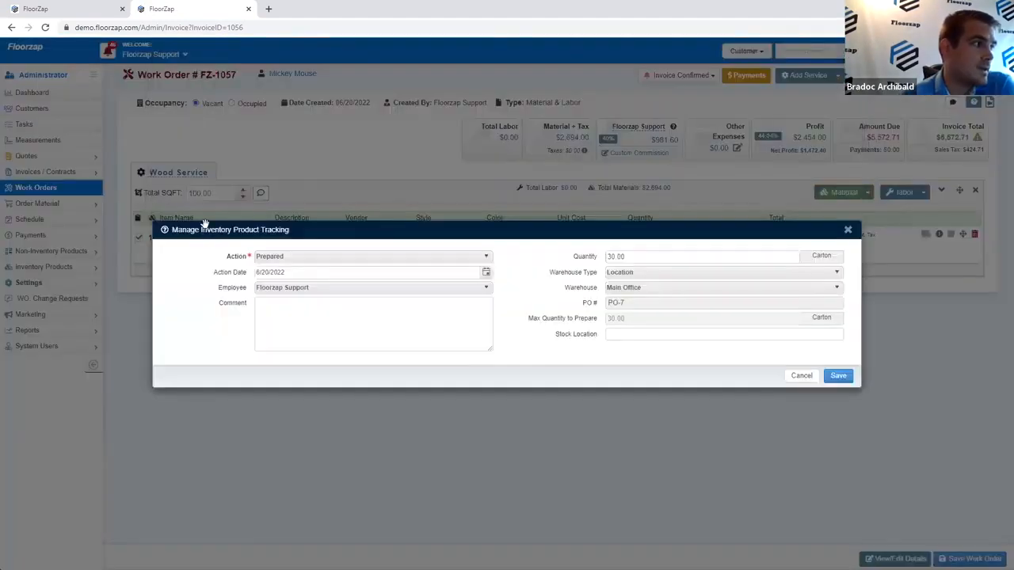
pyautogui.click(838, 377)
pyautogui.click(167, 246)
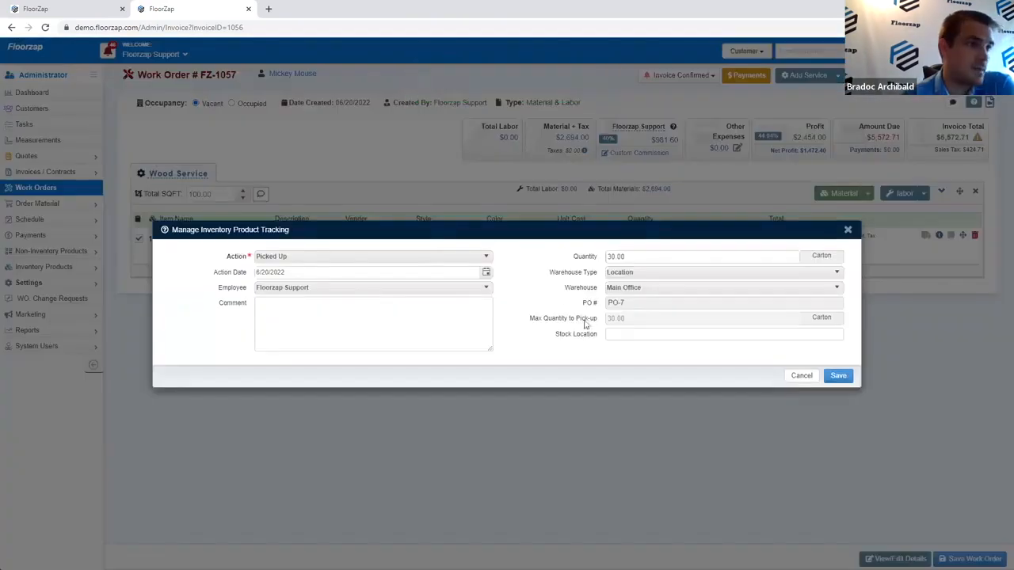
pyautogui.click(838, 376)
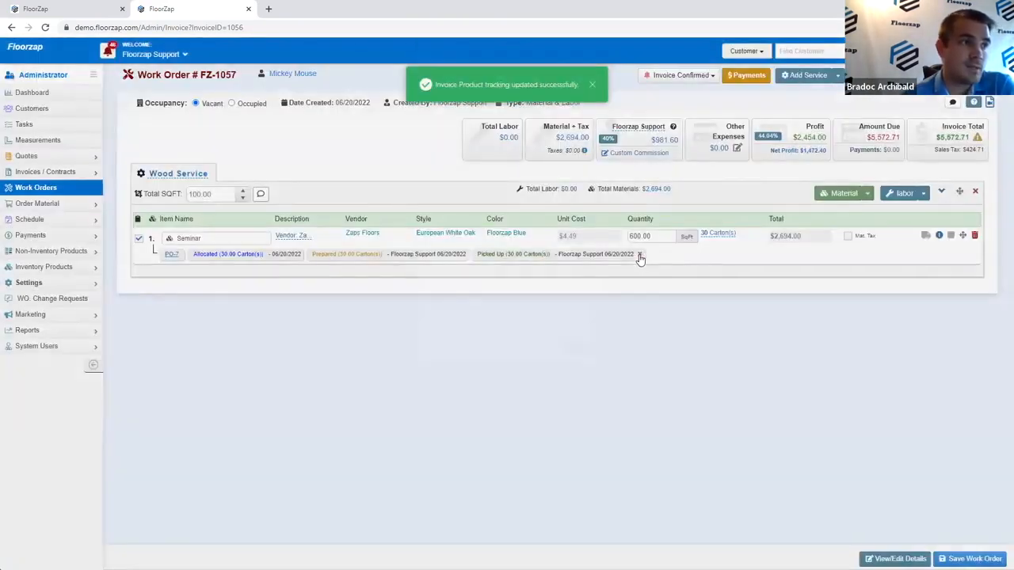
pyautogui.click(640, 255)
pyautogui.click(603, 363)
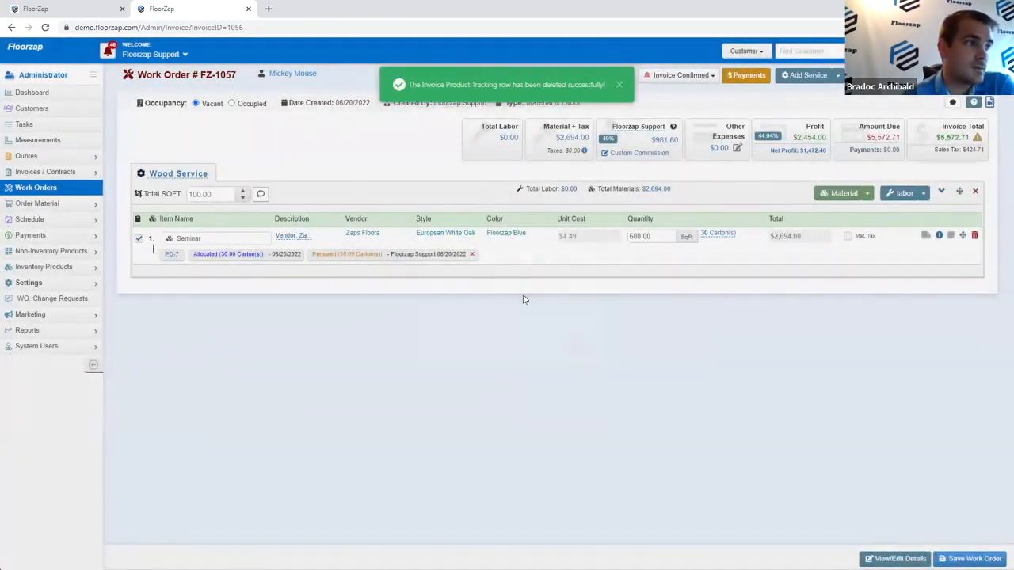
pyautogui.click(471, 253)
pyautogui.click(604, 363)
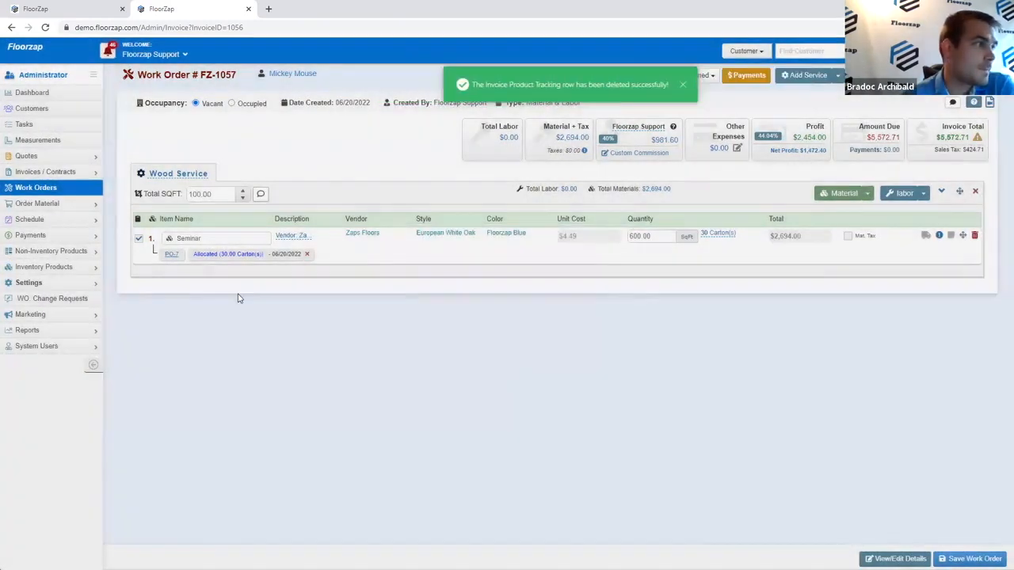
pyautogui.click(36, 156)
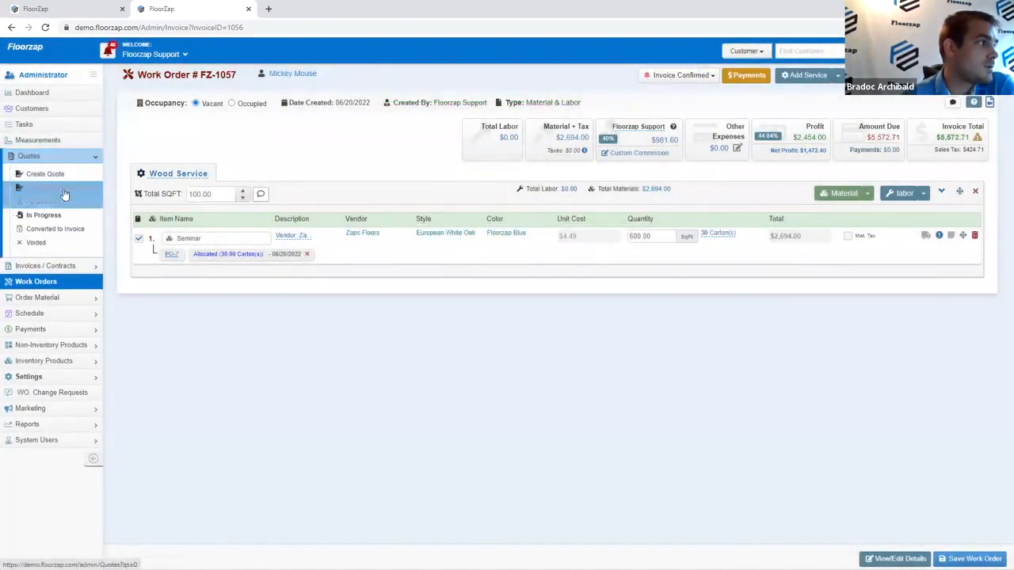
# Step: From the customer's Quotes list, begin a new Material & Labor quote
pyautogui.click(306, 77)
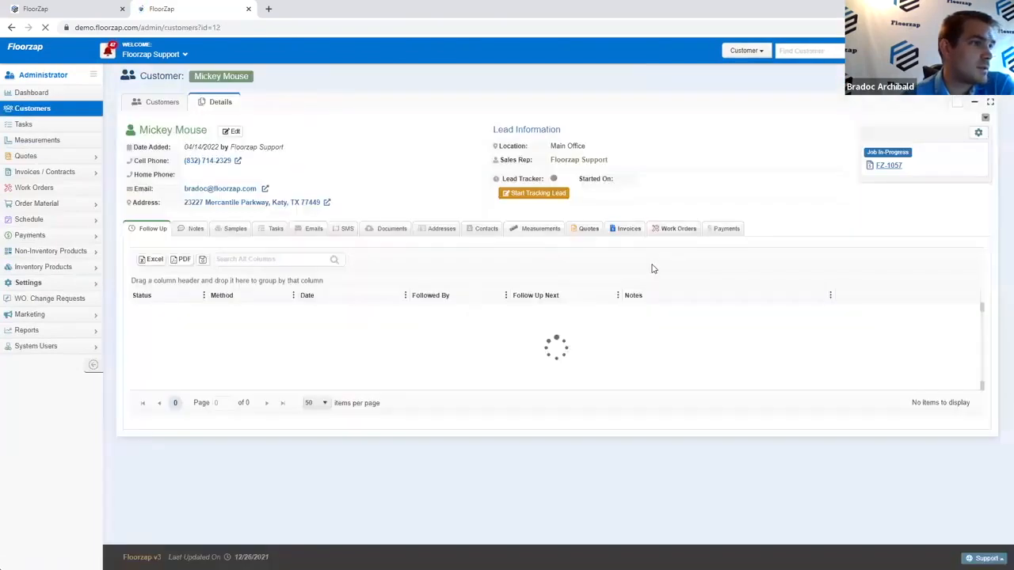
pyautogui.click(588, 228)
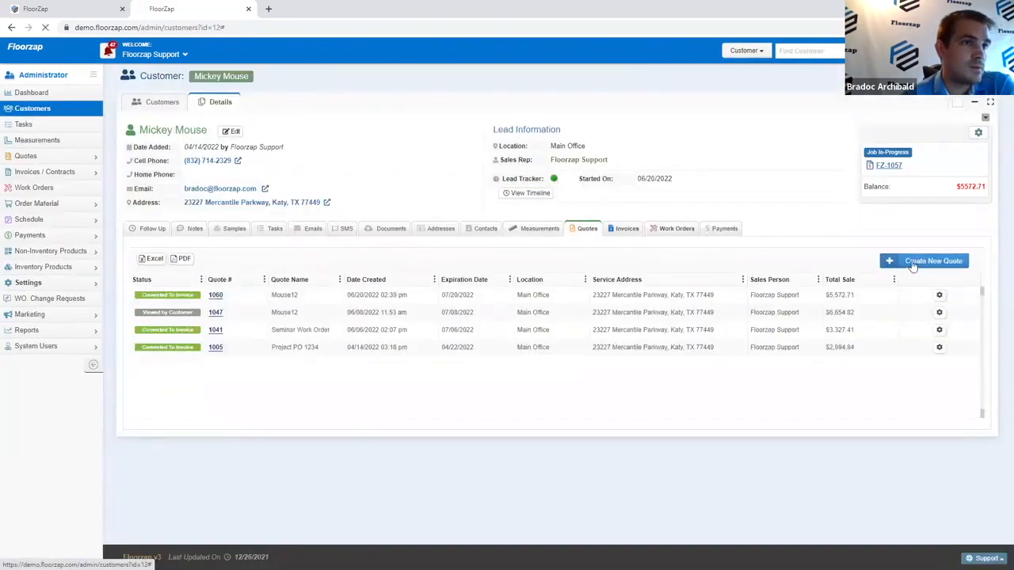
pyautogui.click(914, 267)
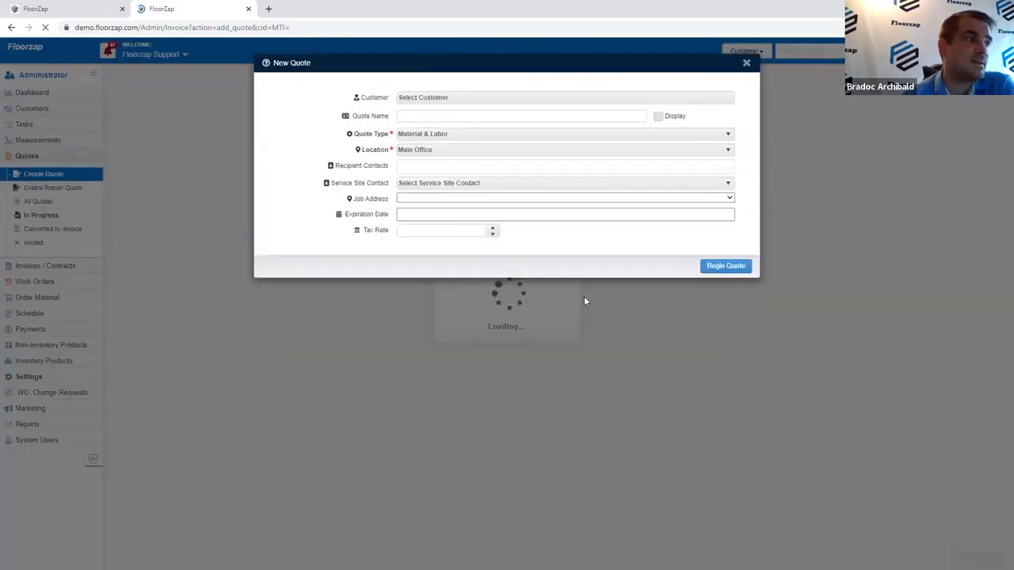
pyautogui.click(738, 408)
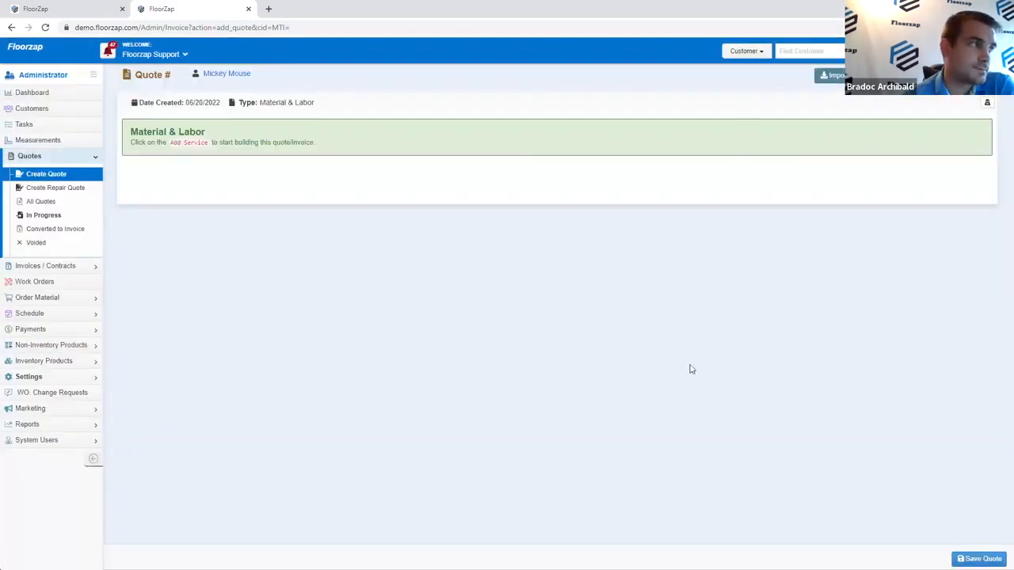
# Step: Add a Wood Service section with the Seminar product, filtered to inventory products
pyautogui.click(919, 75)
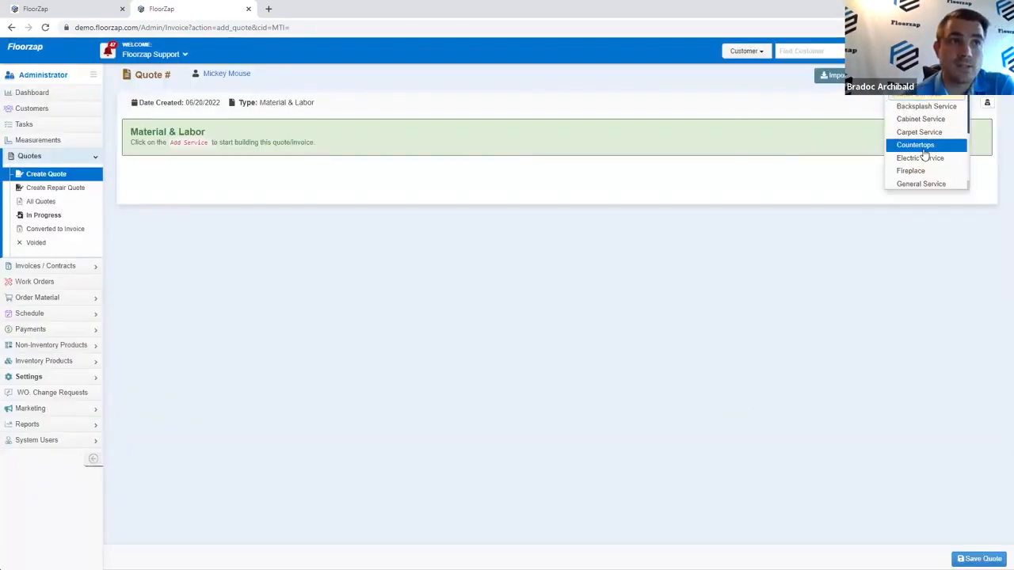
pyautogui.scroll(-2, 926, 164)
pyautogui.click(929, 179)
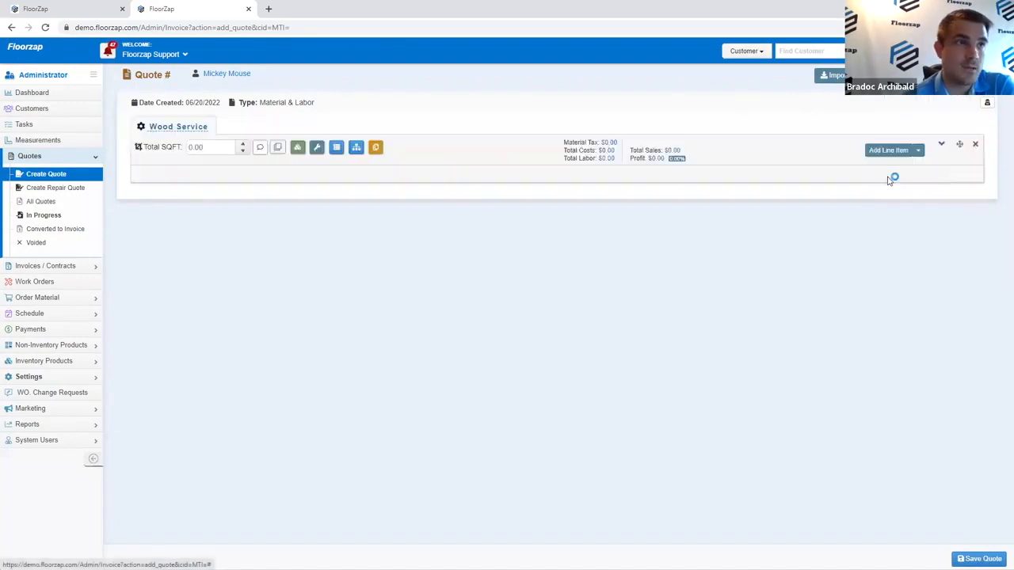
pyautogui.click(298, 150)
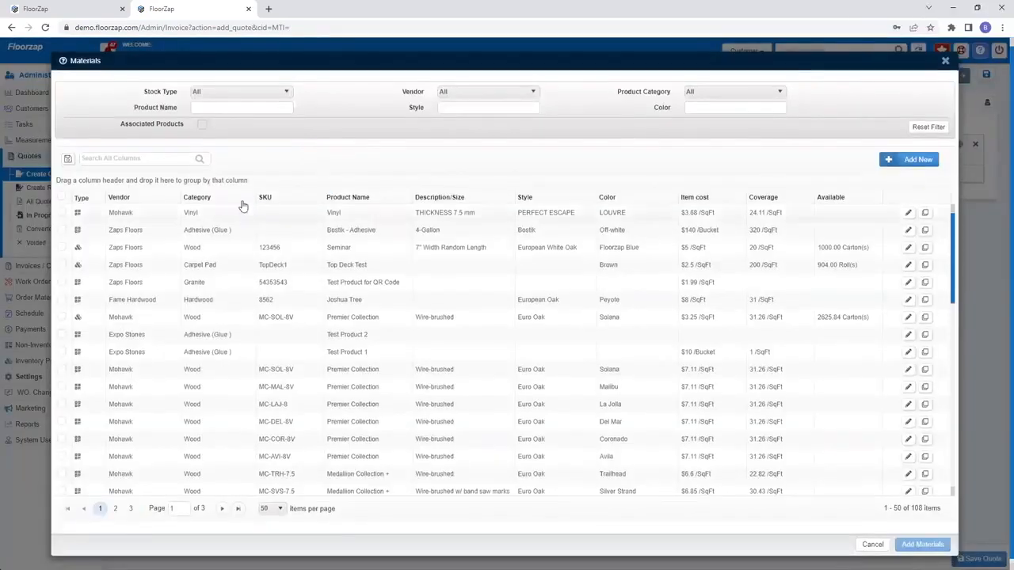
pyautogui.click(738, 96)
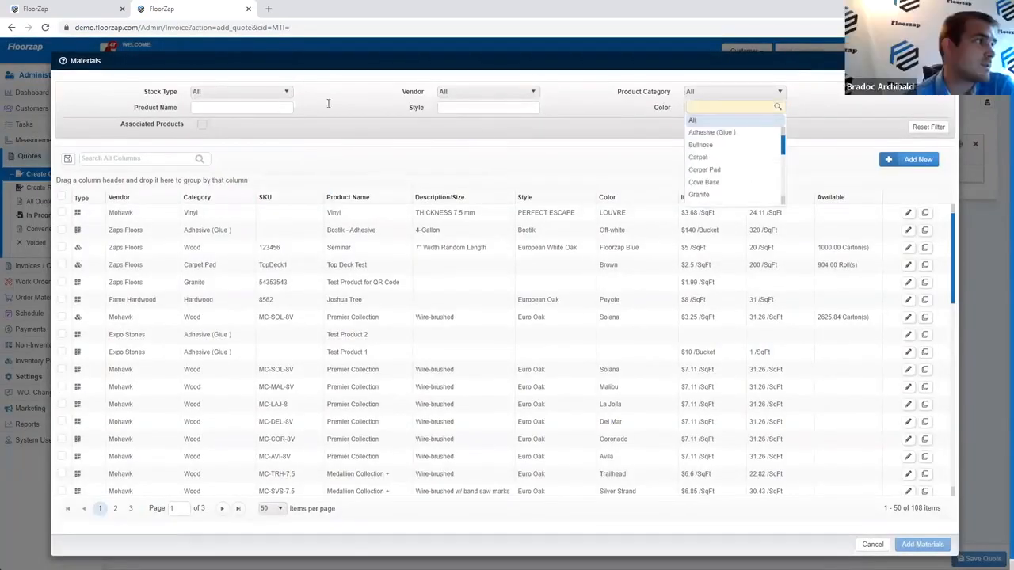
pyautogui.click(272, 97)
pyautogui.click(264, 117)
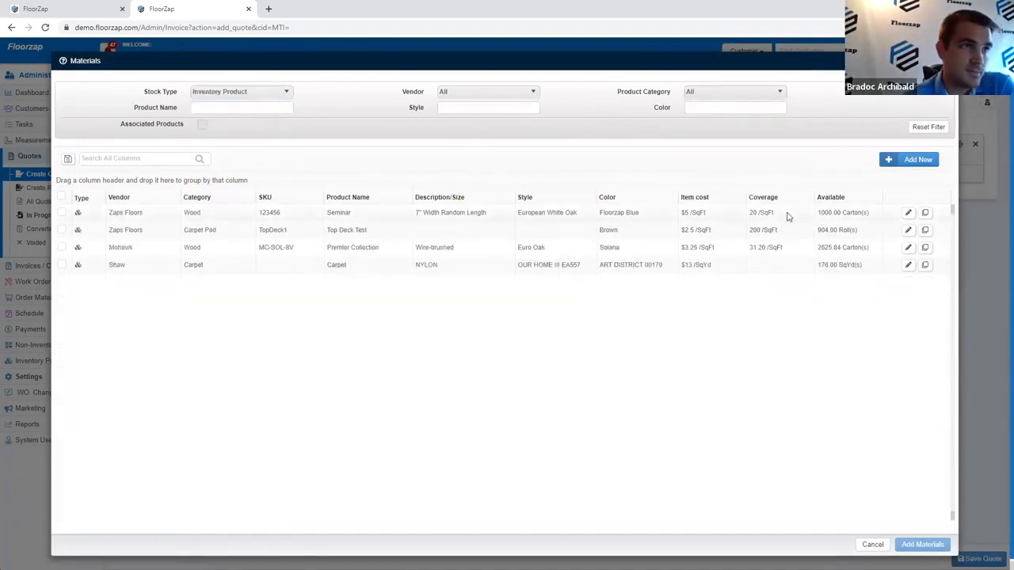
pyautogui.click(61, 212)
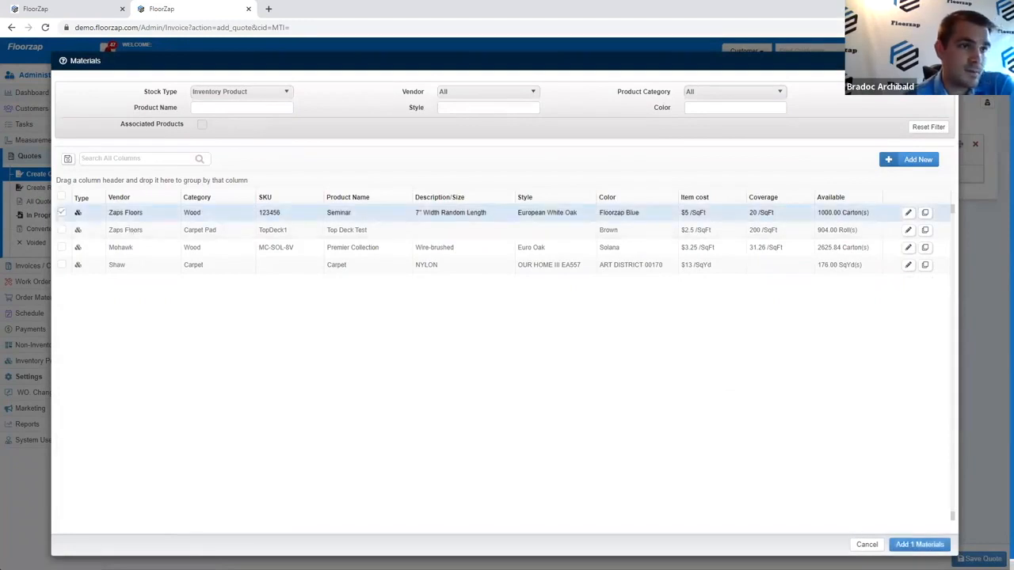
pyautogui.click(921, 545)
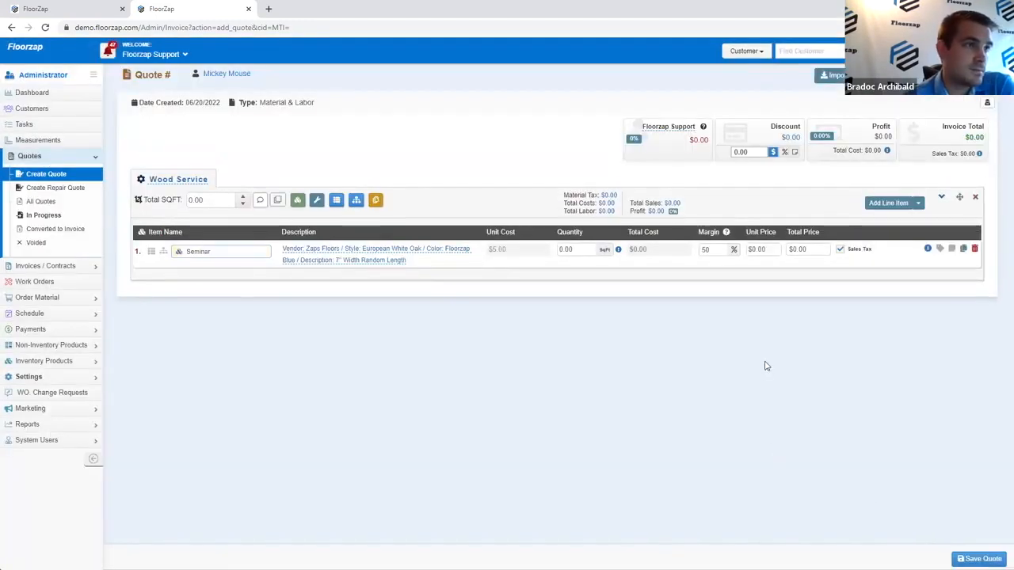
pyautogui.moveTo(522, 248); pyautogui.dragTo(487, 252)
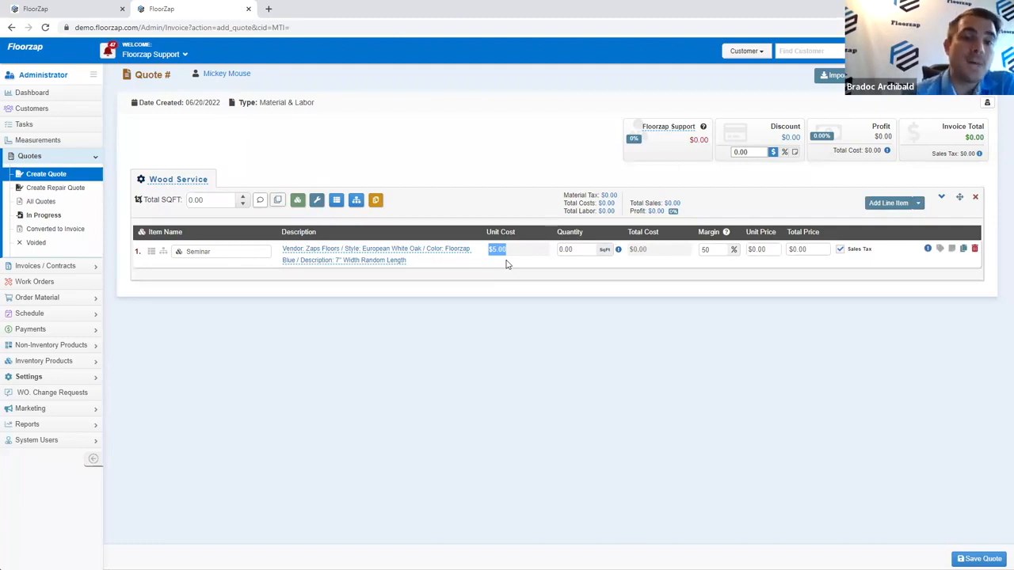
# Step: Set the Warehouse 1 PO-10 Seminar stock batch to PO Active YES and save
pyautogui.click(75, 8)
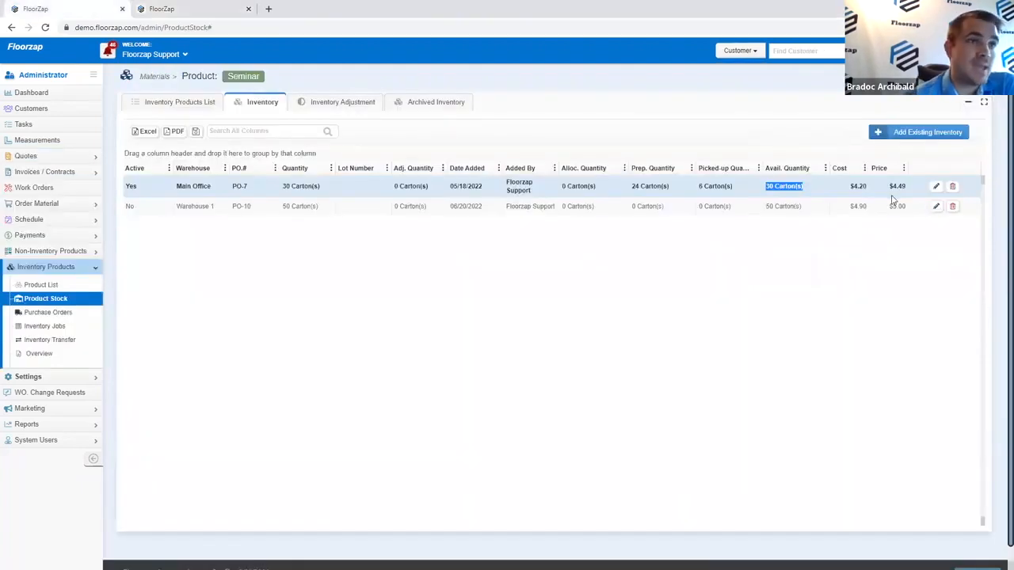
pyautogui.click(935, 206)
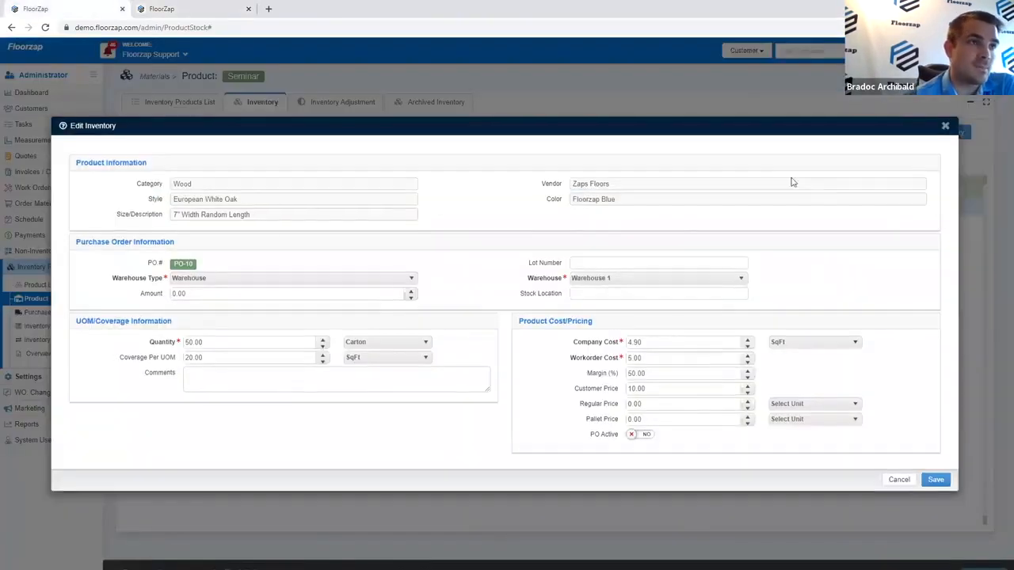
pyautogui.click(947, 128)
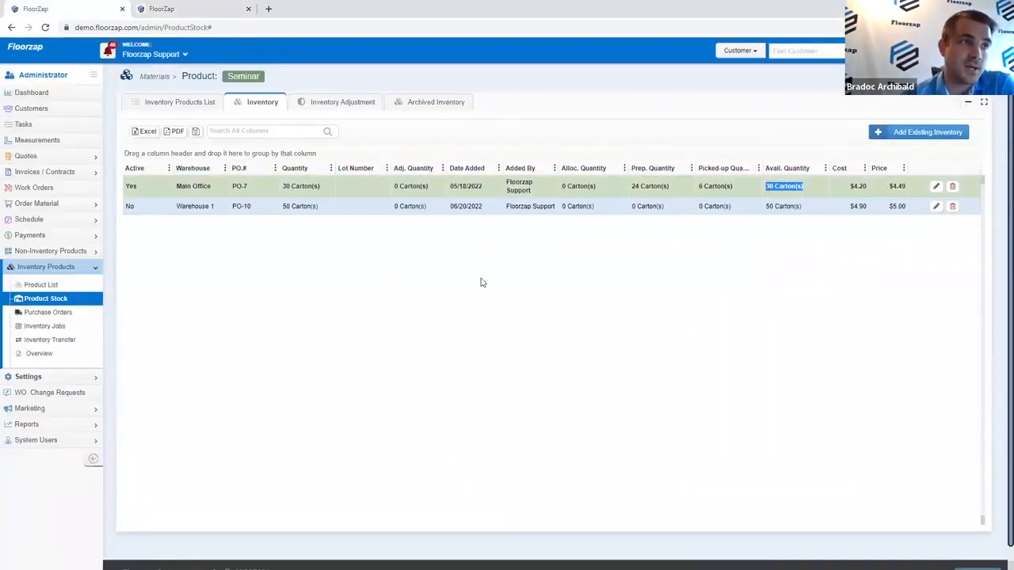
pyautogui.click(782, 192)
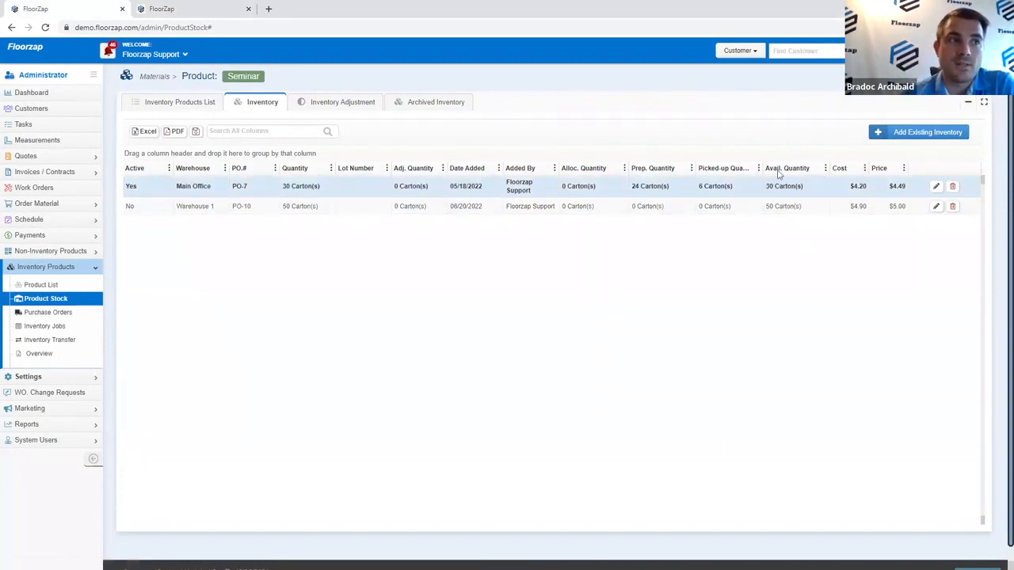
pyautogui.click(800, 202)
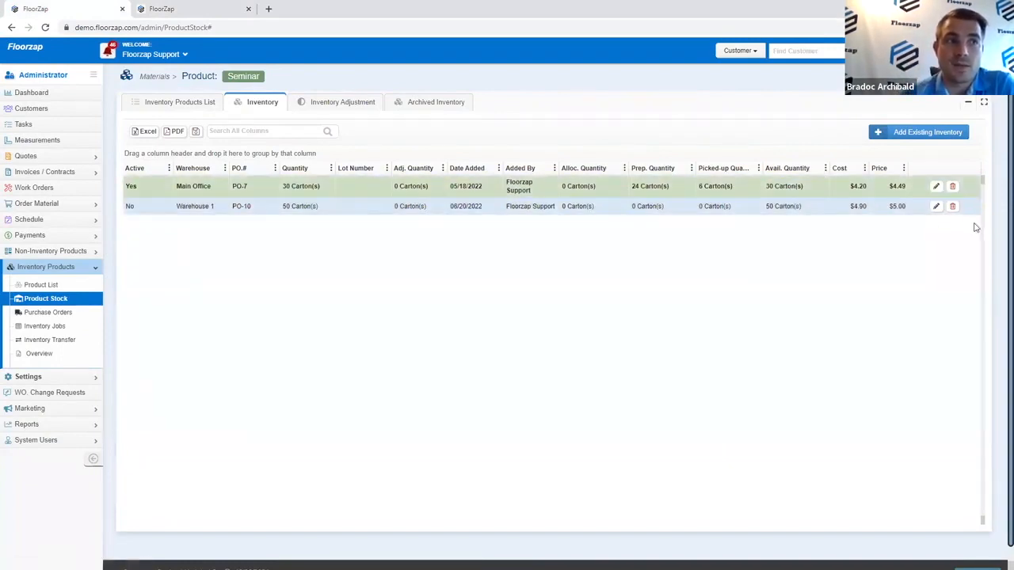
pyautogui.click(935, 208)
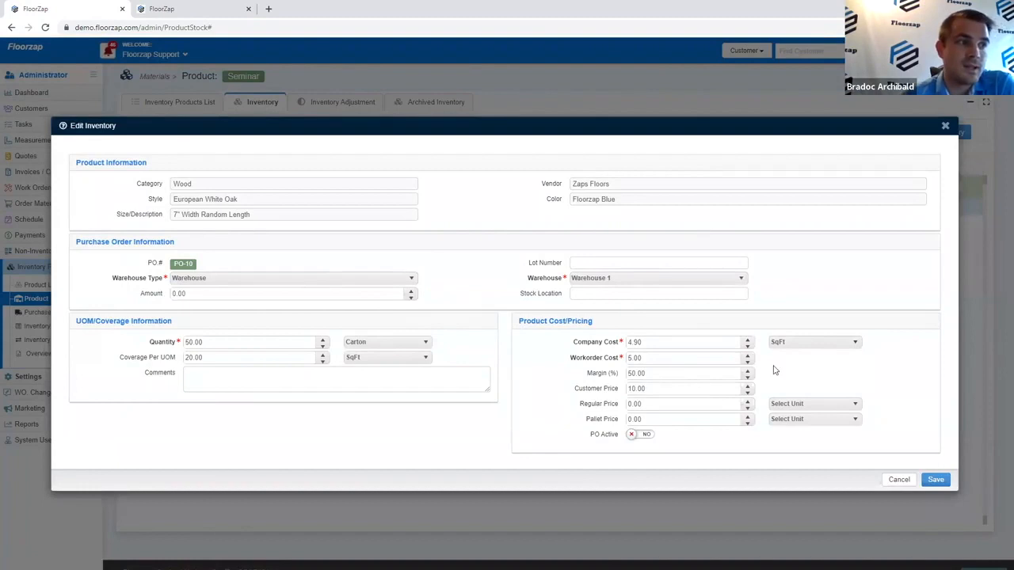
pyautogui.click(637, 434)
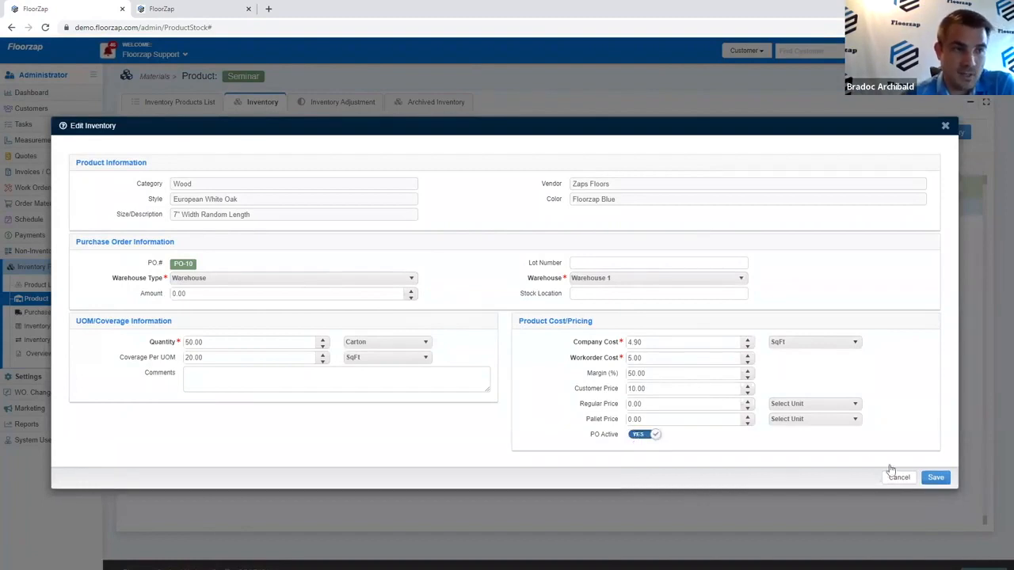
pyautogui.click(935, 478)
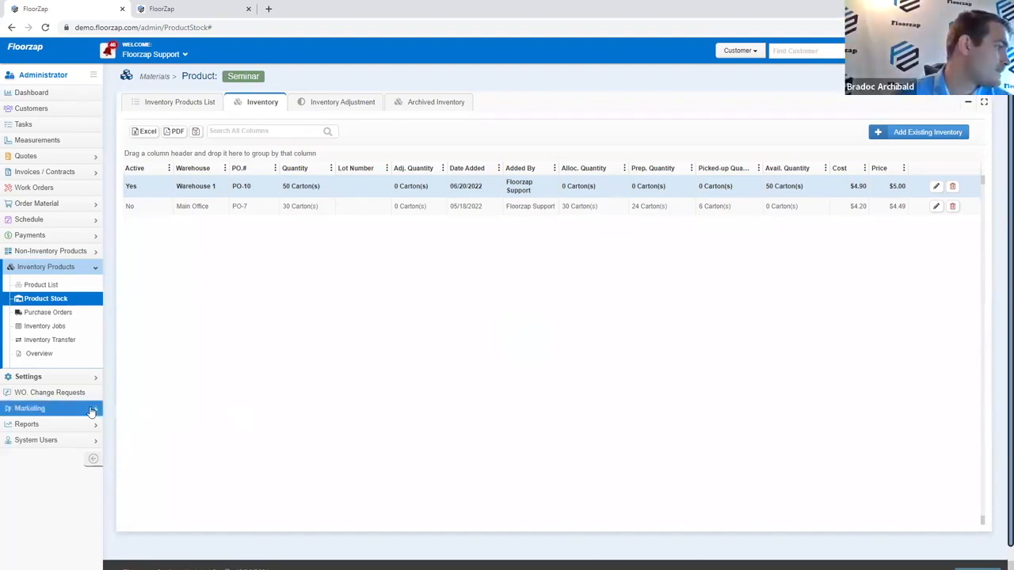
# Step: Open Marketing's Follow Up list filtered to Quotes follow-ups
pyautogui.click(48, 408)
pyautogui.click(64, 336)
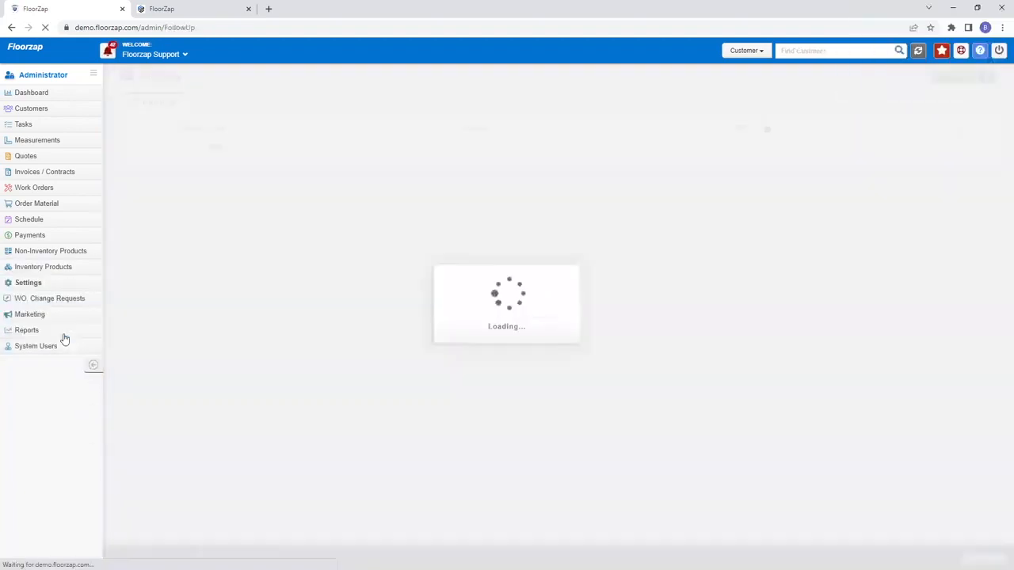
pyautogui.click(355, 131)
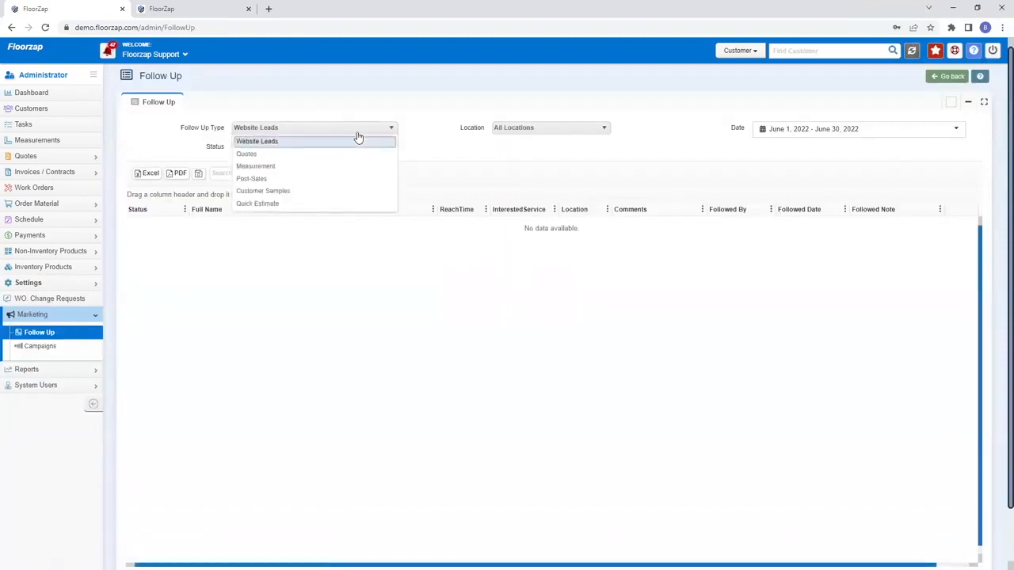
pyautogui.click(355, 158)
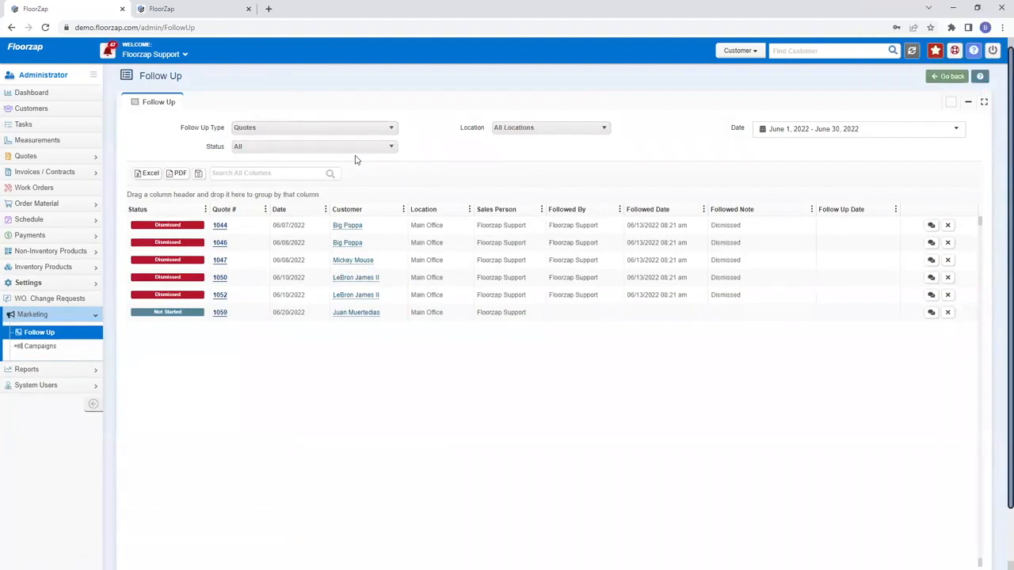
# Step: Switch the follow-up type to Post-Sales for June 2022, then expand the Settings section
pyautogui.click(317, 129)
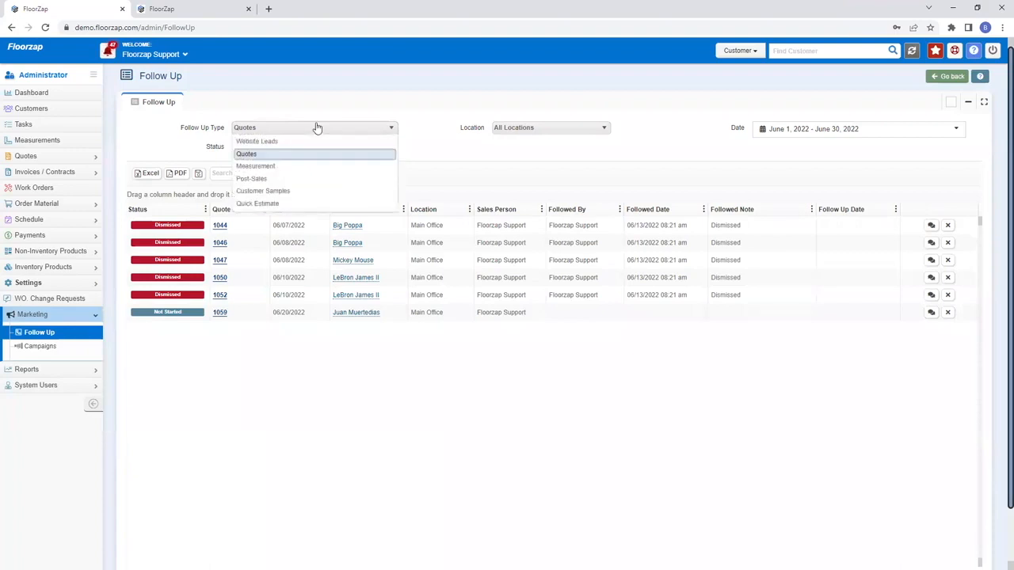
pyautogui.click(289, 178)
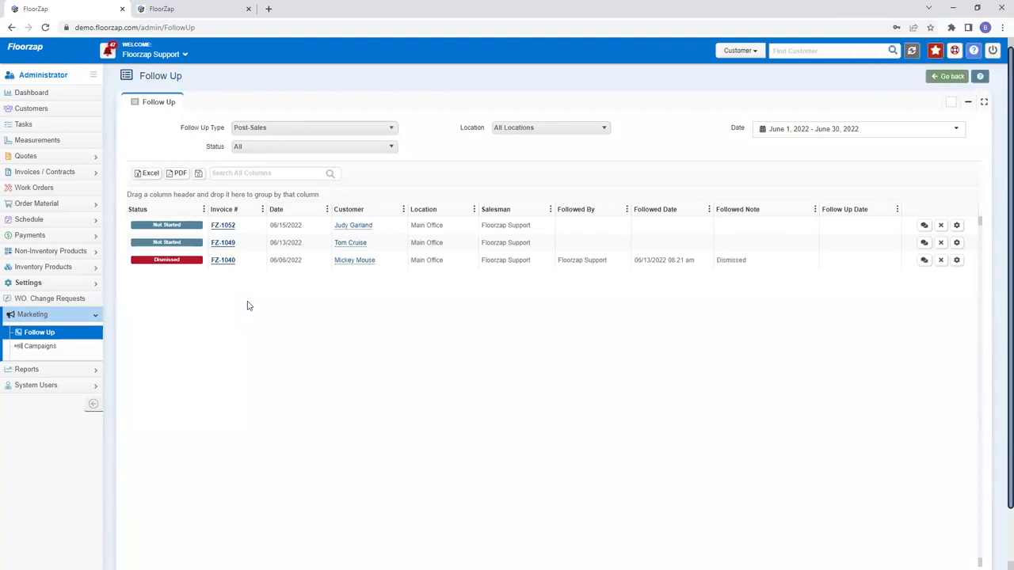
pyautogui.click(39, 285)
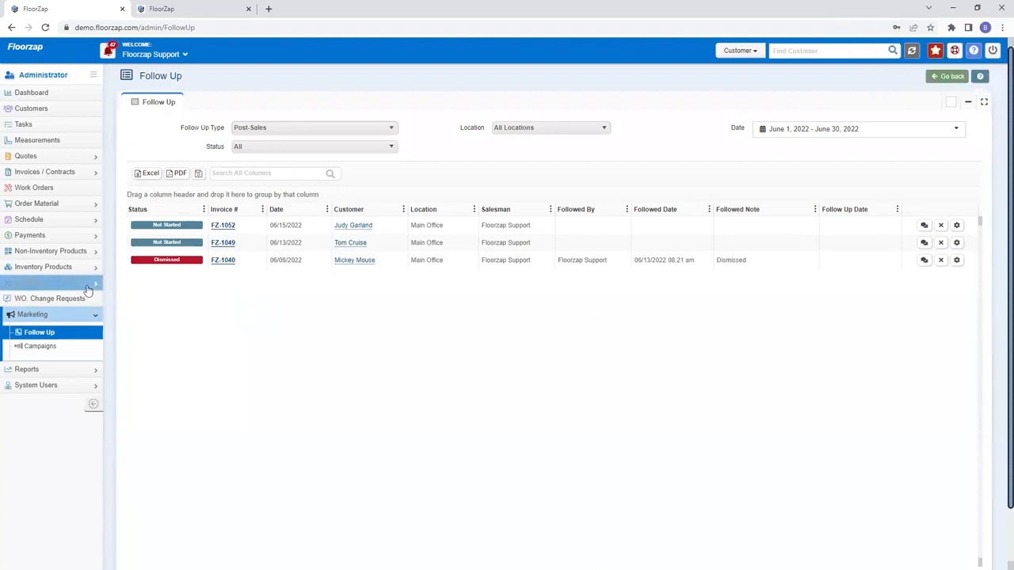
pyautogui.click(67, 522)
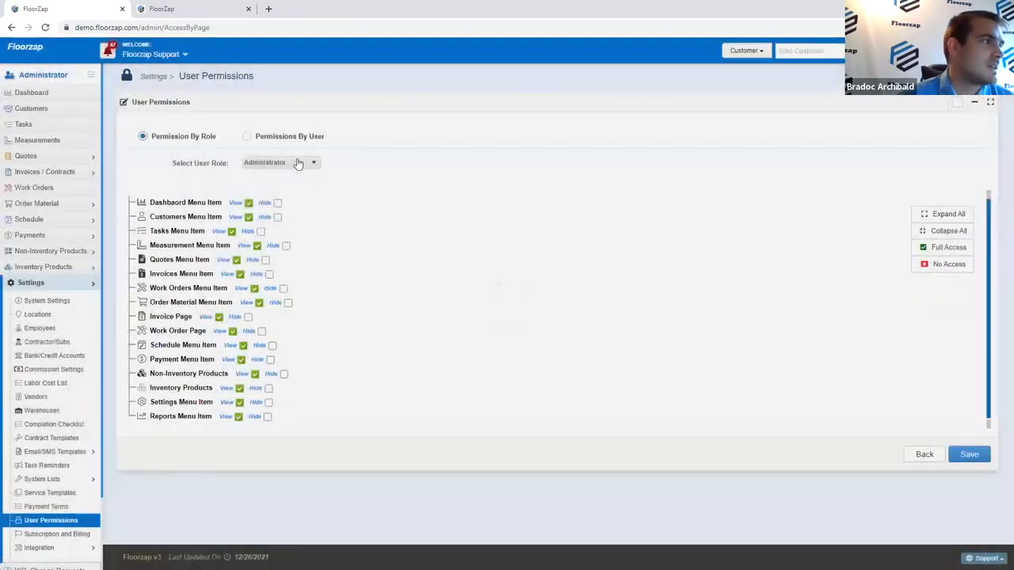
pyautogui.click(298, 163)
pyautogui.click(280, 193)
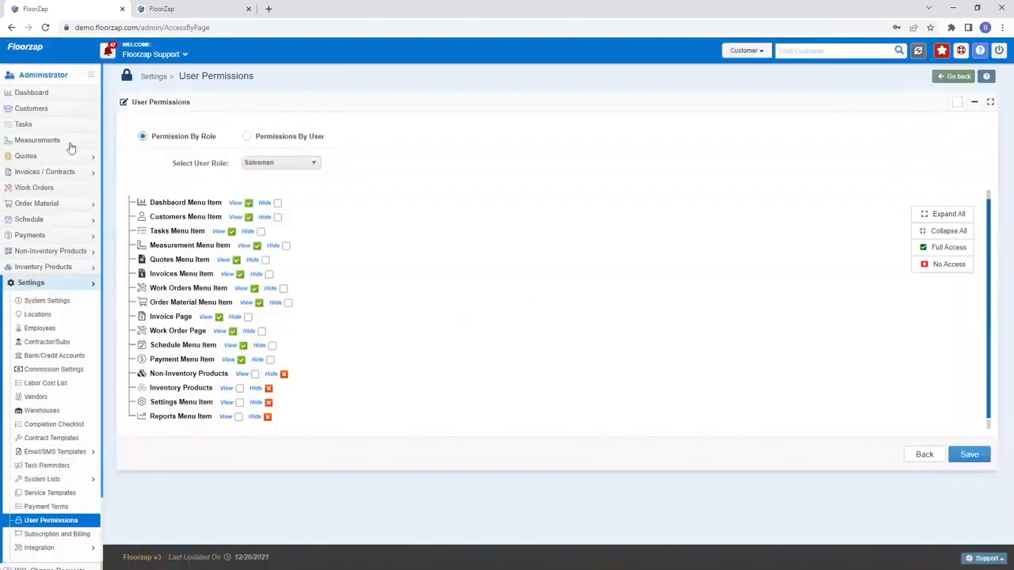
pyautogui.click(82, 285)
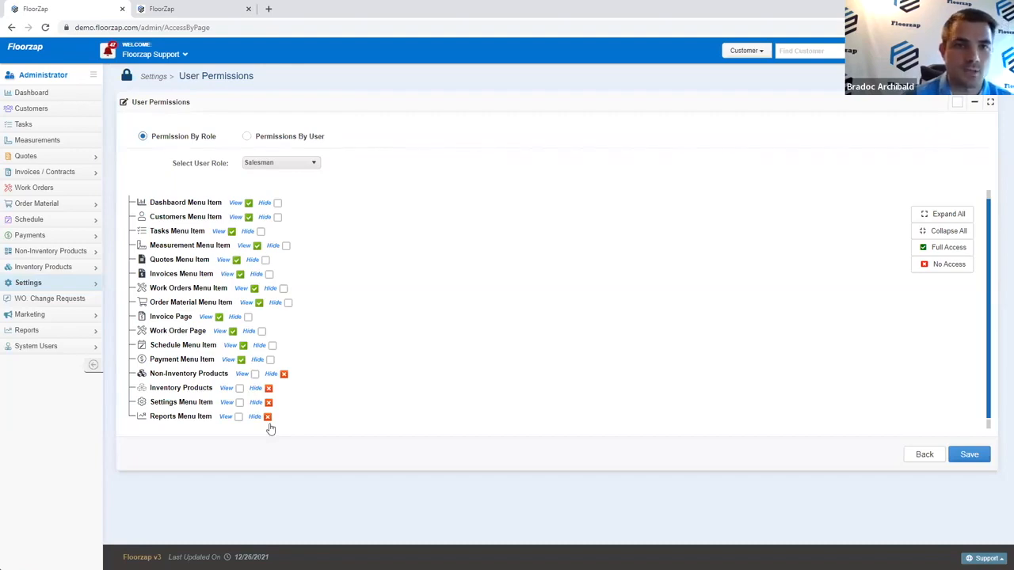
pyautogui.click(187, 377)
pyautogui.click(186, 376)
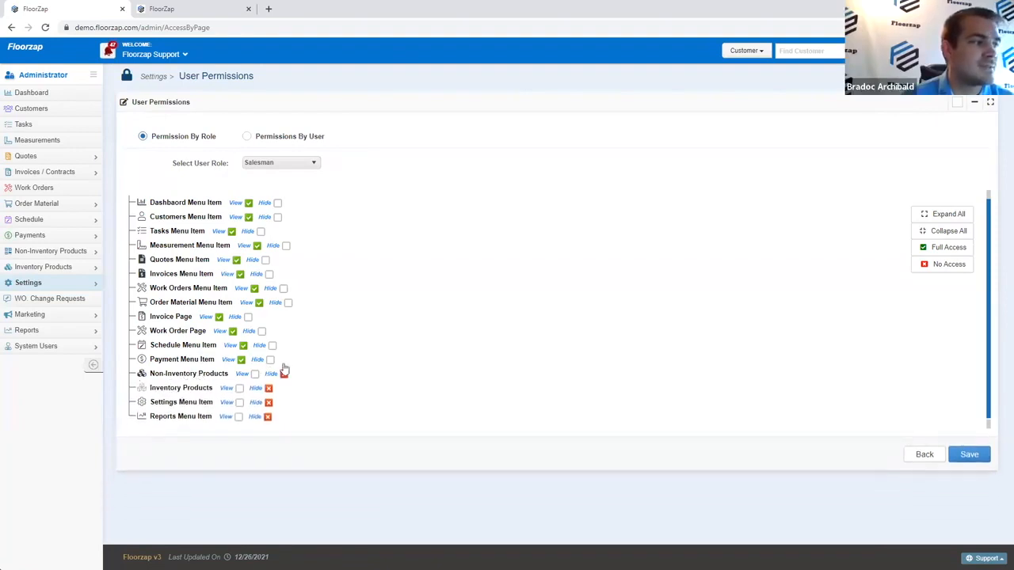
pyautogui.click(155, 55)
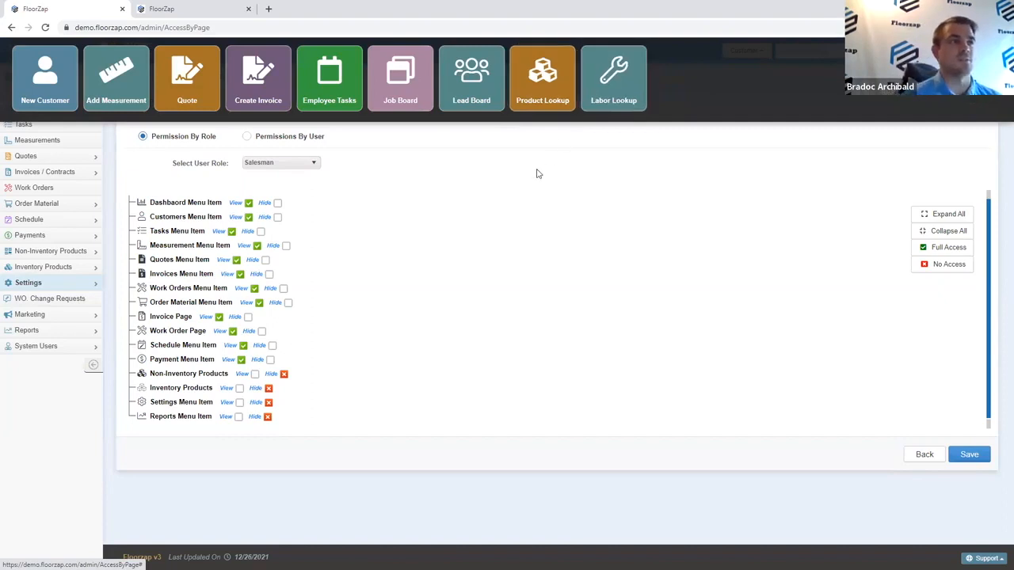
pyautogui.click(526, 128)
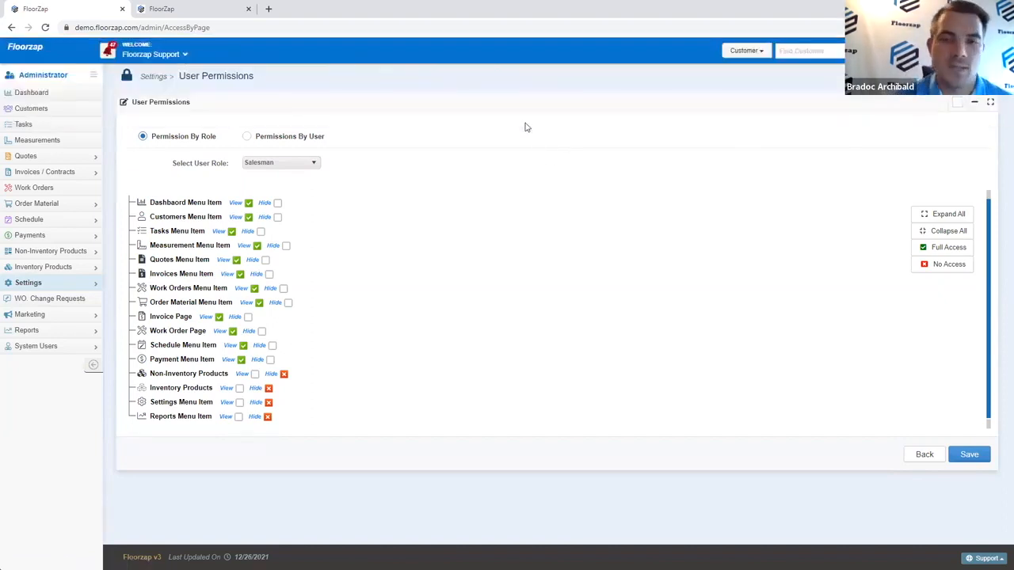